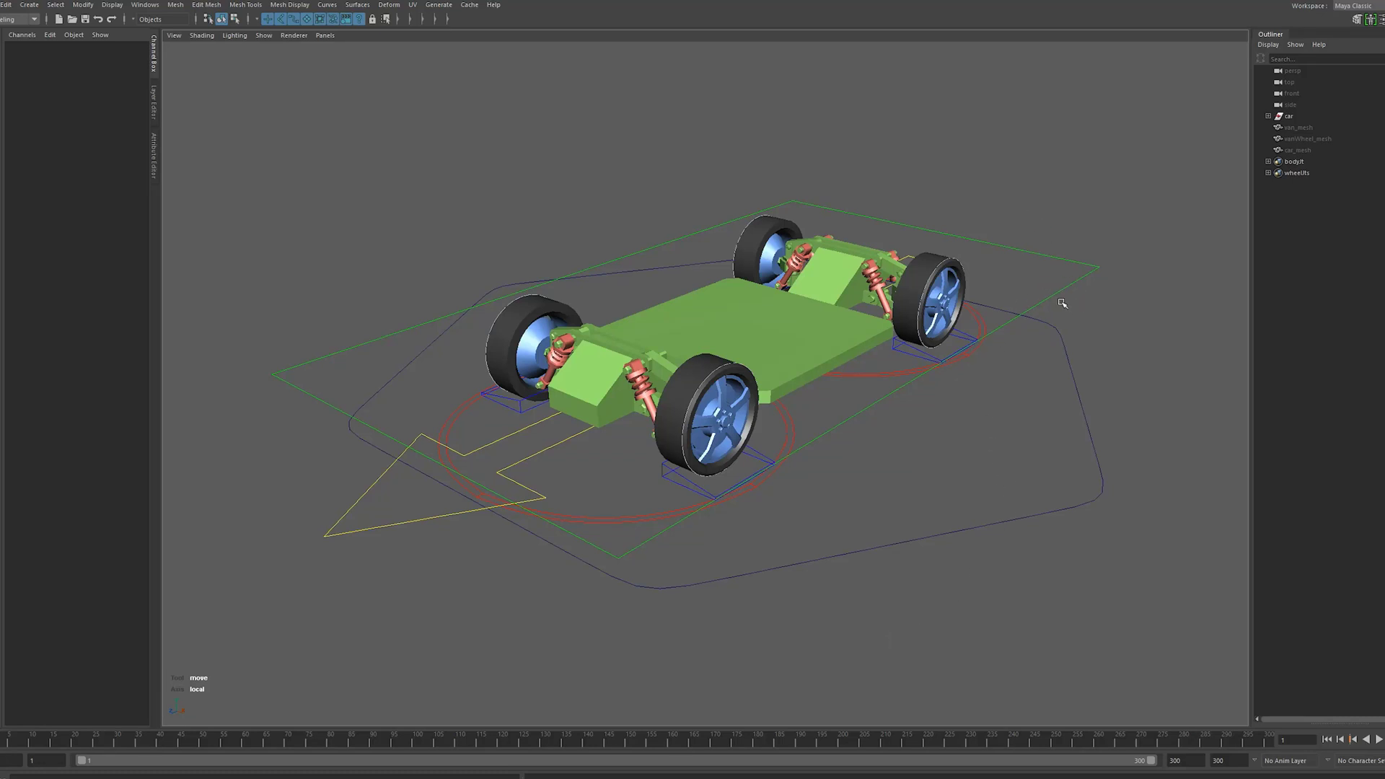
Try moving the whole car rig with the root control, and undo the move
{"action": "left_click_drag", "start_coordinate": [1062, 303], "coordinate": [1003, 302], "text": "alt"}
{"action": "left_click_drag", "start_coordinate": [1003, 302], "coordinate": [1046, 458]}
{"action": "left_click_drag", "start_coordinate": [664, 358], "coordinate": [741, 343]}
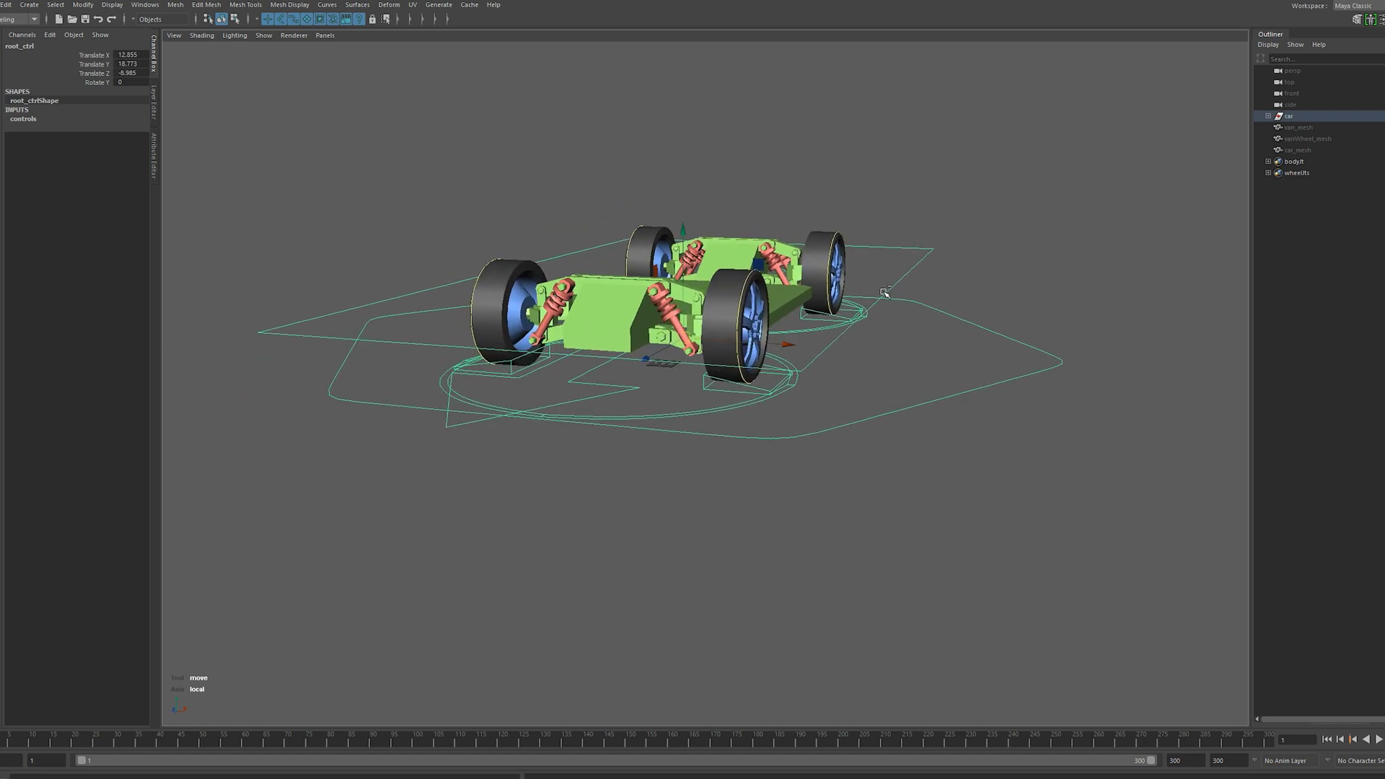
{"action": "key", "text": "ctrl+z"}
Try raising and rotating the chassis with the body control, and undo both changes
{"action": "left_click_drag", "start_coordinate": [943, 283], "coordinate": [943, 282]}
{"action": "key", "text": "f"}
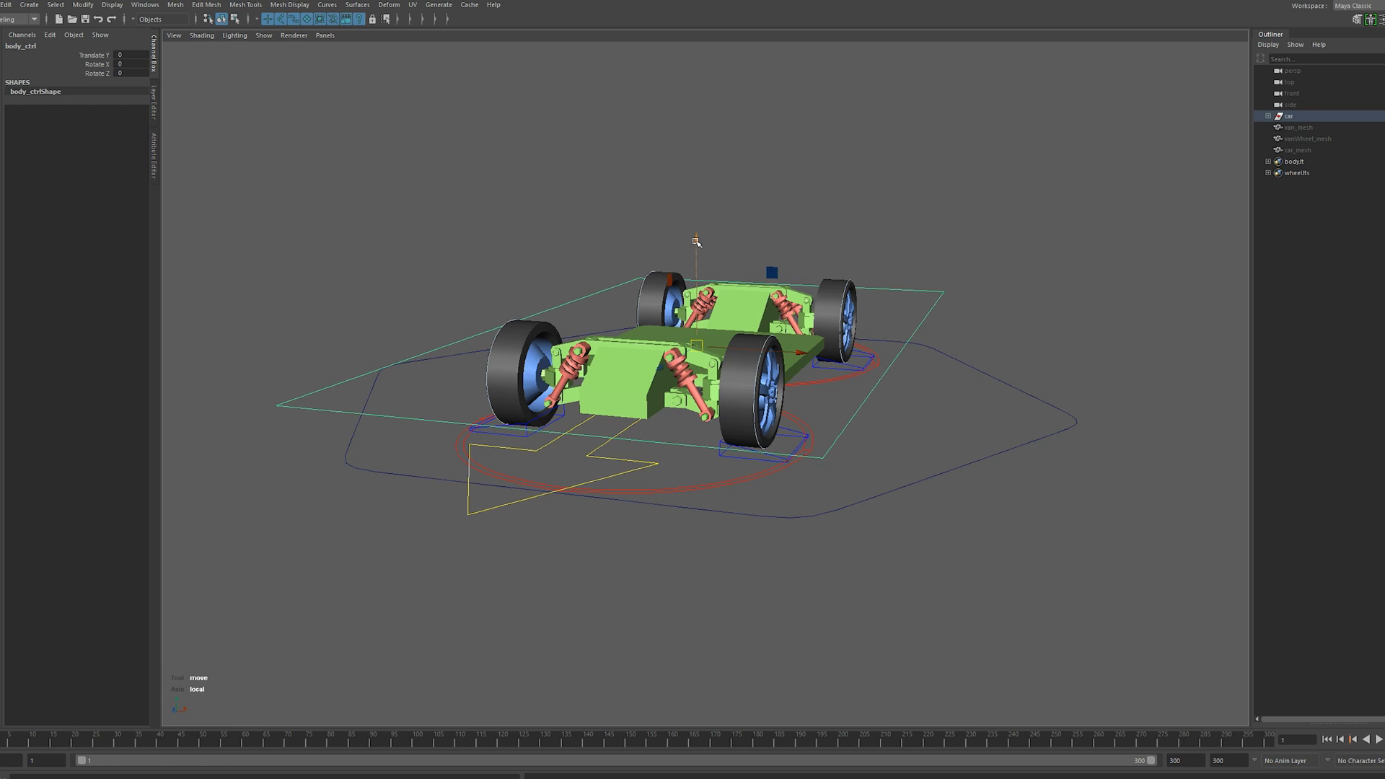
{"action": "mouse_move", "coordinate": [697, 242]}
{"action": "left_mouse_down"}
{"action": "mouse_move", "coordinate": [695, 224]}
{"action": "mouse_move", "coordinate": [698, 240]}
{"action": "left_mouse_up"}
{"action": "key", "text": "ctrl+z"}
{"action": "key", "text": "e"}
{"action": "left_click_drag", "start_coordinate": [733, 321], "coordinate": [719, 332]}
{"action": "key", "text": "ctrl+z"}
{"action": "key", "text": "ctrl+z"}
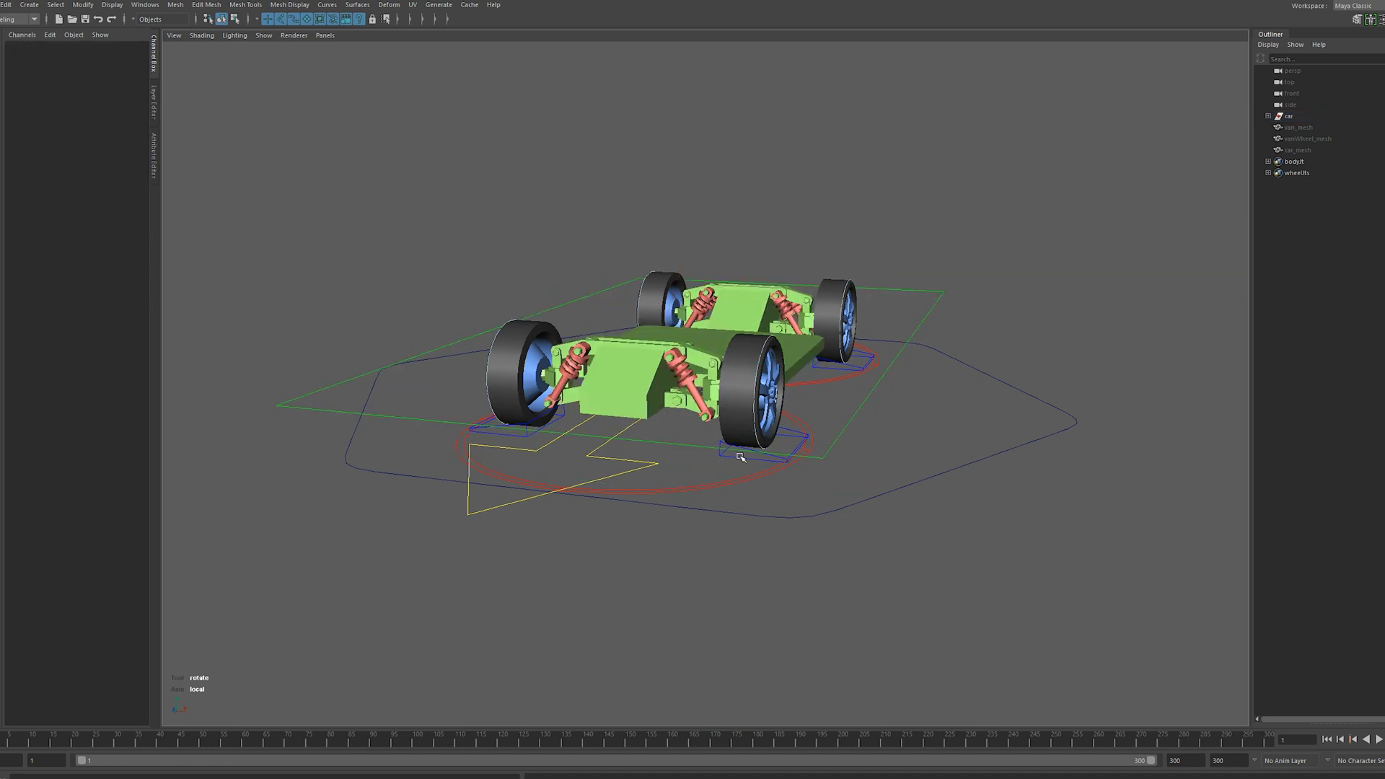
Try moving the left front wheel control vertically to test its suspension, and undo the move
{"action": "left_click", "coordinate": [741, 457]}
{"action": "scroll", "coordinate": [741, 456], "scroll_direction": "up", "scroll_amount": 5}
{"action": "key", "text": "w"}
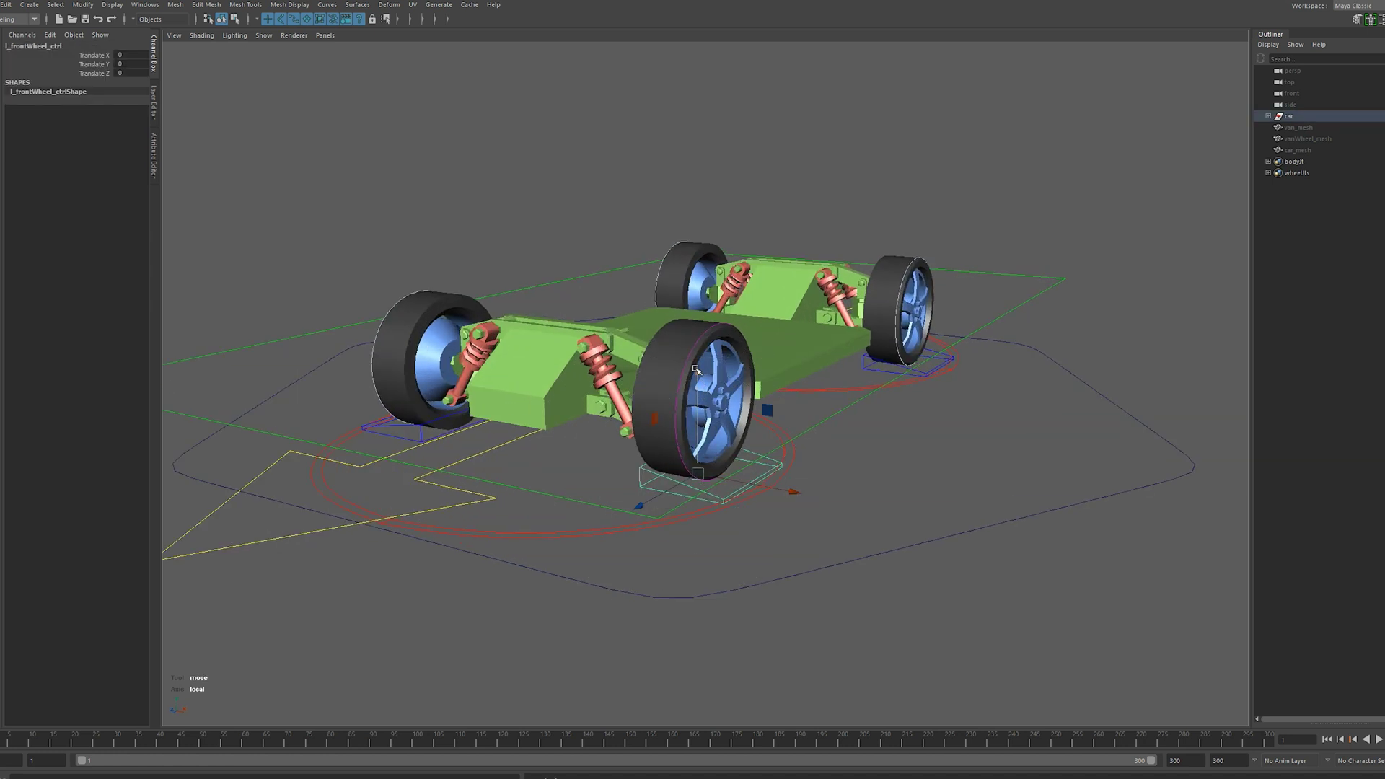
{"action": "mouse_move", "coordinate": [698, 375]}
{"action": "left_mouse_down"}
{"action": "mouse_move", "coordinate": [698, 363]}
{"action": "mouse_move", "coordinate": [697, 378]}
{"action": "left_mouse_up"}
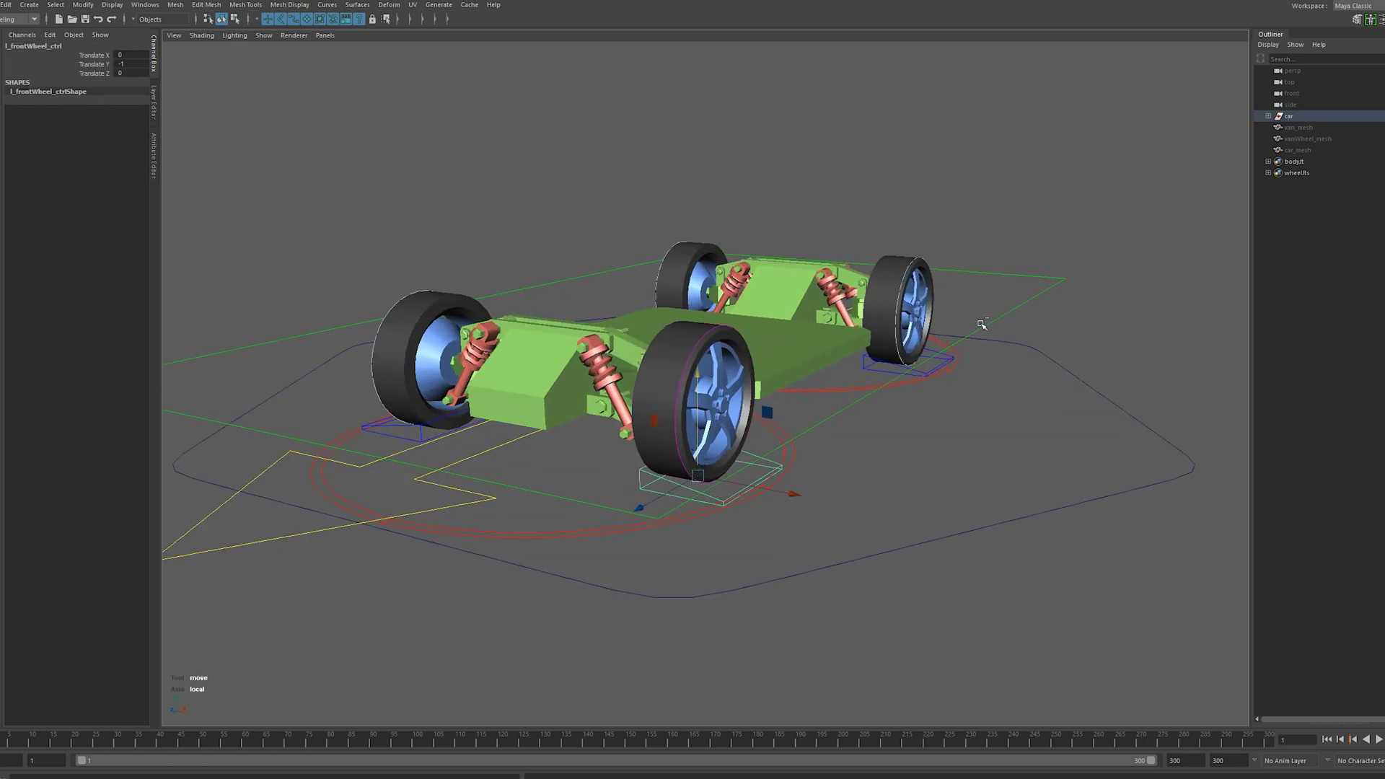
{"action": "key", "text": "ctrl+z"}
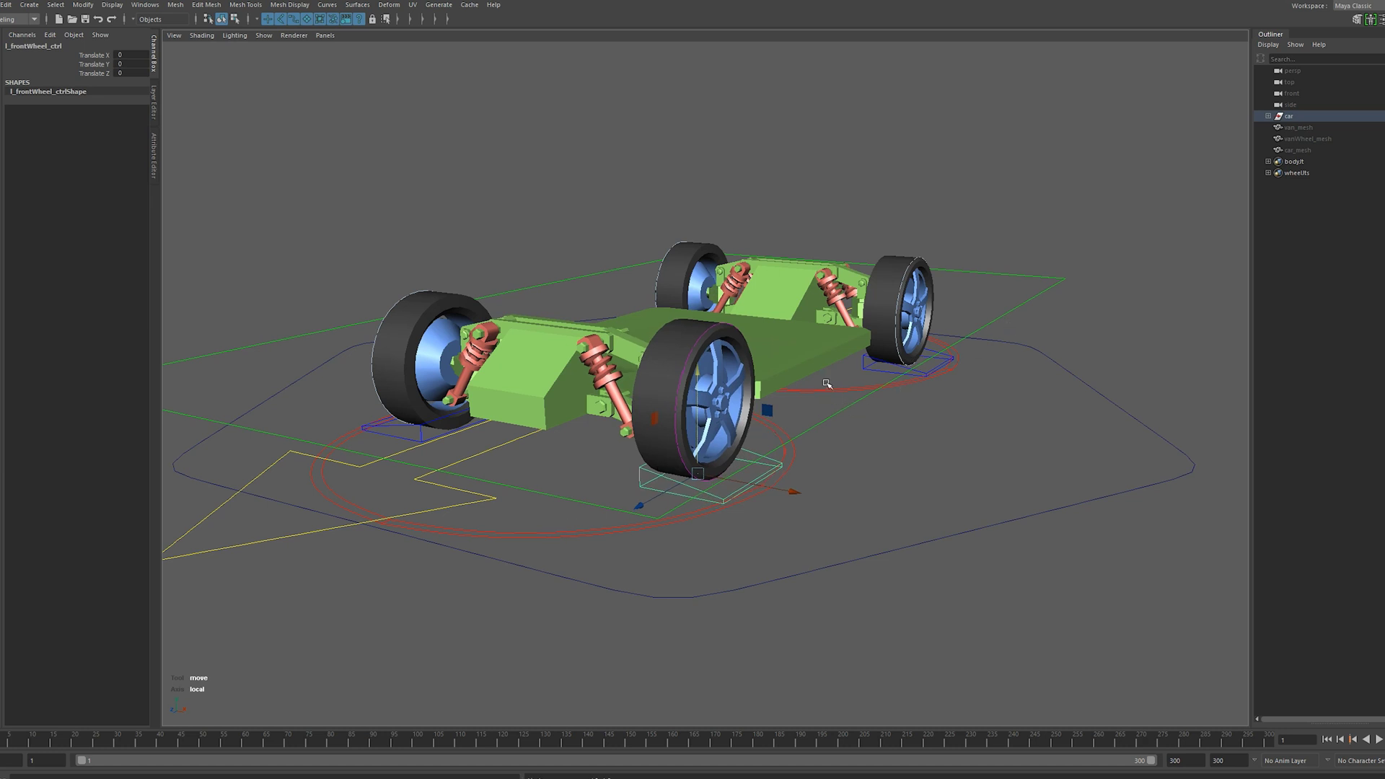
Try rotating the car about its rear axle with the rear axis control, and undo the rotation
{"action": "left_click", "coordinate": [886, 383]}
{"action": "scroll", "coordinate": [885, 379], "scroll_direction": "down", "scroll_amount": 3}
{"action": "left_click_drag", "start_coordinate": [886, 378], "coordinate": [808, 387], "text": "alt"}
{"action": "mouse_move", "coordinate": [808, 388]}
{"action": "middle_mouse_down", "text": "alt"}
{"action": "mouse_move", "coordinate": [829, 363]}
{"action": "mouse_move", "coordinate": [814, 389]}
{"action": "middle_mouse_up", "text": "alt"}
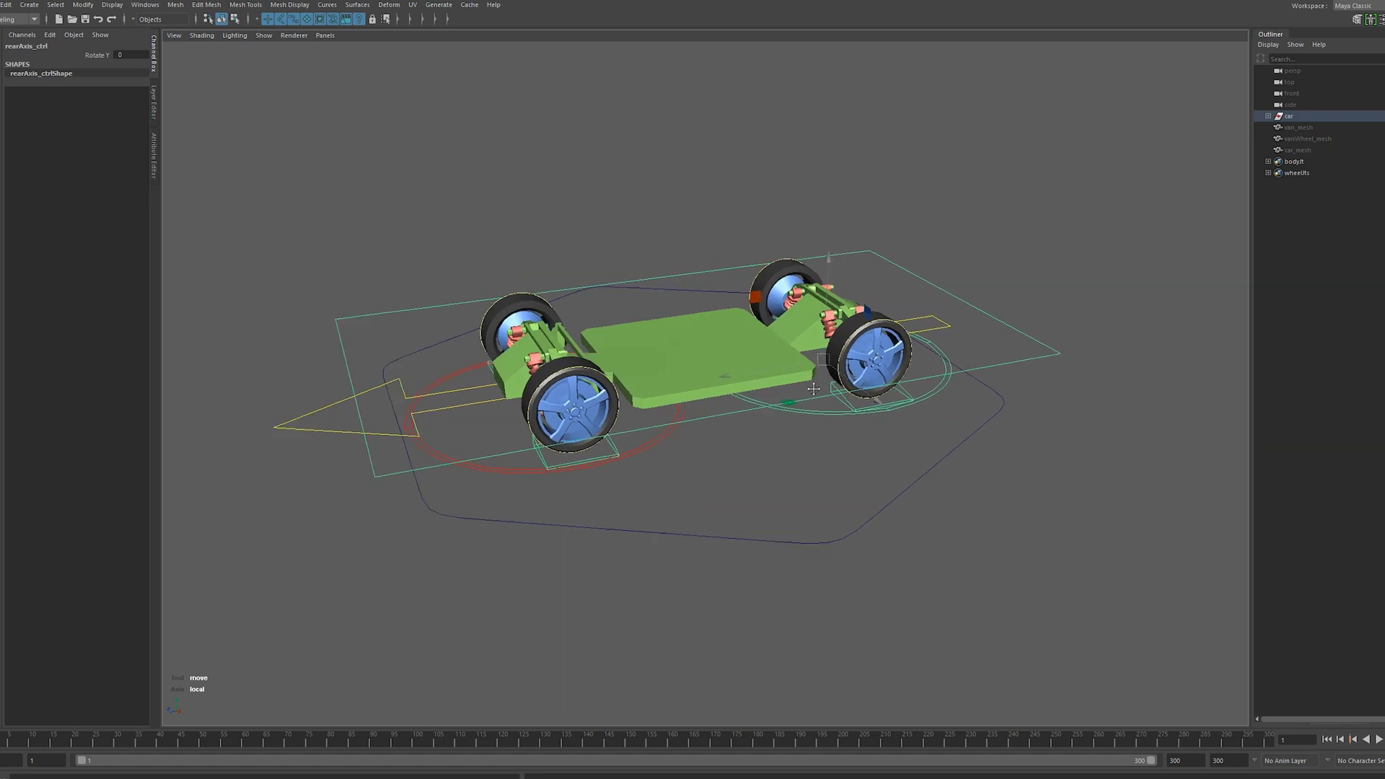
{"action": "left_click_drag", "start_coordinate": [814, 390], "coordinate": [696, 435], "text": "alt"}
{"action": "key", "text": "e"}
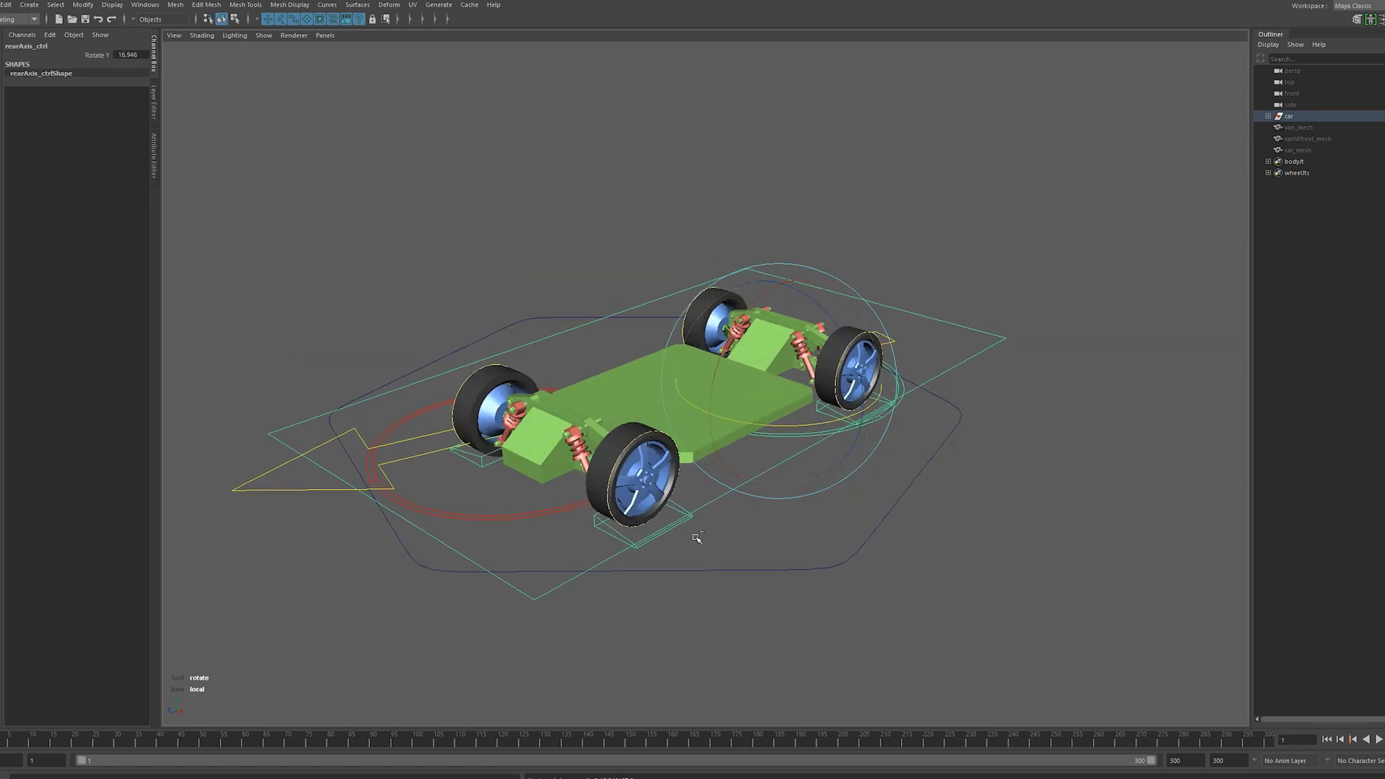
{"action": "key", "text": "ctrl+z"}
{"action": "key", "text": "ctrl+z"}
Try rotating the car about its front axle with the front axis control, and undo the rotation
{"action": "left_click", "coordinate": [487, 513]}
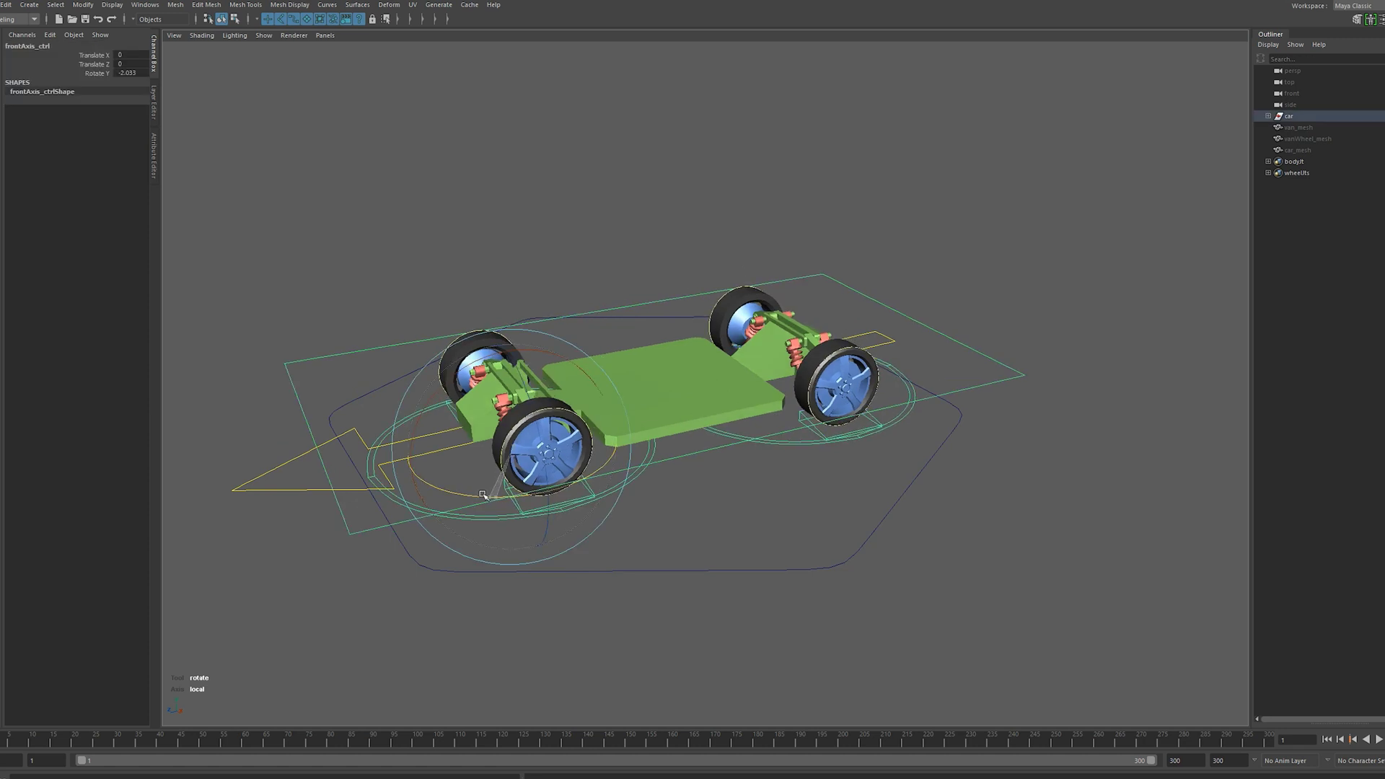
{"action": "left_click_drag", "start_coordinate": [498, 496], "coordinate": [476, 464]}
{"action": "key", "text": "ctrl+z"}
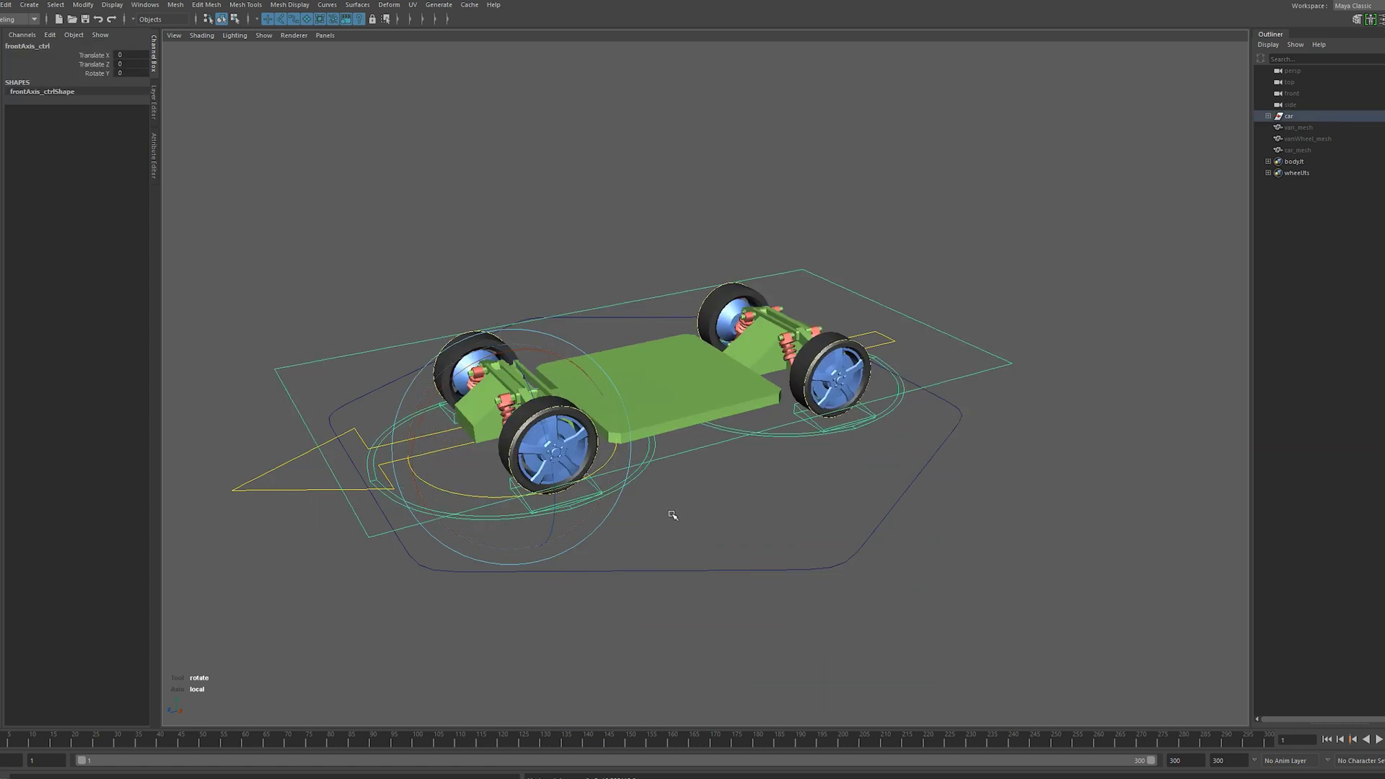
Move the car with the arrow-shaped drive control to test the automatic rolling of its wheels
{"action": "middle_click_drag", "start_coordinate": [671, 513], "coordinate": [913, 451], "text": "alt"}
{"action": "left_click", "coordinate": [529, 544]}
{"action": "left_click", "coordinate": [522, 424]}
{"action": "mouse_move", "coordinate": [613, 487]}
{"action": "left_mouse_down", "text": "alt"}
{"action": "mouse_move", "coordinate": [562, 463]}
{"action": "mouse_move", "coordinate": [591, 486]}
{"action": "left_mouse_up", "text": "alt"}
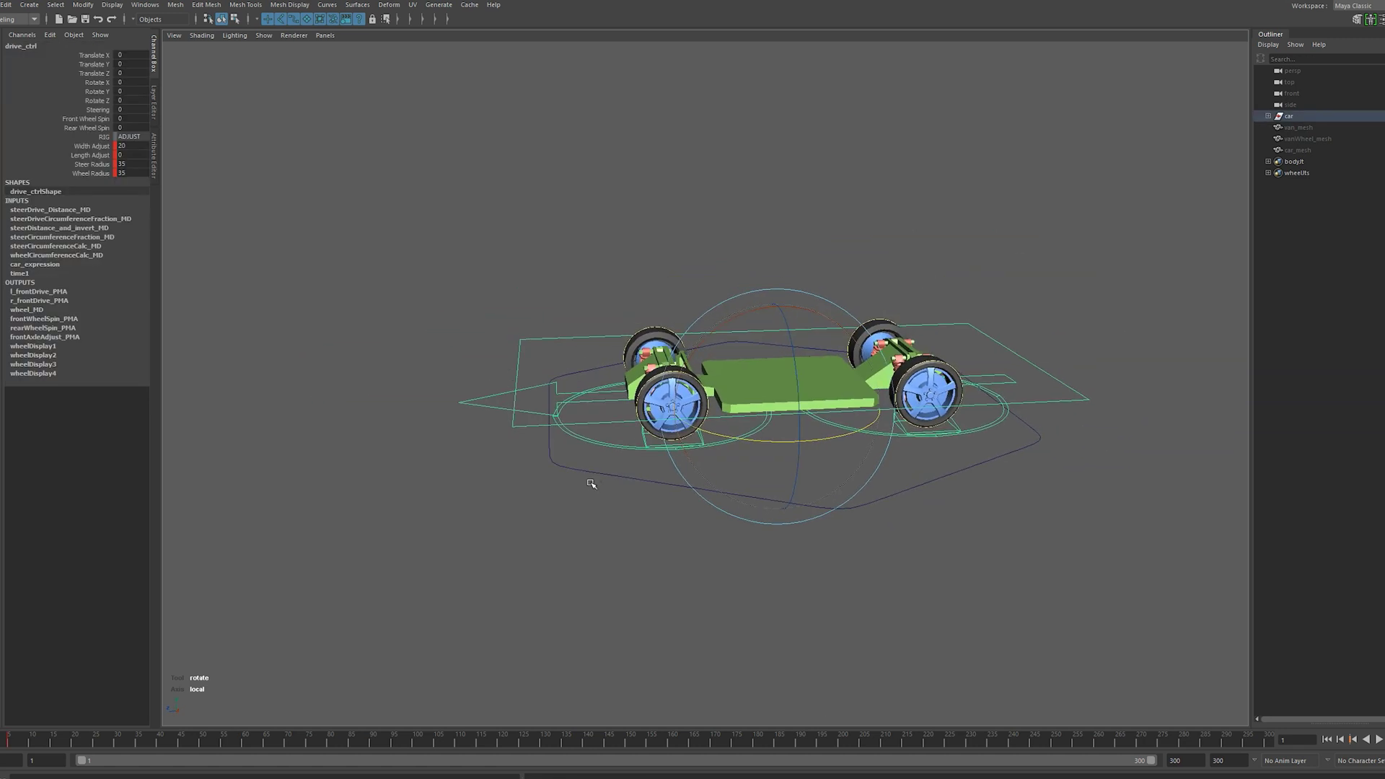
{"action": "middle_click_drag", "start_coordinate": [547, 412], "coordinate": [473, 443], "text": "alt"}
{"action": "right_click_drag", "start_coordinate": [473, 443], "coordinate": [552, 475], "text": "alt"}
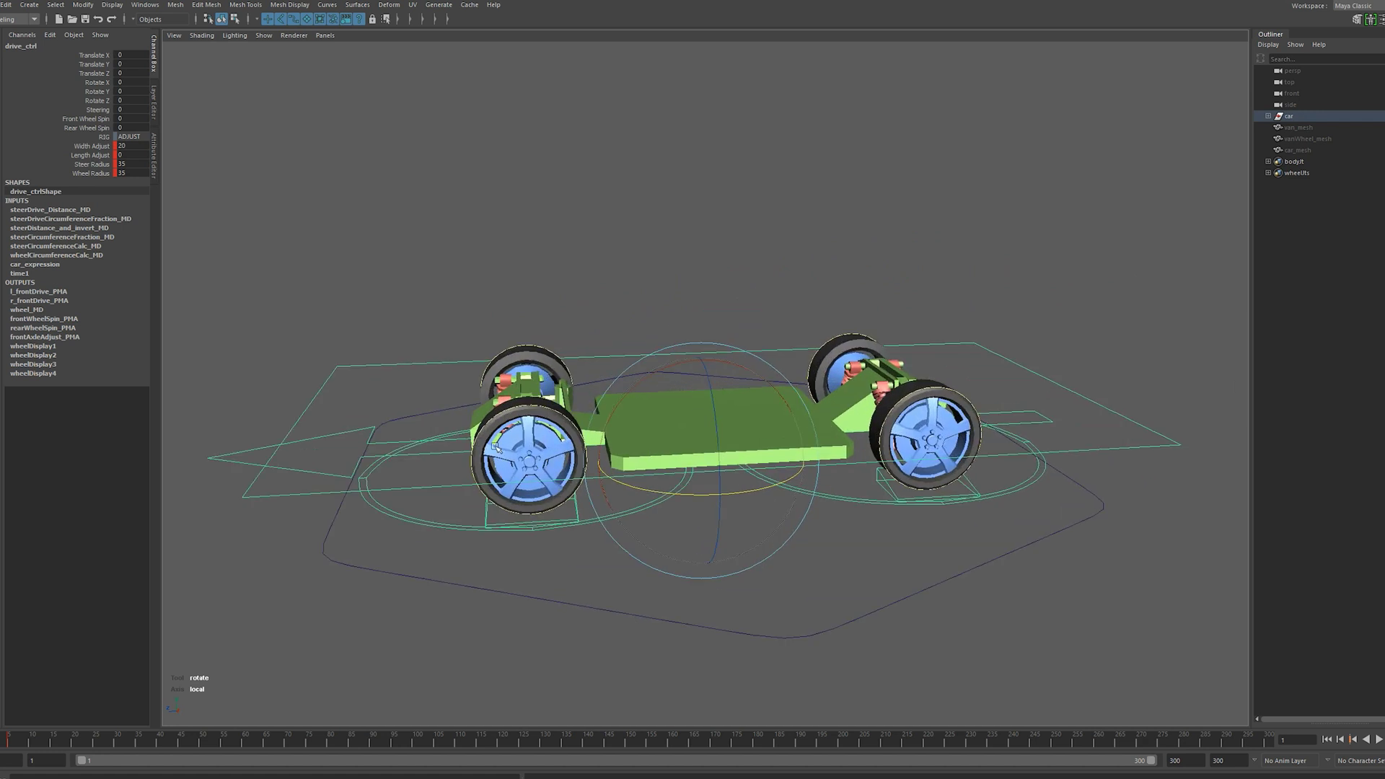
{"action": "middle_click_drag", "start_coordinate": [552, 475], "coordinate": [663, 408], "text": "alt"}
{"action": "left_click_drag", "start_coordinate": [664, 409], "coordinate": [669, 386], "text": "alt"}
{"action": "middle_click_drag", "start_coordinate": [669, 385], "coordinate": [681, 417], "text": "alt"}
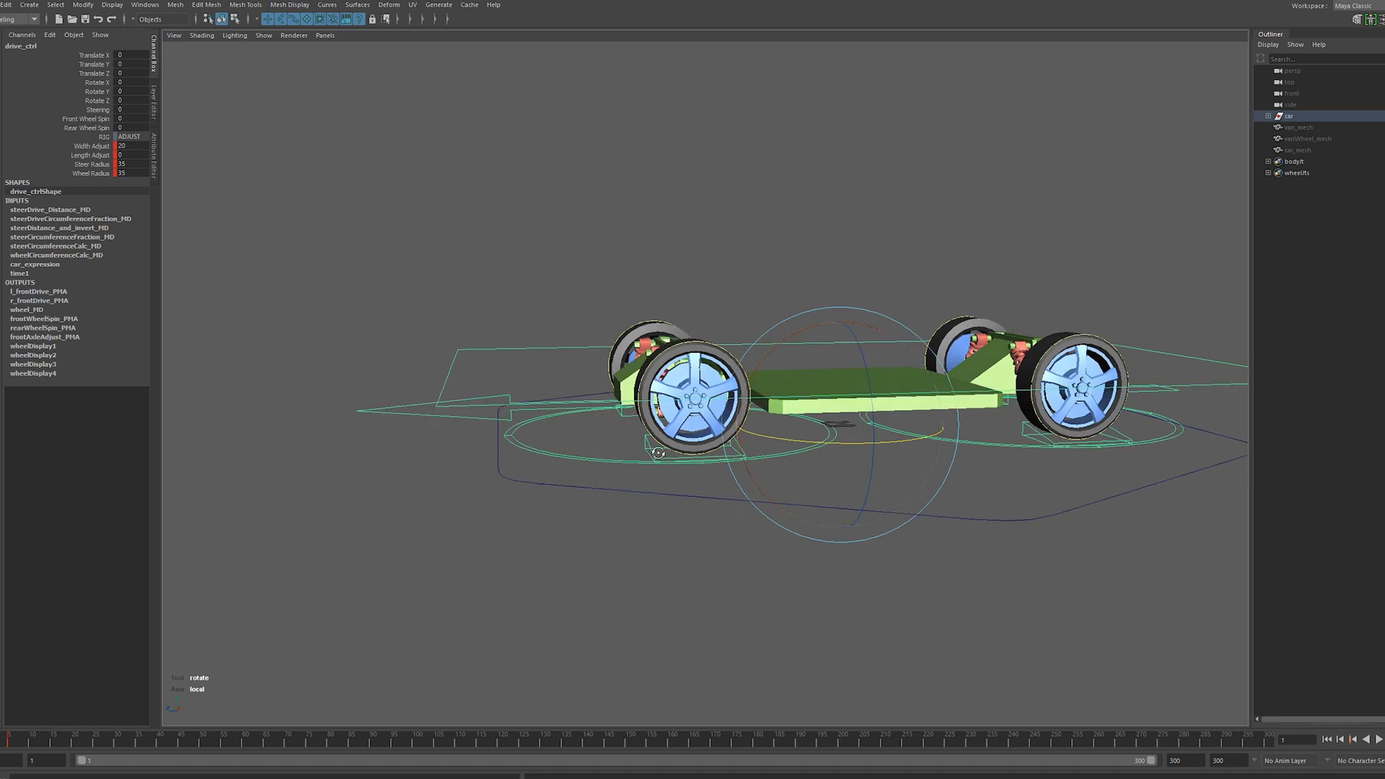
{"action": "key", "text": "w"}
{"action": "mouse_move", "coordinate": [706, 413]}
{"action": "left_mouse_down"}
{"action": "mouse_move", "coordinate": [679, 429]}
{"action": "mouse_move", "coordinate": [499, 437]}
{"action": "mouse_move", "coordinate": [686, 430]}
{"action": "left_mouse_up"}
{"action": "right_click_drag", "start_coordinate": [686, 430], "coordinate": [716, 450], "text": "alt"}
{"action": "left_click_drag", "start_coordinate": [716, 450], "coordinate": [625, 454]}
{"action": "right_click_drag", "start_coordinate": [662, 414], "coordinate": [635, 413], "text": "alt"}
Turn the car about 109 degrees around Y with the drive control, and drive it on to about X 399
{"action": "key", "text": "e"}
{"action": "left_click_drag", "start_coordinate": [674, 455], "coordinate": [1077, 466]}
{"action": "key", "text": "w"}
{"action": "middle_click_drag", "start_coordinate": [1075, 468], "coordinate": [747, 398], "text": "alt"}
{"action": "left_click_drag", "start_coordinate": [747, 398], "coordinate": [860, 404]}
{"action": "middle_click_drag", "start_coordinate": [861, 402], "coordinate": [909, 394]}
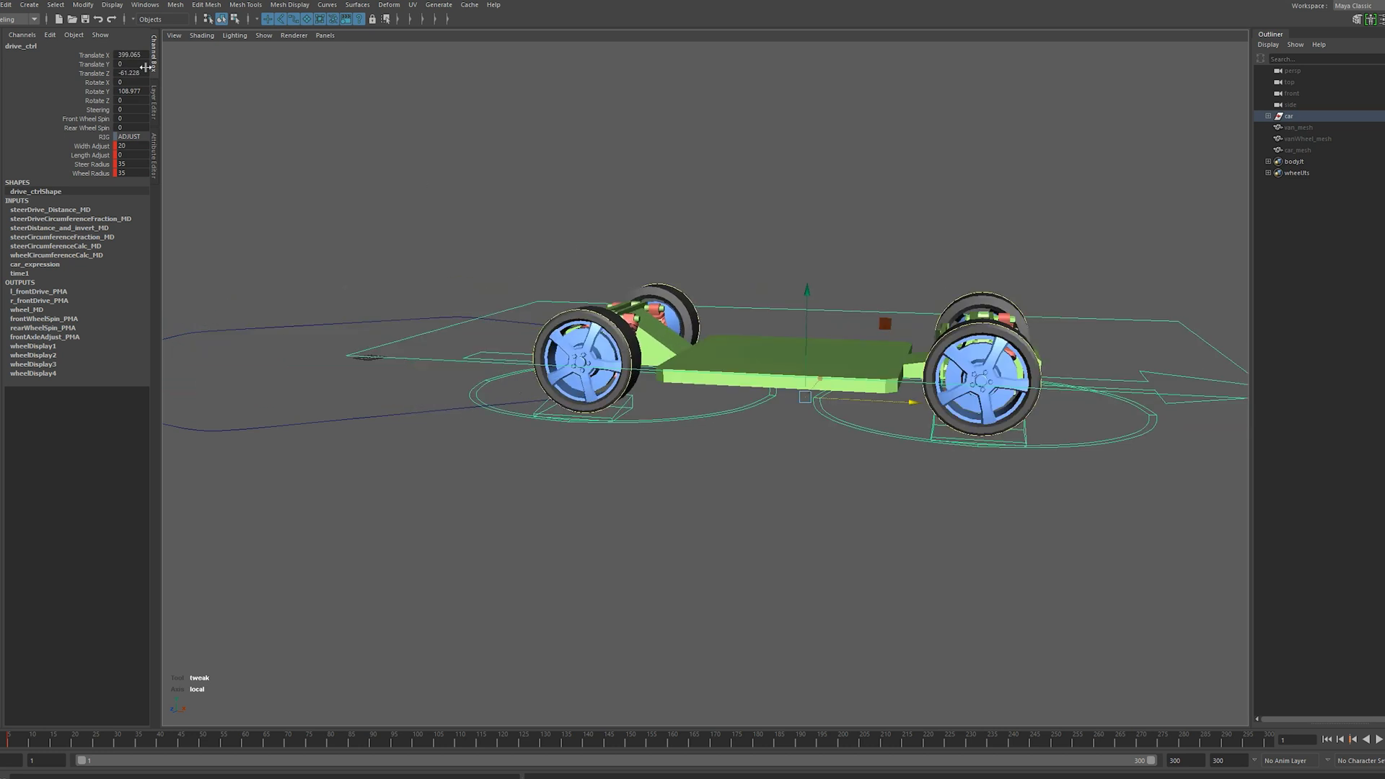
Reset the drive control's translation and rotation values to 0, and clear the selection
{"action": "left_click_drag", "start_coordinate": [132, 54], "coordinate": [135, 92]}
{"action": "type", "text": "0"}
{"action": "key", "text": "Return"}
{"action": "left_click", "coordinate": [350, 175]}
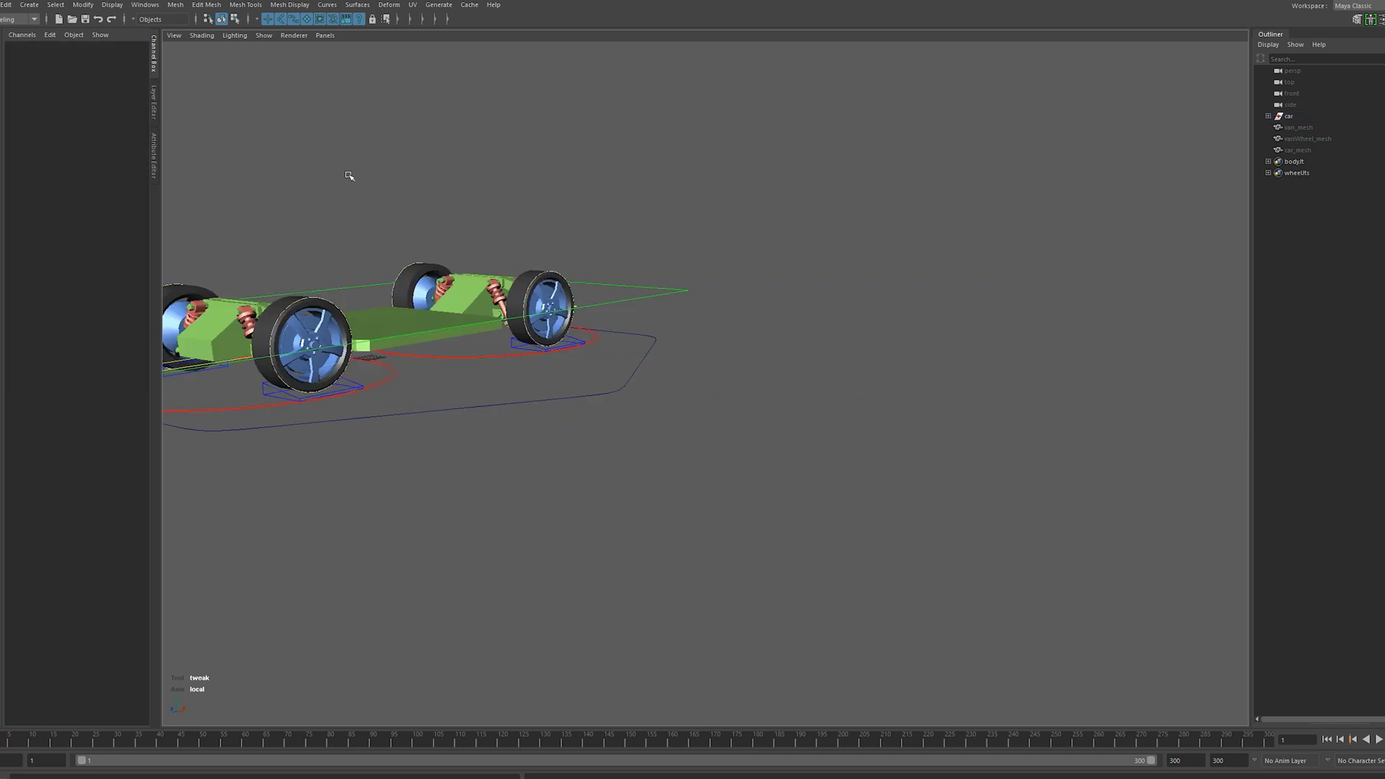
Turn the front wheels with the drive control's Steering attribute to test the steering linkage
{"action": "middle_click_drag", "start_coordinate": [349, 176], "coordinate": [724, 248], "text": "alt"}
{"action": "right_click_drag", "start_coordinate": [724, 247], "coordinate": [776, 253], "text": "alt"}
{"action": "left_click_drag", "start_coordinate": [775, 252], "coordinate": [578, 290], "text": "alt"}
{"action": "left_click", "coordinate": [292, 498]}
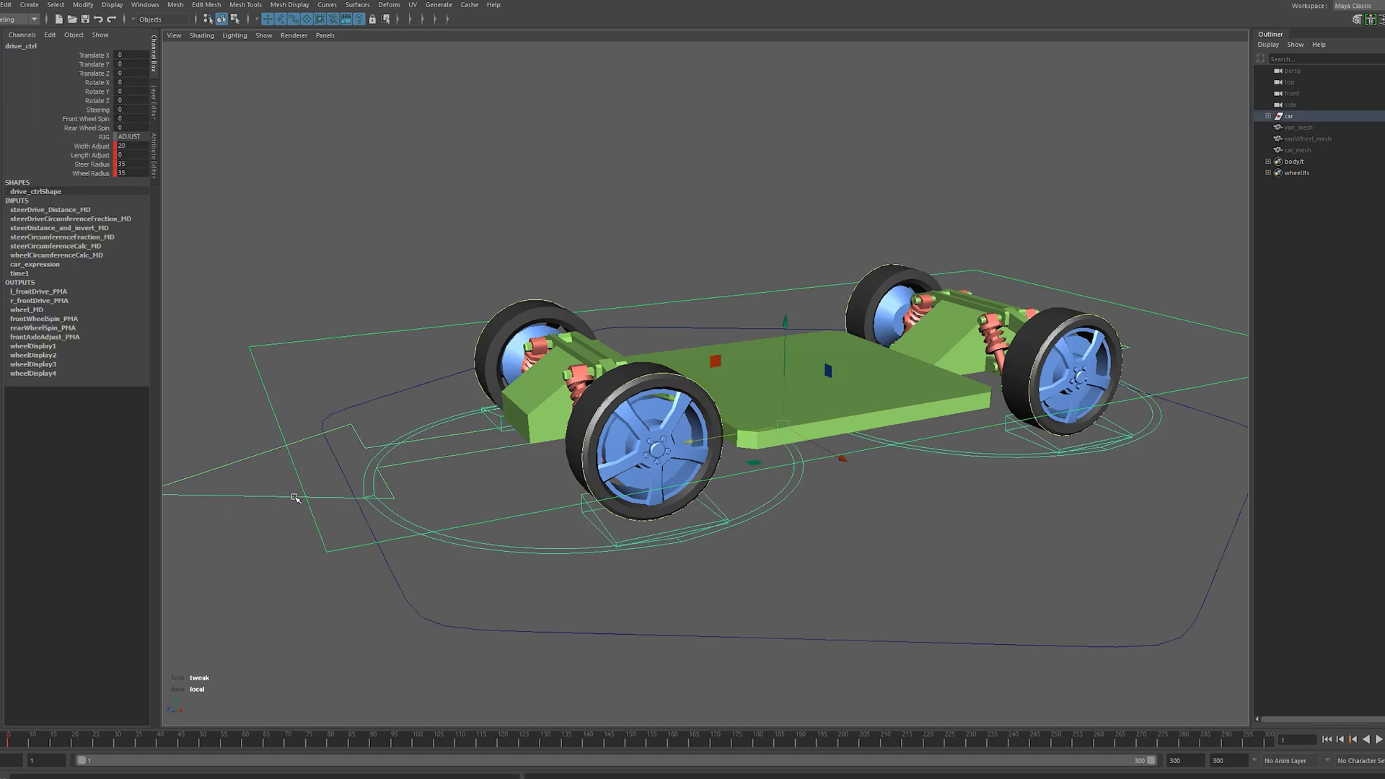
{"action": "middle_click_drag", "start_coordinate": [294, 498], "coordinate": [384, 476], "text": "alt"}
{"action": "left_click_drag", "start_coordinate": [384, 477], "coordinate": [433, 437], "text": "alt"}
{"action": "left_click", "coordinate": [94, 109]}
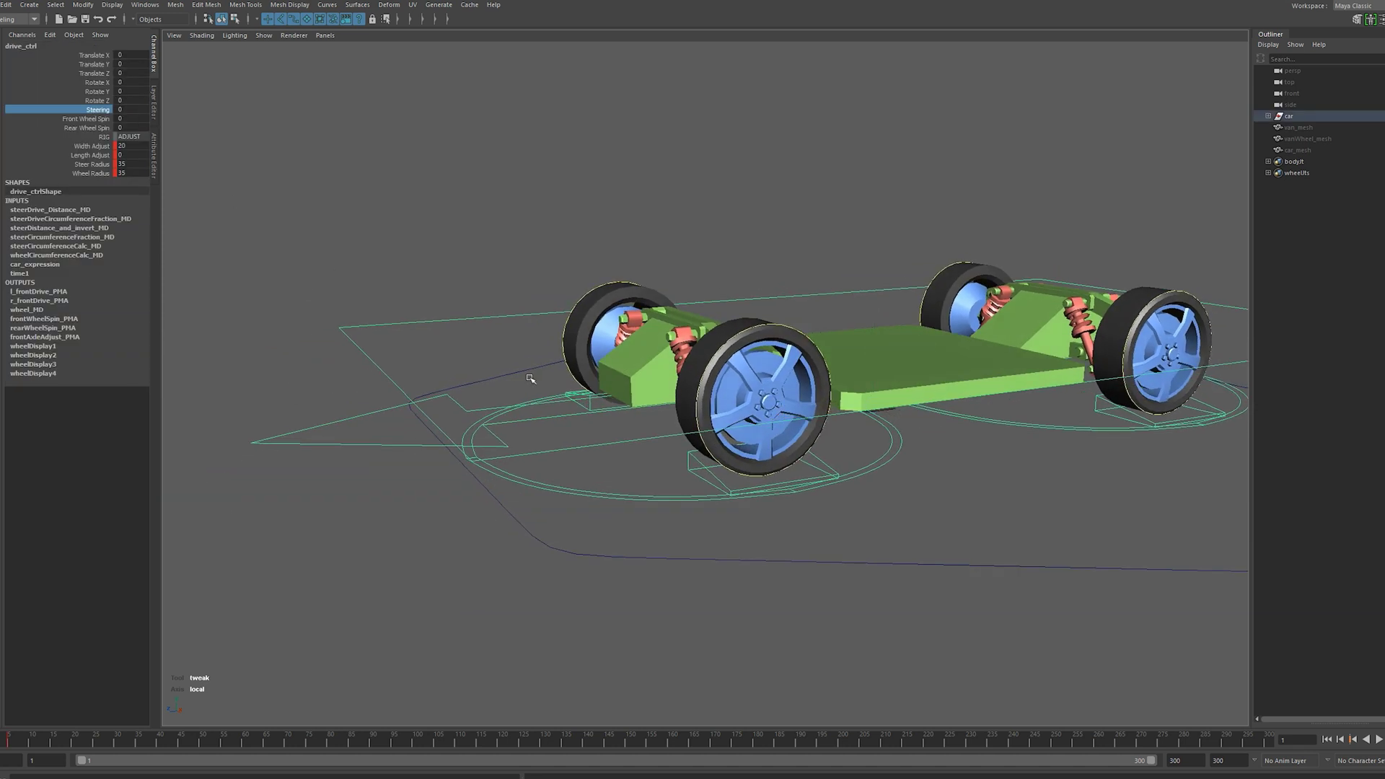
{"action": "left_click_drag", "start_coordinate": [532, 378], "coordinate": [608, 442], "text": "alt"}
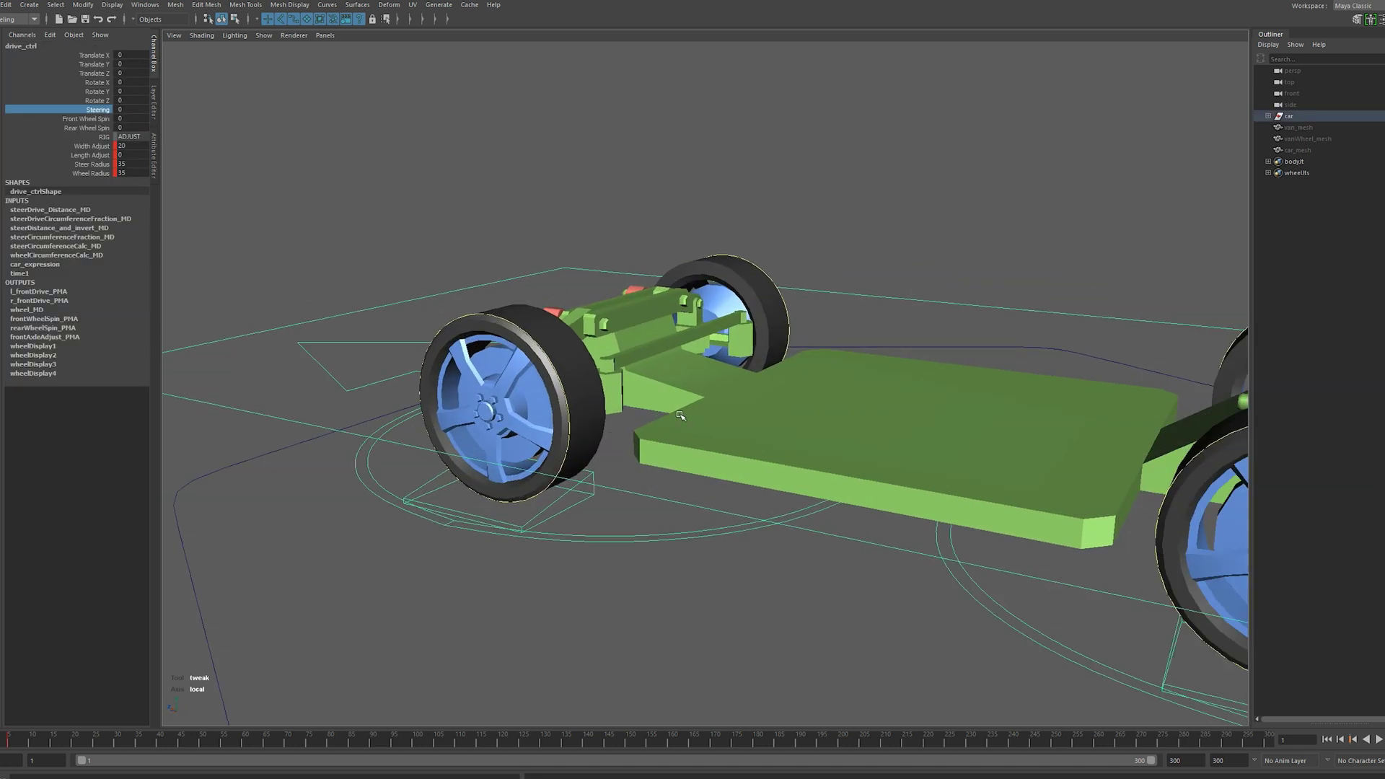
{"action": "middle_click_drag", "start_coordinate": [680, 415], "coordinate": [630, 437], "text": "alt"}
{"action": "middle_click_drag", "start_coordinate": [347, 587], "coordinate": [391, 548]}
{"action": "left_click_drag", "start_coordinate": [575, 510], "coordinate": [702, 505], "text": "alt"}
{"action": "middle_click_drag", "start_coordinate": [598, 583], "coordinate": [642, 515]}
Set the drive control's Steering back to 0
{"action": "left_click", "coordinate": [142, 108]}
{"action": "type", "text": "0"}
{"action": "key", "text": "Return"}
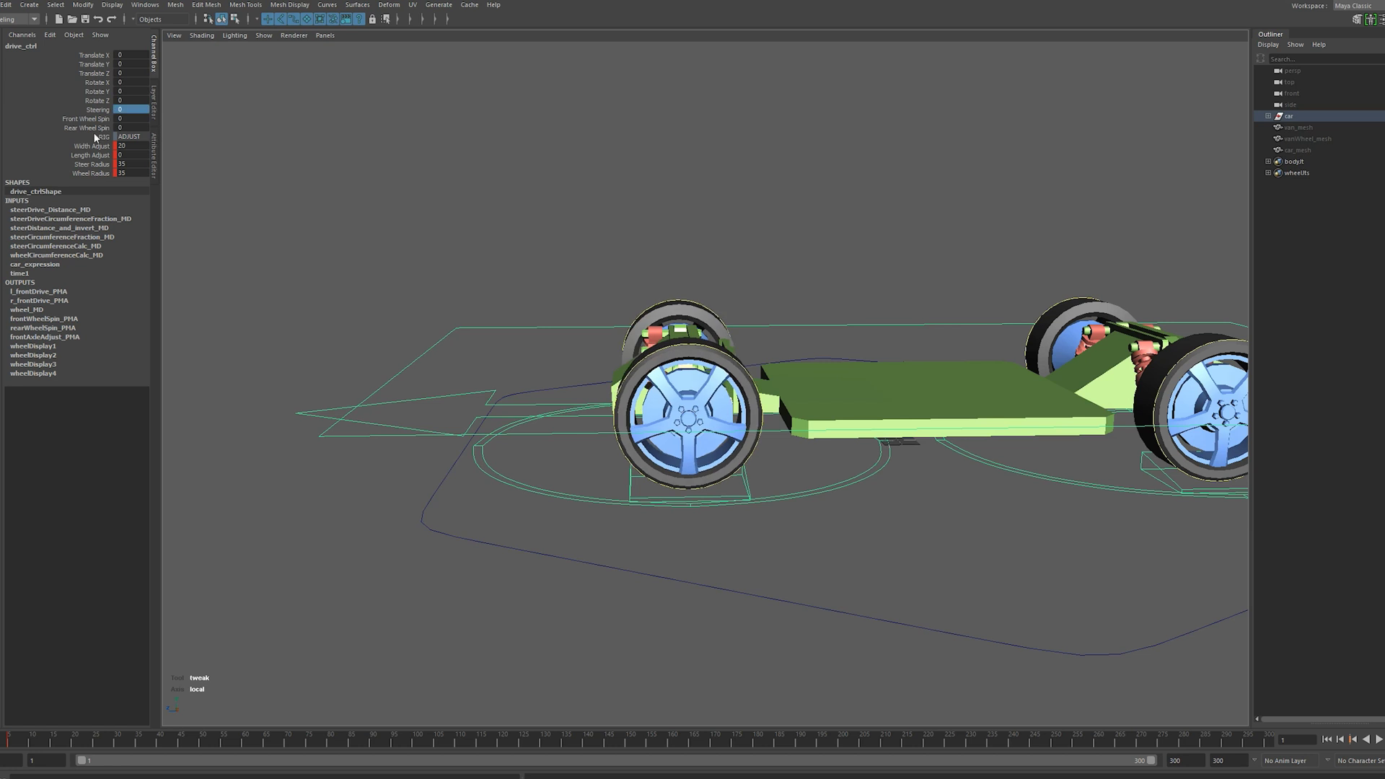
Try spinning the rear wheels with the drive control's Rear Wheel Spin attribute, and undo the change
{"action": "left_click", "coordinate": [95, 120]}
{"action": "left_click_drag", "start_coordinate": [442, 368], "coordinate": [485, 387], "text": "alt"}
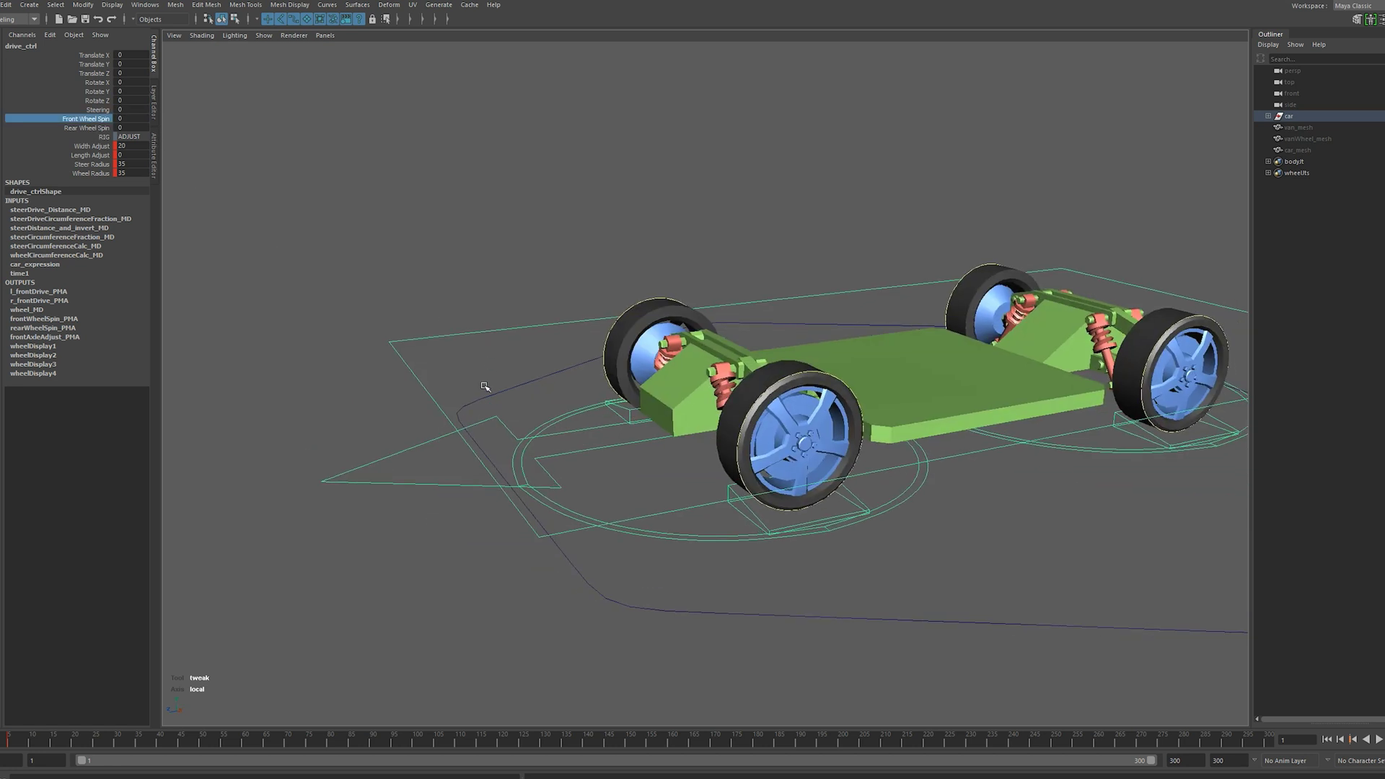
{"action": "left_click", "coordinate": [87, 128]}
{"action": "middle_click_drag", "start_coordinate": [692, 280], "coordinate": [801, 289]}
{"action": "middle_click_drag", "start_coordinate": [888, 394], "coordinate": [737, 361], "text": "alt"}
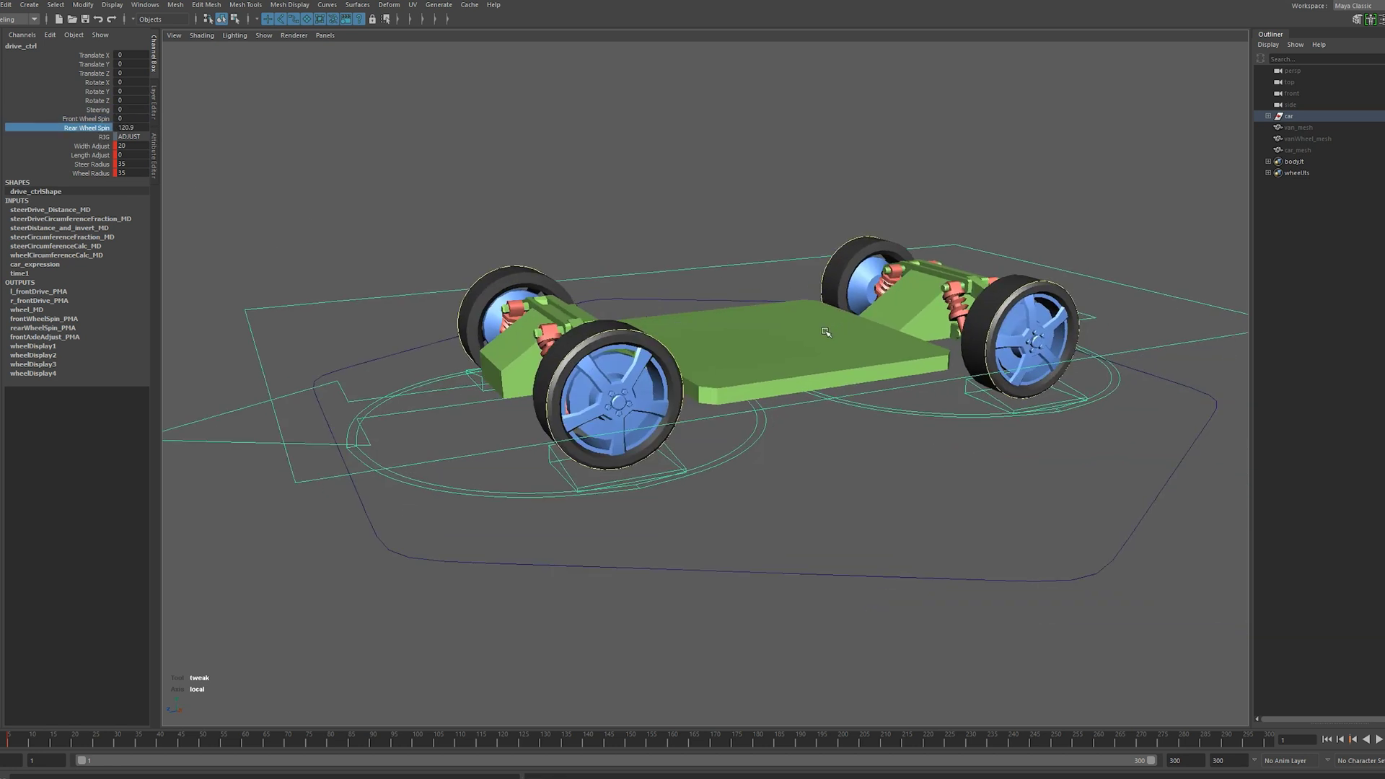
{"action": "key", "text": "ctrl+z"}
Try changing the car's track width with the drive control's Width Adjust attribute, and undo the change
{"action": "middle_click_drag", "start_coordinate": [428, 346], "coordinate": [504, 336], "text": "alt"}
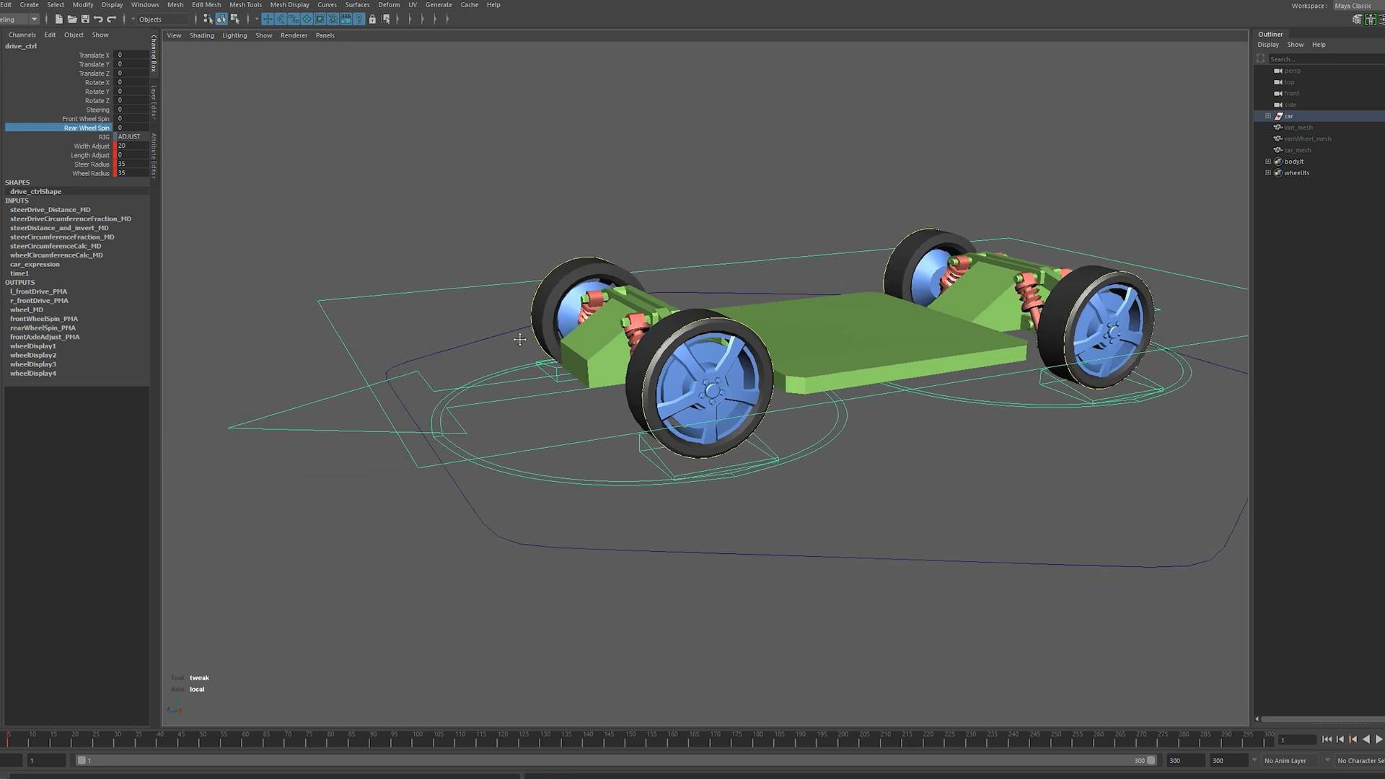
{"action": "left_click_drag", "start_coordinate": [503, 336], "coordinate": [545, 329], "text": "alt"}
{"action": "left_click", "coordinate": [85, 156]}
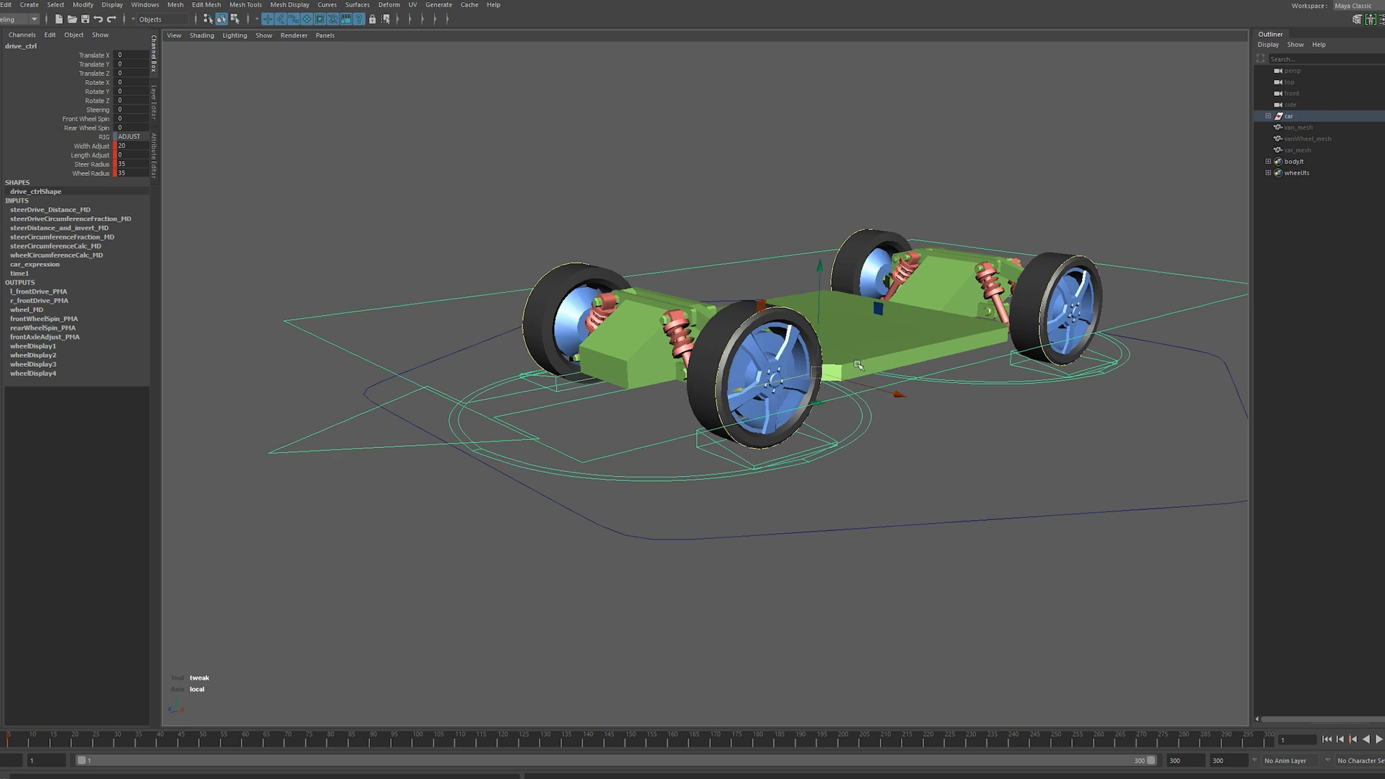
{"action": "left_click_drag", "start_coordinate": [894, 386], "coordinate": [650, 375], "text": "alt"}
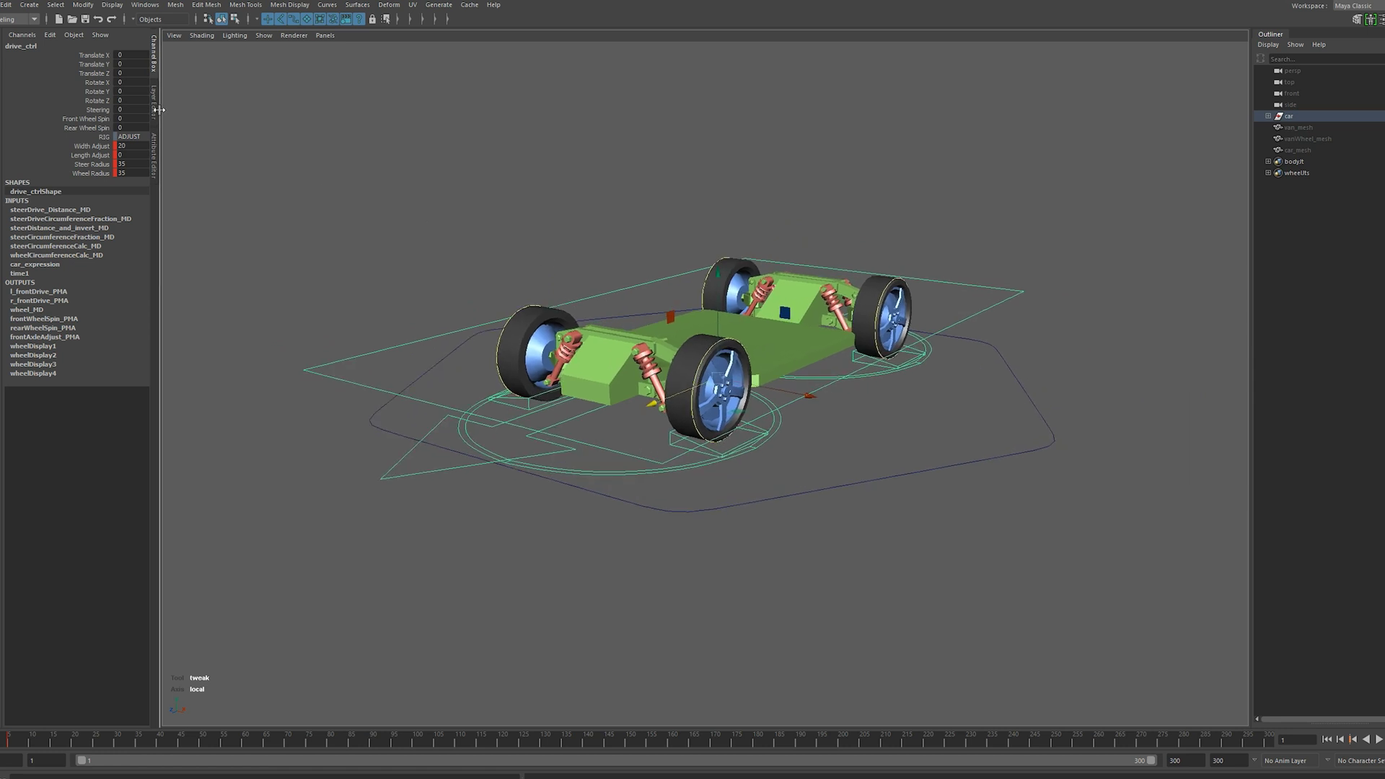
{"action": "left_click", "coordinate": [102, 147]}
{"action": "left_click_drag", "start_coordinate": [465, 334], "coordinate": [474, 341], "text": "alt"}
{"action": "middle_click_drag", "start_coordinate": [423, 390], "coordinate": [824, 417]}
{"action": "key", "text": "ctrl+z"}
Try lengthening and shortening the wheelbase with the drive control's Length Adjust attribute, and reset it to 0
{"action": "left_click", "coordinate": [91, 155]}
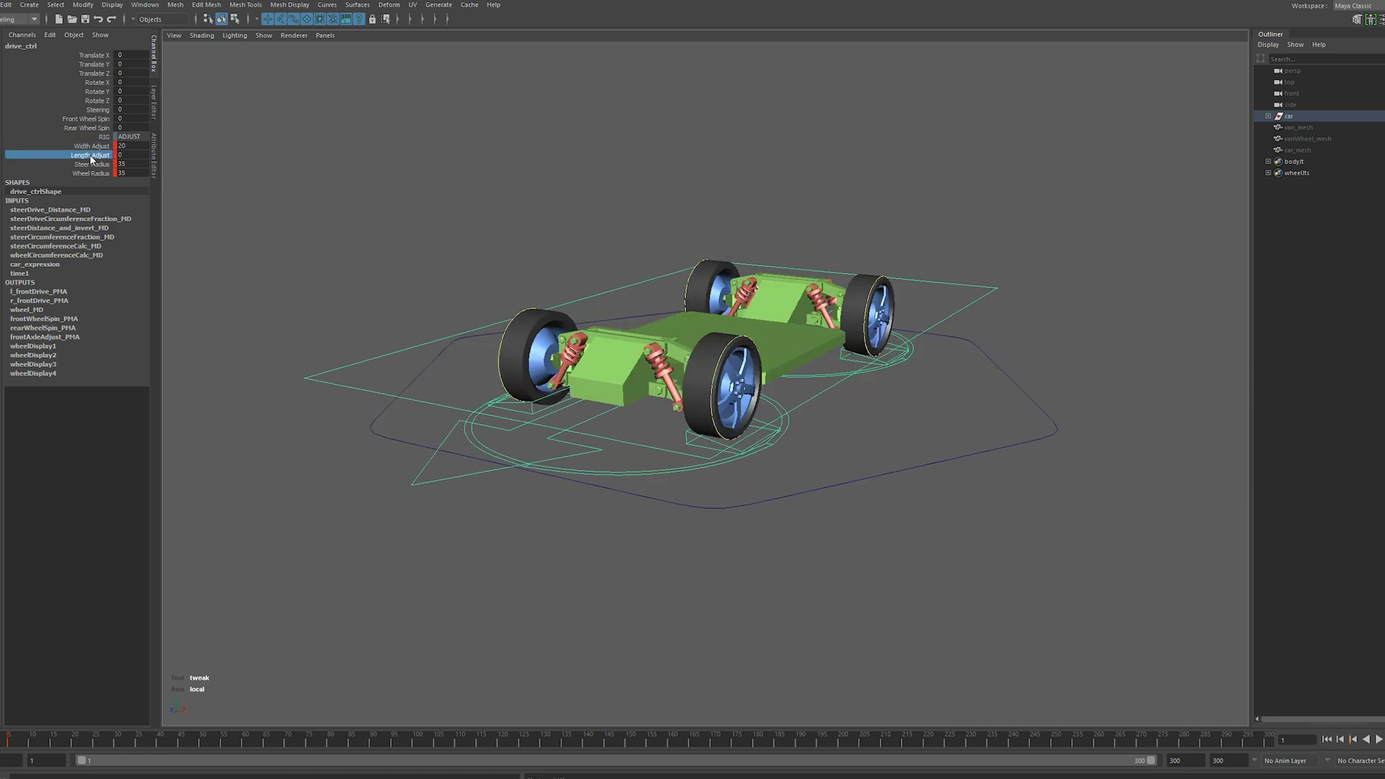
{"action": "left_click_drag", "start_coordinate": [744, 325], "coordinate": [647, 312], "text": "alt"}
{"action": "middle_click_drag", "start_coordinate": [851, 588], "coordinate": [702, 491]}
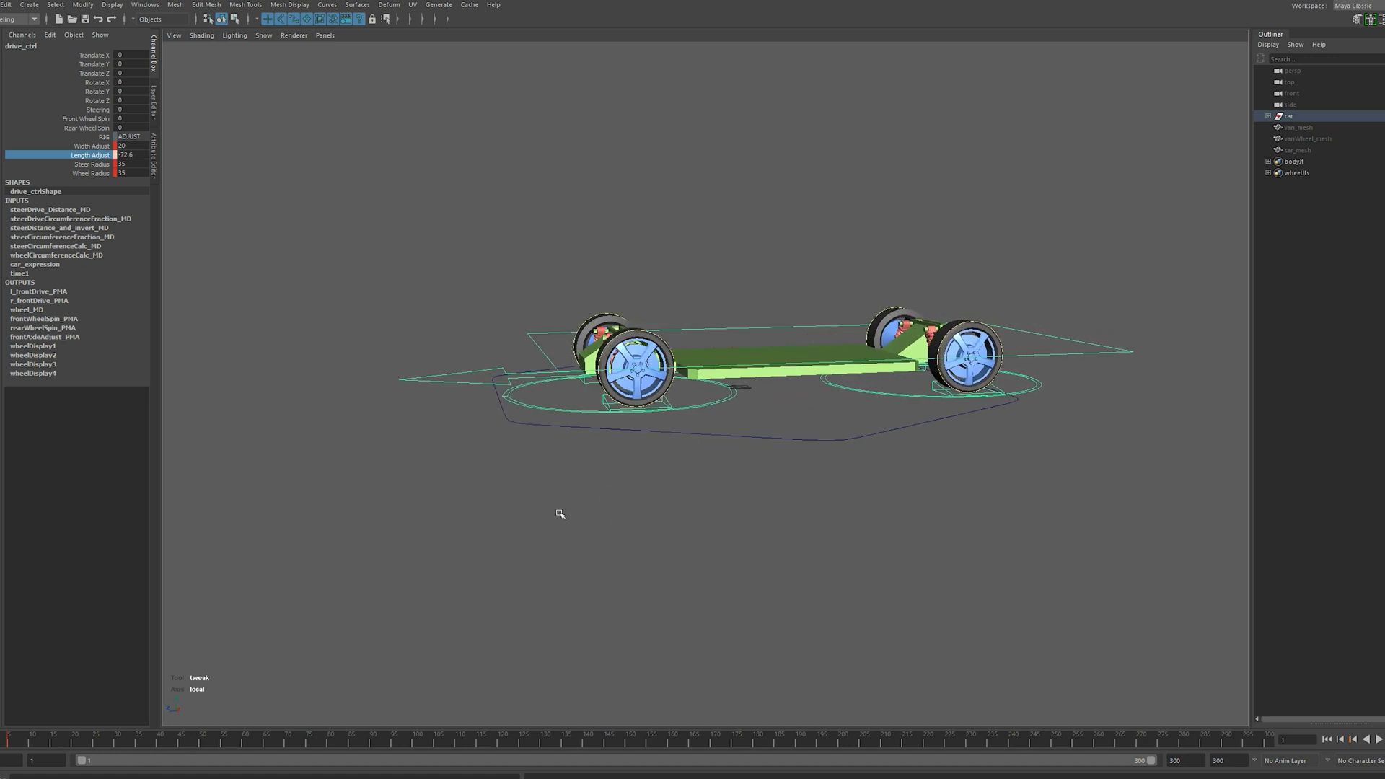
{"action": "middle_click_drag", "start_coordinate": [427, 536], "coordinate": [671, 521]}
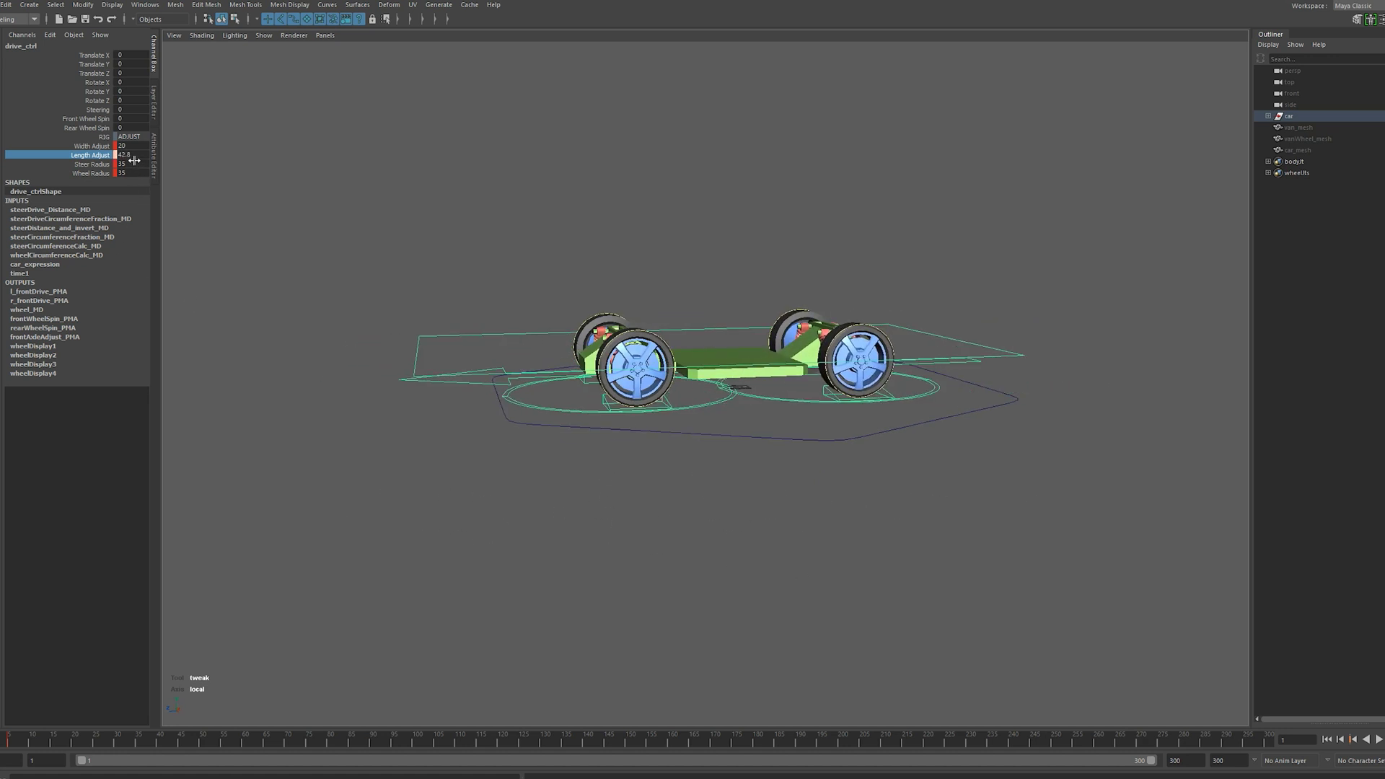
{"action": "left_click", "coordinate": [136, 154]}
{"action": "type", "text": "0"}
{"action": "key", "text": "Return"}
Increase the drive control's Steer Radius to about 58.8 while viewing the front axle from above
{"action": "left_click", "coordinate": [98, 166]}
{"action": "left_click_drag", "start_coordinate": [321, 295], "coordinate": [630, 432], "text": "alt"}
{"action": "right_click_drag", "start_coordinate": [629, 433], "coordinate": [689, 451], "text": "alt"}
{"action": "middle_click_drag", "start_coordinate": [689, 451], "coordinate": [559, 328], "text": "alt"}
{"action": "left_click_drag", "start_coordinate": [560, 329], "coordinate": [509, 419], "text": "alt"}
{"action": "right_click_drag", "start_coordinate": [509, 418], "coordinate": [570, 436], "text": "alt"}
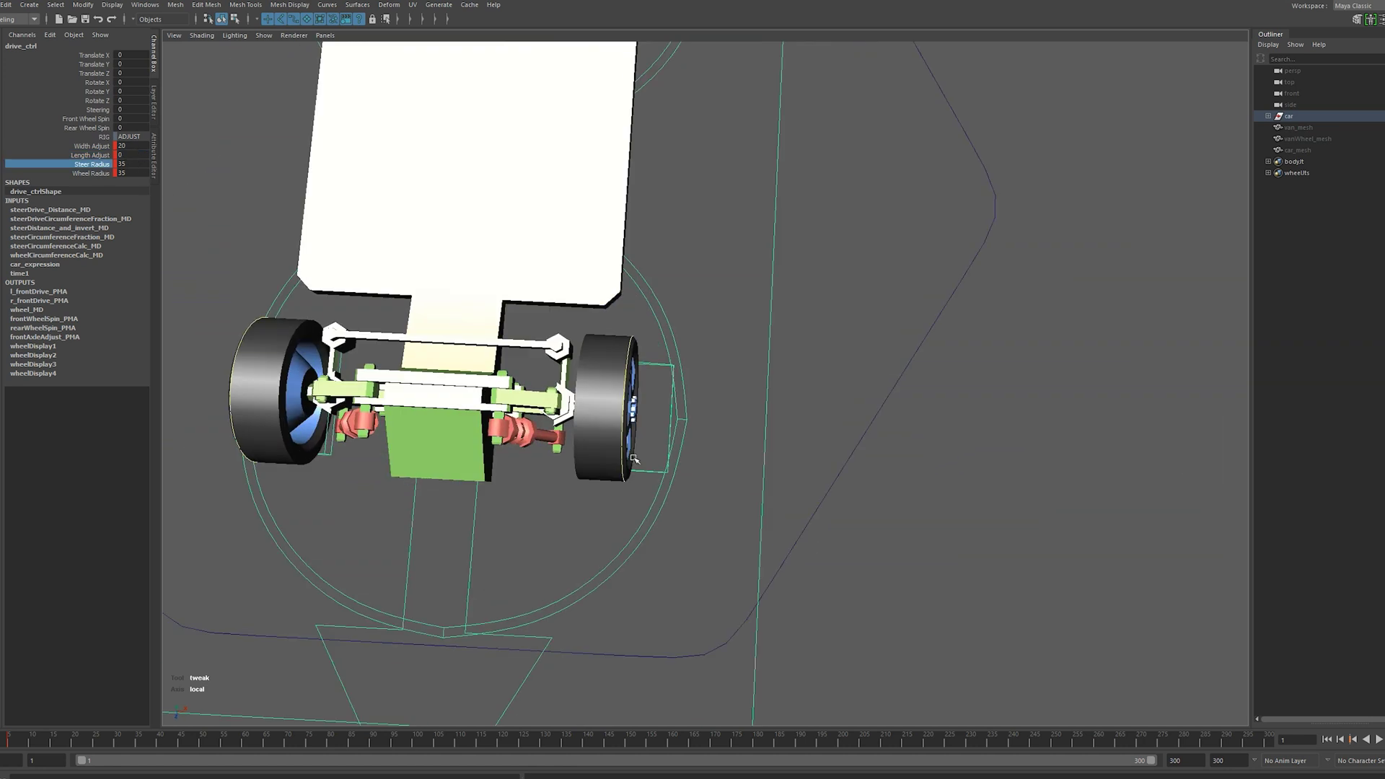
{"action": "middle_click_drag", "start_coordinate": [570, 437], "coordinate": [660, 454], "text": "alt"}
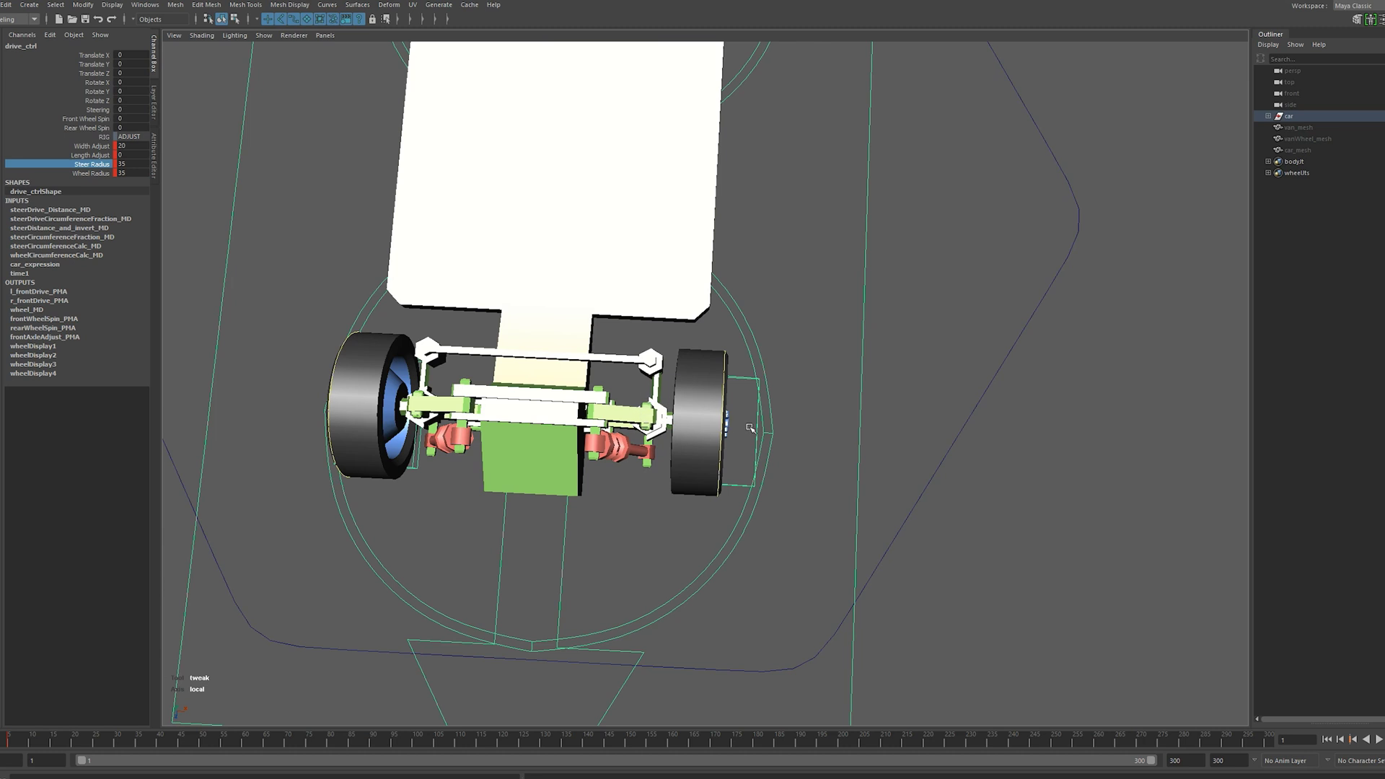
{"action": "left_click_drag", "start_coordinate": [750, 428], "coordinate": [745, 354], "text": "alt"}
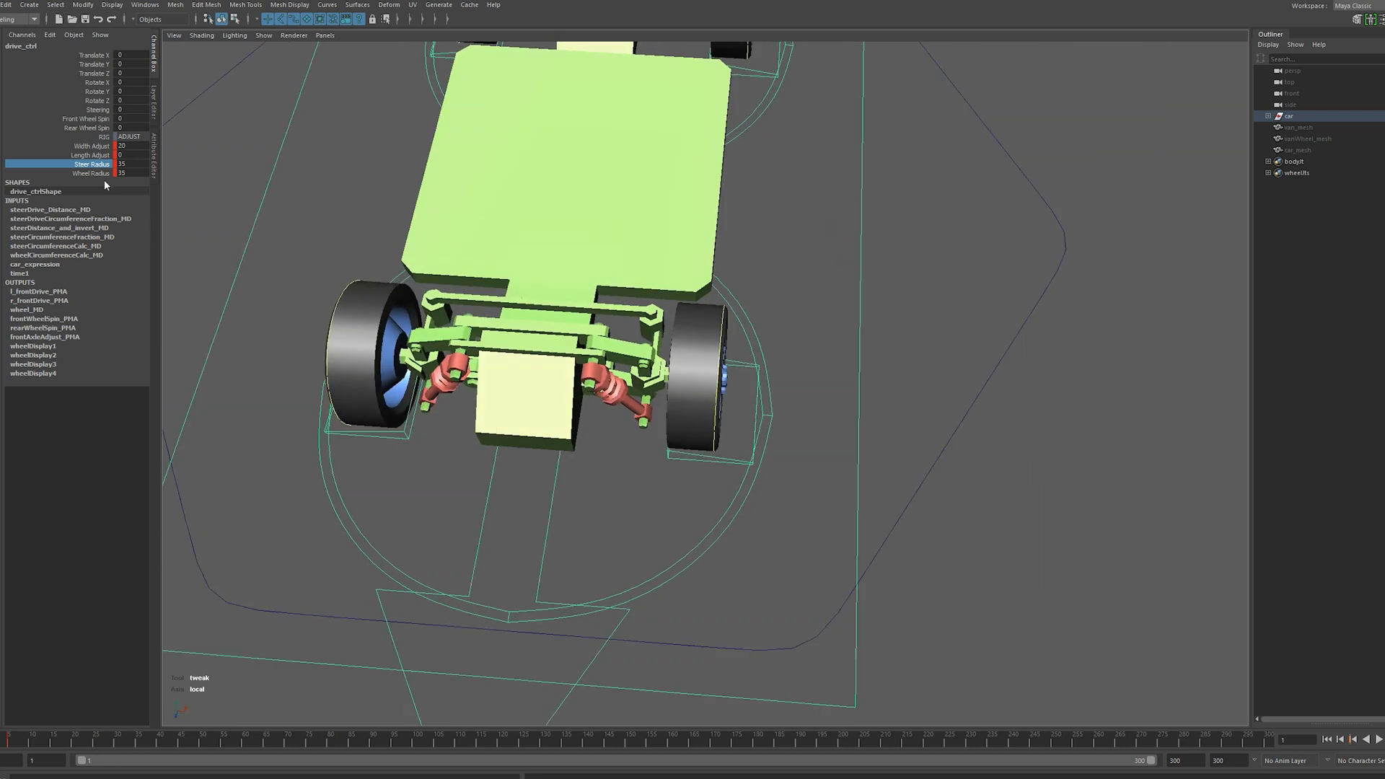
{"action": "middle_click_drag", "start_coordinate": [504, 543], "coordinate": [640, 560]}
{"action": "left_click_drag", "start_coordinate": [640, 559], "coordinate": [642, 507], "text": "alt"}
{"action": "scroll", "coordinate": [638, 498], "scroll_direction": "up", "scroll_amount": 3}
{"action": "middle_click_drag", "start_coordinate": [622, 436], "coordinate": [668, 345], "text": "alt"}
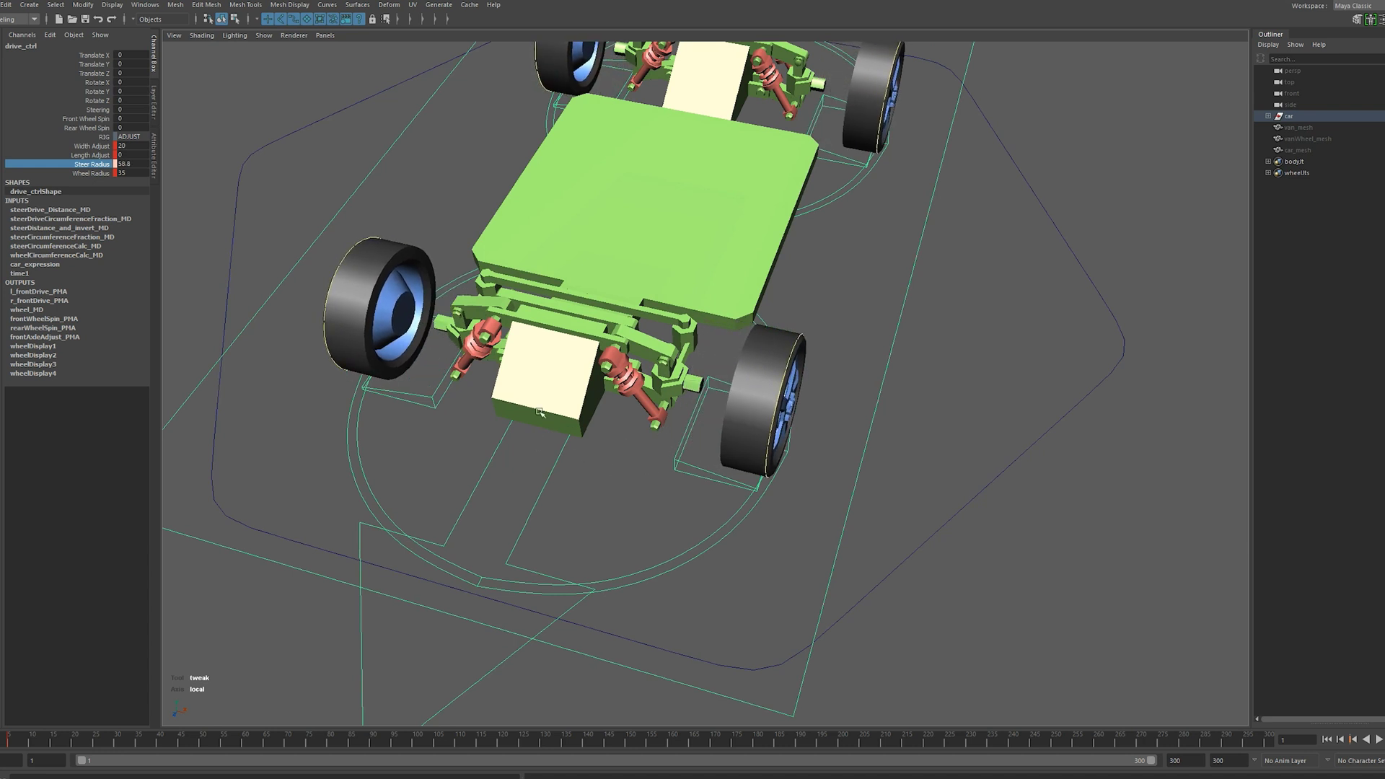
Vary the drive control's Steering, ending at about -10, to test how the front wheels pivot with the enlarged steer radius
{"action": "left_click", "coordinate": [99, 110]}
{"action": "scroll", "coordinate": [649, 325], "scroll_direction": "down", "scroll_amount": 5}
{"action": "left_click_drag", "start_coordinate": [707, 318], "coordinate": [554, 377], "text": "alt"}
{"action": "scroll", "coordinate": [555, 378], "scroll_direction": "up", "scroll_amount": 3}
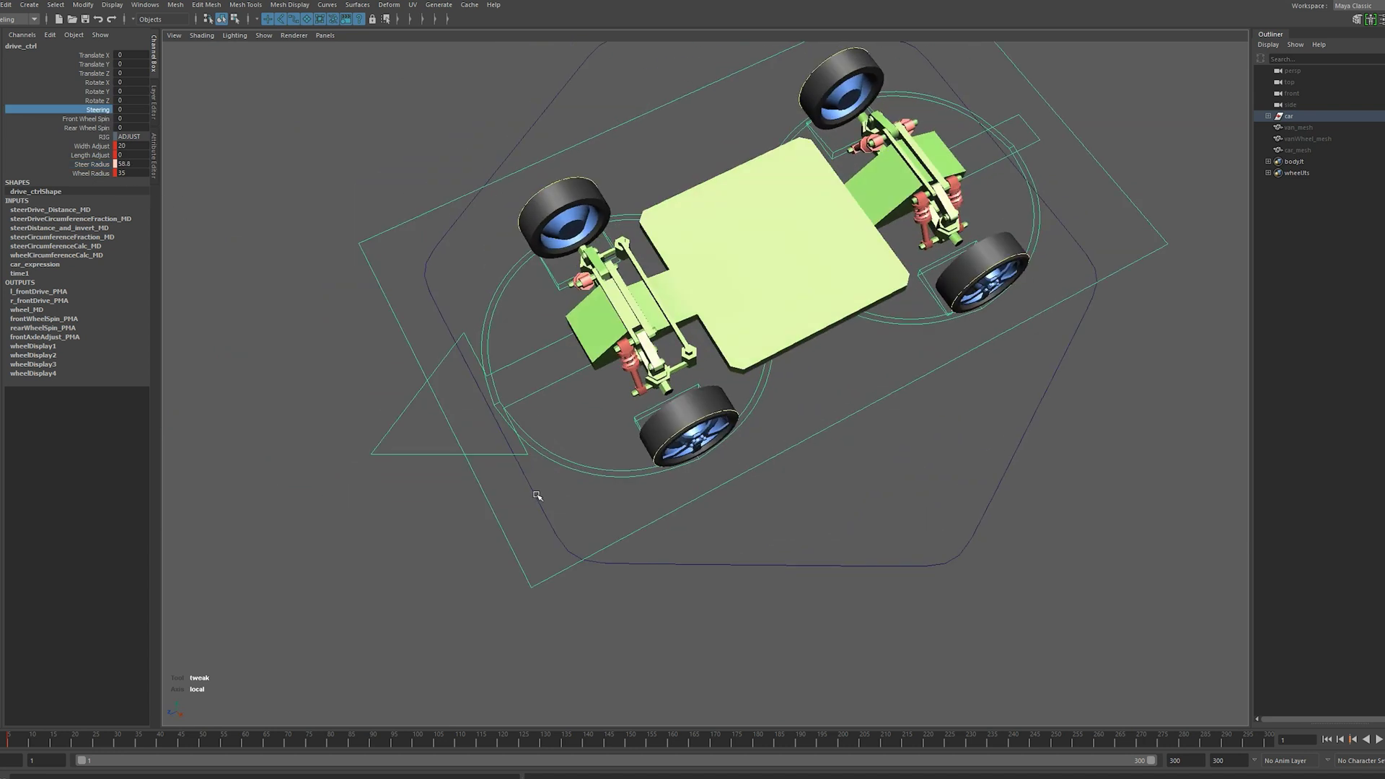
{"action": "middle_click_drag", "start_coordinate": [539, 496], "coordinate": [416, 441]}
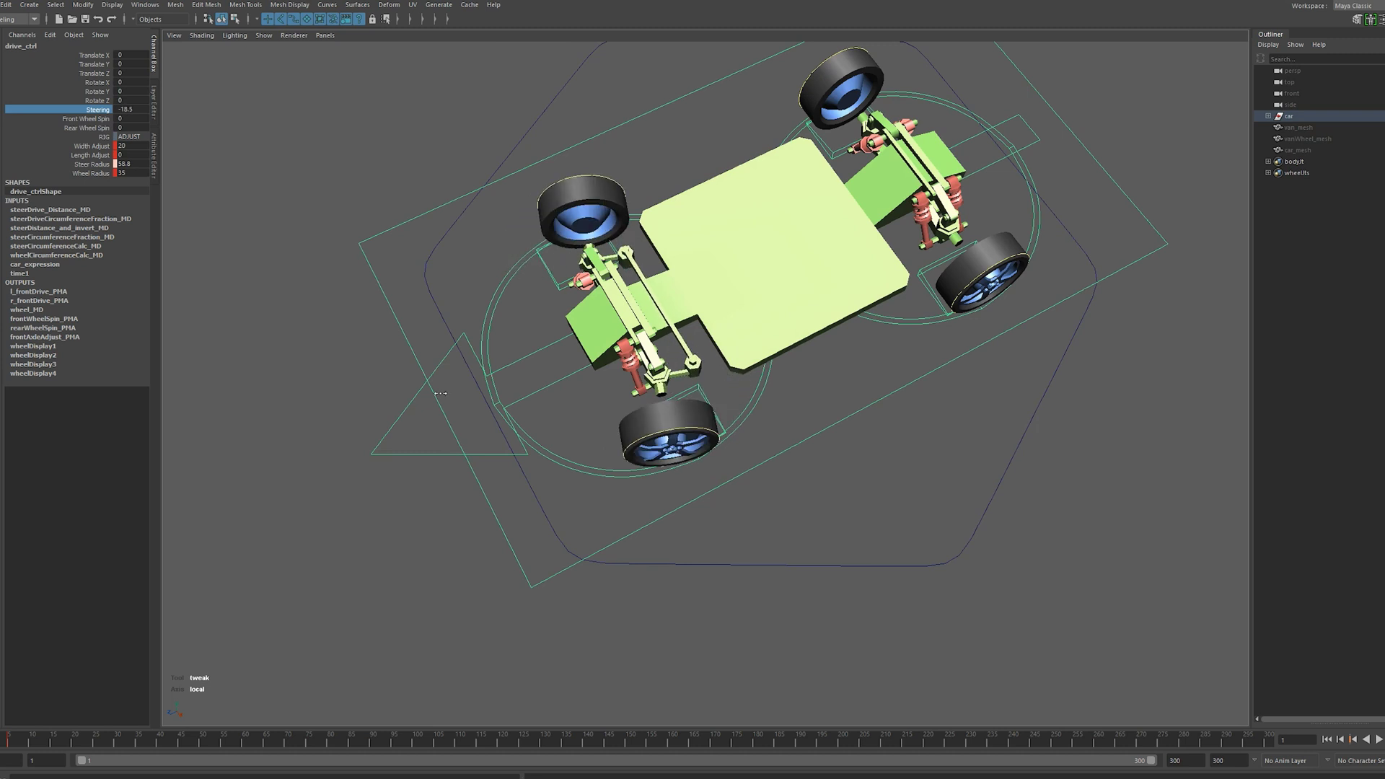
{"action": "left_click_drag", "start_coordinate": [630, 450], "coordinate": [560, 426], "text": "alt"}
{"action": "scroll", "coordinate": [569, 422], "scroll_direction": "up", "scroll_amount": 4}
{"action": "middle_click_drag", "start_coordinate": [568, 420], "coordinate": [631, 421]}
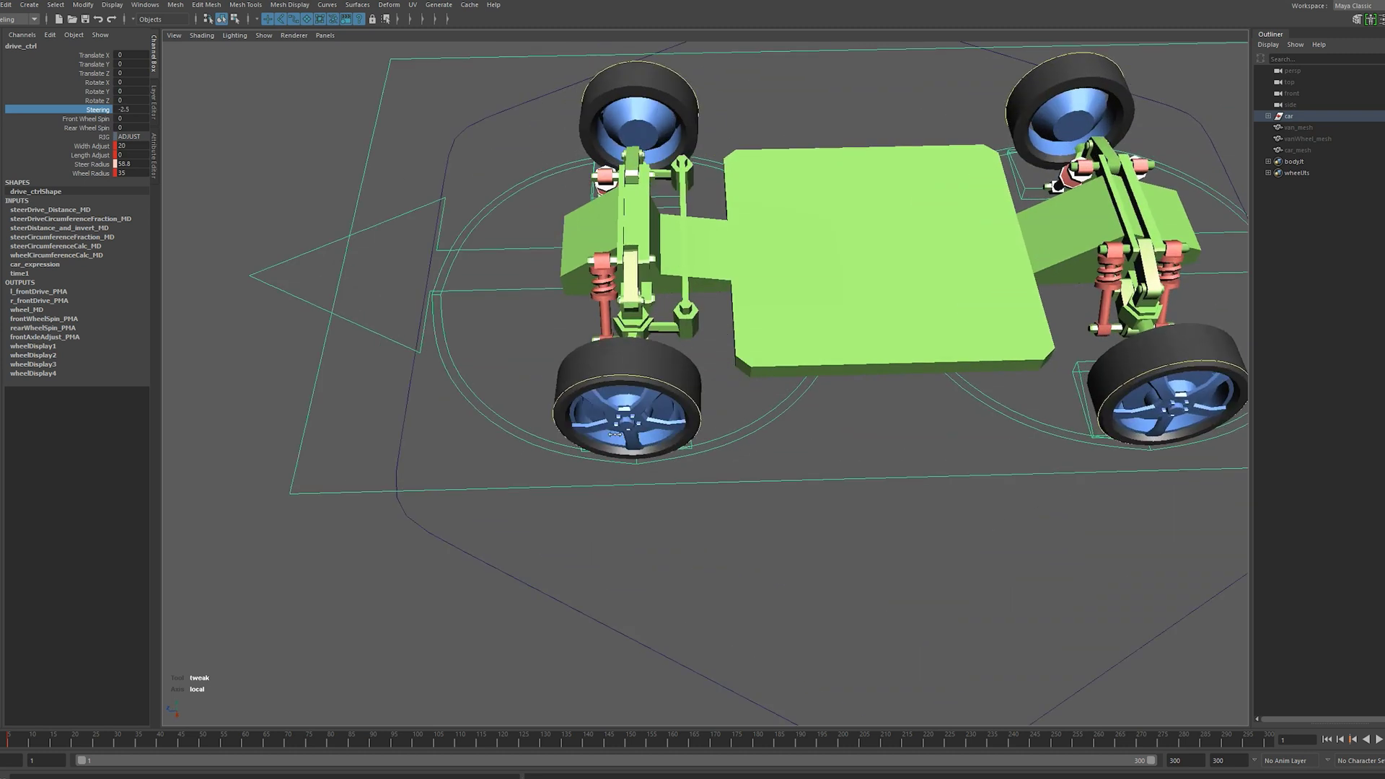
{"action": "left_click_drag", "start_coordinate": [631, 421], "coordinate": [1026, 528], "text": "alt"}
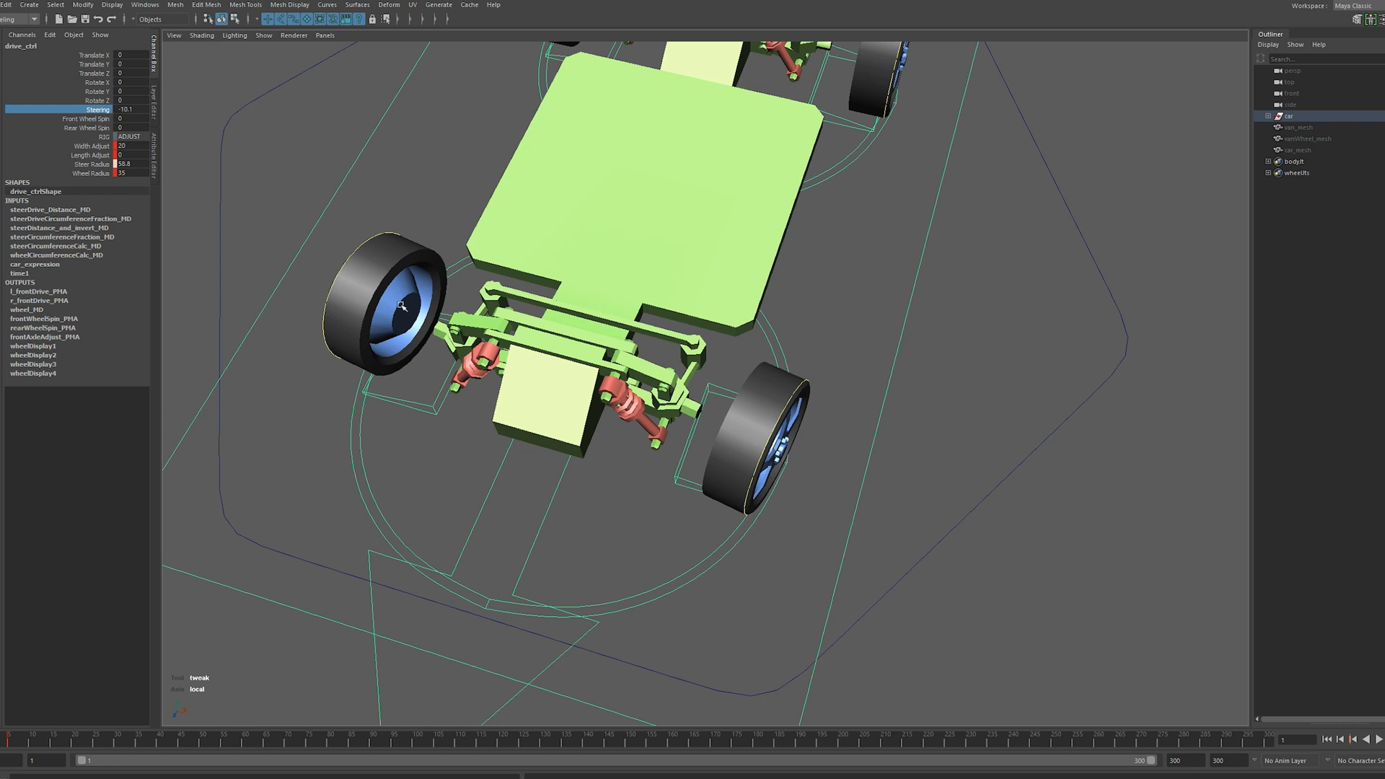
Reset the drive control's Steering to 0 and its Steer Radius to 35
{"action": "left_click_drag", "start_coordinate": [648, 537], "coordinate": [484, 461], "text": "alt"}
{"action": "middle_click_drag", "start_coordinate": [553, 483], "coordinate": [671, 465]}
{"action": "left_click", "coordinate": [131, 109]}
{"action": "type", "text": "0"}
{"action": "key", "text": "Return"}
{"action": "left_click", "coordinate": [132, 166]}
{"action": "type", "text": "35"}
{"action": "key", "text": "Return"}
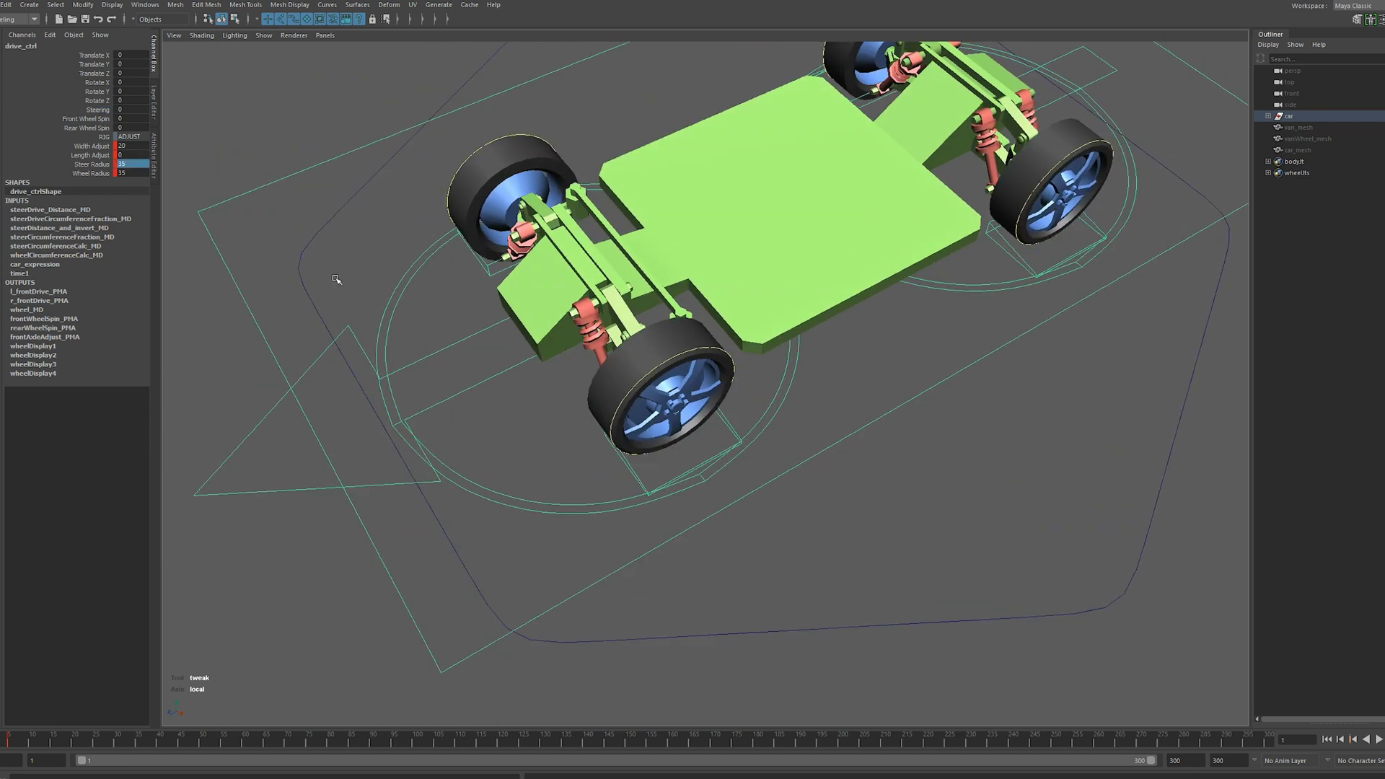
Try enlarging the drive control's Wheel Radius to about 52.8, return it to 35, and clear the selection
{"action": "left_click", "coordinate": [98, 173]}
{"action": "scroll", "coordinate": [538, 377], "scroll_direction": "down", "scroll_amount": 3}
{"action": "left_click_drag", "start_coordinate": [700, 436], "coordinate": [674, 346], "text": "alt"}
{"action": "middle_click_drag", "start_coordinate": [674, 346], "coordinate": [682, 439], "text": "alt"}
{"action": "left_click_drag", "start_coordinate": [682, 439], "coordinate": [651, 434], "text": "alt"}
{"action": "scroll", "coordinate": [436, 361], "scroll_direction": "up", "scroll_amount": 3}
{"action": "left_click_drag", "start_coordinate": [509, 422], "coordinate": [495, 395], "text": "alt"}
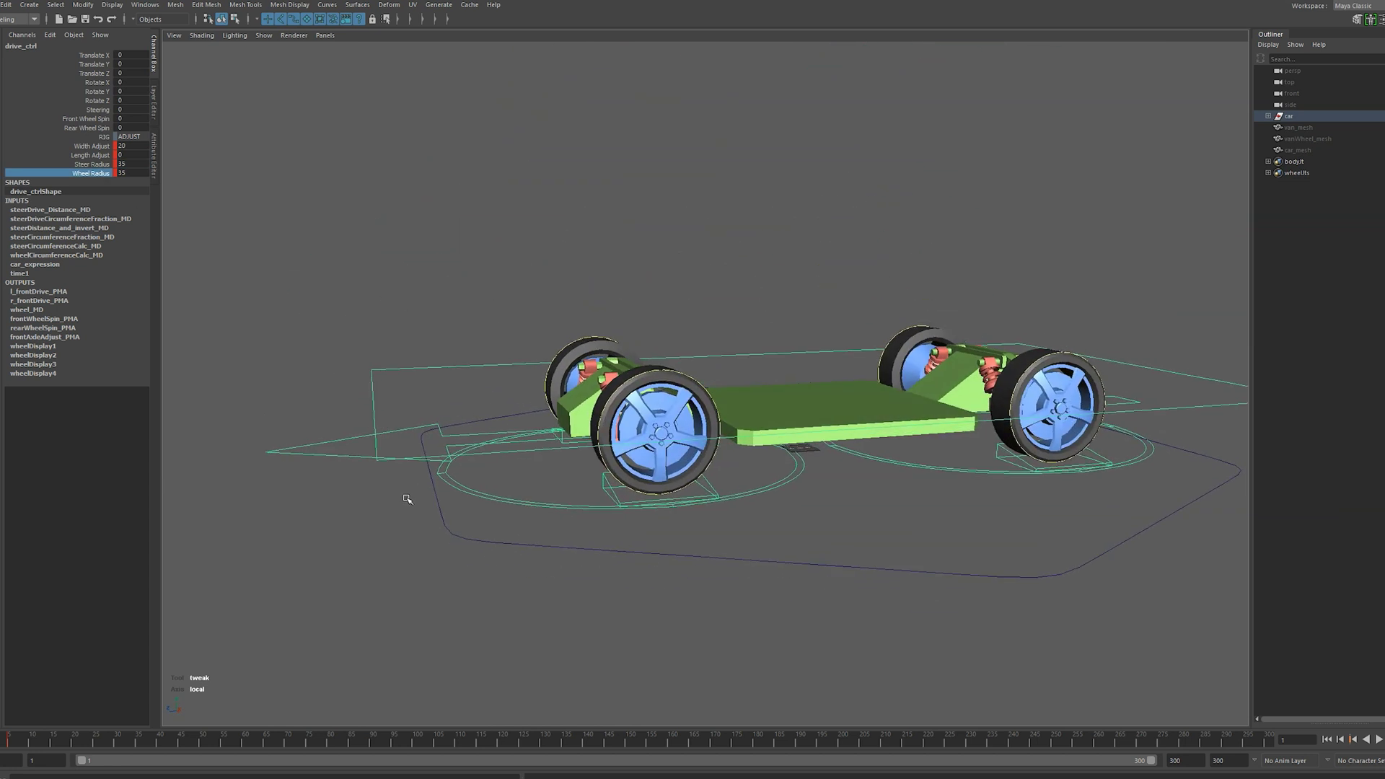
{"action": "middle_click_drag", "start_coordinate": [642, 368], "coordinate": [825, 438]}
{"action": "middle_click_drag", "start_coordinate": [895, 380], "coordinate": [584, 518]}
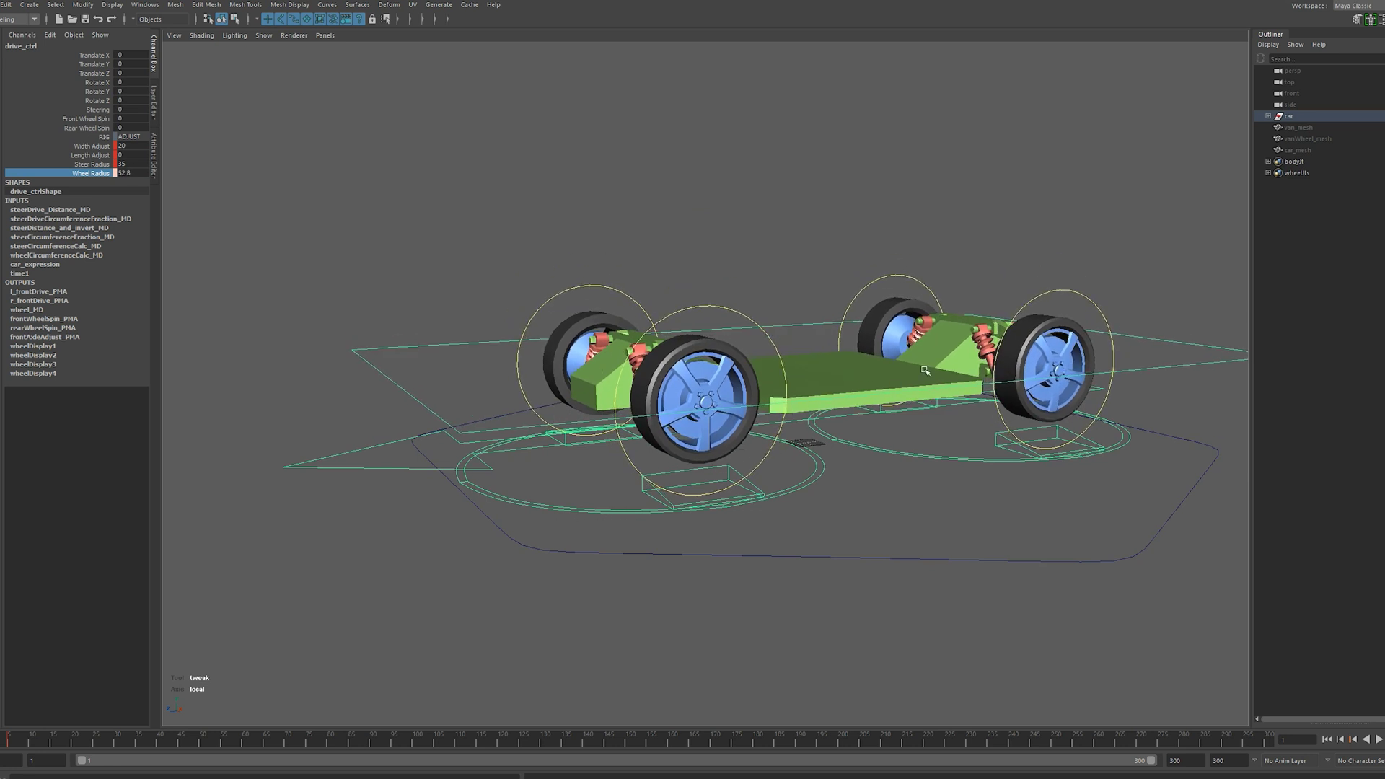
{"action": "middle_click_drag", "start_coordinate": [925, 371], "coordinate": [652, 456]}
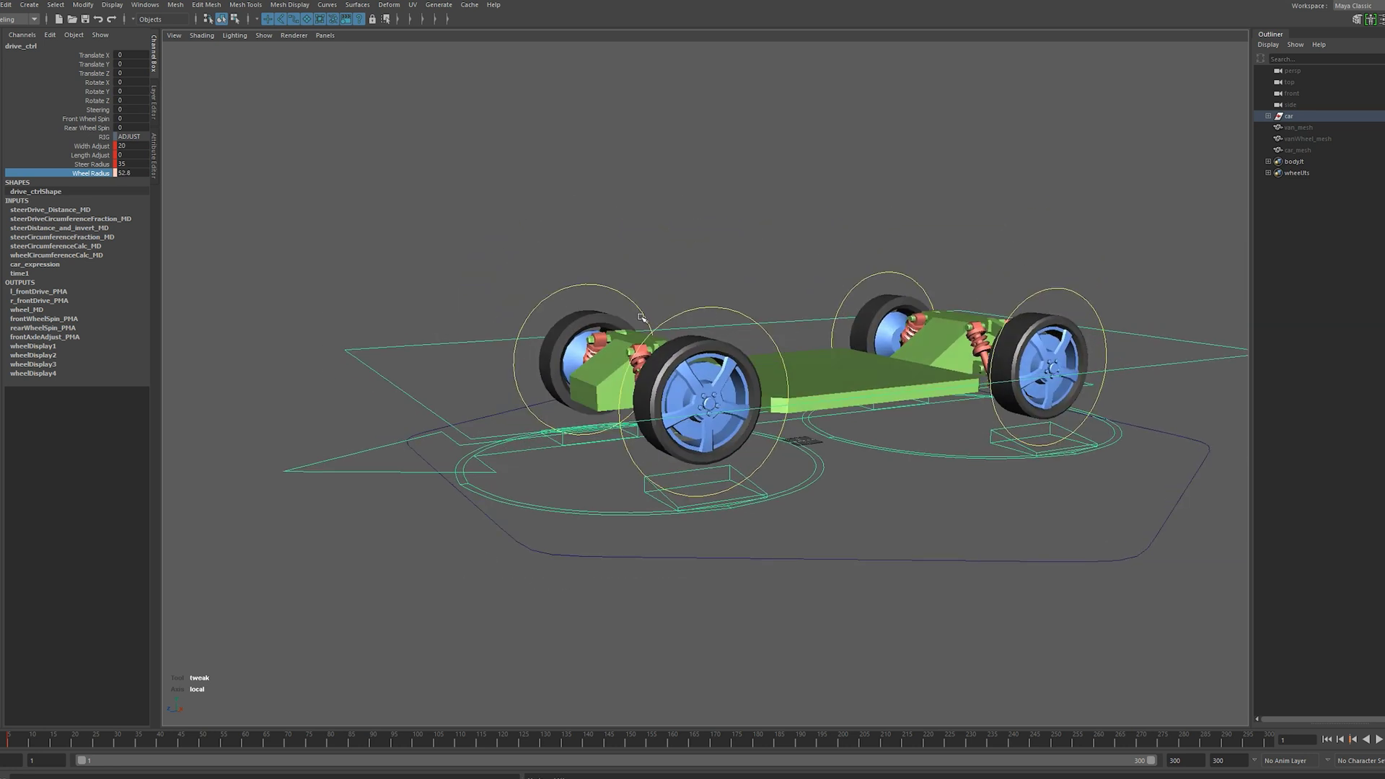
{"action": "middle_click_drag", "start_coordinate": [713, 391], "coordinate": [411, 300]}
{"action": "left_click", "coordinate": [413, 301]}
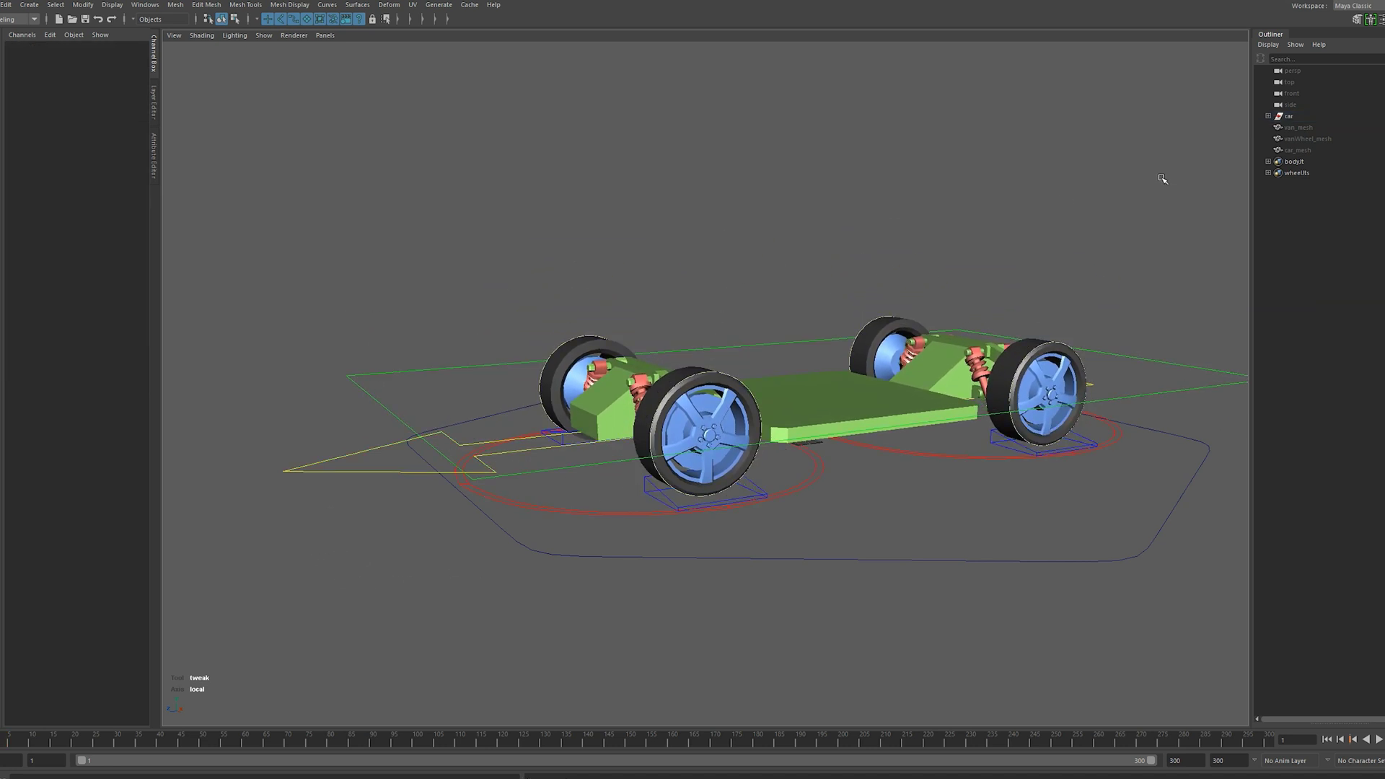
Unhide car_mesh to show the car body on the rig
{"action": "left_click", "coordinate": [1297, 150]}
{"action": "key", "text": "shift+h"}
{"action": "left_click", "coordinate": [875, 210]}
{"action": "left_click_drag", "start_coordinate": [757, 307], "coordinate": [803, 339], "text": "alt"}
Move the drive control forward to Translate Z 281 to test the car body following the rig
{"action": "left_click", "coordinate": [403, 504]}
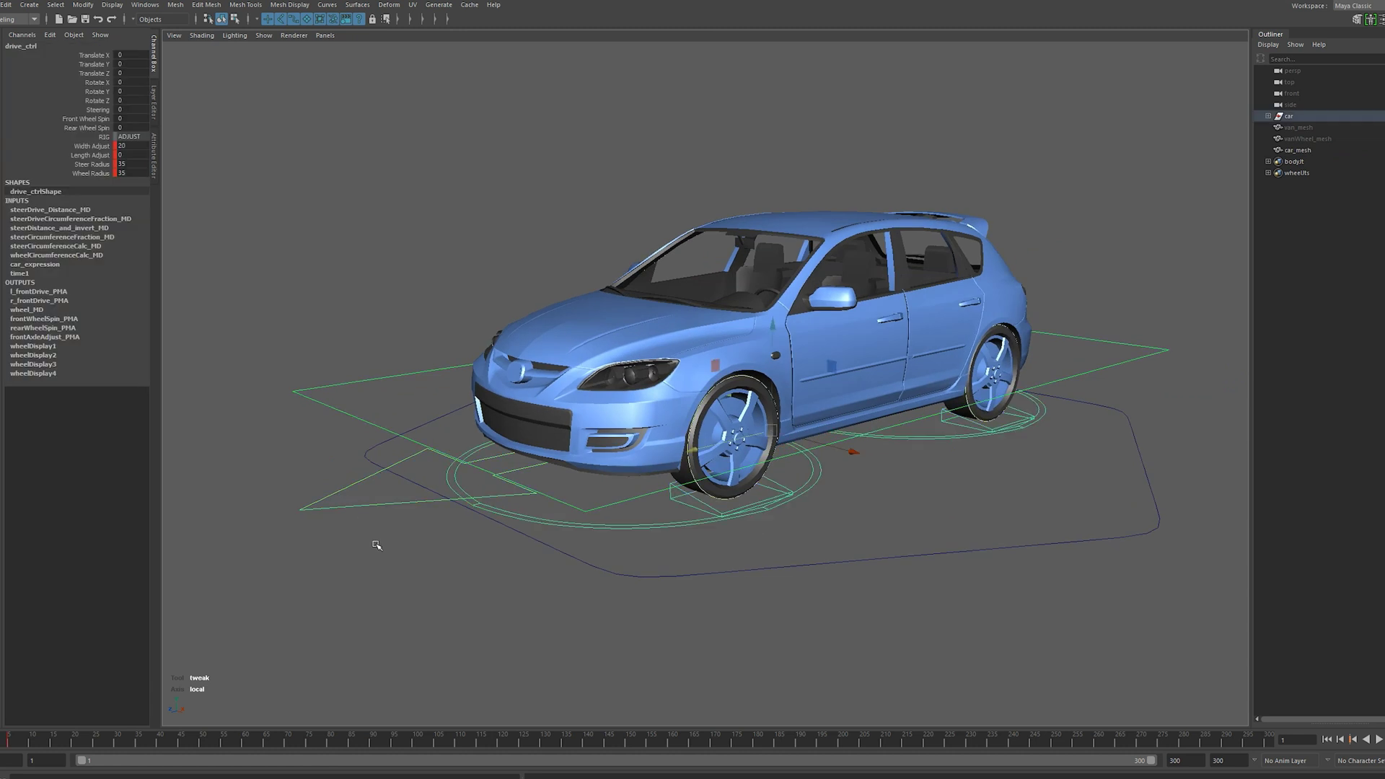
{"action": "scroll", "coordinate": [645, 462], "scroll_direction": "down", "scroll_amount": 3}
{"action": "left_click_drag", "start_coordinate": [693, 491], "coordinate": [606, 405], "text": "alt"}
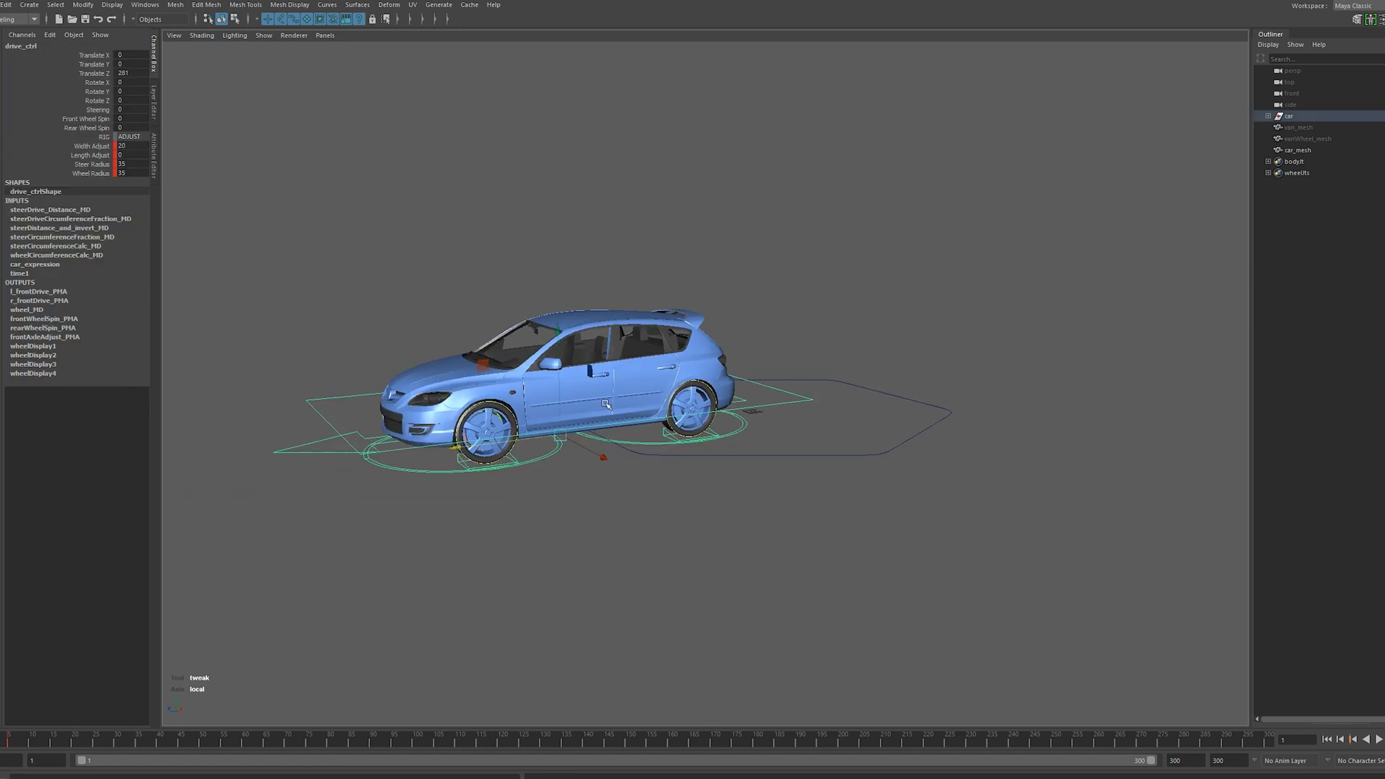
Rotate the body control slightly around X and Z to test tilting the car body
{"action": "left_click", "coordinate": [803, 402]}
{"action": "left_click_drag", "start_coordinate": [770, 418], "coordinate": [812, 433], "text": "alt"}
{"action": "key", "text": "e"}
{"action": "mouse_move", "coordinate": [589, 390]}
{"action": "left_mouse_down"}
{"action": "mouse_move", "coordinate": [610, 375]}
{"action": "mouse_move", "coordinate": [592, 388]}
{"action": "left_mouse_up"}
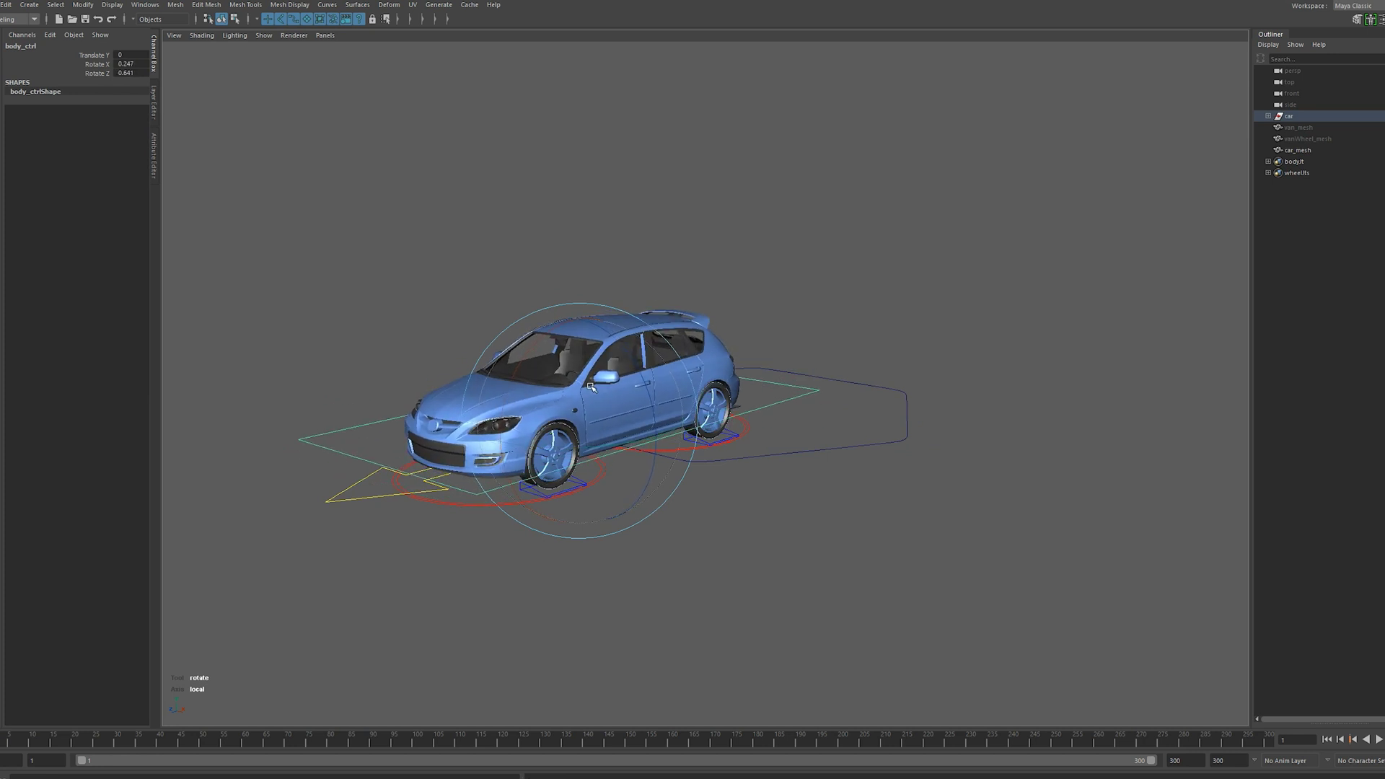
Rotate the drive control around its Y axis so the car faces the other way
{"action": "left_click", "coordinate": [377, 495]}
{"action": "left_click", "coordinate": [469, 480]}
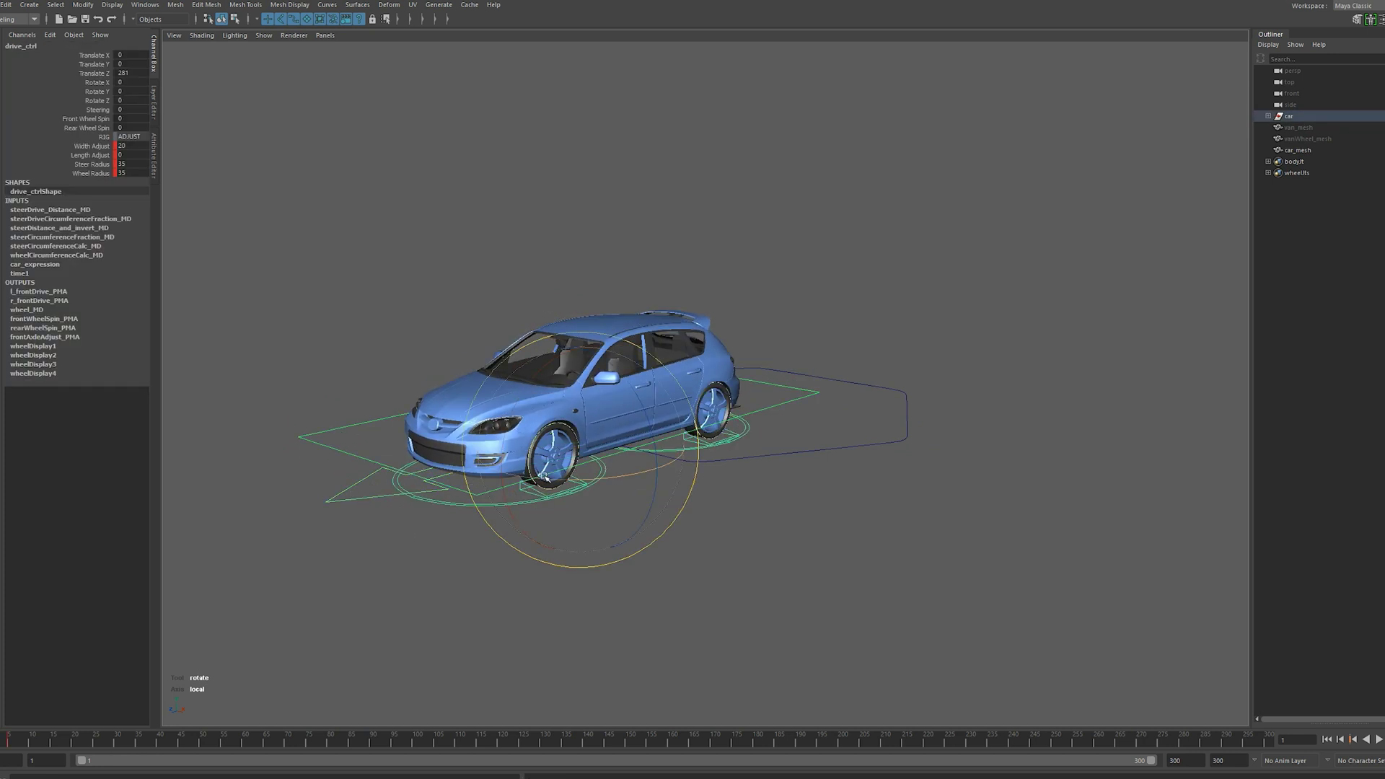
{"action": "left_click_drag", "start_coordinate": [546, 477], "coordinate": [649, 498]}
Vary the drive control's Steering to 28 and down to 10, and undo the last change
{"action": "left_click", "coordinate": [101, 111]}
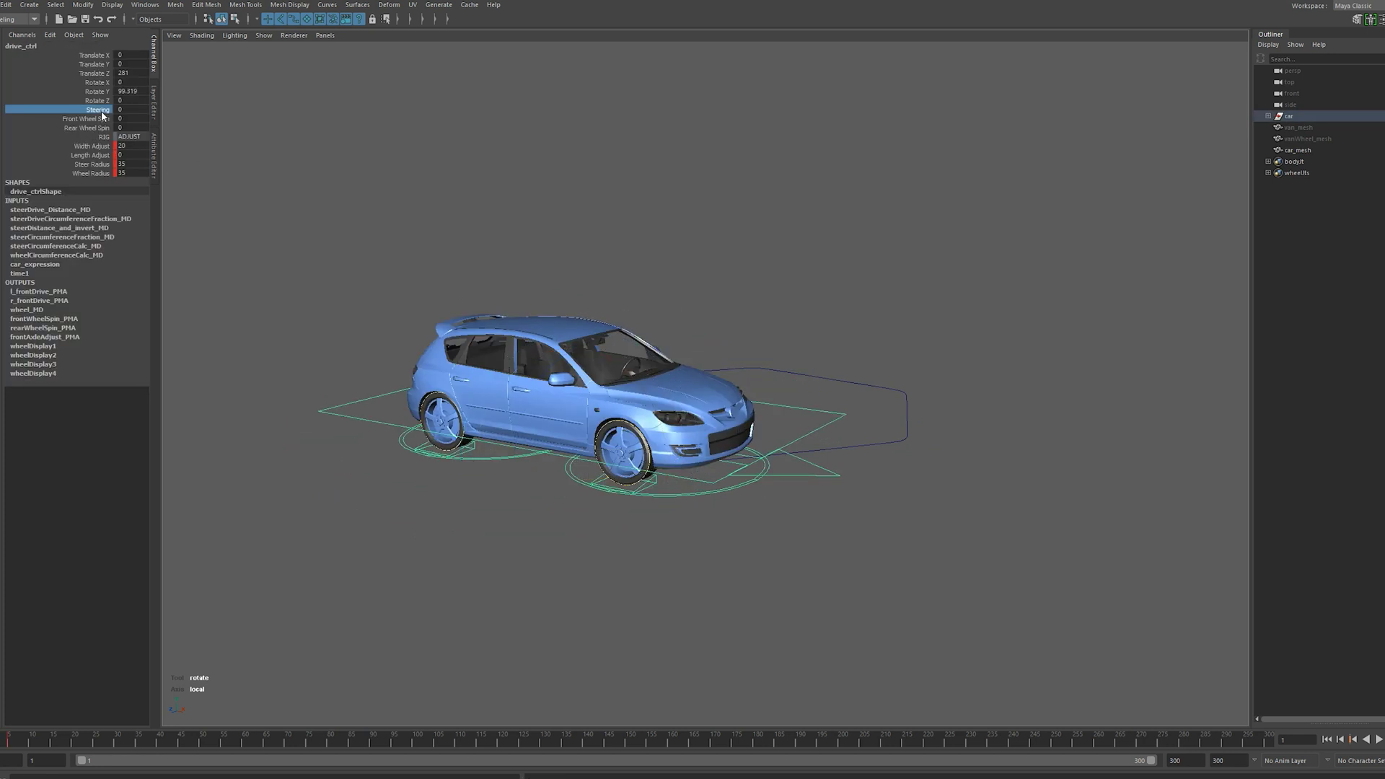
{"action": "middle_click_drag", "start_coordinate": [395, 519], "coordinate": [656, 521]}
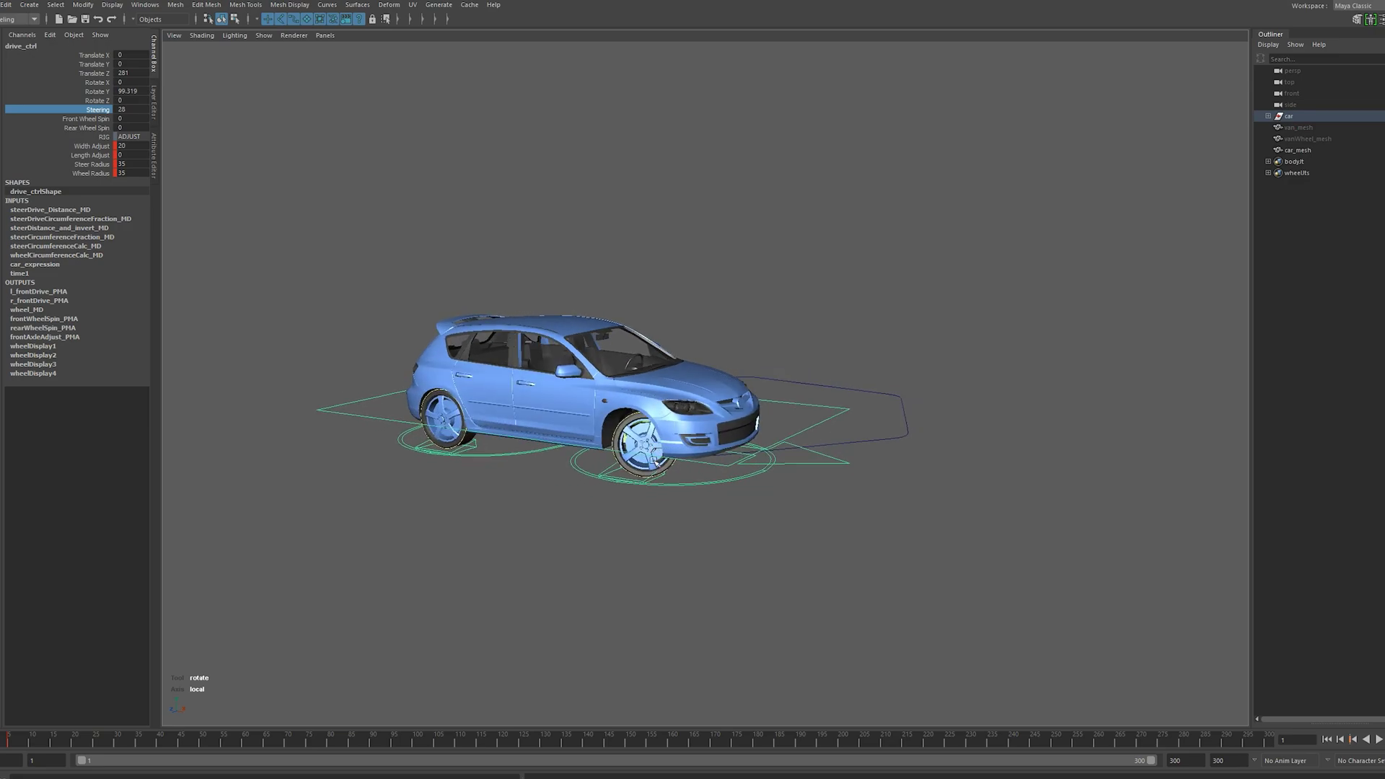
{"action": "middle_click_drag", "start_coordinate": [665, 538], "coordinate": [498, 527]}
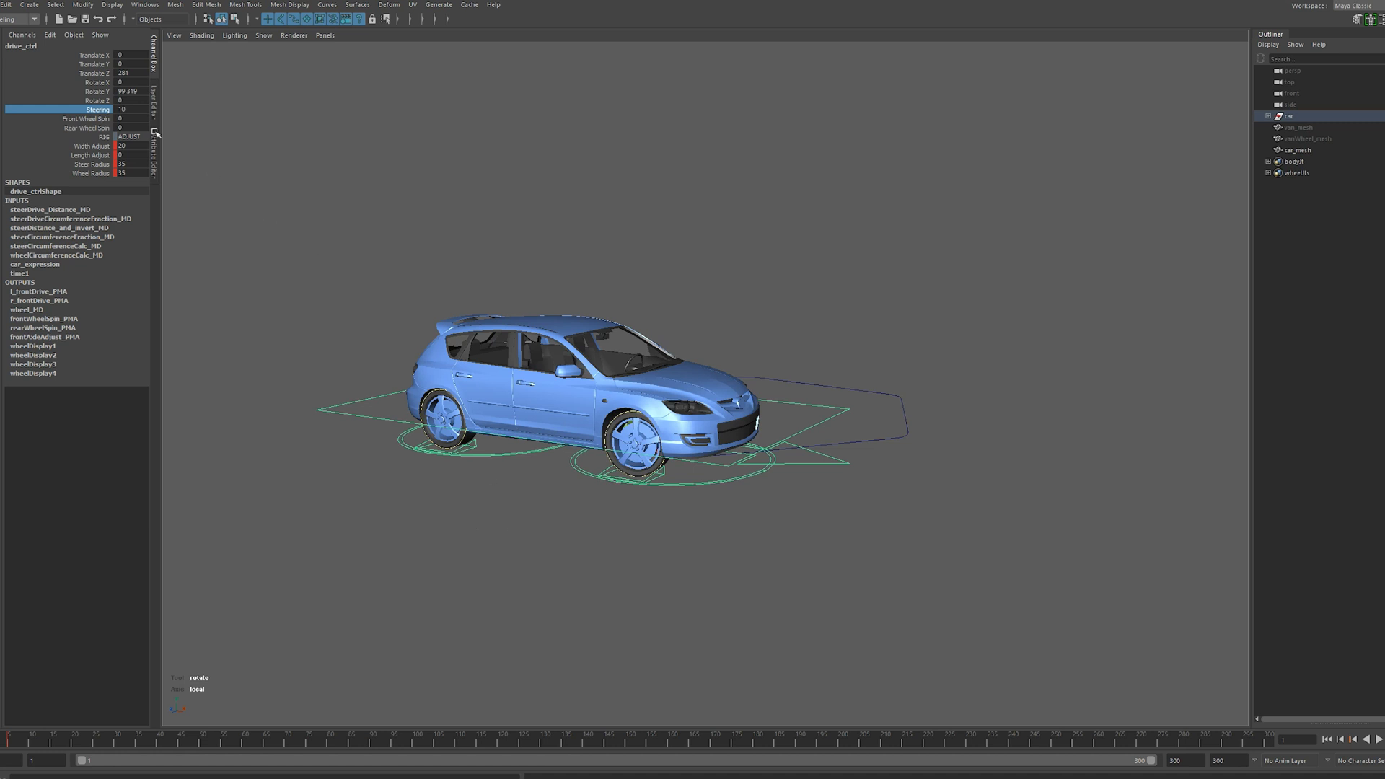
{"action": "key", "text": "ctrl+z"}
Reset the drive control's translation, rotation and Steering values to 0
{"action": "left_click_drag", "start_coordinate": [132, 93], "coordinate": [140, 57]}
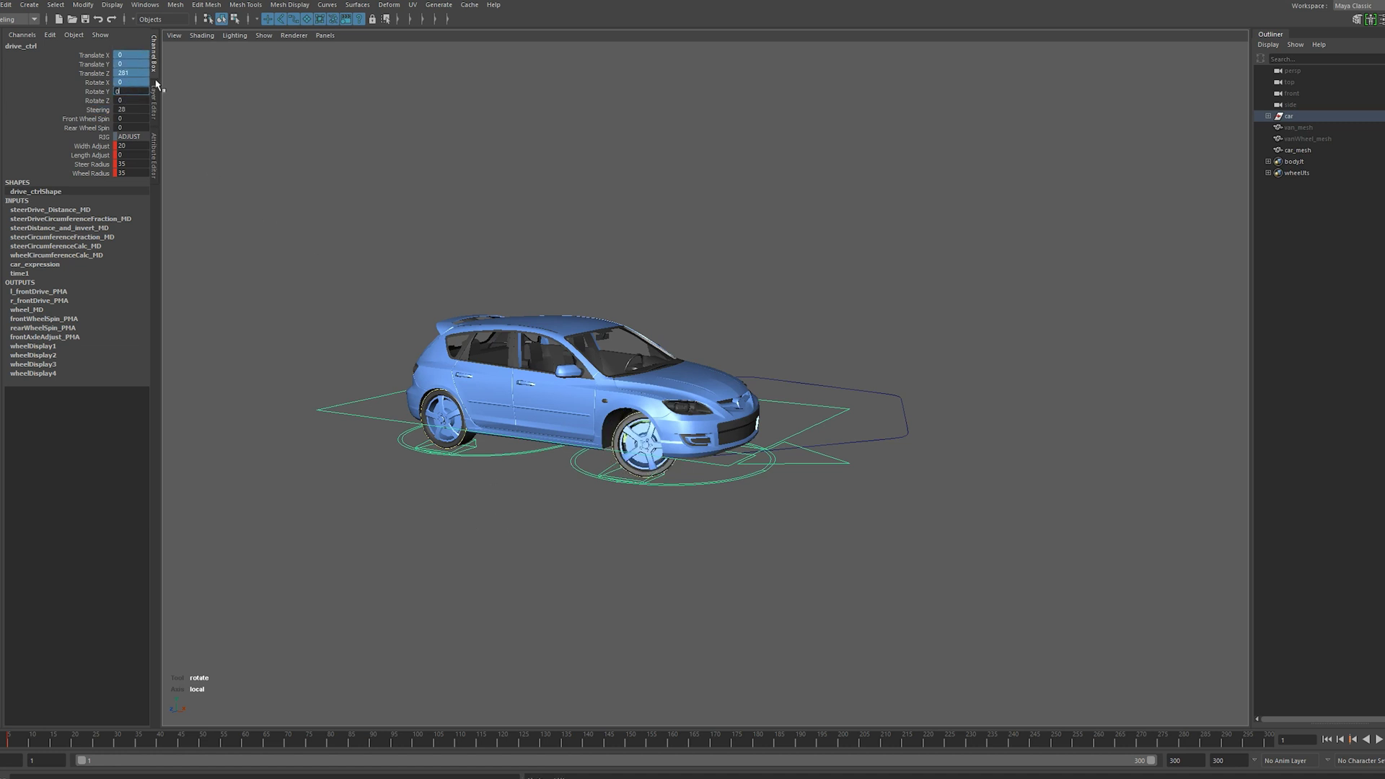
{"action": "key", "text": "Return"}
{"action": "left_click", "coordinate": [126, 109]}
{"action": "type", "text": "0"}
{"action": "key", "text": "Return"}
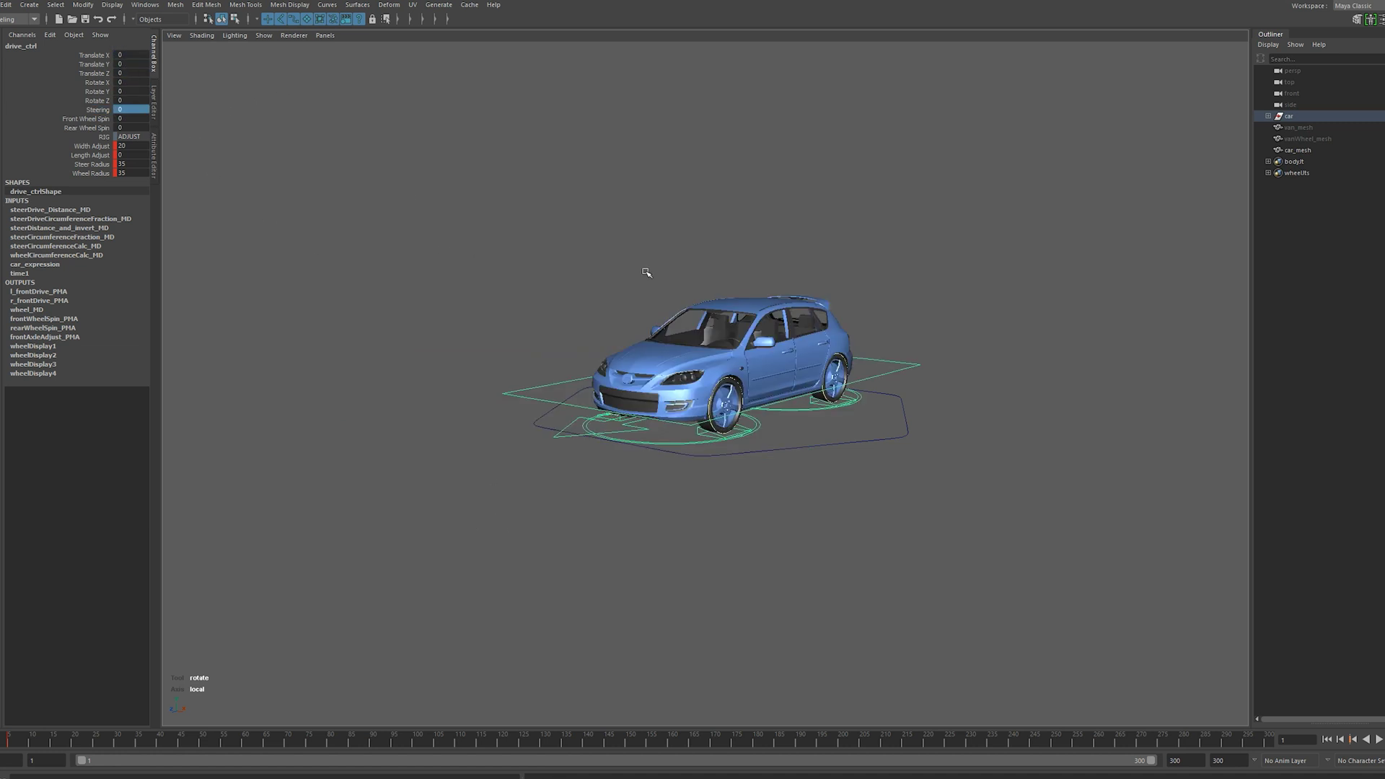
Unhide van_mesh and vanWheel_mesh, and inspect how the van sits on the car-sized rig
{"action": "left_click", "coordinate": [1147, 189]}
{"action": "scroll", "coordinate": [1147, 189], "scroll_direction": "up", "scroll_amount": 3}
{"action": "left_click", "coordinate": [1296, 129]}
{"action": "left_click", "coordinate": [1303, 140], "text": "shift"}
{"action": "key", "text": "shift+h"}
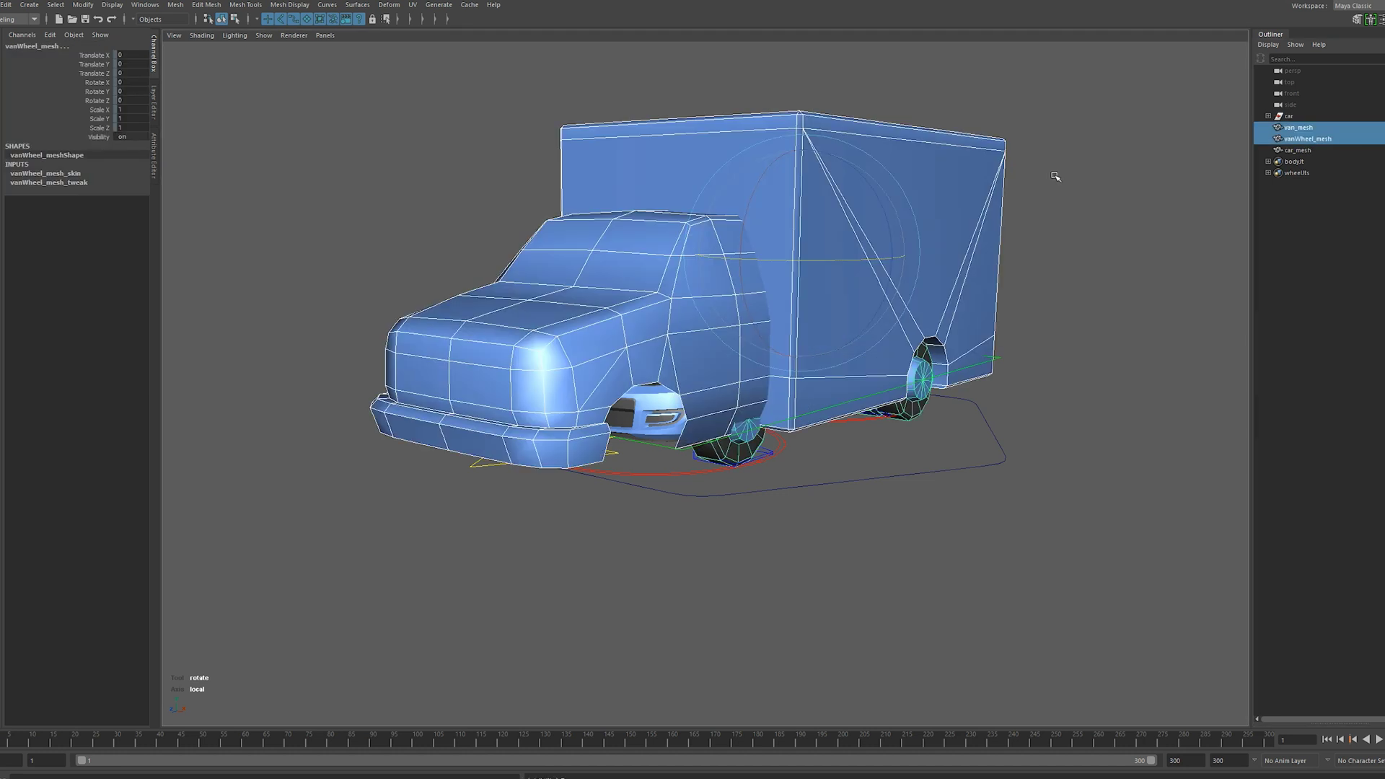
{"action": "left_click", "coordinate": [1088, 172]}
{"action": "left_click_drag", "start_coordinate": [1069, 236], "coordinate": [939, 282], "text": "alt"}
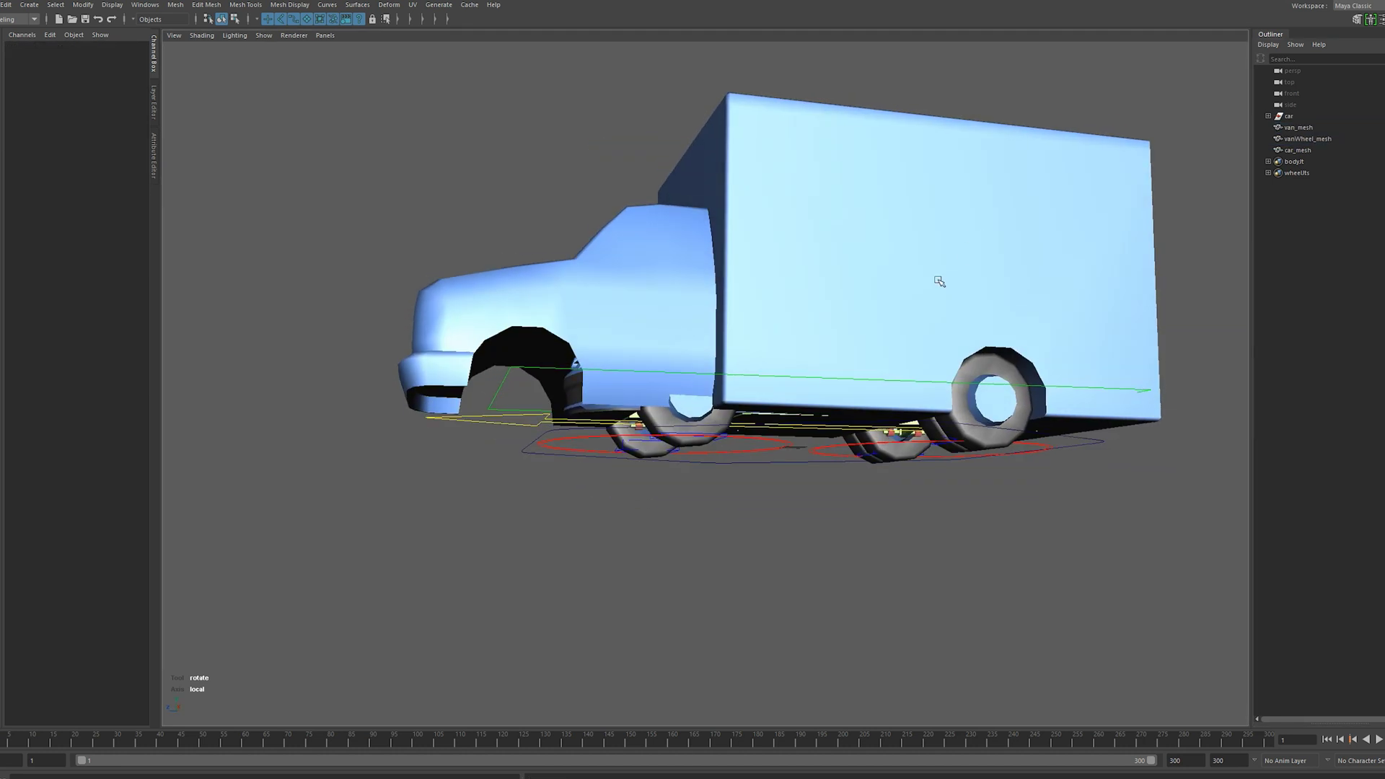
{"action": "left_click_drag", "start_coordinate": [515, 483], "coordinate": [532, 501], "text": "alt"}
Advance the animation to frame 5 so the drive control's Width Adjust, Length Adjust, Steer Radius and Wheel Radius fit the van
{"action": "left_click", "coordinate": [505, 457]}
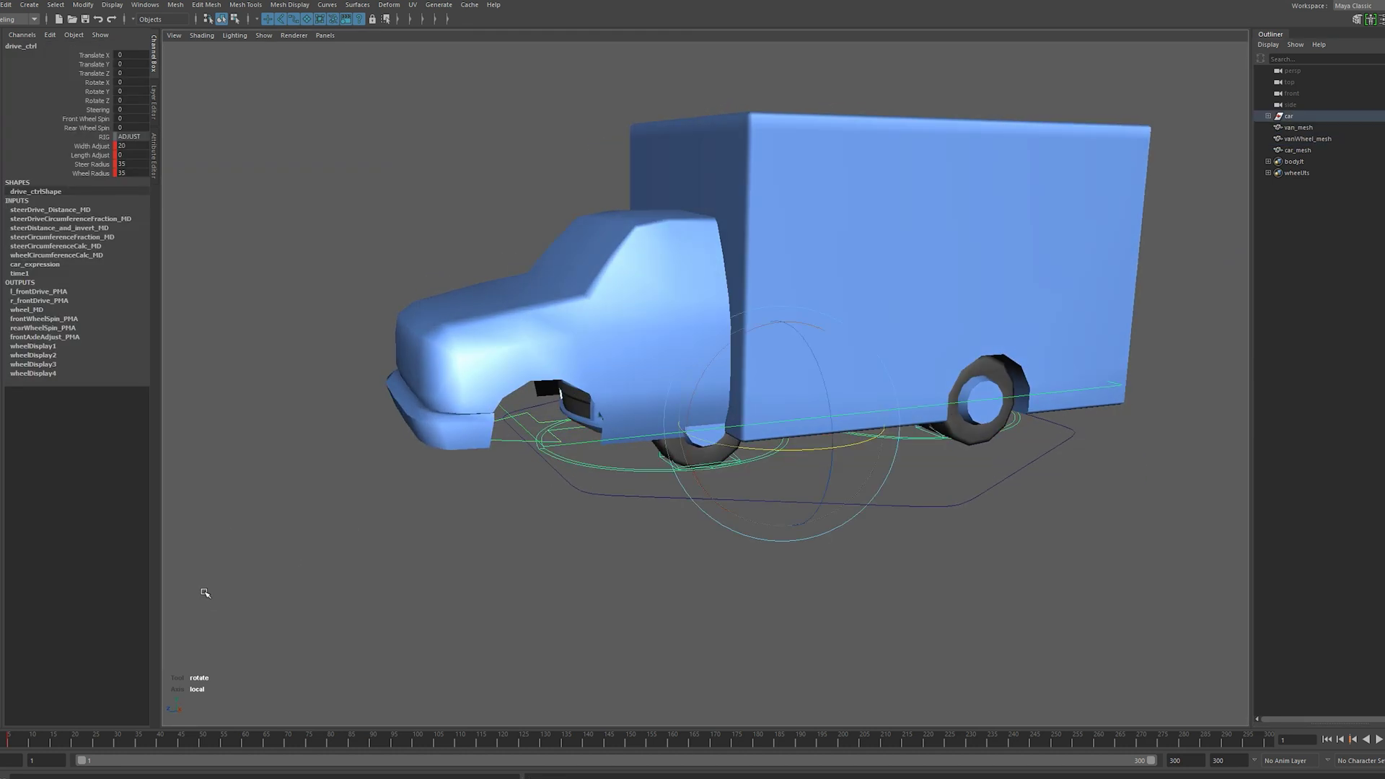
{"action": "left_click_drag", "start_coordinate": [81, 148], "coordinate": [83, 167]}
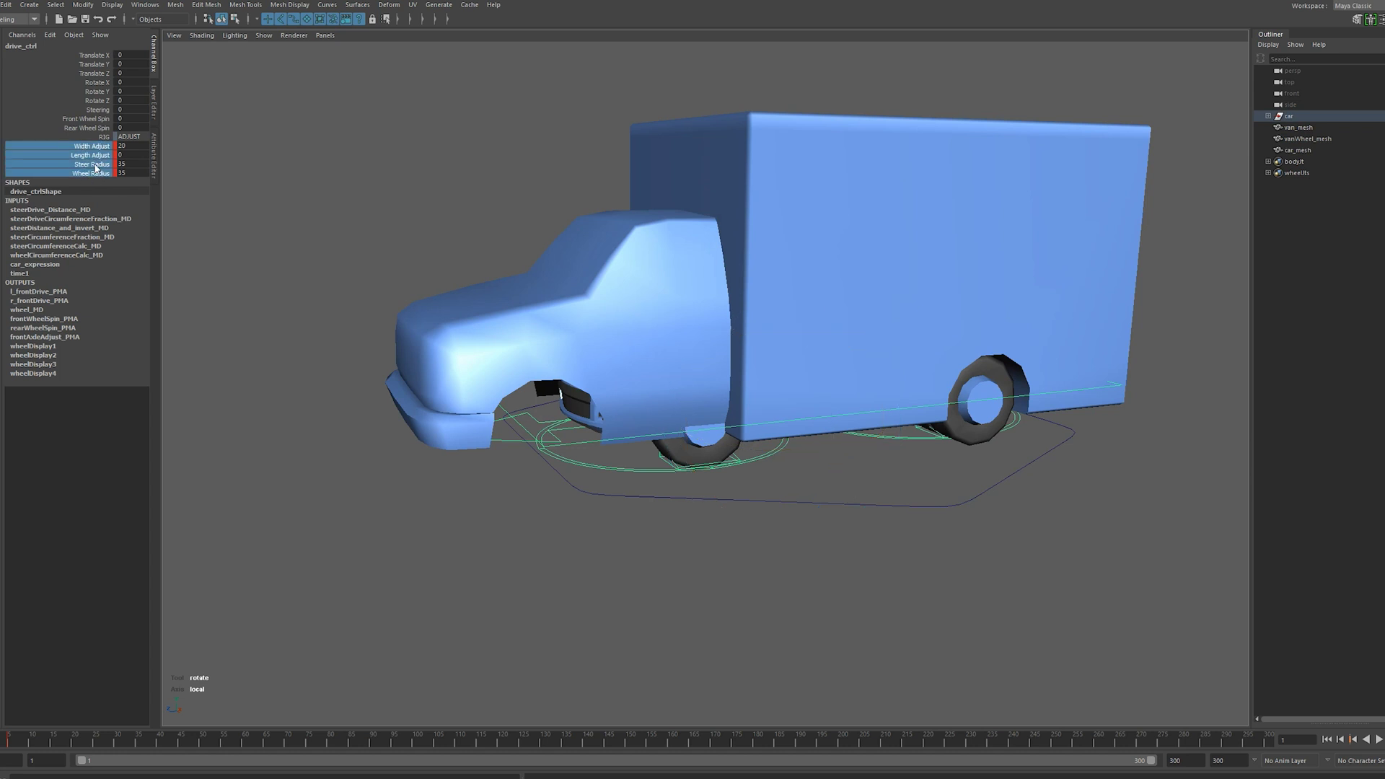
{"action": "left_click_drag", "start_coordinate": [1, 738], "coordinate": [9, 746]}
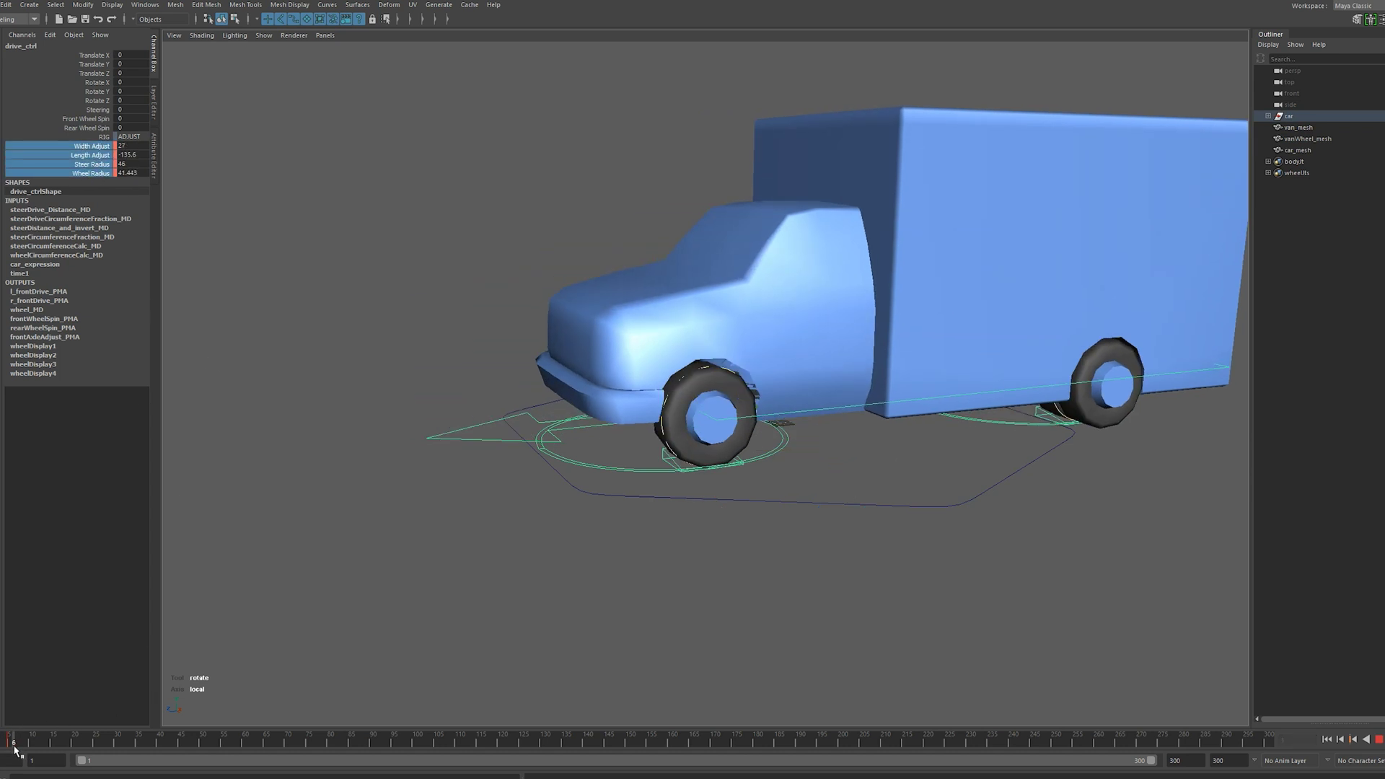
{"action": "left_click_drag", "start_coordinate": [555, 519], "coordinate": [663, 447], "text": "alt"}
{"action": "left_click_drag", "start_coordinate": [808, 442], "coordinate": [708, 450], "text": "alt"}
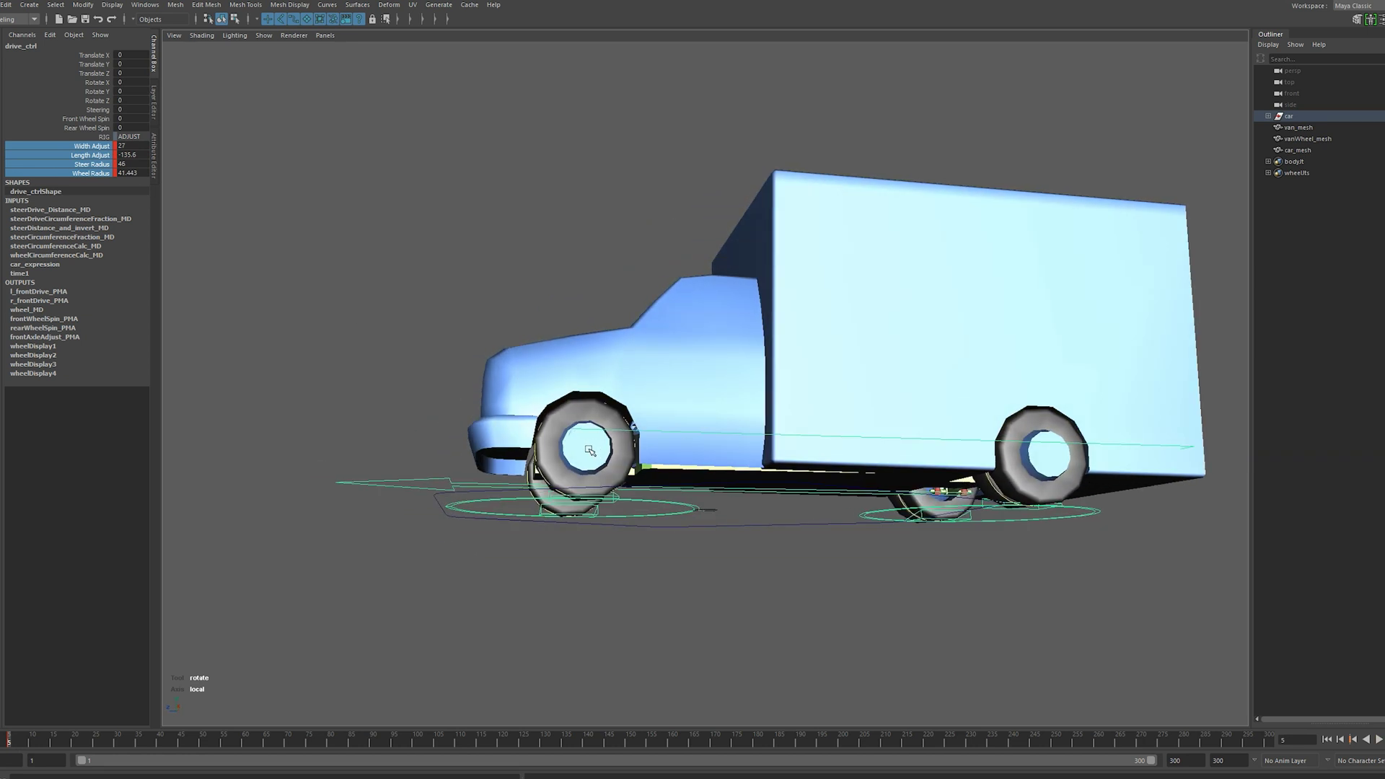
{"action": "left_click_drag", "start_coordinate": [572, 454], "coordinate": [425, 476], "text": "alt"}
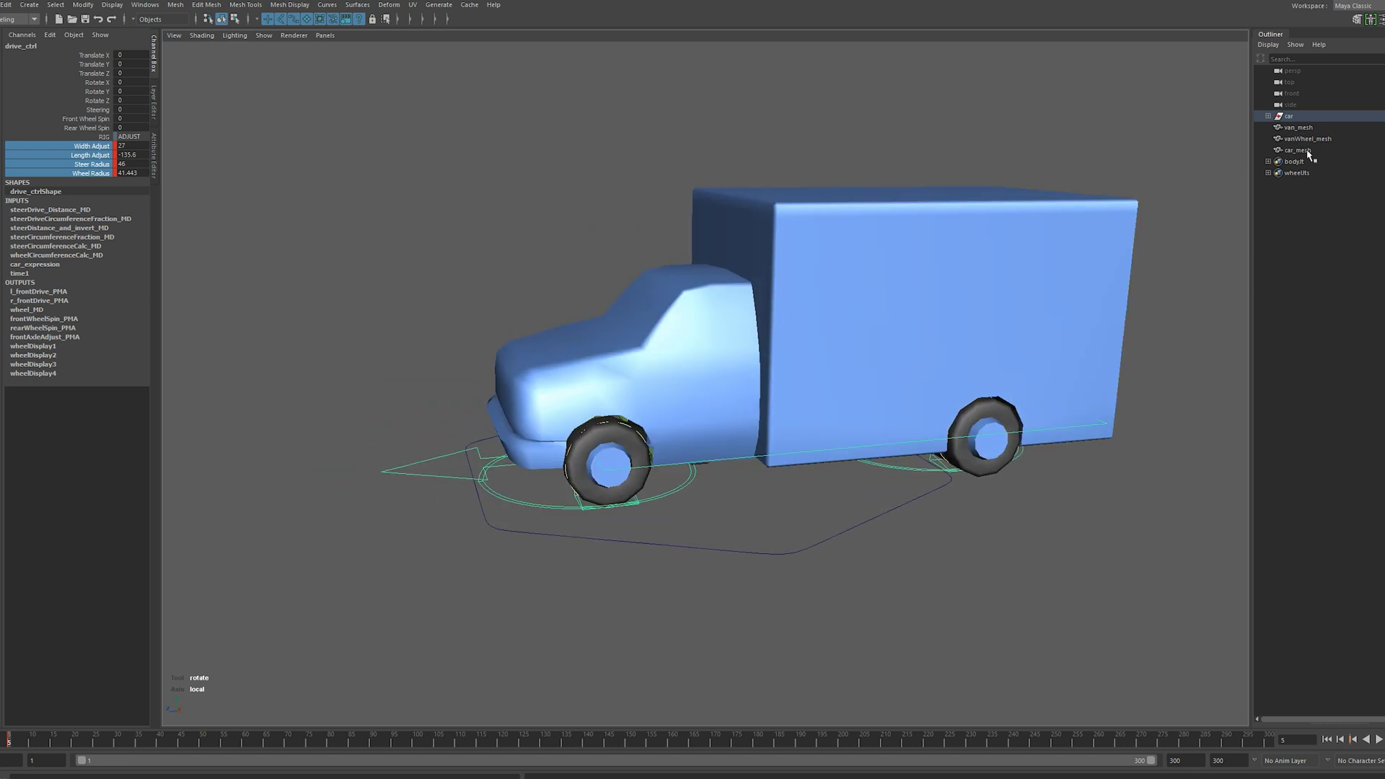
Hide car_mesh and move the drive control forward to Translate Z 230 to drive the van
{"action": "left_click", "coordinate": [1307, 152]}
{"action": "key", "text": "ctrl+h"}
{"action": "left_click", "coordinate": [432, 458]}
{"action": "key", "text": "w"}
{"action": "left_click_drag", "start_coordinate": [600, 468], "coordinate": [360, 458]}
Rotate the drive control to about 85.3 in Y and move the van further in its new direction
{"action": "middle_click_drag", "start_coordinate": [499, 528], "coordinate": [660, 418], "text": "alt"}
{"action": "key", "text": "e"}
{"action": "left_click_drag", "start_coordinate": [660, 419], "coordinate": [753, 392], "text": "alt"}
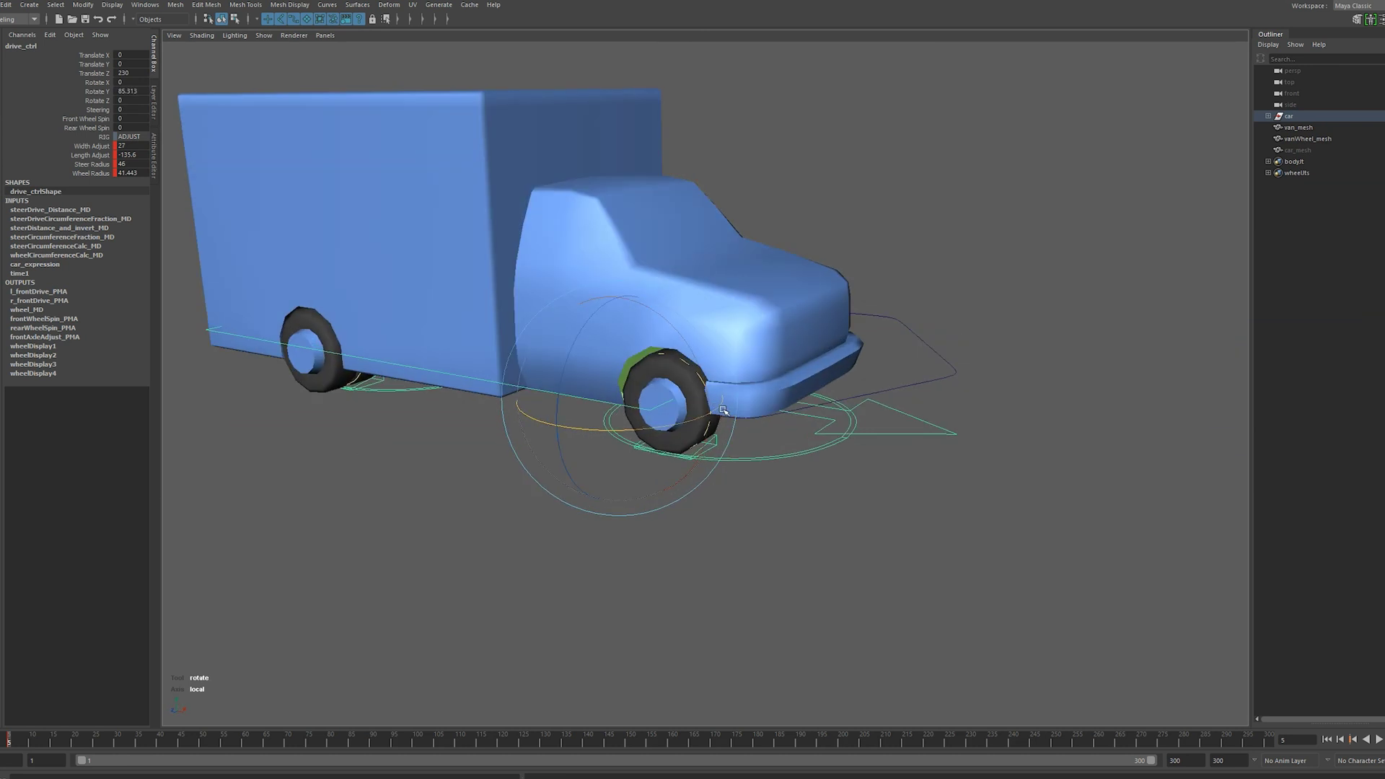
{"action": "left_click_drag", "start_coordinate": [649, 433], "coordinate": [693, 426], "text": "alt"}
{"action": "right_click_drag", "start_coordinate": [693, 425], "coordinate": [794, 404], "text": "alt"}
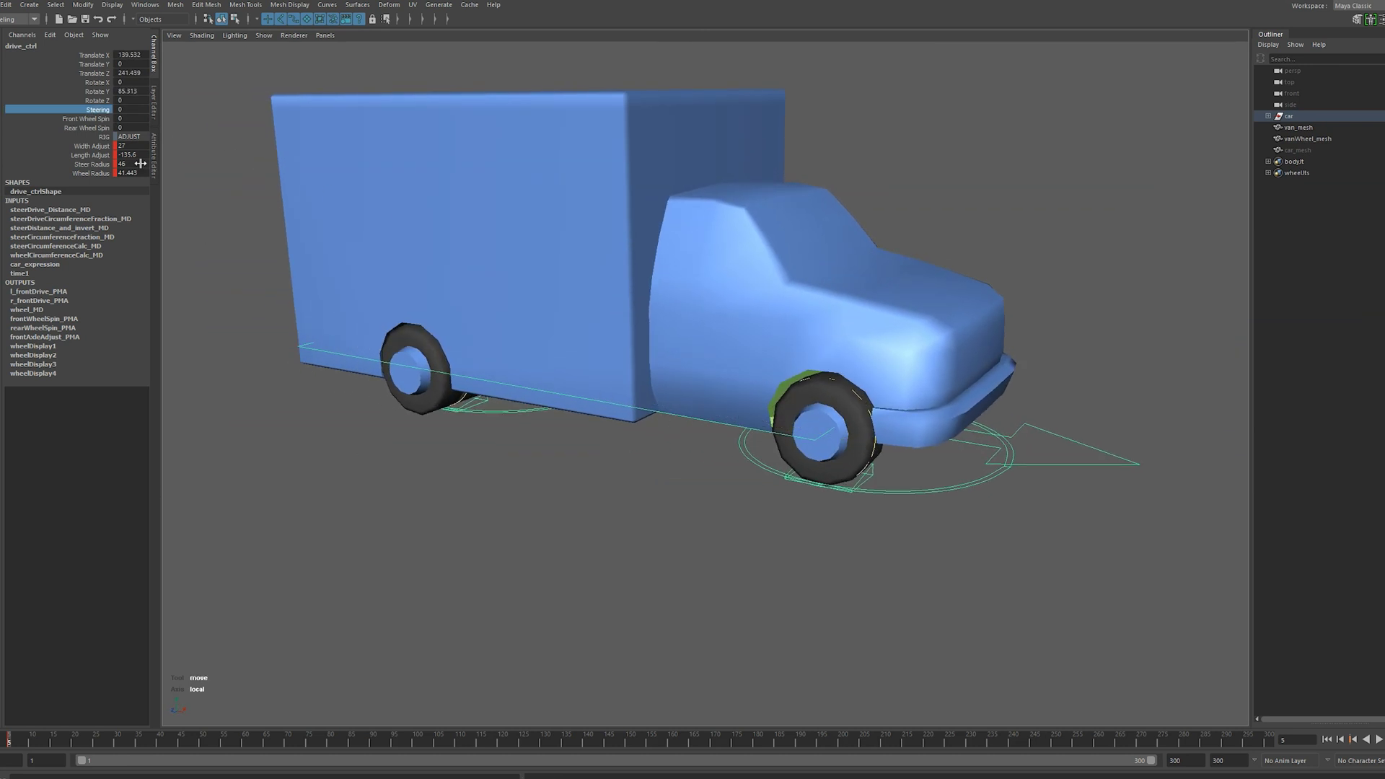
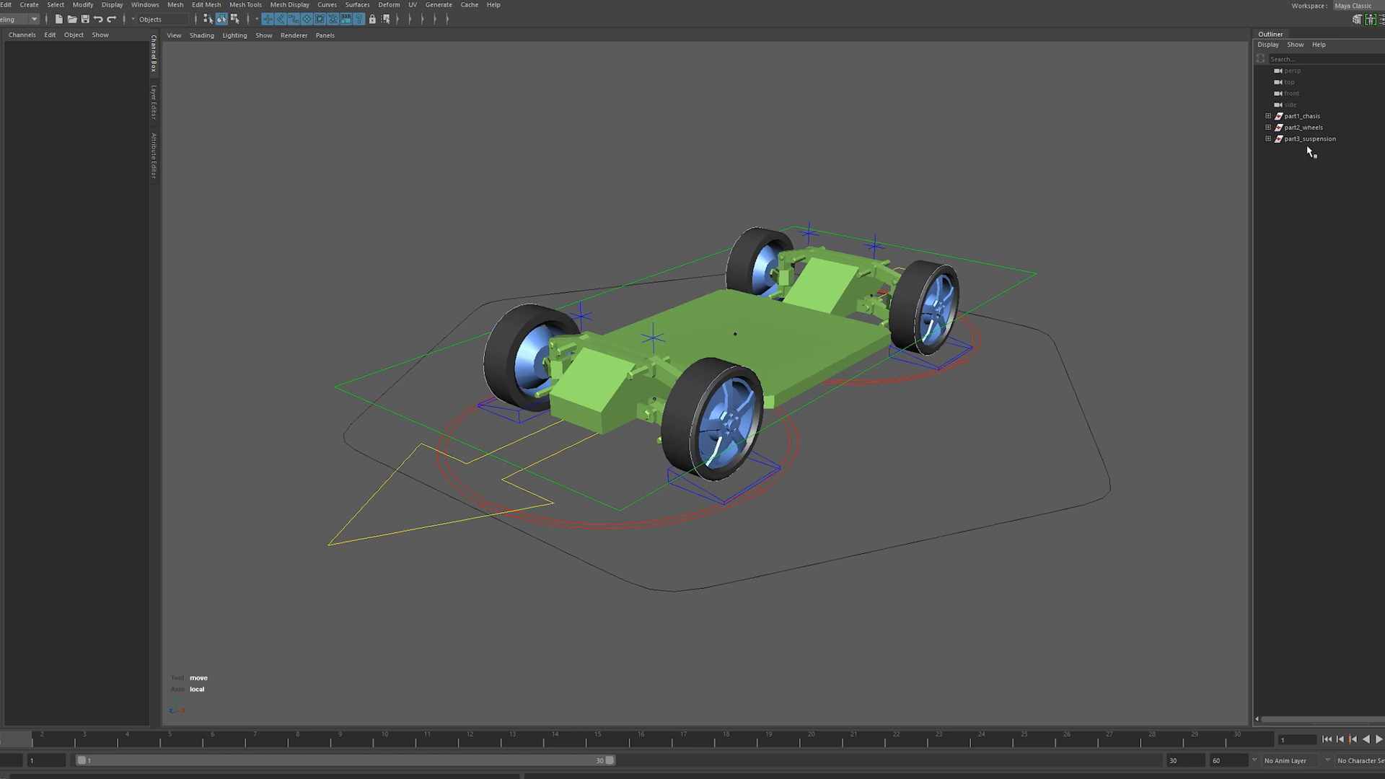
Examine the contents of the part1_chasis, part2_wheels and part3_suspension groups, and collapse them again
{"action": "left_click", "coordinate": [1268, 116]}
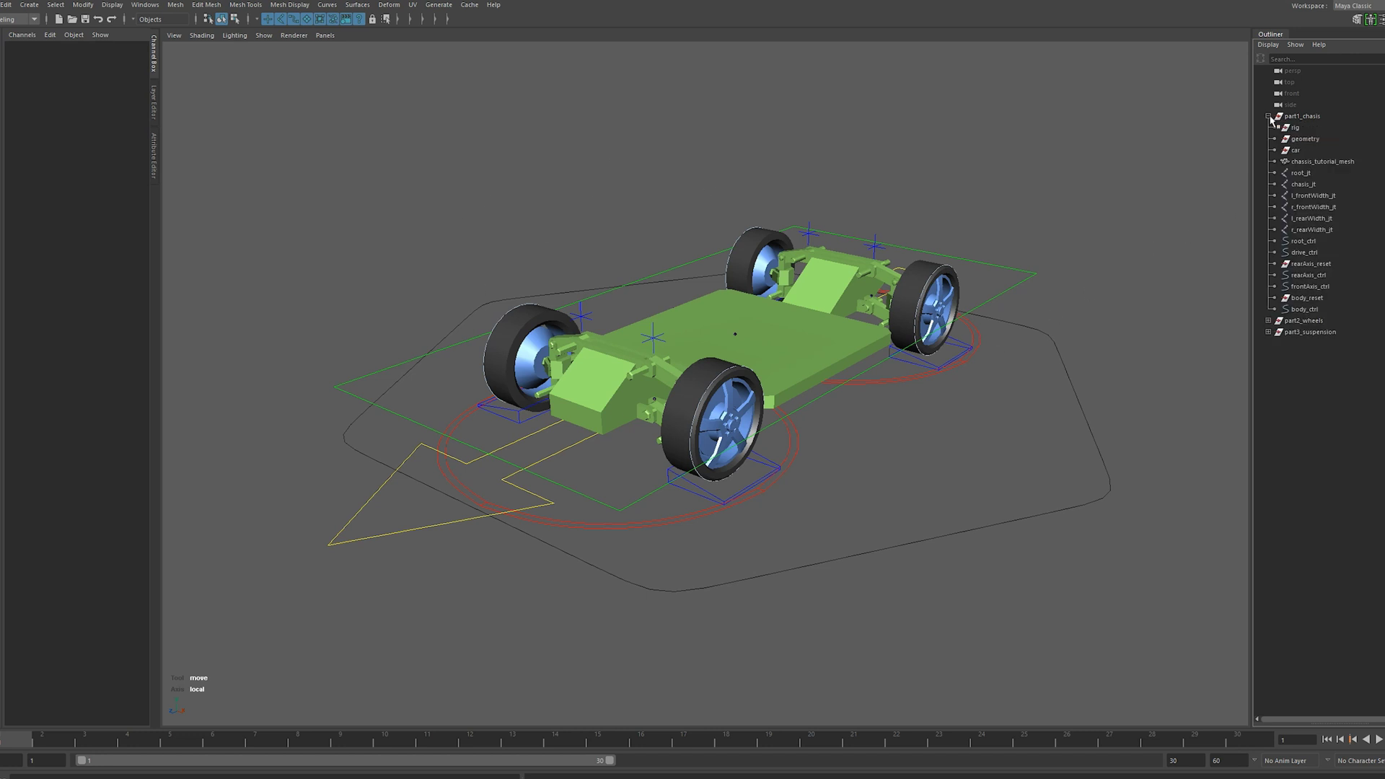
{"action": "left_click", "coordinate": [1268, 320]}
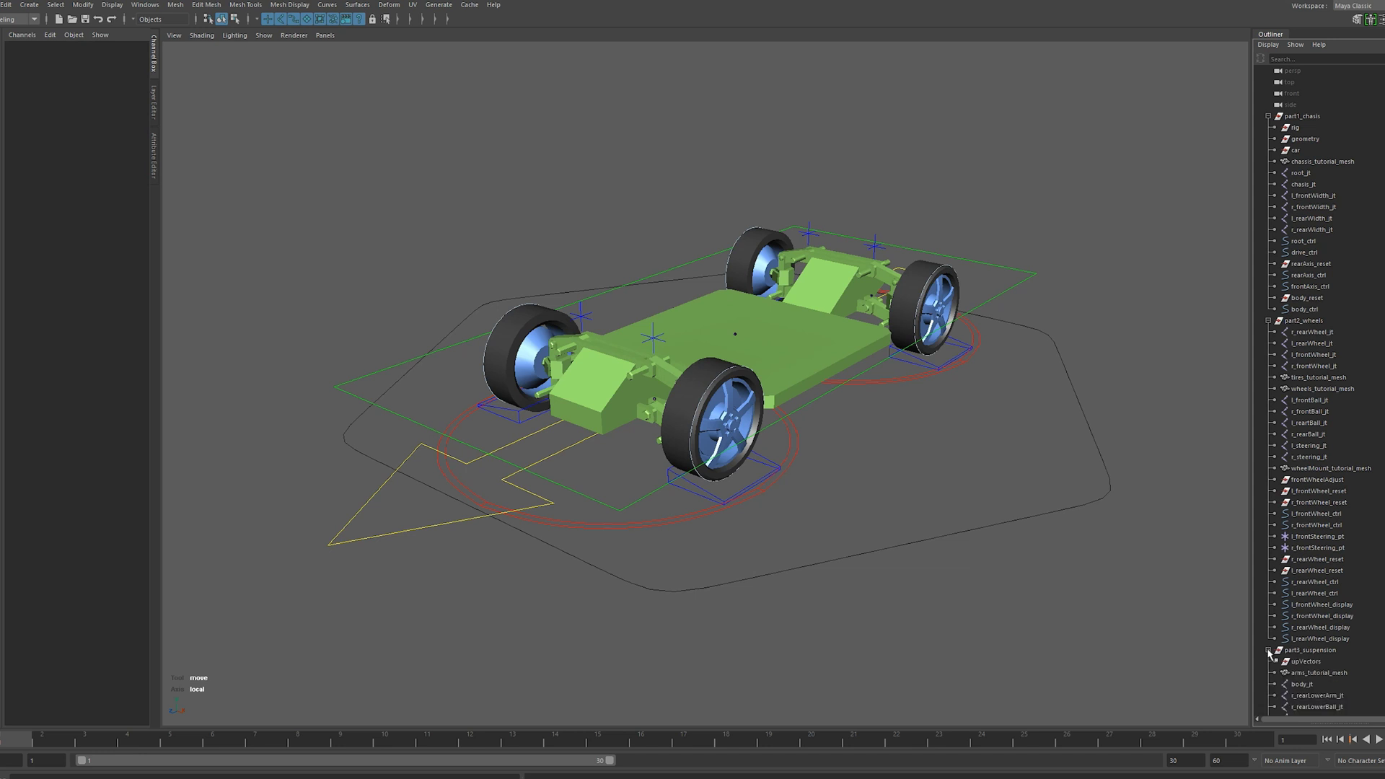
{"action": "left_click", "coordinate": [1268, 320]}
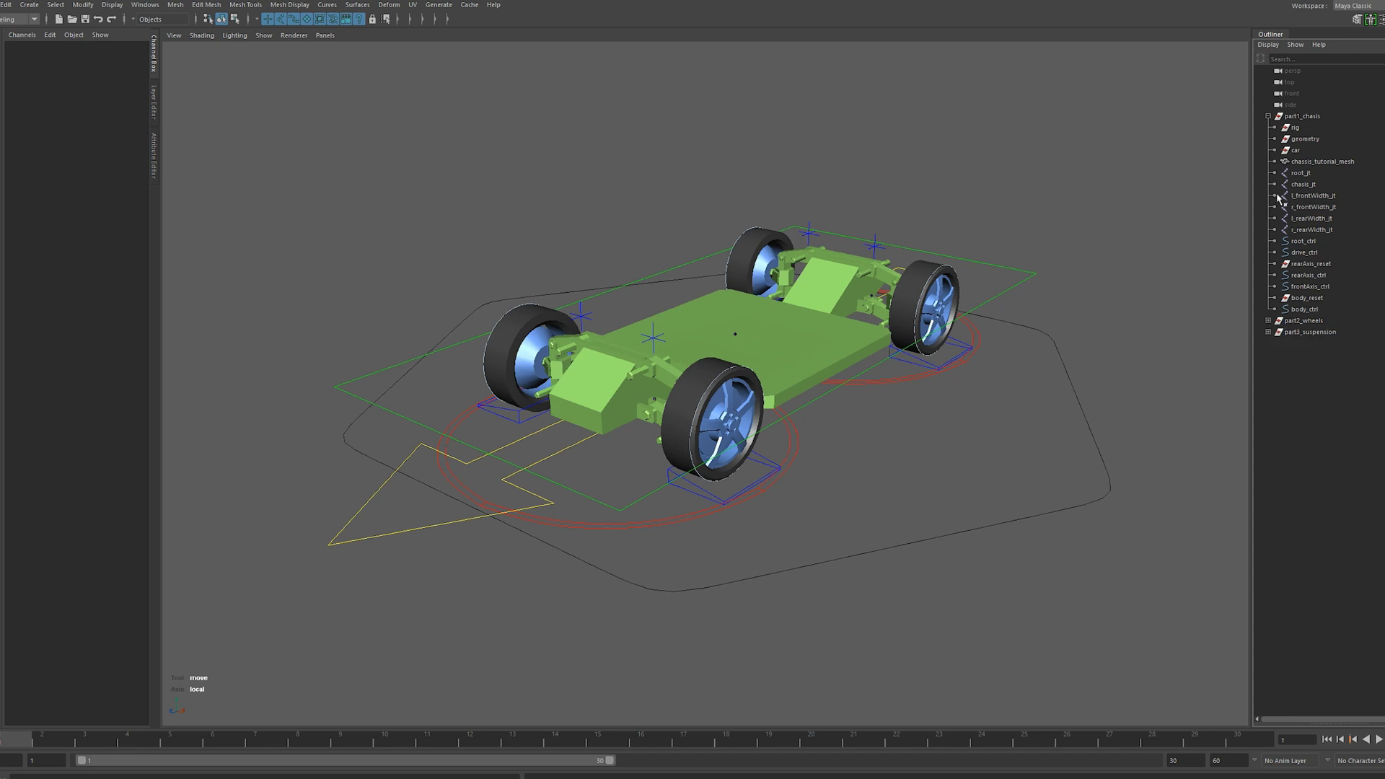
{"action": "left_click", "coordinate": [1269, 116]}
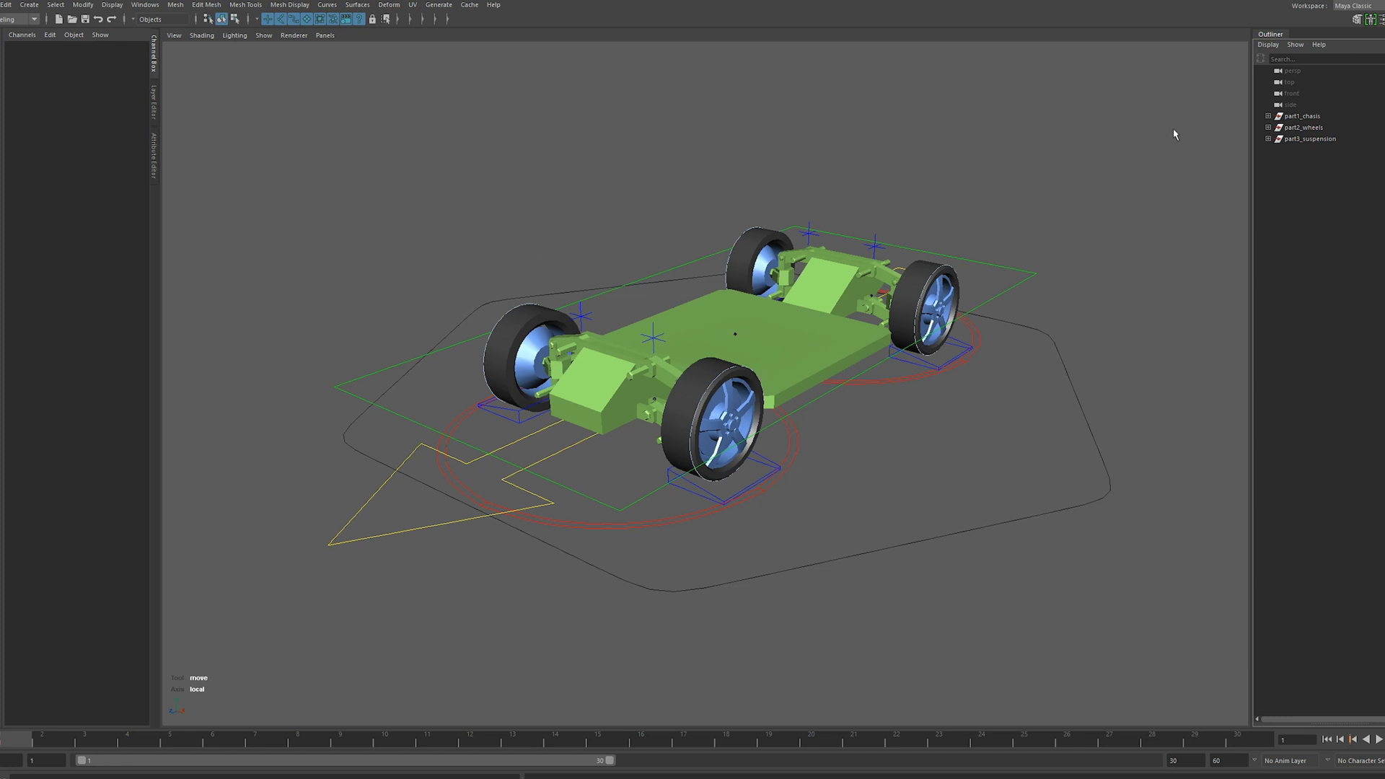
{"action": "left_click", "coordinate": [1268, 116]}
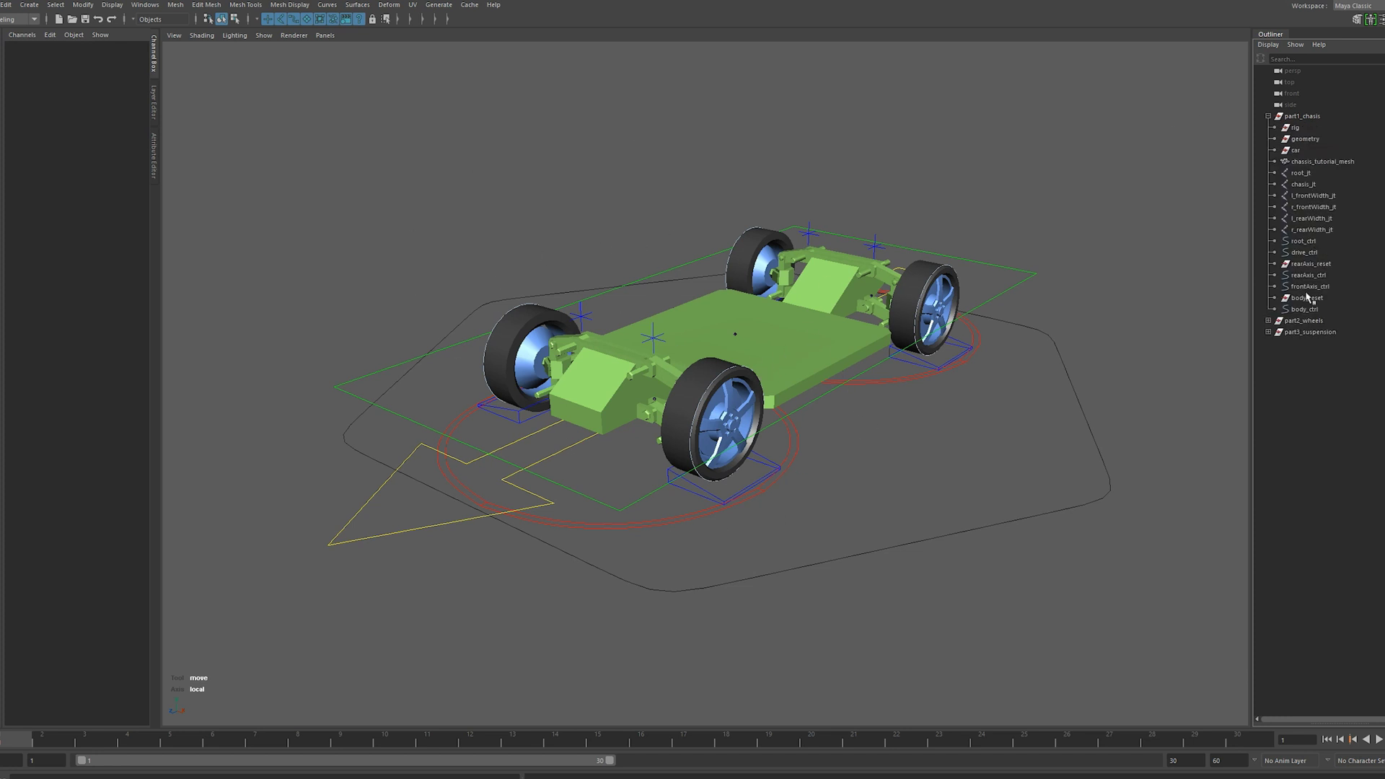
{"action": "left_click", "coordinate": [1269, 116]}
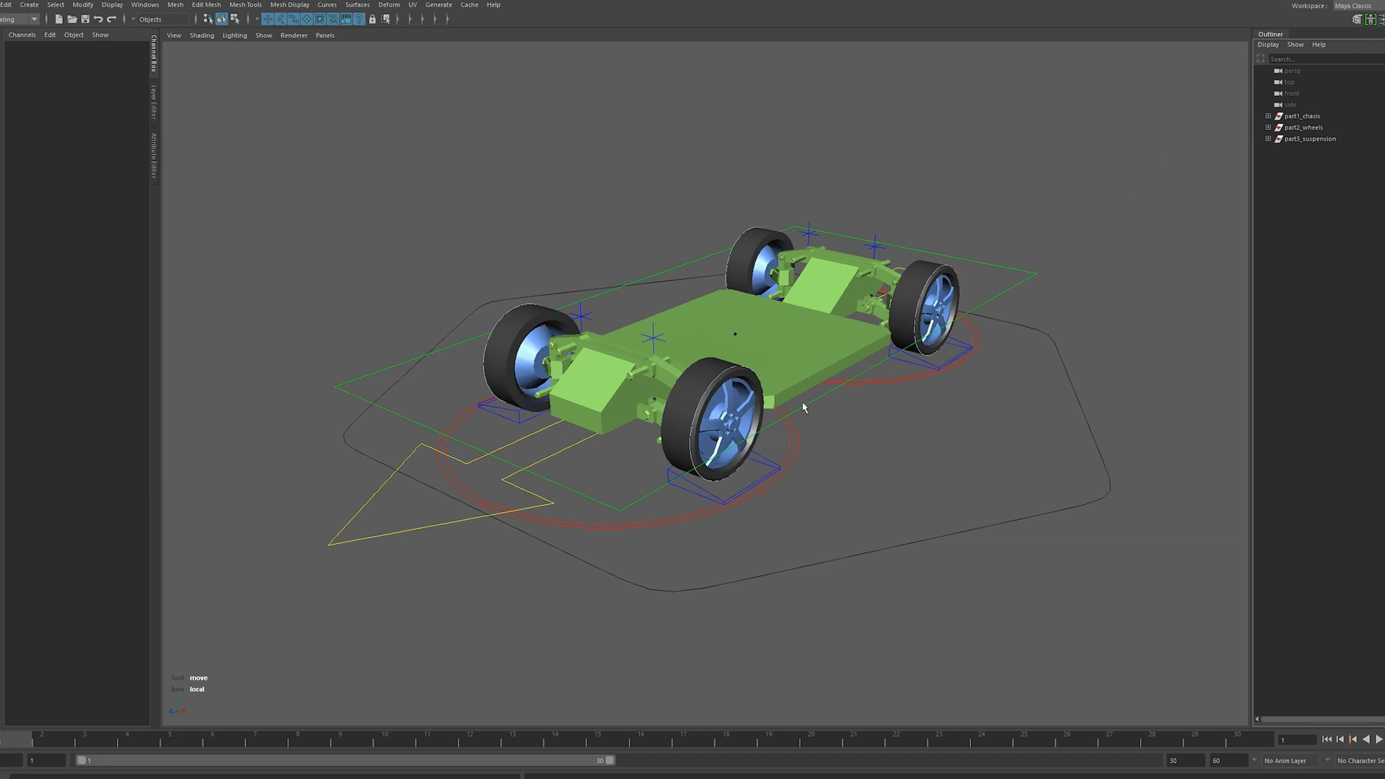
Hide the part2_wheels and part3_suspension groups so only the chassis part is displayed
{"action": "left_click", "coordinate": [655, 158]}
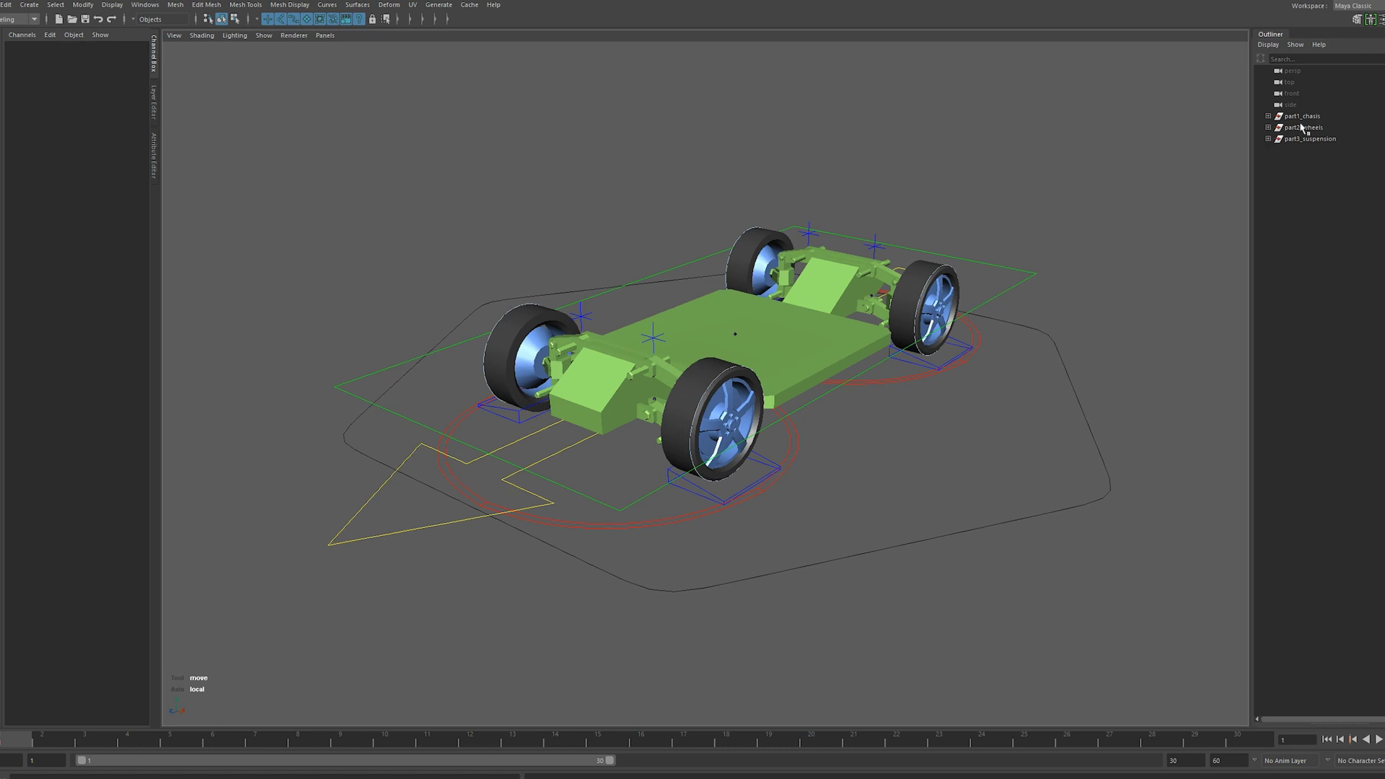
{"action": "left_click_drag", "start_coordinate": [1310, 128], "coordinate": [1311, 139]}
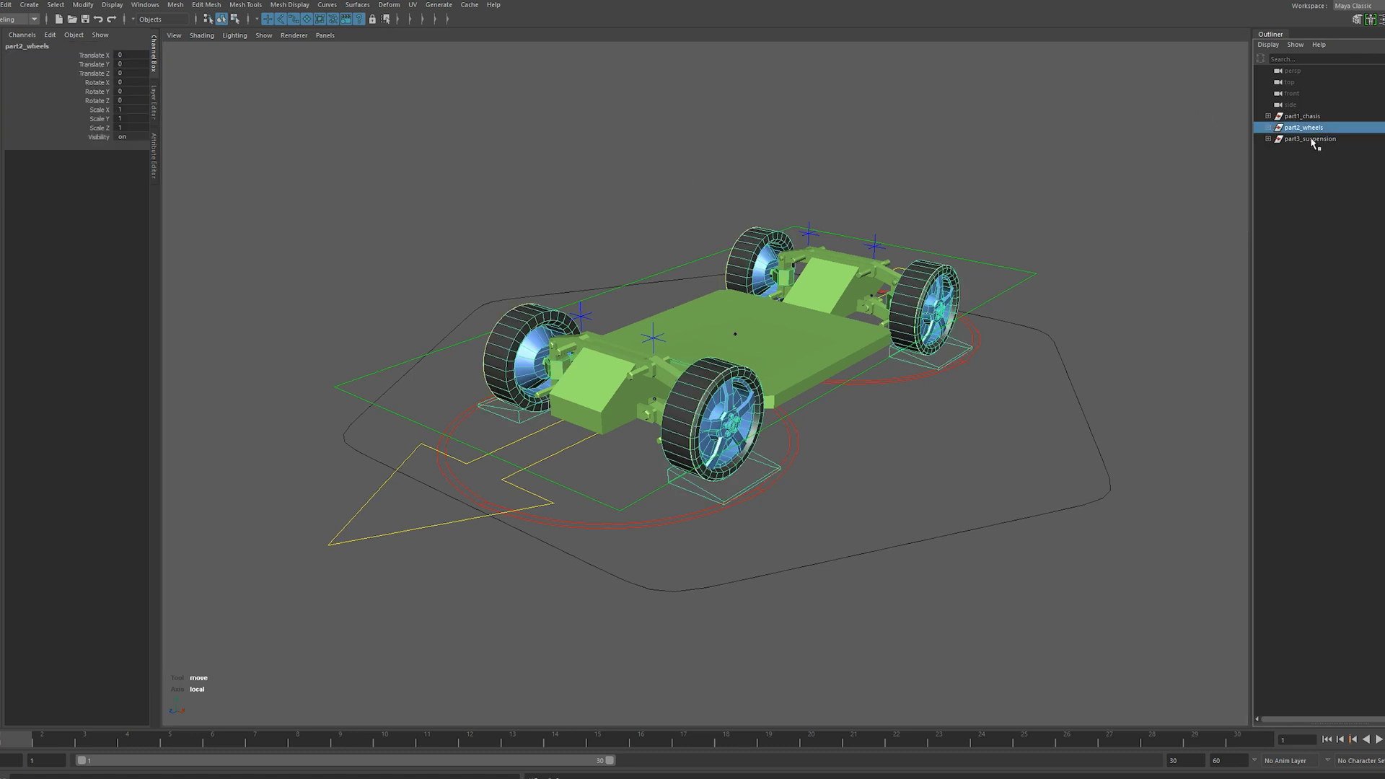
{"action": "key", "text": "ctrl+h"}
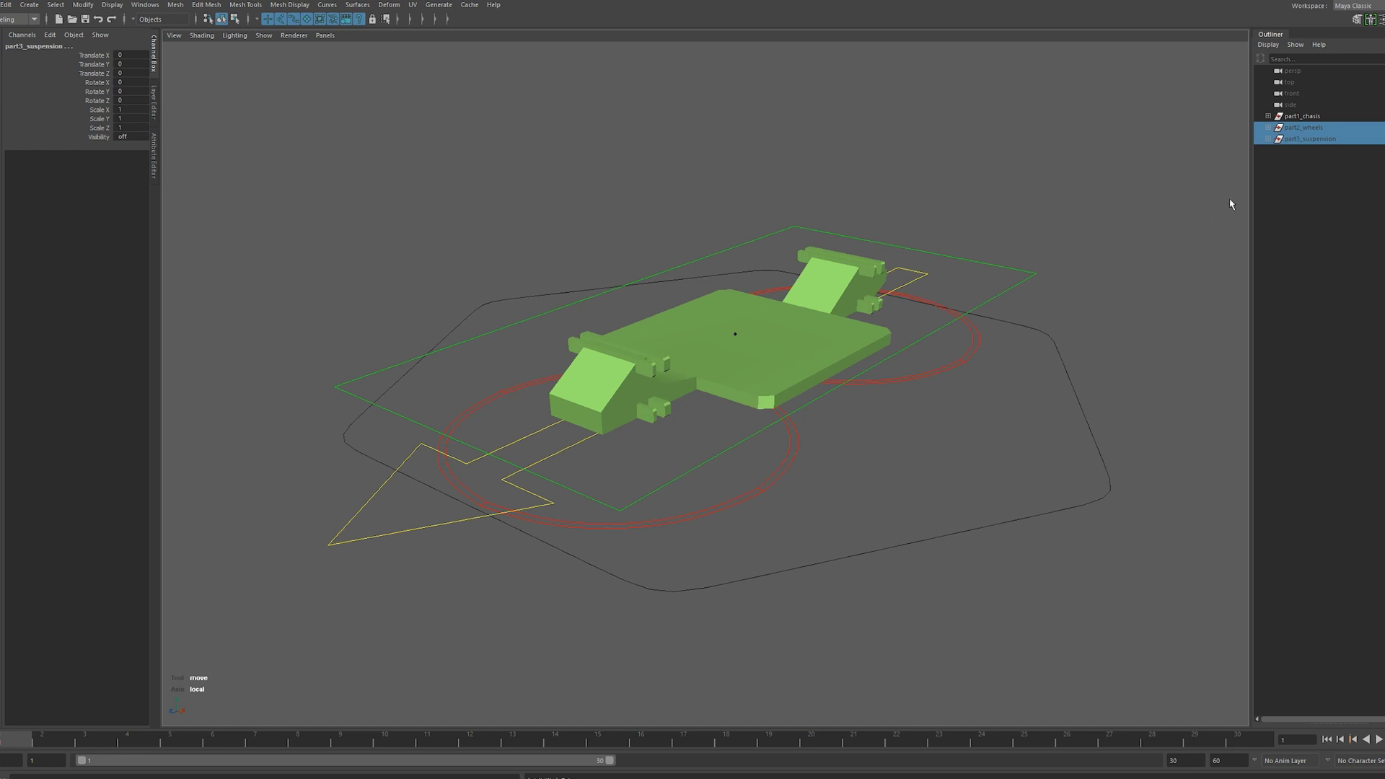
{"action": "left_click", "coordinate": [1209, 130]}
Expand the part1_chasis group and select its car group
{"action": "left_click", "coordinate": [1269, 116]}
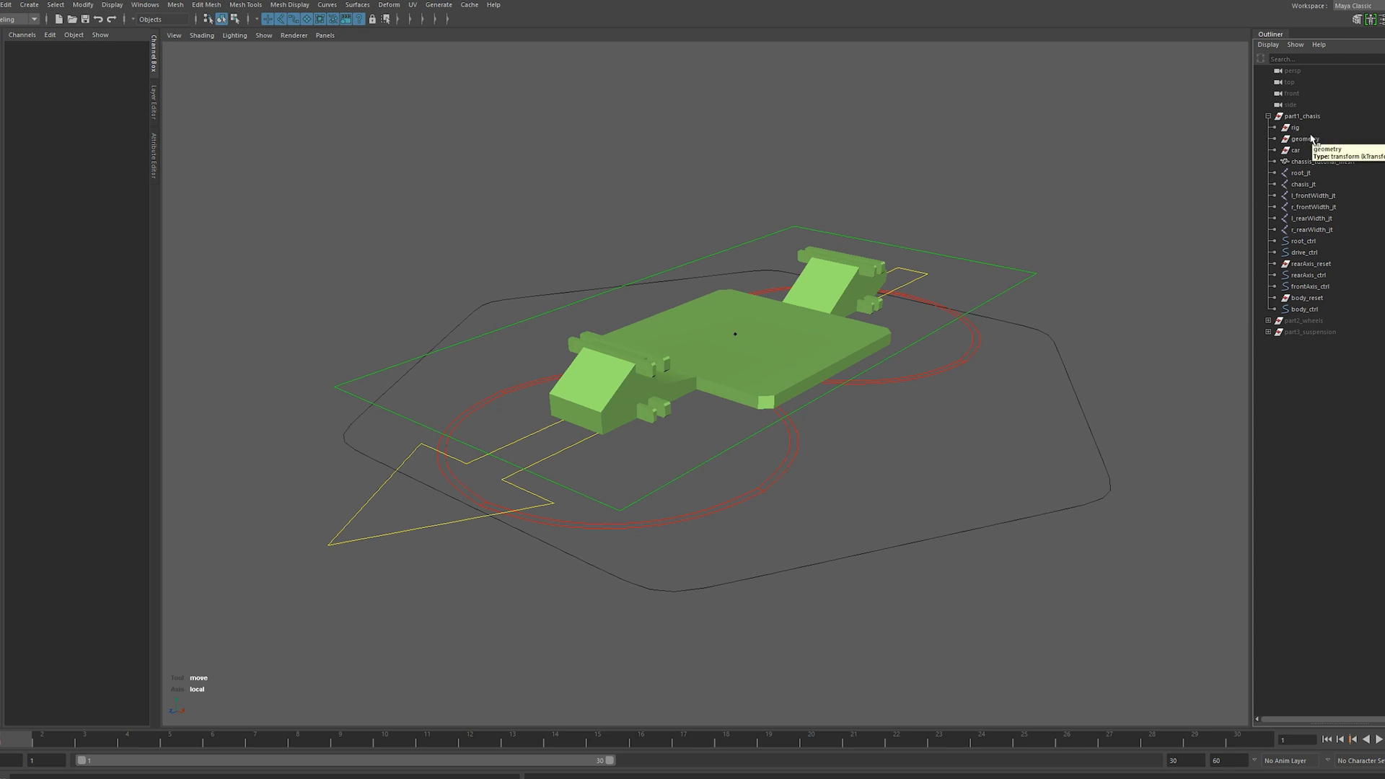
{"action": "left_click", "coordinate": [1295, 150]}
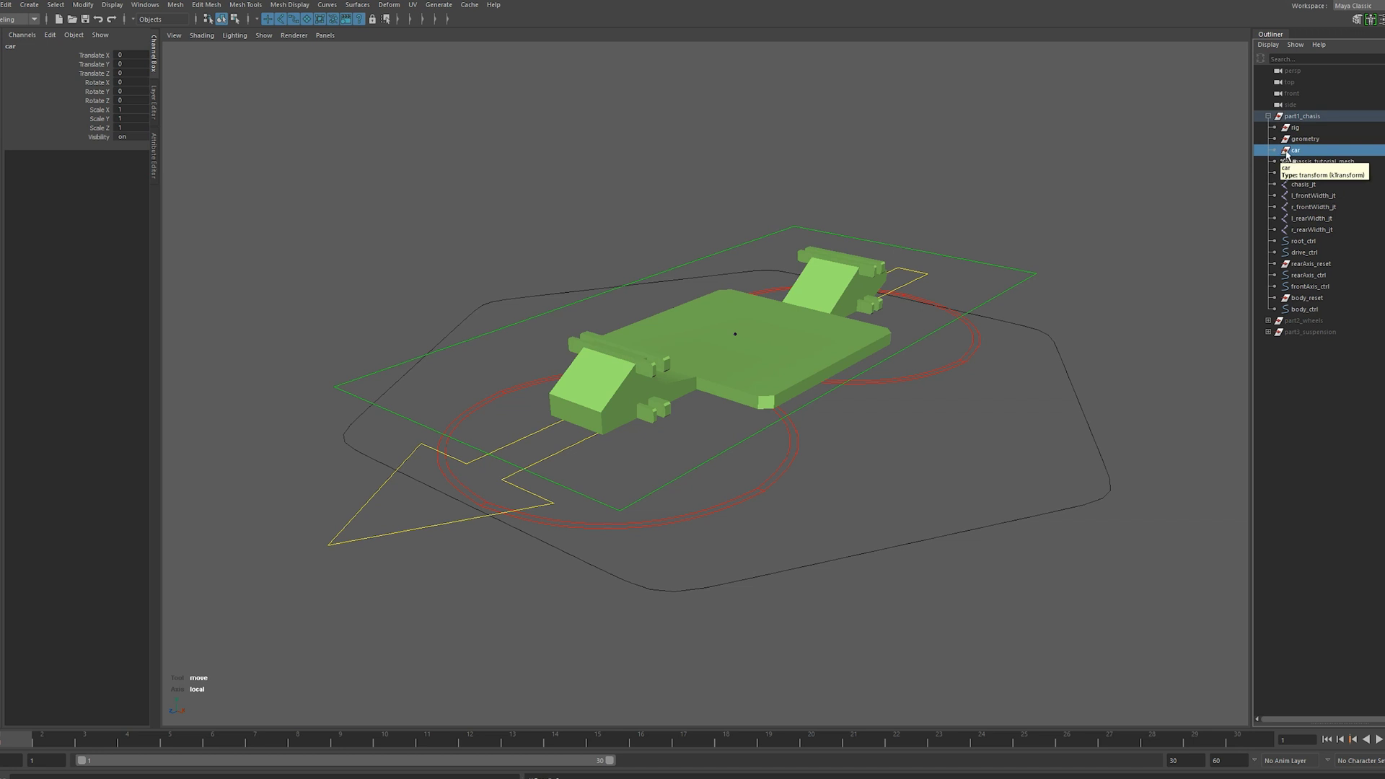
Parent the rig and geometry groups under the car group and expand it to show both
{"action": "left_click", "coordinate": [1298, 129]}
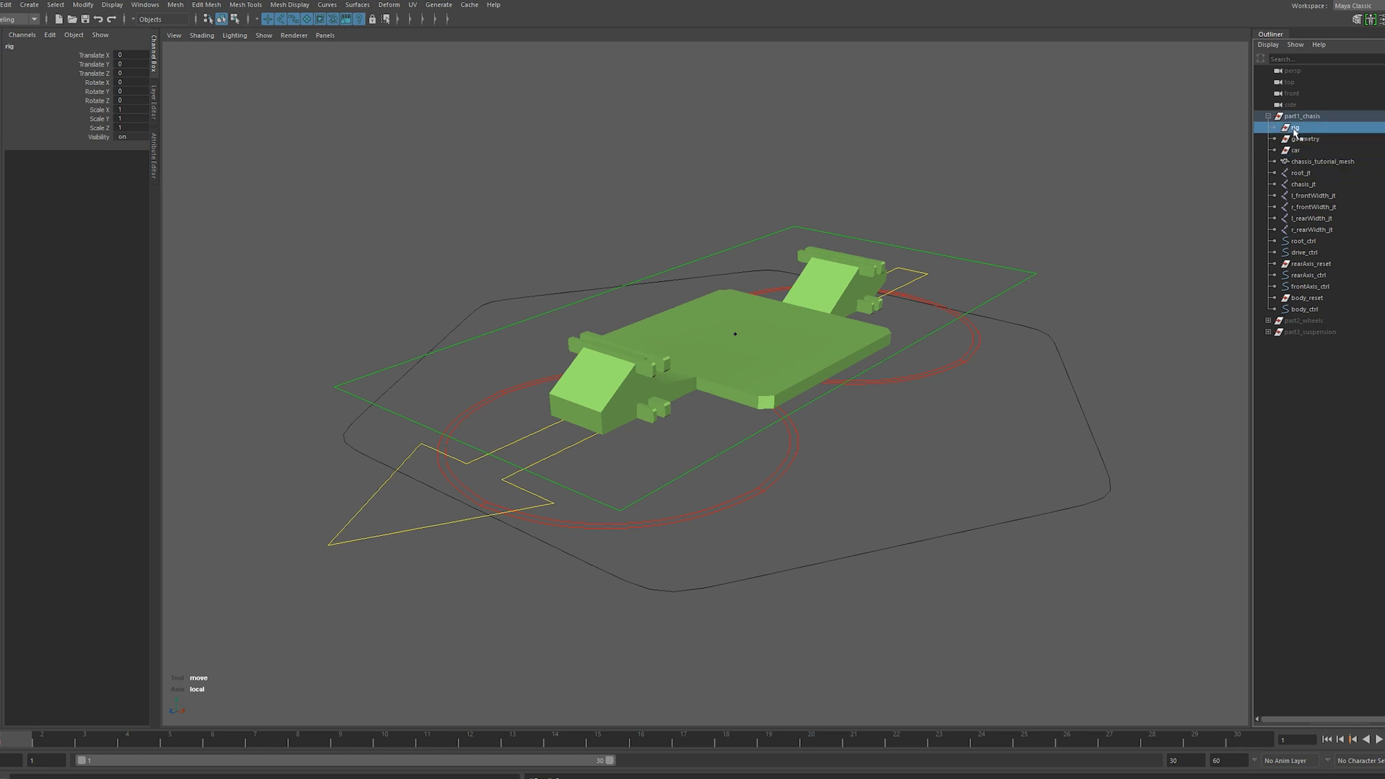
{"action": "left_click", "coordinate": [1302, 140]}
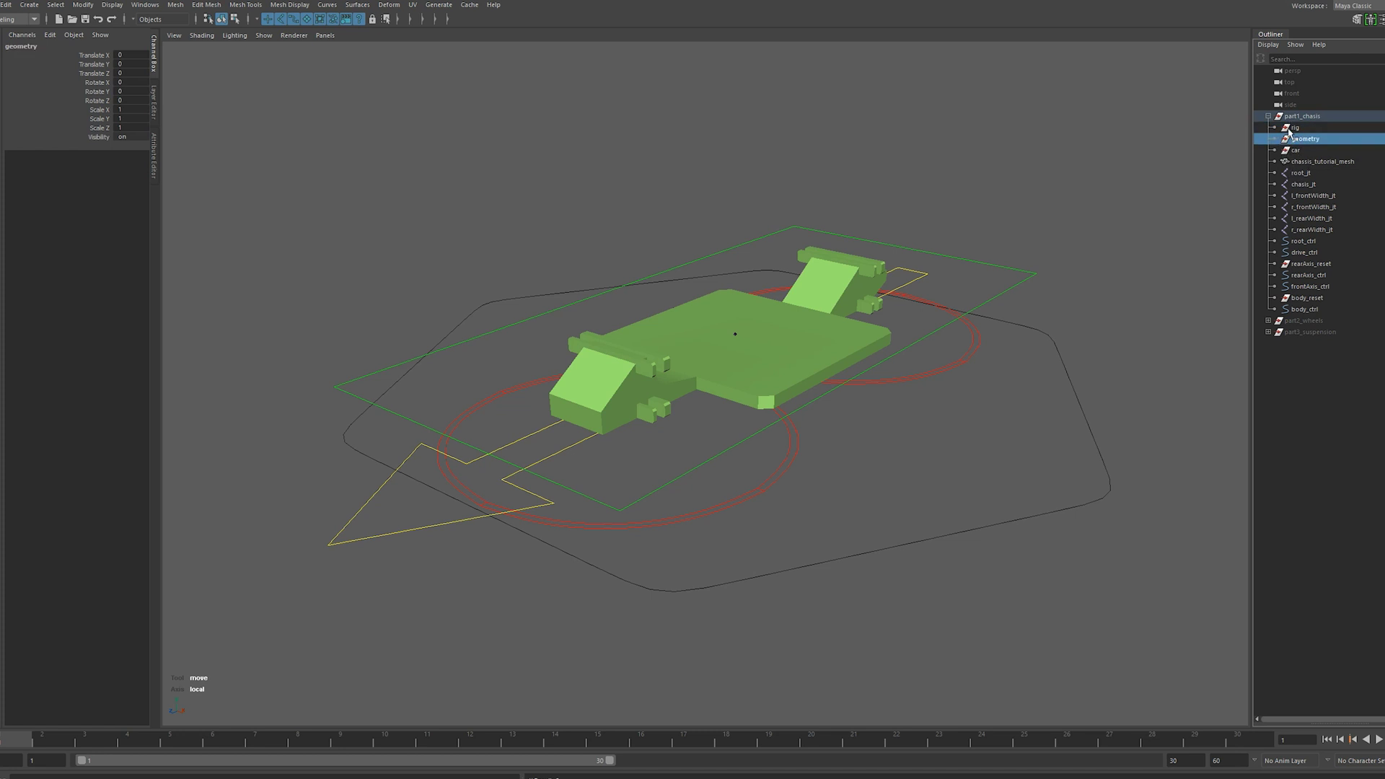
{"action": "left_click", "coordinate": [1289, 129], "text": "ctrl"}
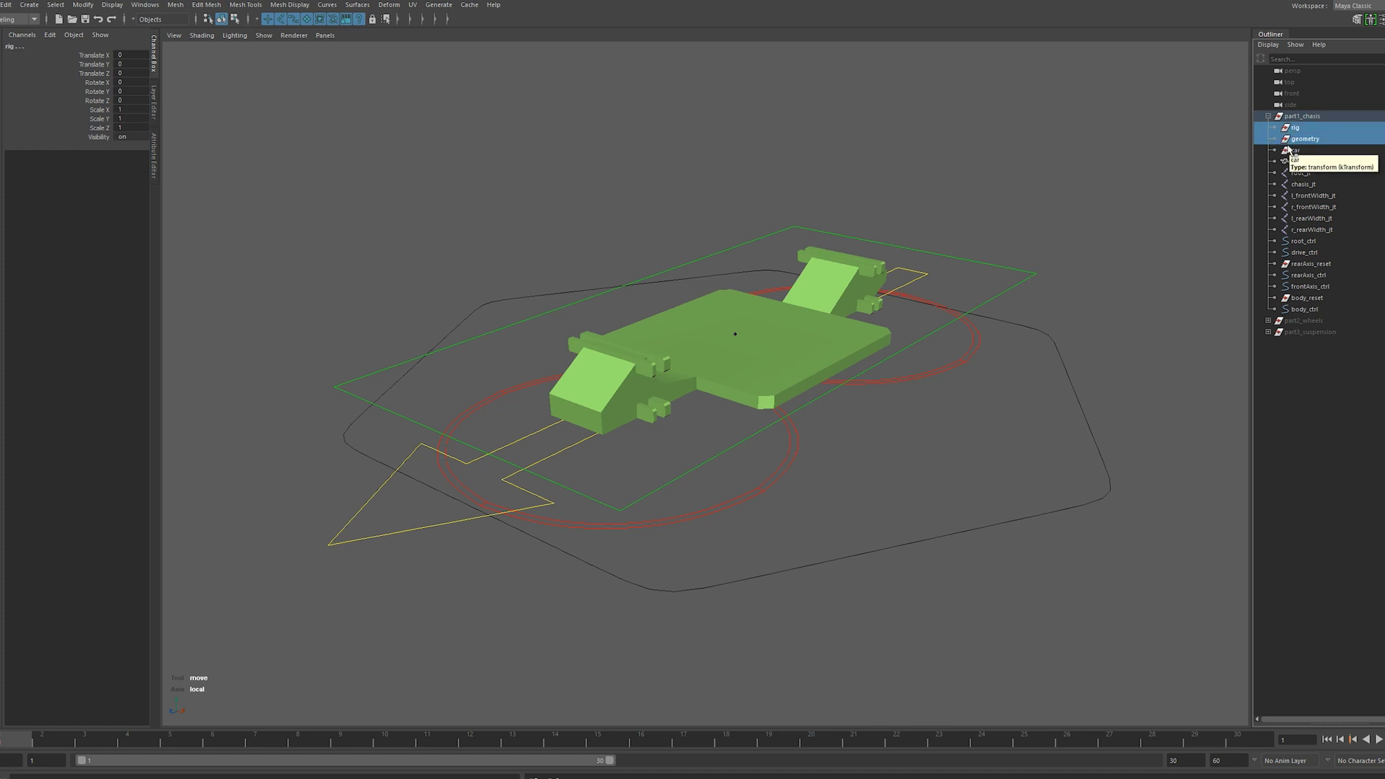
{"action": "left_click_drag", "start_coordinate": [1289, 142], "coordinate": [1288, 154]}
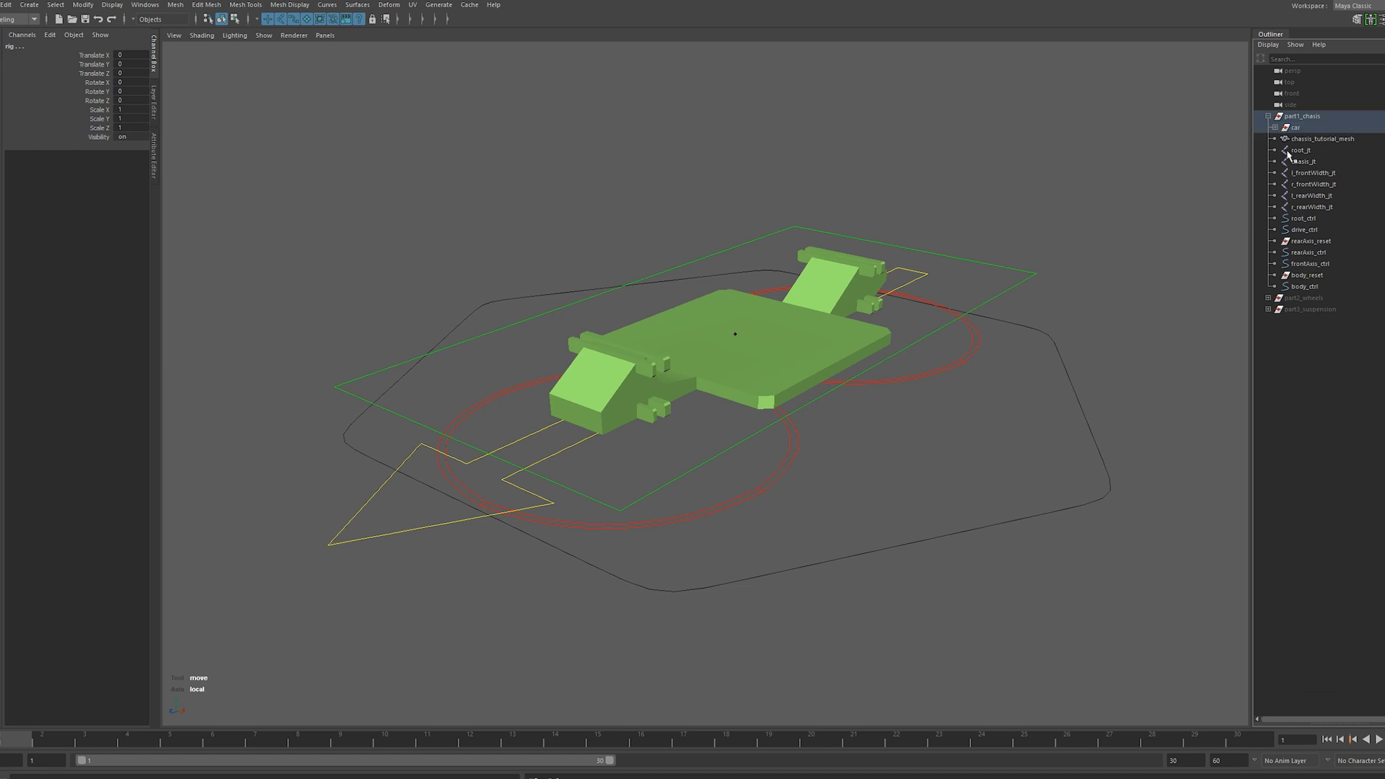
{"action": "left_click", "coordinate": [1275, 128]}
{"action": "left_click", "coordinate": [1302, 150]}
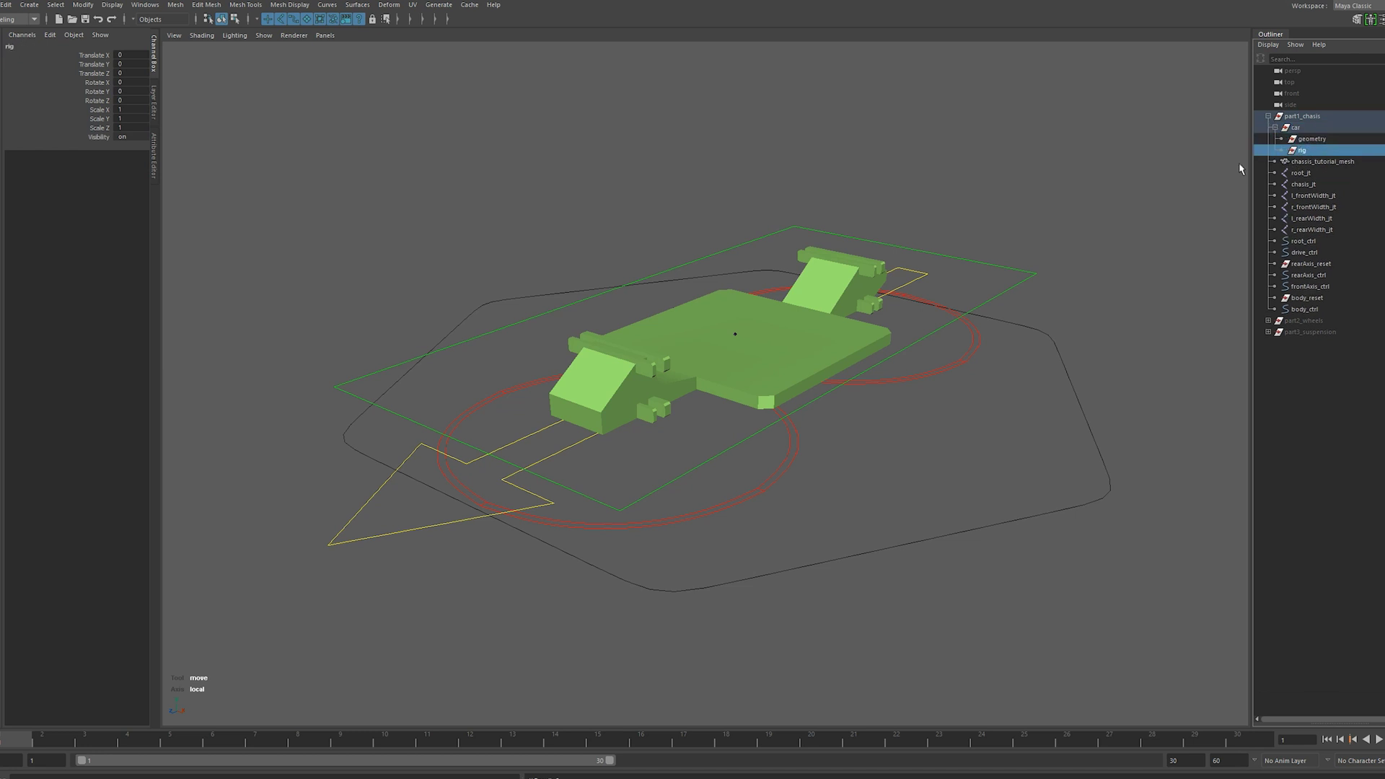
Move the car group out of part1_chasis to the top level of the hierarchy and expand it
{"action": "key", "text": "w"}
{"action": "left_click_drag", "start_coordinate": [1305, 127], "coordinate": [1302, 112]}
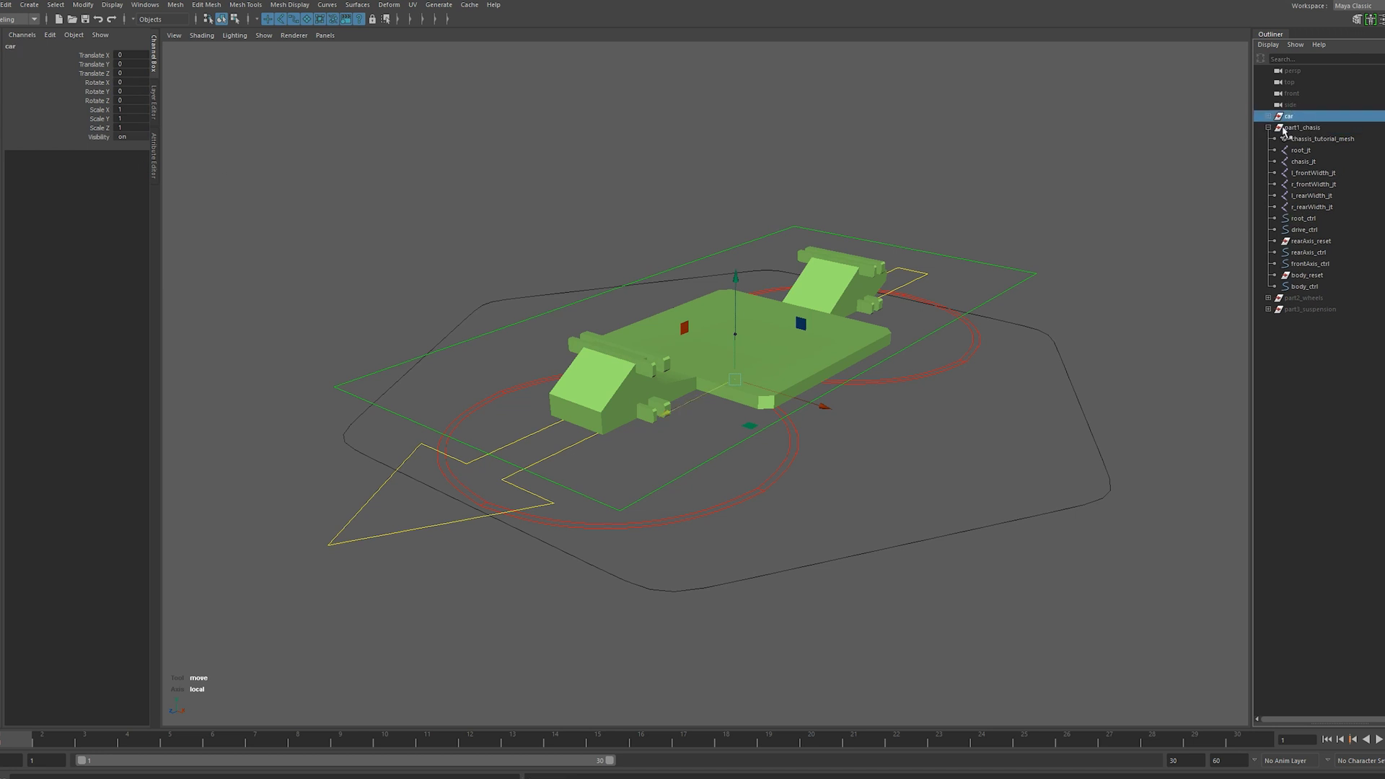
{"action": "left_click", "coordinate": [1268, 116]}
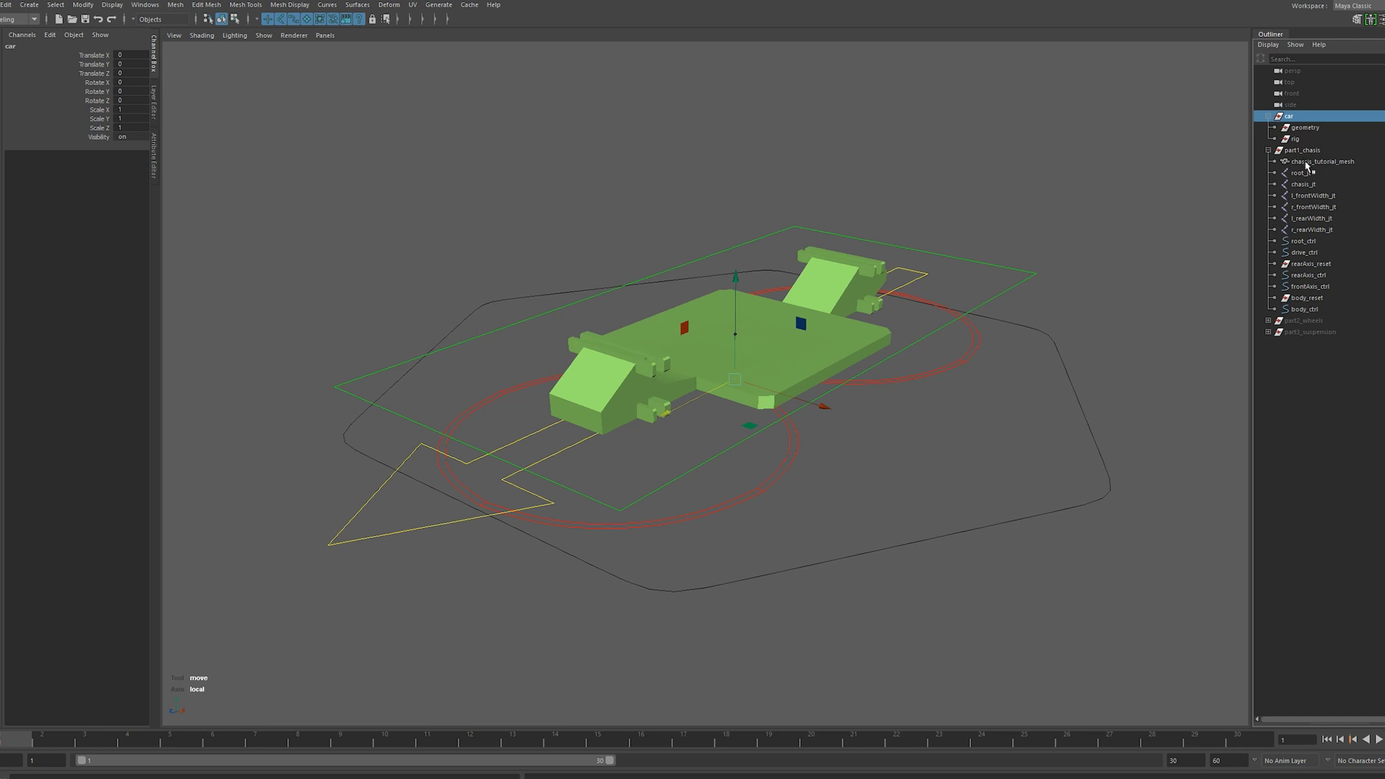
Parent the root_jt joint from part1_chasis under the rig group of the car hierarchy
{"action": "left_click", "coordinate": [1300, 173]}
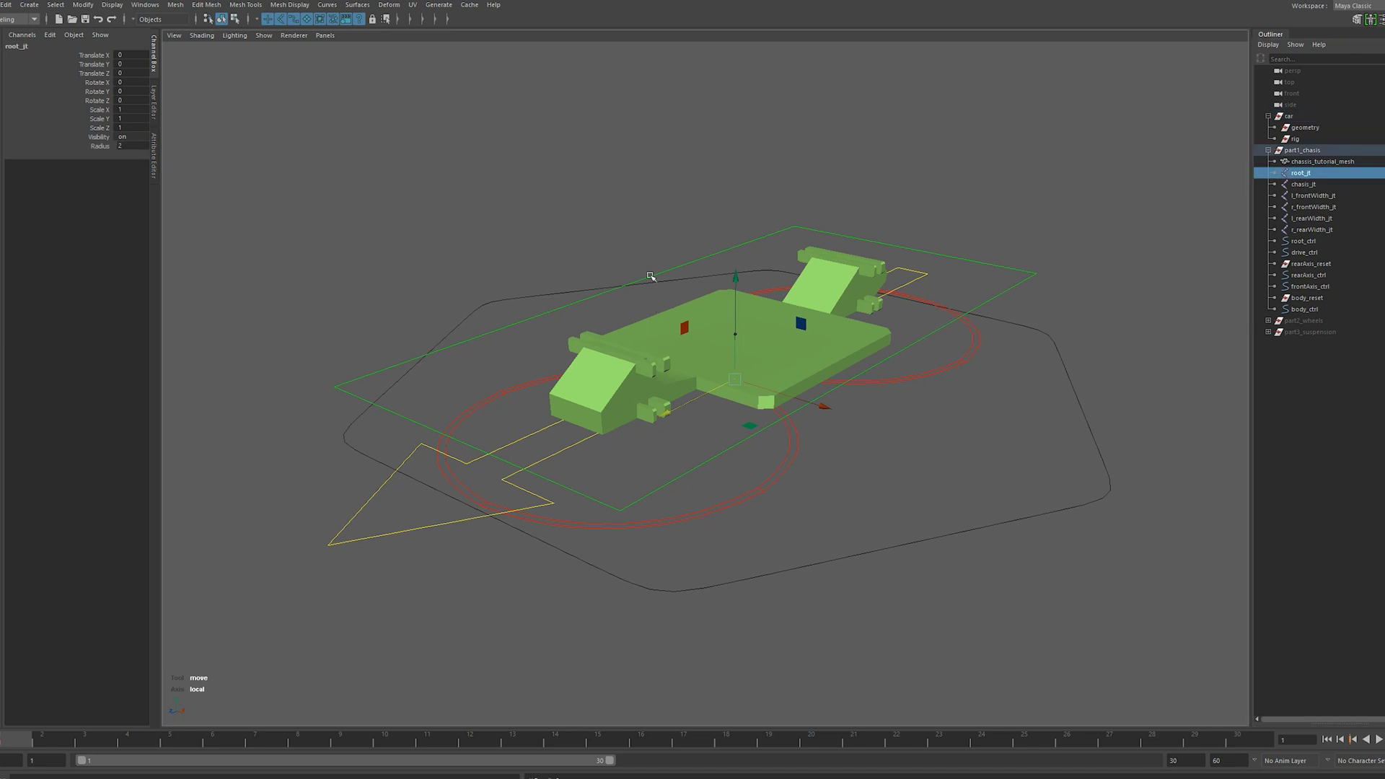
{"action": "left_click_drag", "start_coordinate": [682, 273], "coordinate": [637, 245], "text": "alt"}
{"action": "right_click_drag", "start_coordinate": [637, 244], "coordinate": [812, 374], "text": "alt"}
{"action": "left_click_drag", "start_coordinate": [785, 391], "coordinate": [810, 413], "text": "alt"}
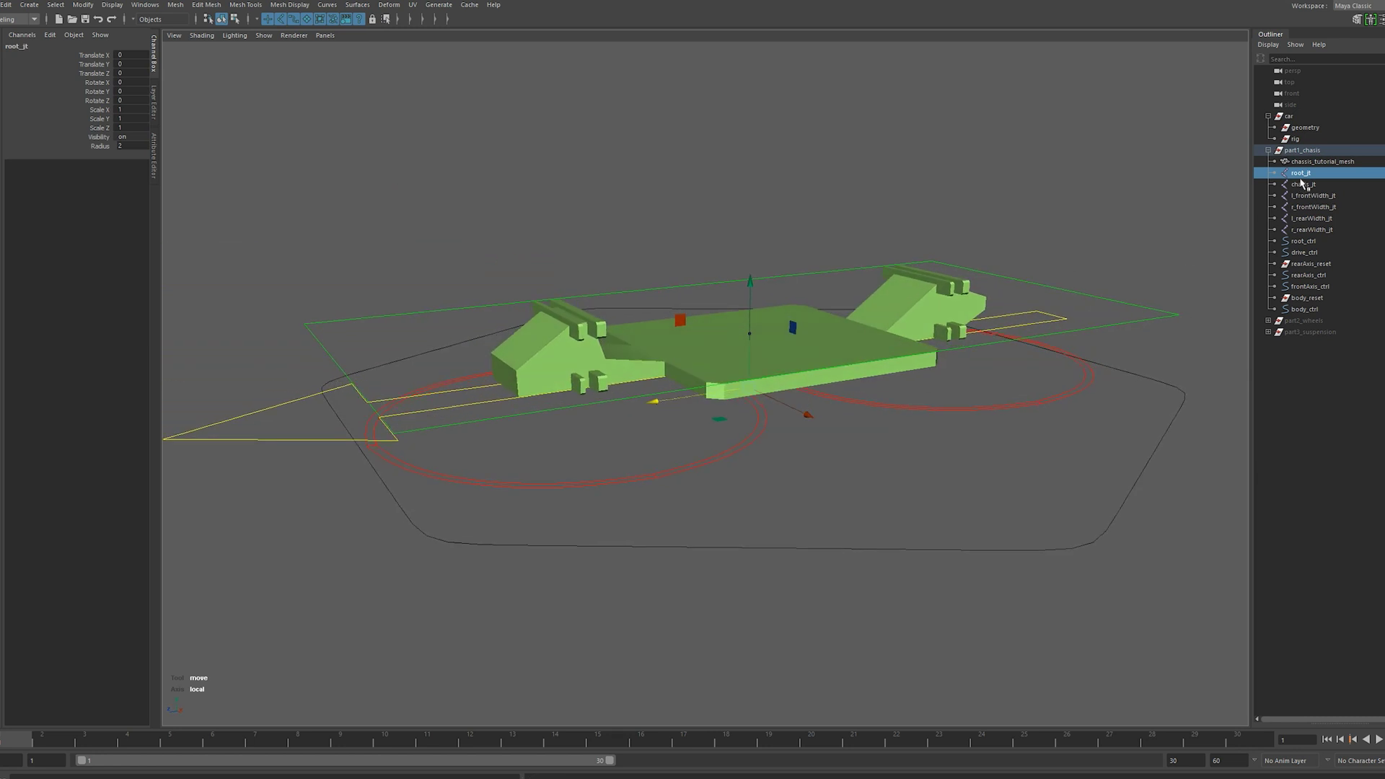
{"action": "middle_click_drag", "start_coordinate": [1302, 173], "coordinate": [1297, 141]}
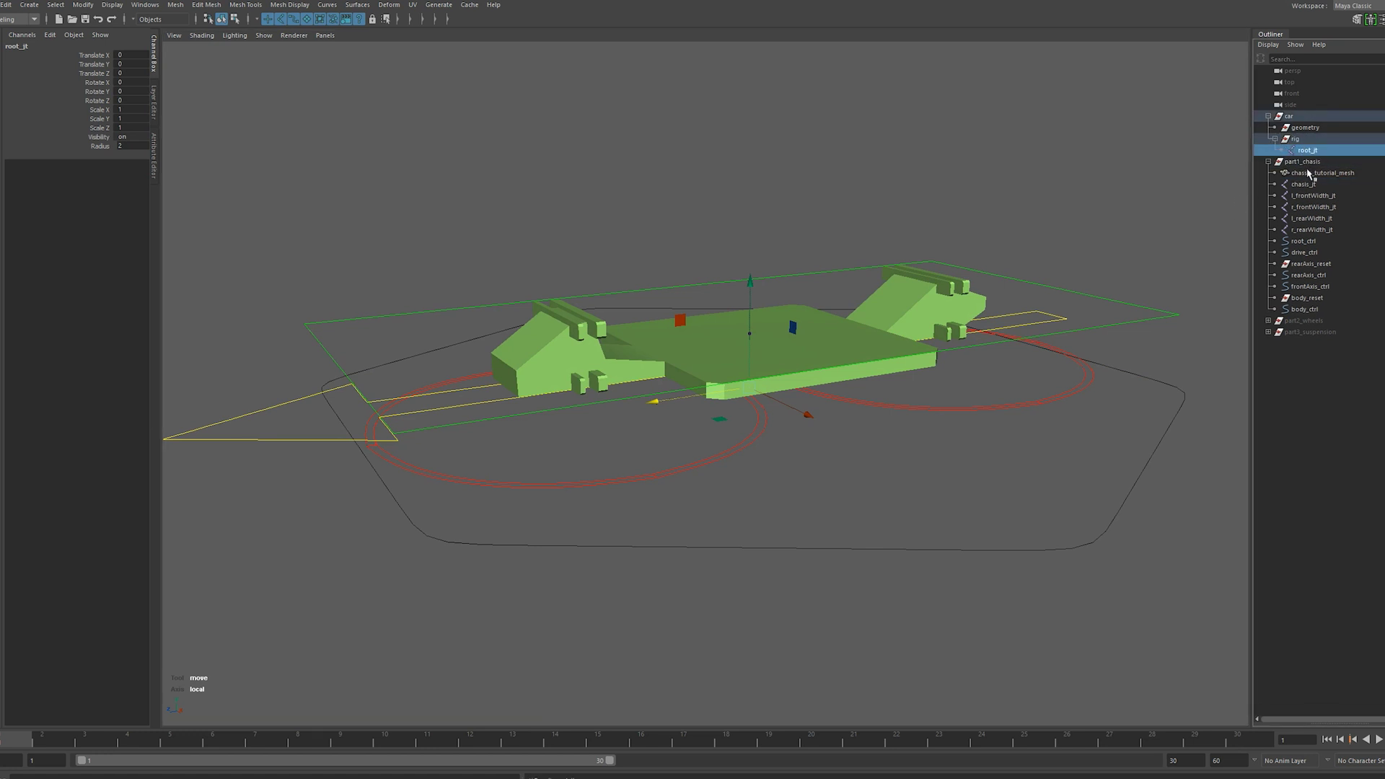
{"action": "scroll", "coordinate": [961, 307], "scroll_direction": "down", "scroll_amount": 2}
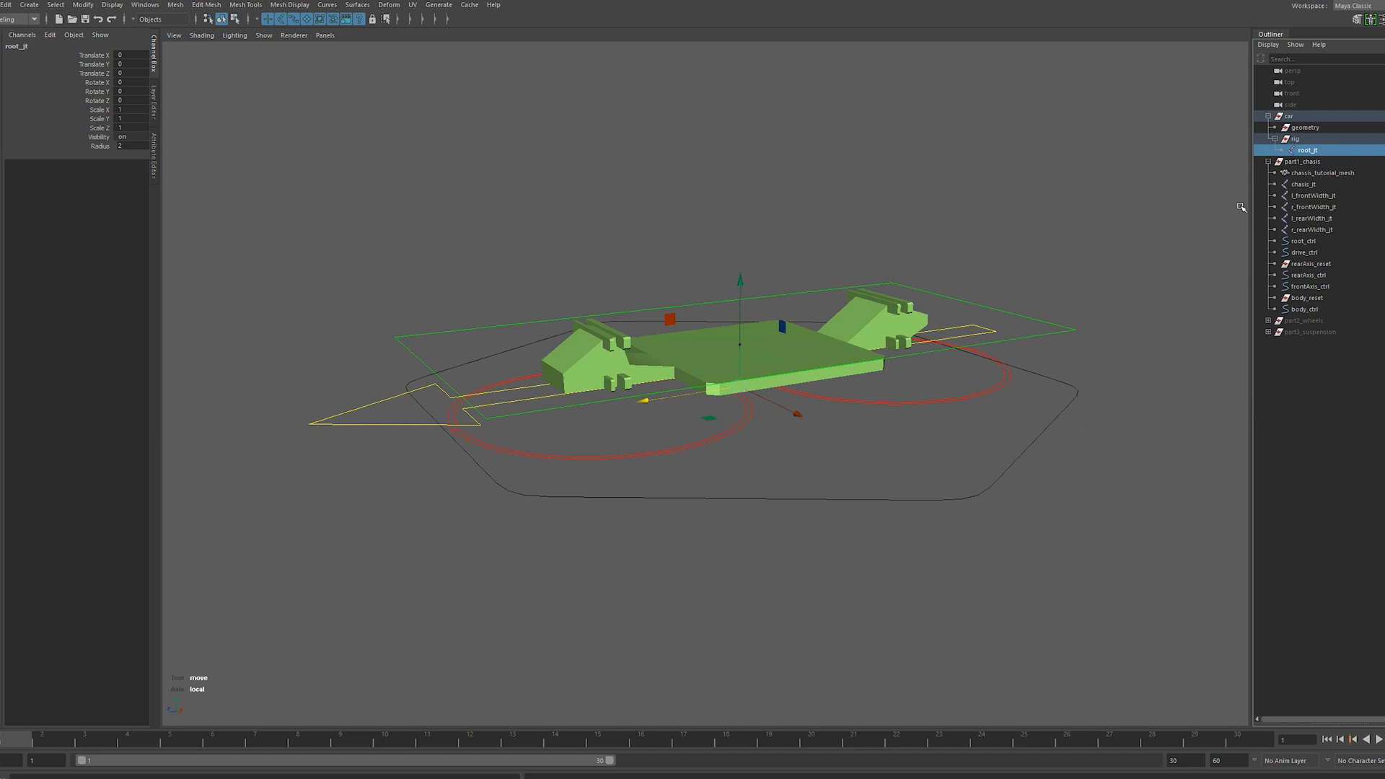
Parent the chasis_jt joint under root_jt in the car rig and clear the selection
{"action": "left_click", "coordinate": [1309, 186]}
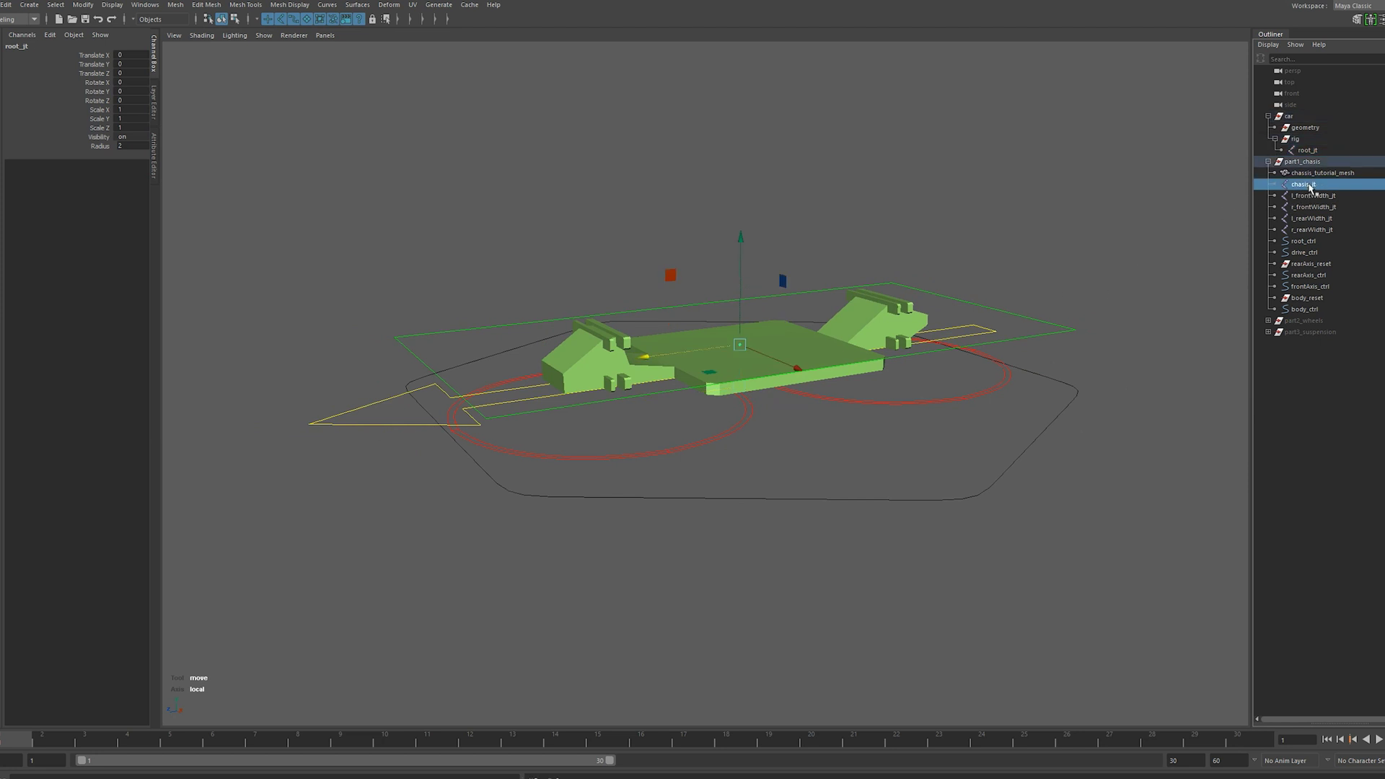
{"action": "left_click_drag", "start_coordinate": [861, 315], "coordinate": [837, 282], "text": "alt"}
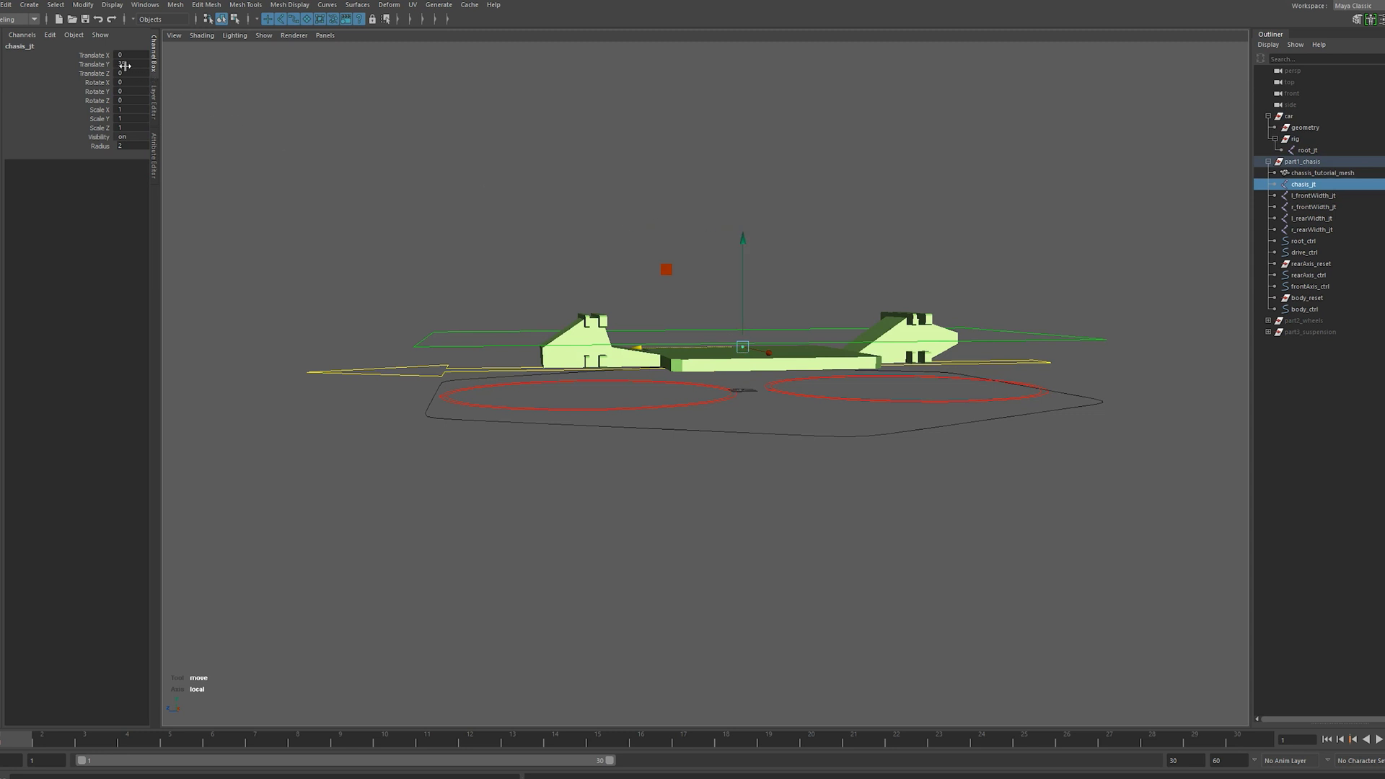
{"action": "left_click_drag", "start_coordinate": [627, 305], "coordinate": [652, 355], "text": "alt"}
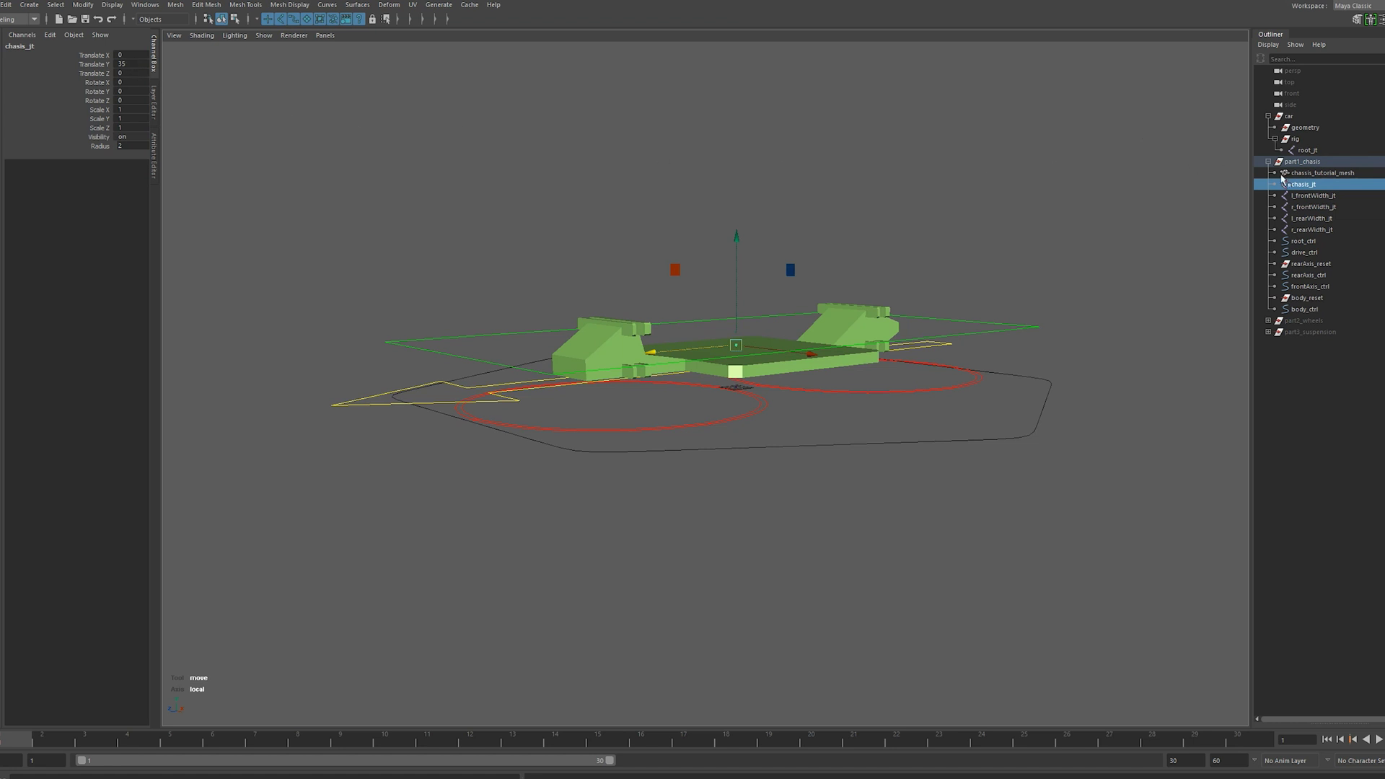
{"action": "middle_click_drag", "start_coordinate": [1303, 185], "coordinate": [1314, 153]}
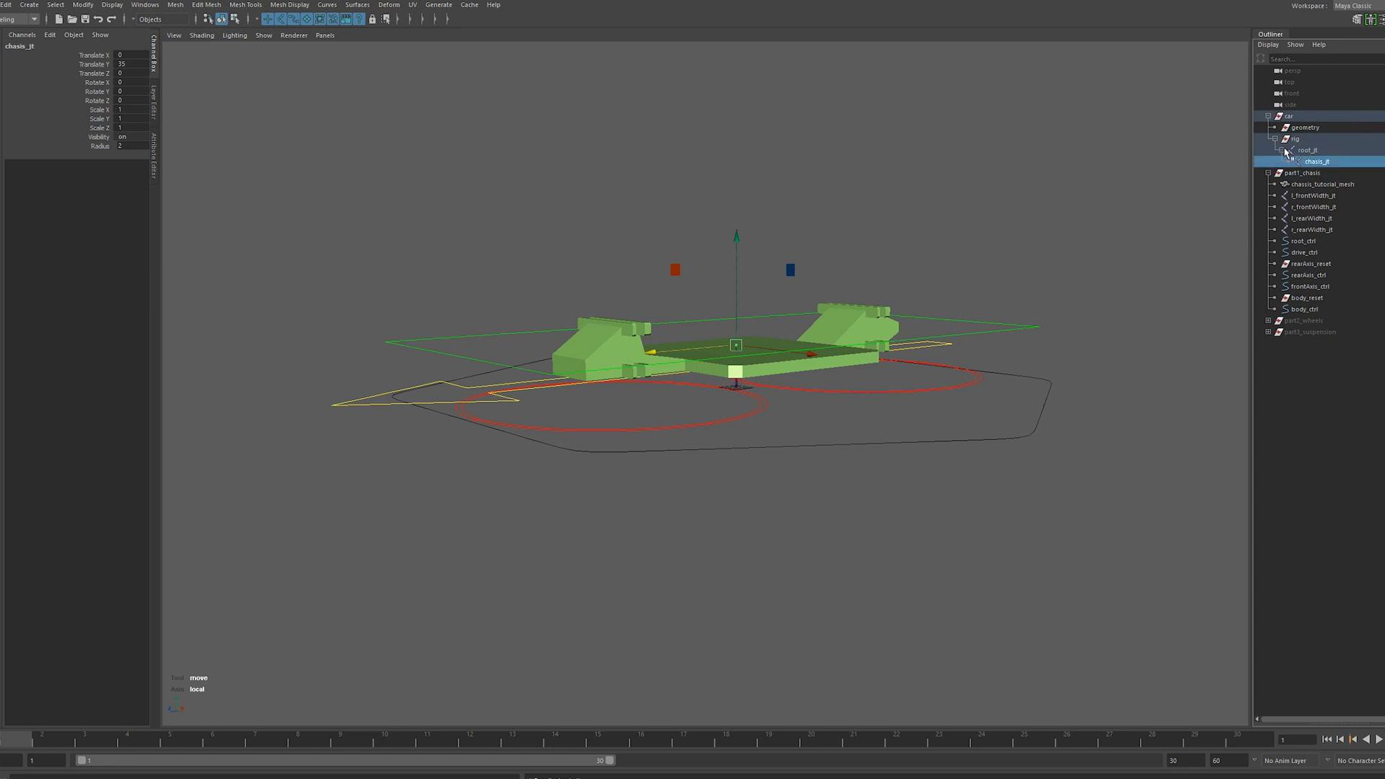
{"action": "left_click", "coordinate": [992, 214]}
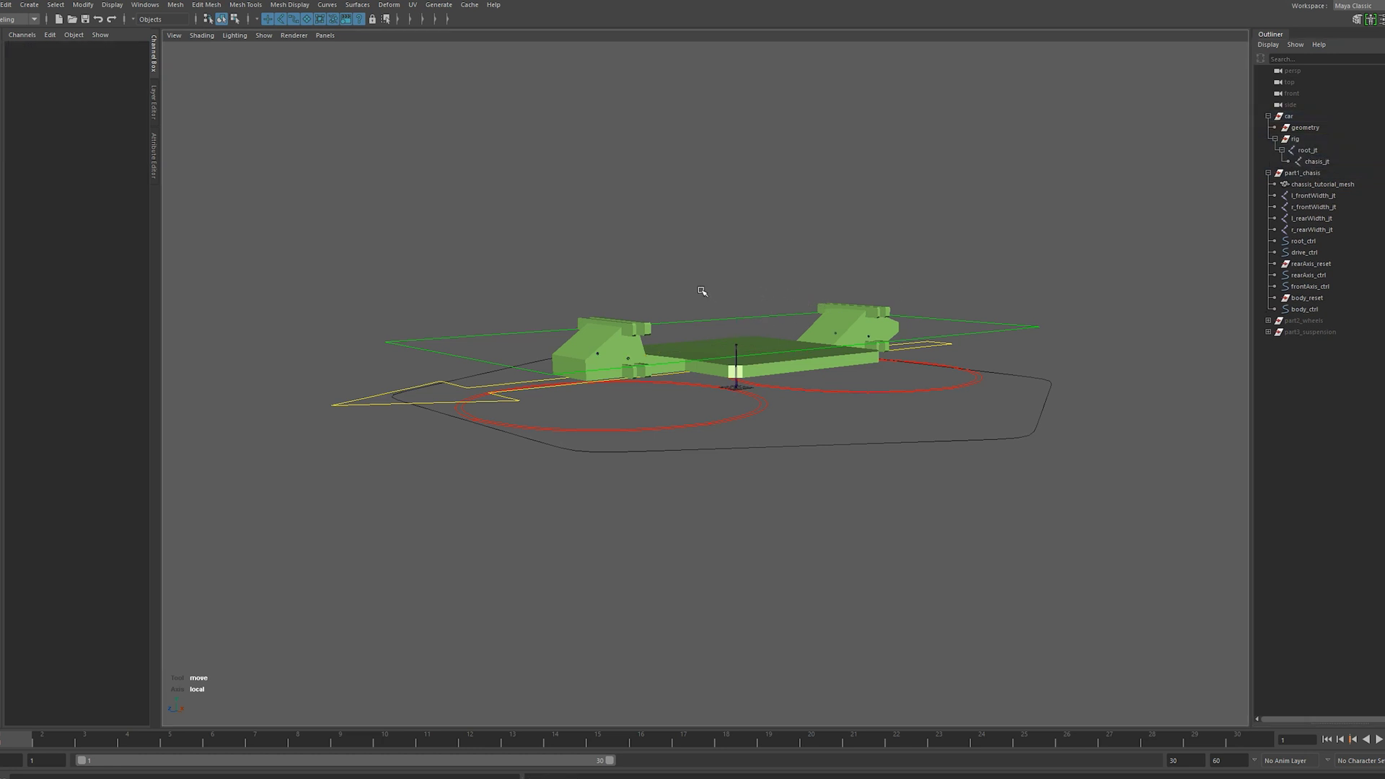
Examine the four front and rear width joints, displaying the part2_wheels group to compare their positions with the wheels
{"action": "left_click", "coordinate": [1319, 201]}
{"action": "left_click", "coordinate": [1321, 230], "text": "shift"}
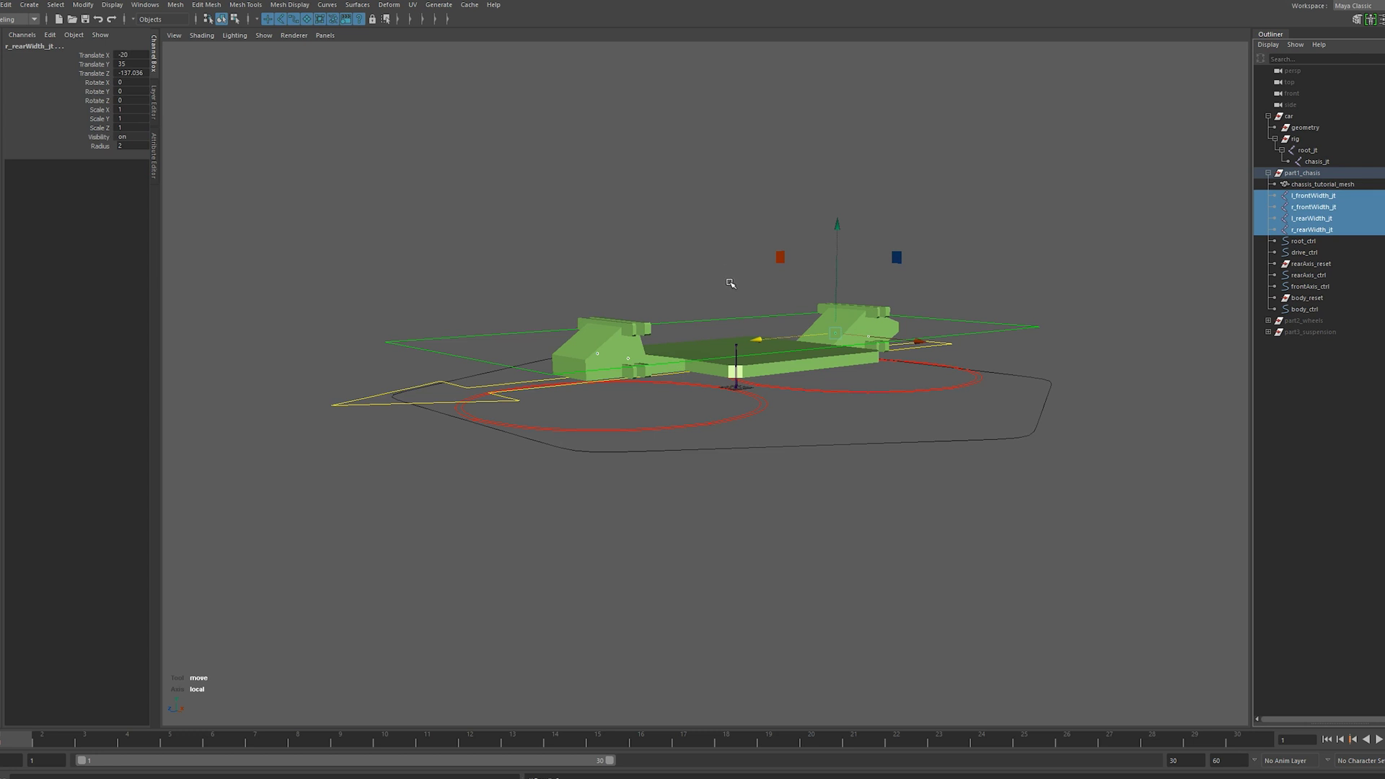
{"action": "left_click", "coordinate": [671, 205]}
{"action": "left_click", "coordinate": [1330, 324]}
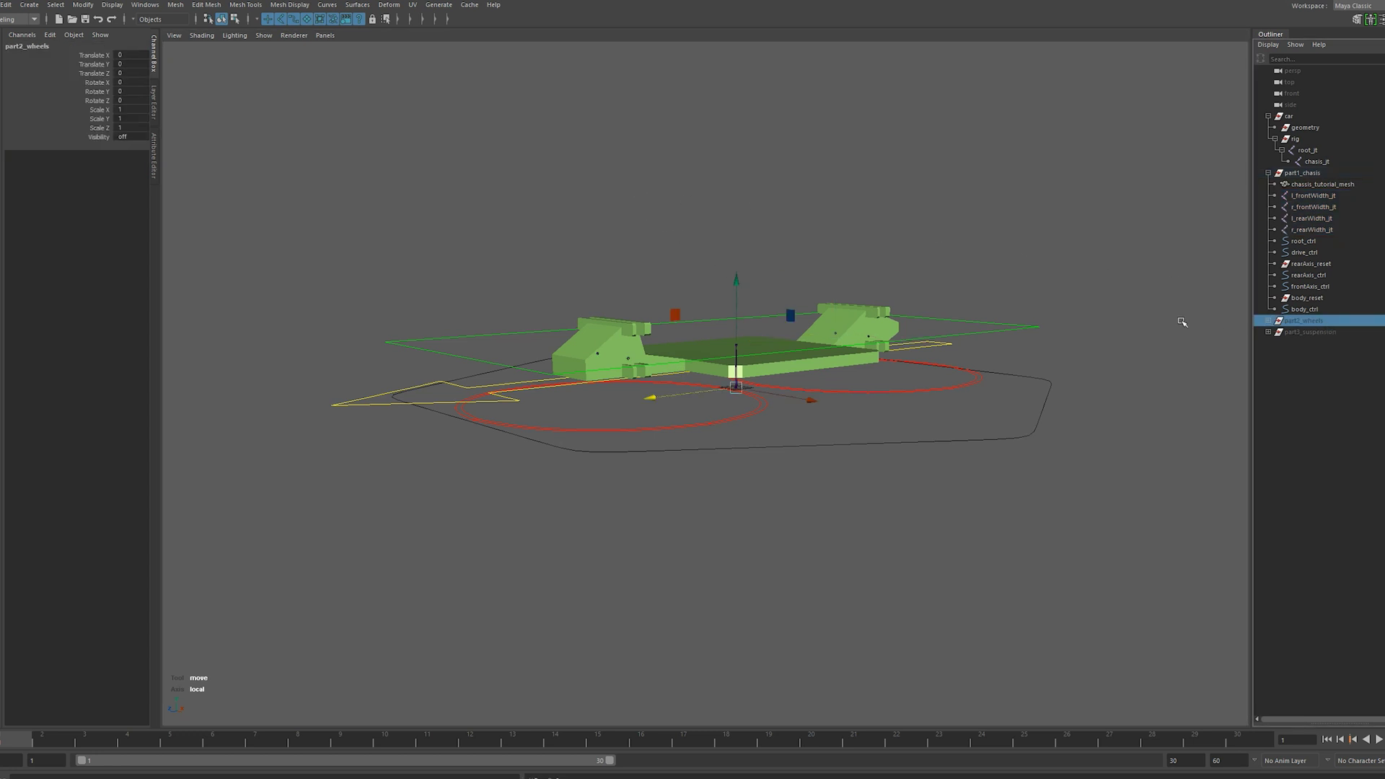
{"action": "key", "text": "shift+h"}
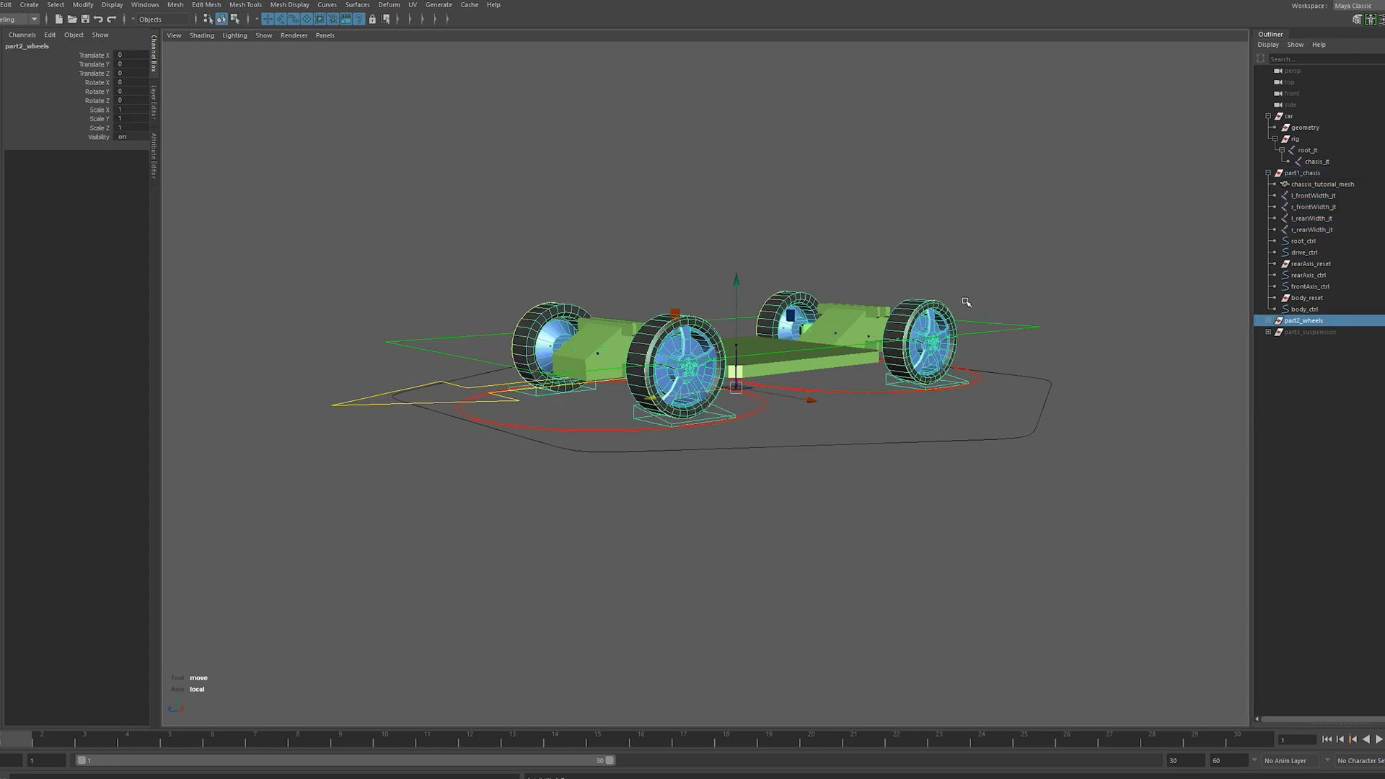
{"action": "left_click", "coordinate": [743, 170]}
{"action": "scroll", "coordinate": [712, 216], "scroll_direction": "up", "scroll_amount": 5}
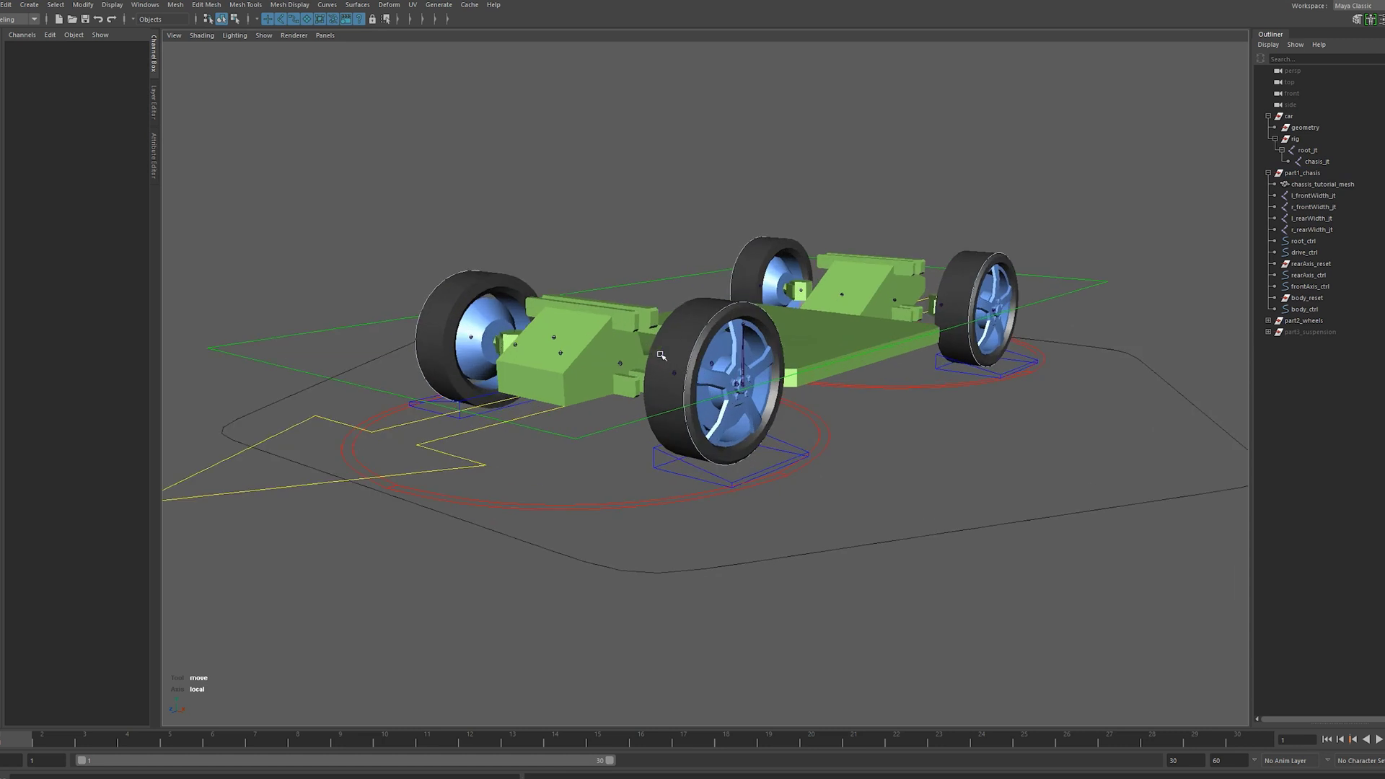
{"action": "left_click_drag", "start_coordinate": [634, 370], "coordinate": [659, 381], "text": "alt"}
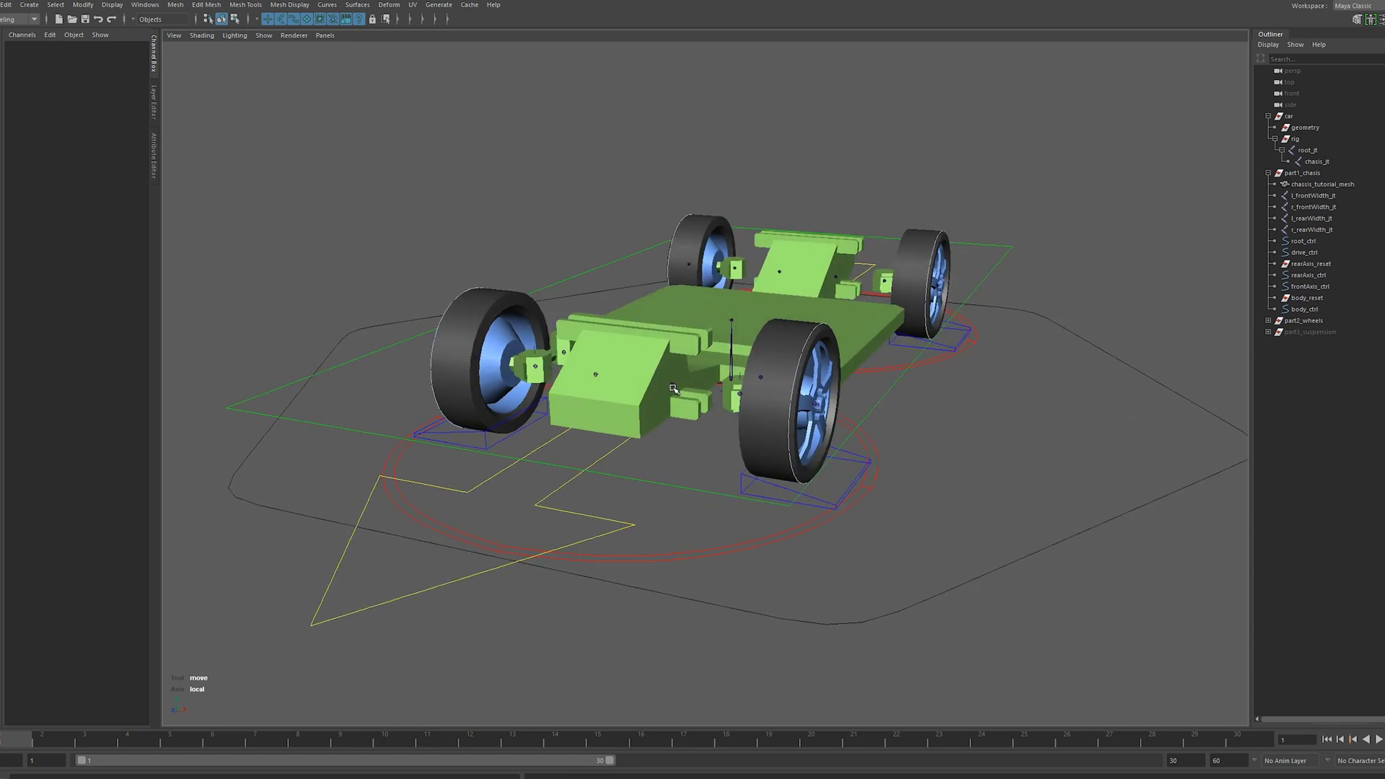
{"action": "left_click", "coordinate": [674, 389]}
{"action": "left_click_drag", "start_coordinate": [771, 402], "coordinate": [803, 426]}
{"action": "key", "text": "ctrl+z"}
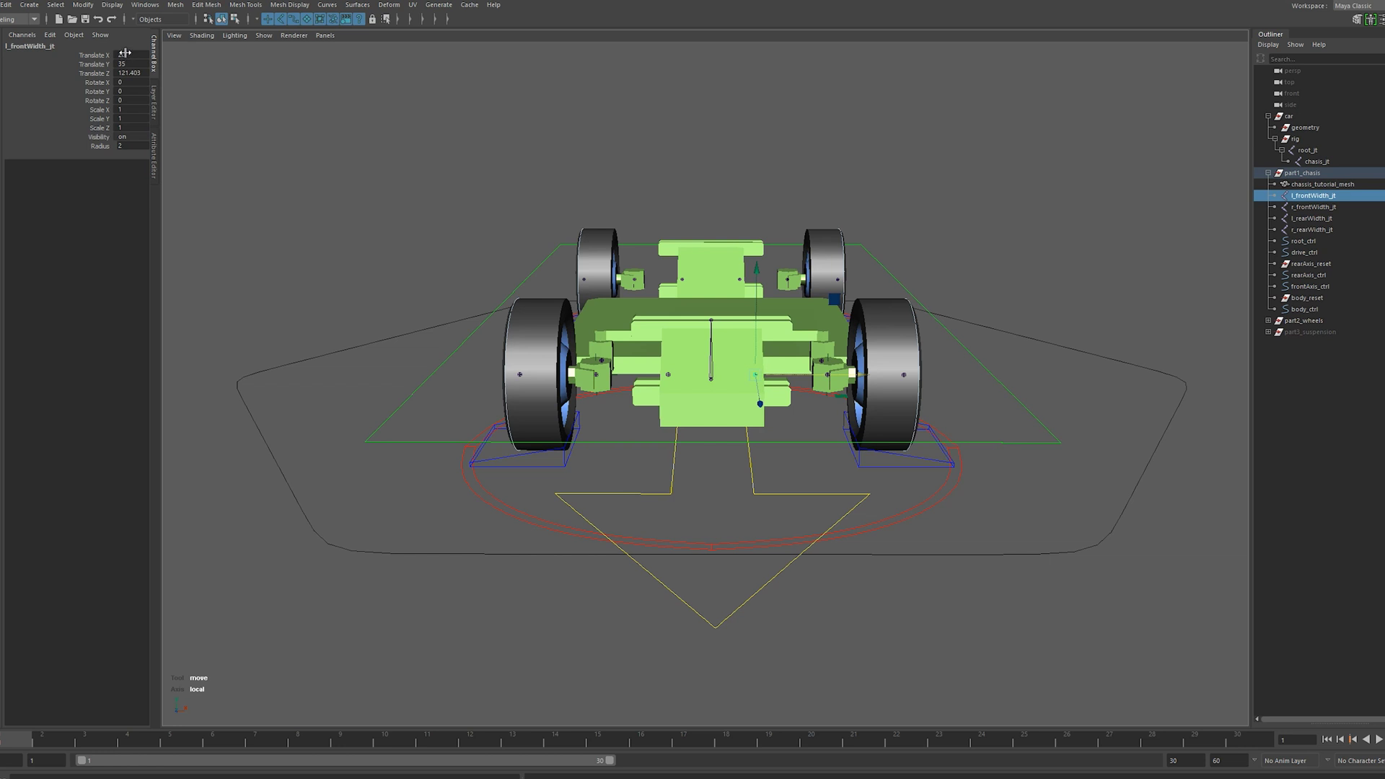
Hide the part2_wheels group again and select the l_frontWidth_jt joint on the chassis
{"action": "left_click", "coordinate": [1302, 174]}
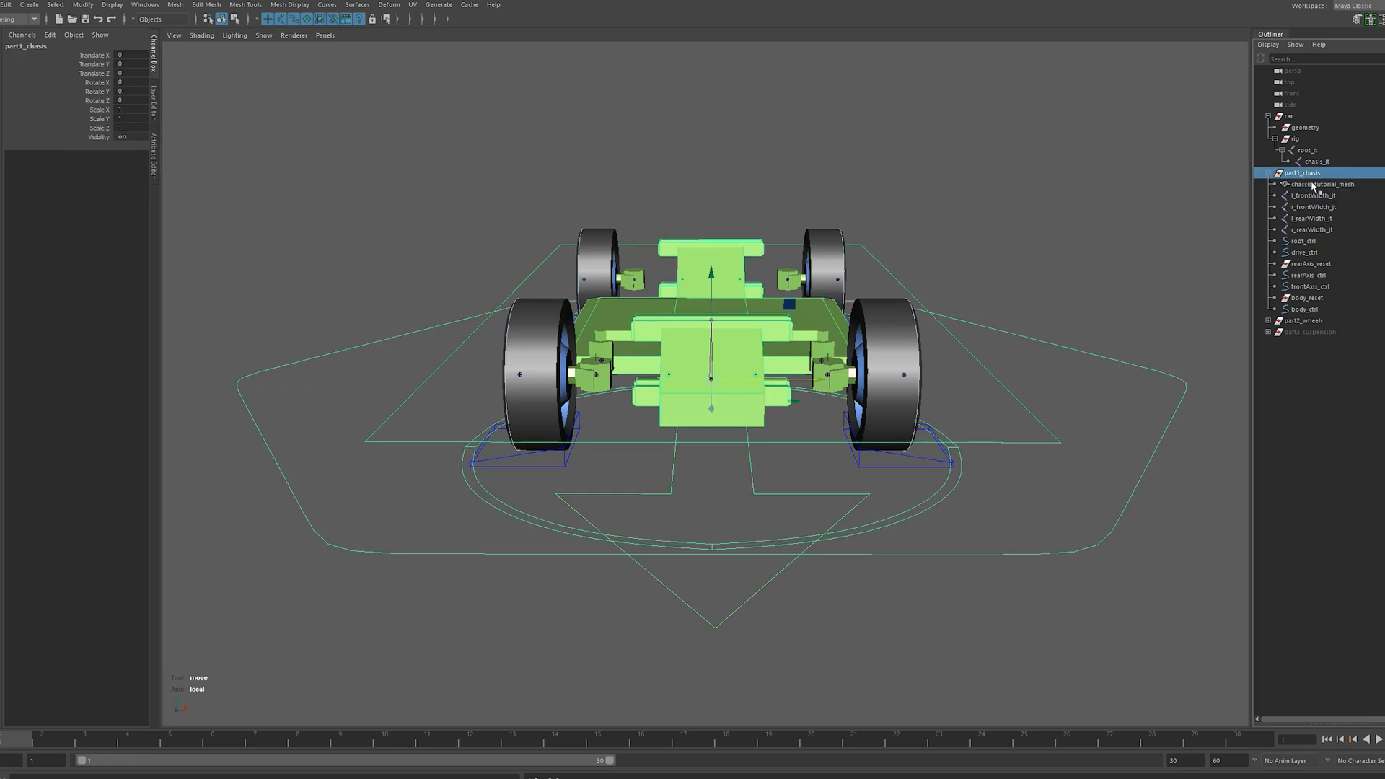
{"action": "left_click", "coordinate": [1304, 320]}
{"action": "key", "text": "ctrl+h"}
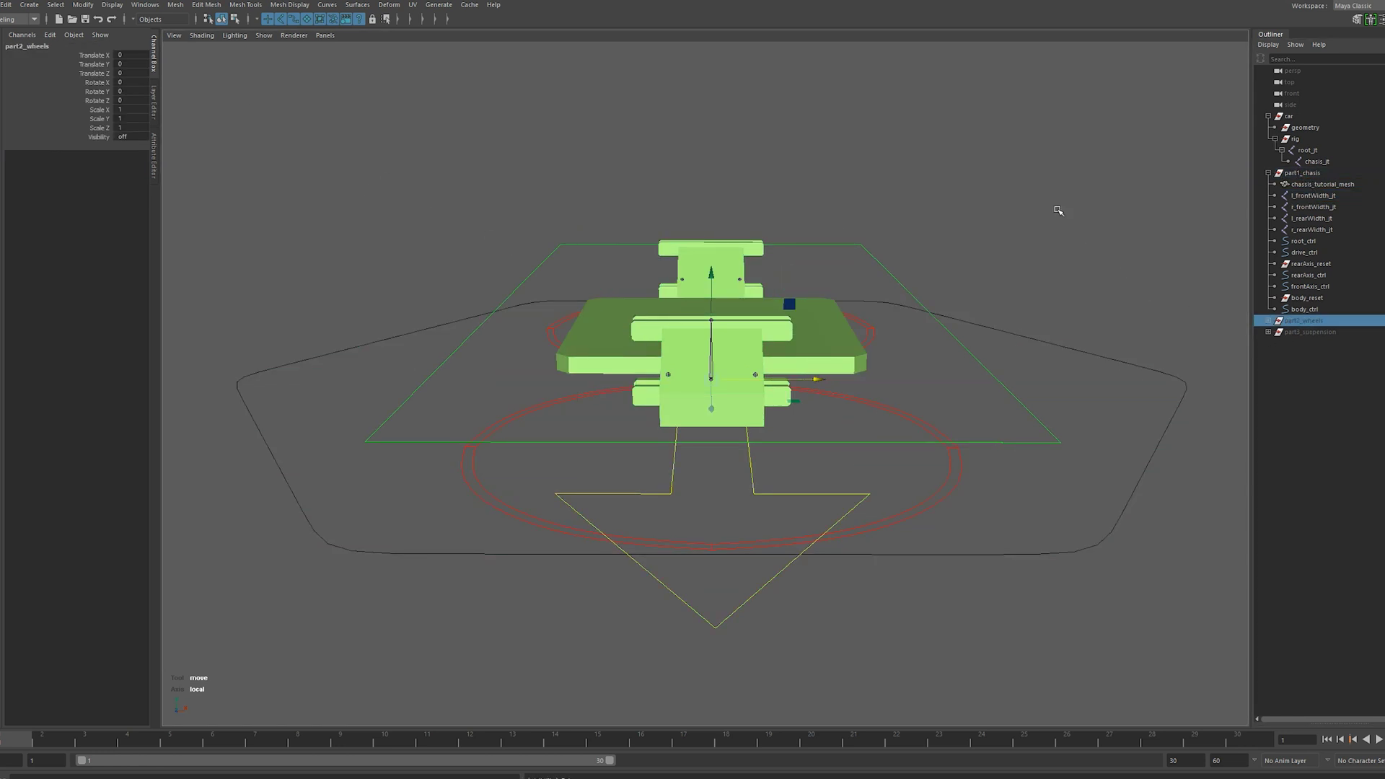
{"action": "left_click", "coordinate": [1058, 210]}
{"action": "left_click_drag", "start_coordinate": [1057, 210], "coordinate": [870, 228], "text": "alt"}
{"action": "left_click", "coordinate": [546, 331]}
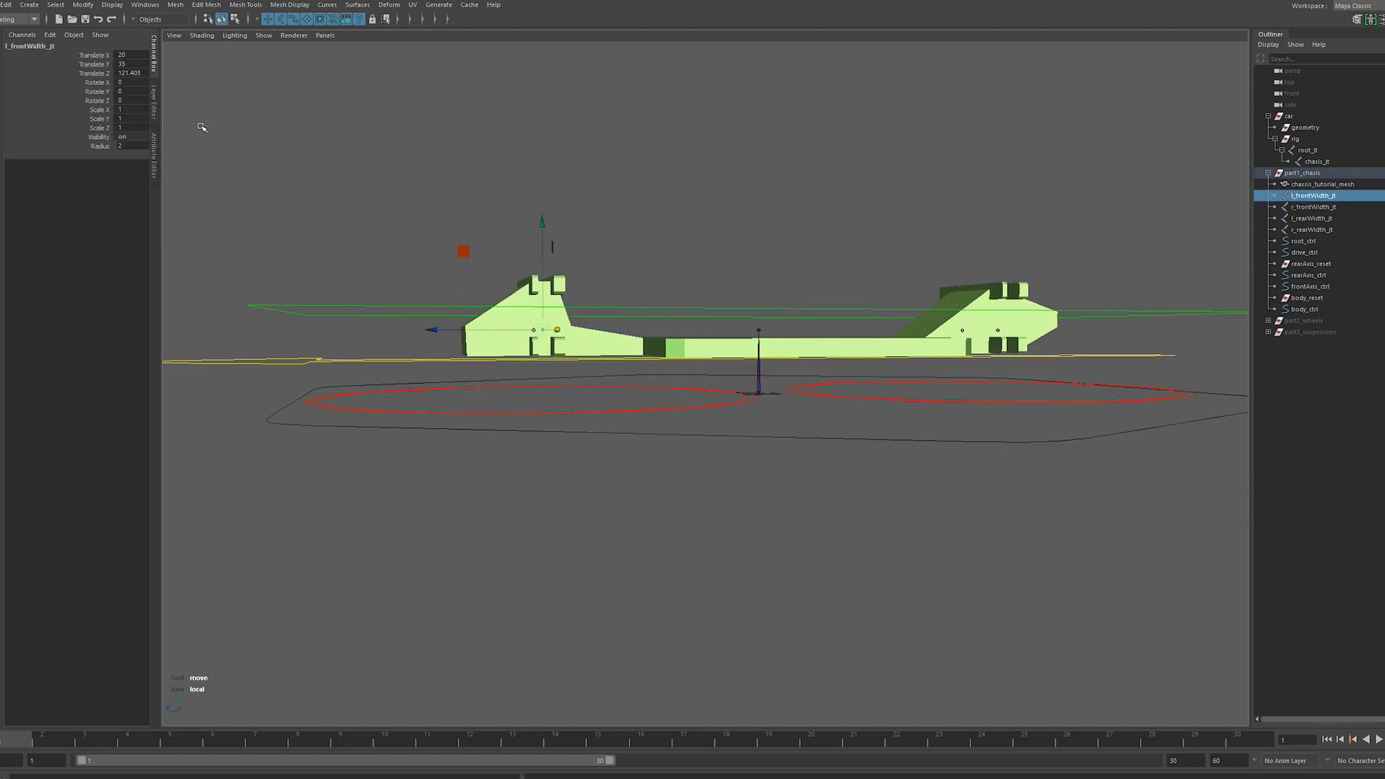
{"action": "left_click_drag", "start_coordinate": [682, 250], "coordinate": [701, 310], "text": "alt"}
Parent the l_frontWidth_jt, r_frontWidth_jt, l_rearWidth_jt and r_rearWidth_jt joints under chasis_jt
{"action": "left_click", "coordinate": [1314, 197]}
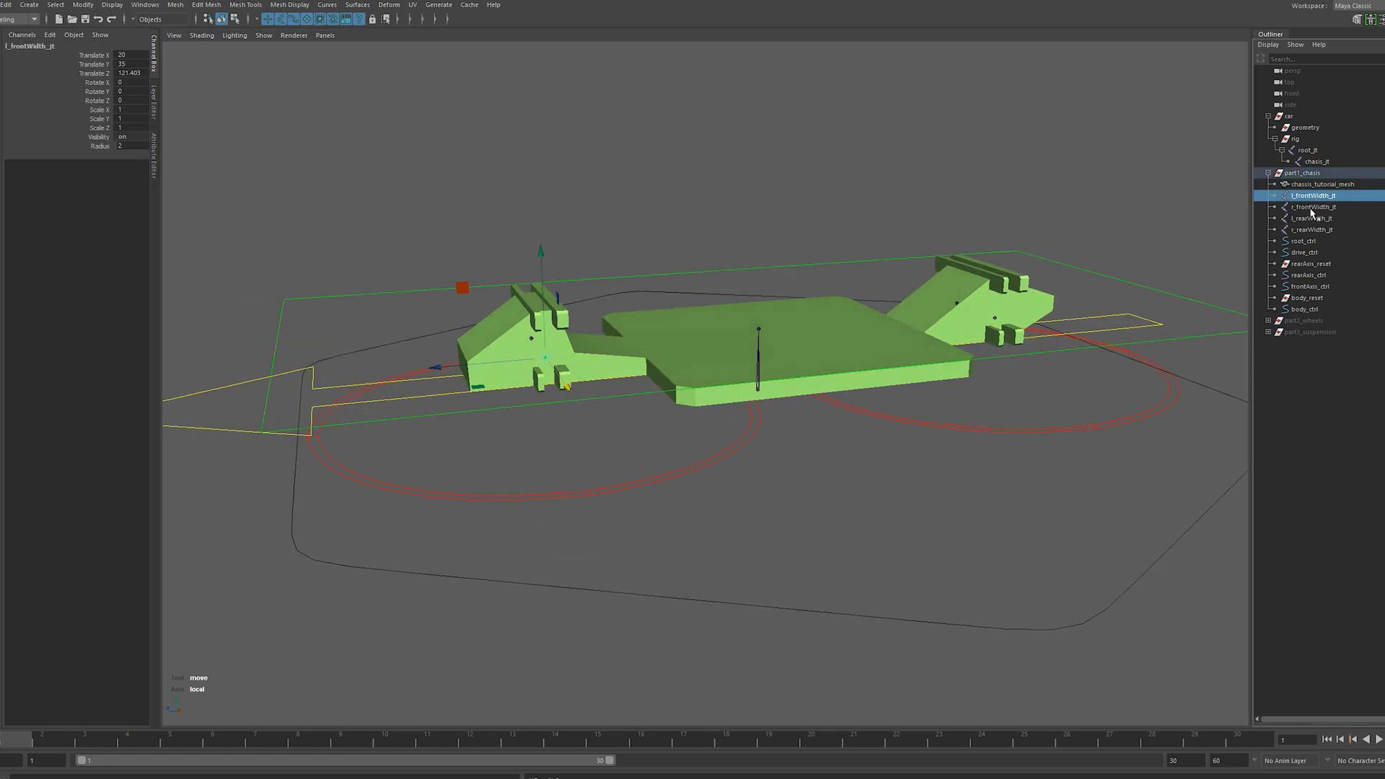
{"action": "left_click", "coordinate": [1312, 229], "text": "shift"}
{"action": "left_click", "coordinate": [1320, 162], "text": "ctrl"}
{"action": "key", "text": "p"}
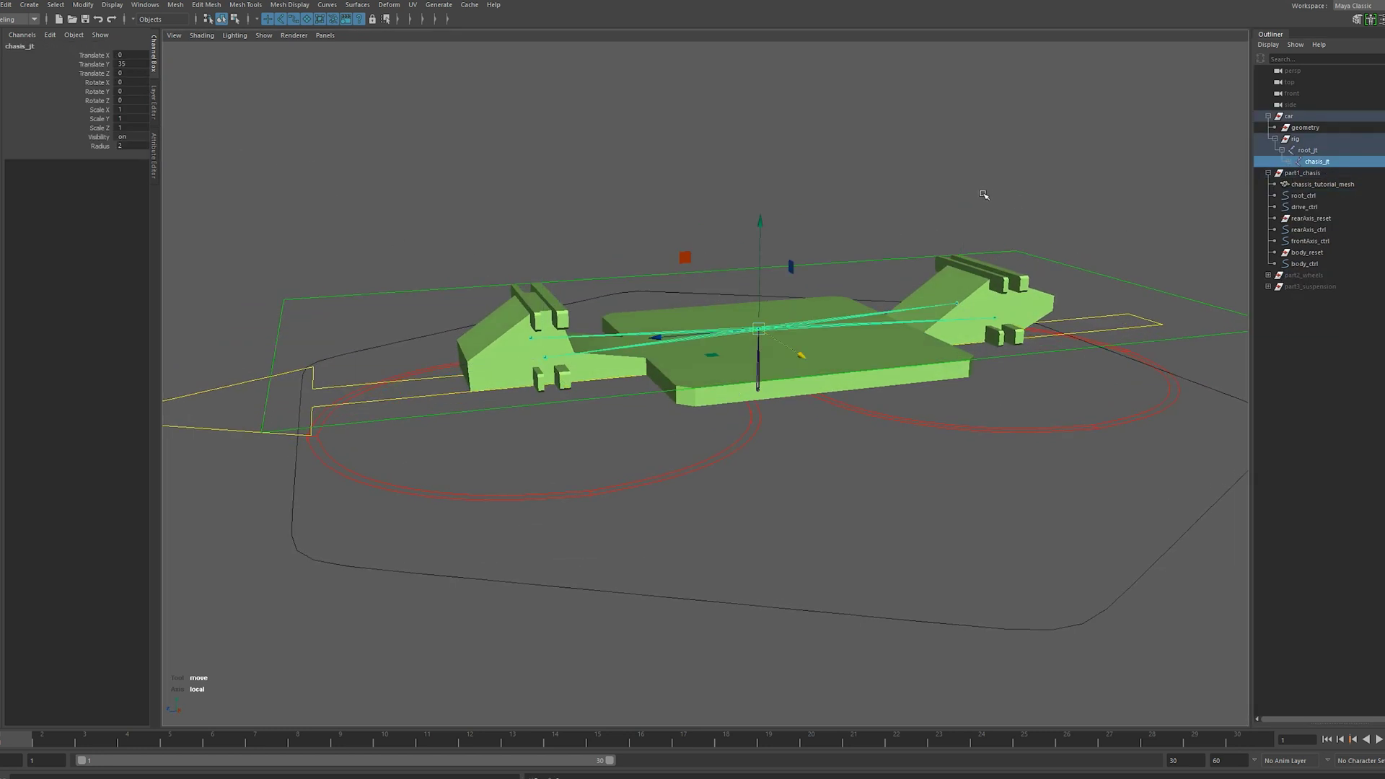
{"action": "left_click_drag", "start_coordinate": [924, 142], "coordinate": [993, 155], "text": "alt"}
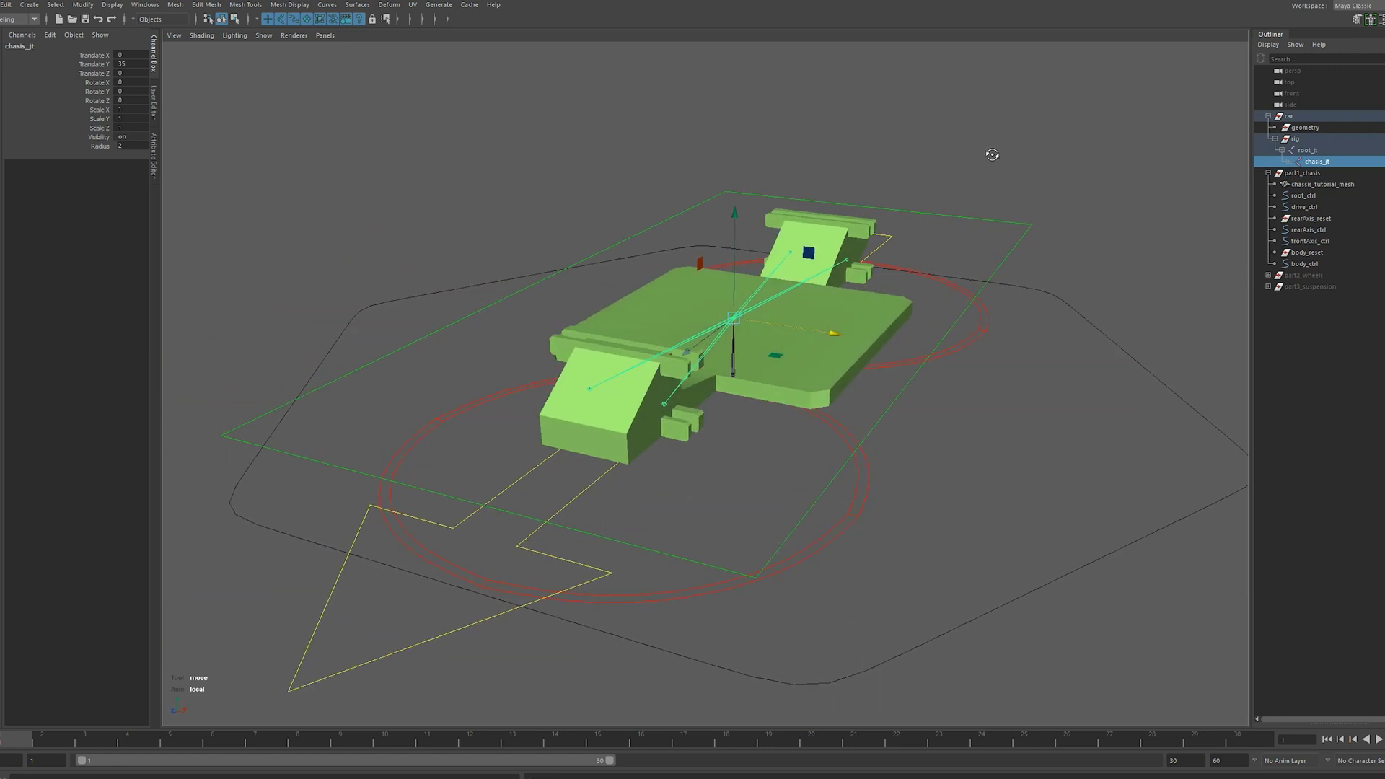
Bind chassis_tutorial_mesh to chasis_jt and its four width joints with Bind Skin, using Joint hierarchy, Closest distance and Classic linear
{"action": "left_click", "coordinate": [1053, 122]}
{"action": "left_click", "coordinate": [835, 328]}
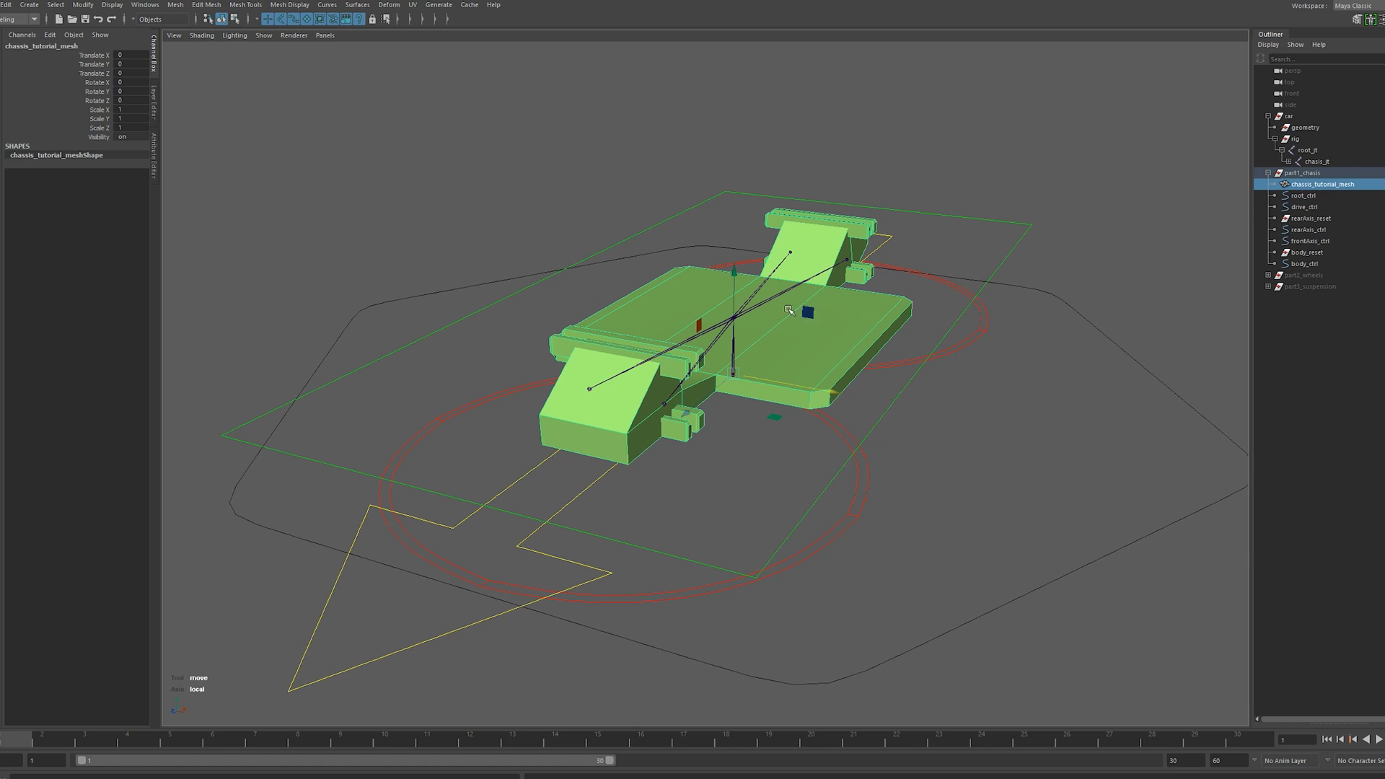
{"action": "left_click", "coordinate": [1289, 162]}
{"action": "left_click", "coordinate": [1334, 207]}
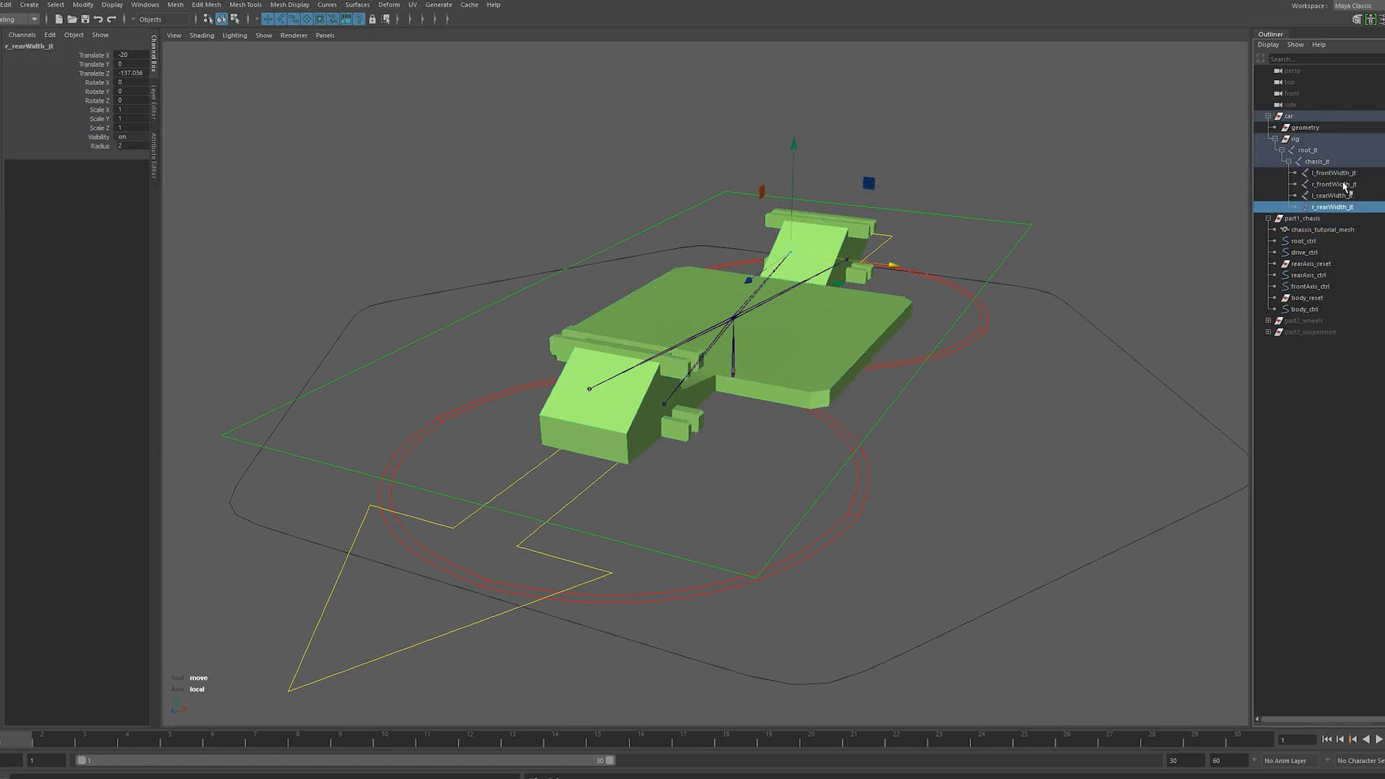
{"action": "left_click", "coordinate": [1345, 176], "text": "shift"}
{"action": "left_click", "coordinate": [1320, 162], "text": "ctrl"}
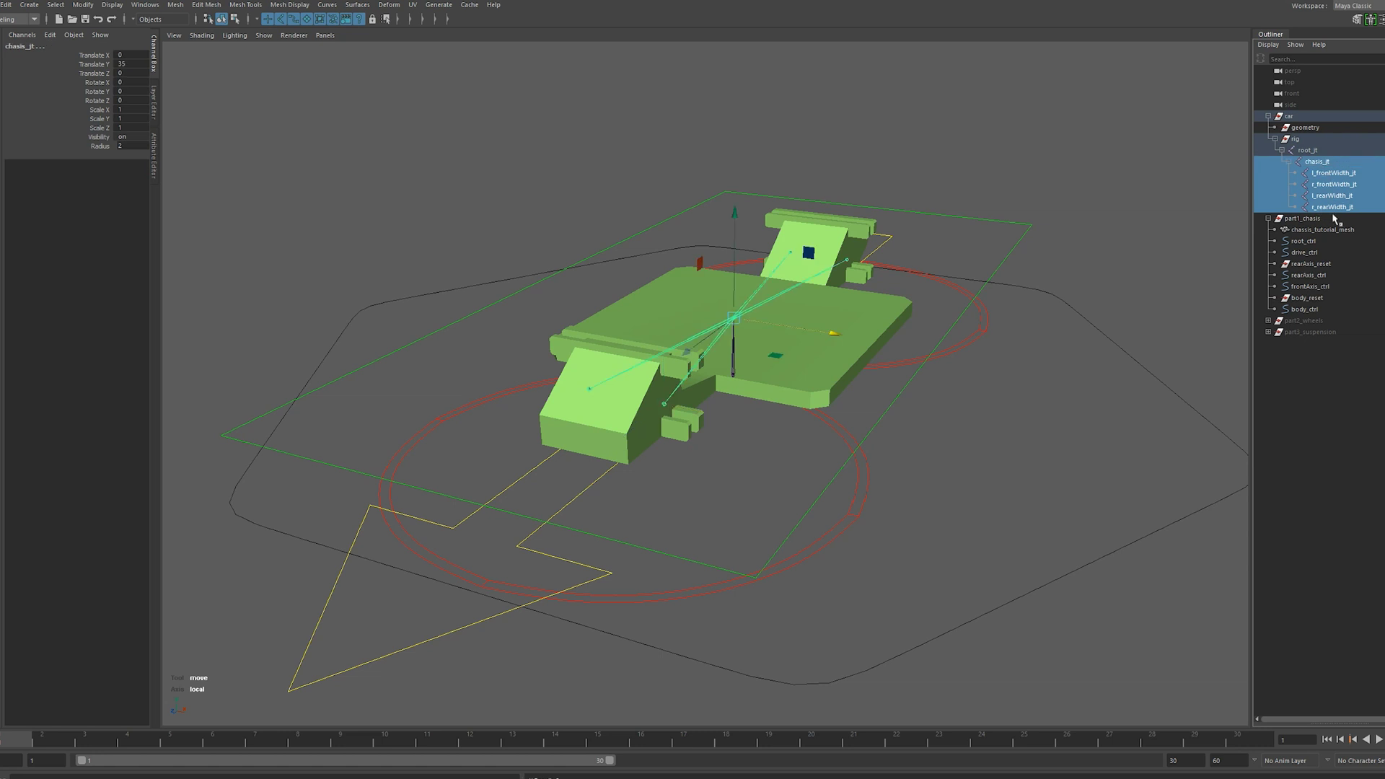
{"action": "left_click", "coordinate": [1334, 230], "text": "ctrl"}
{"action": "left_click", "coordinate": [22, 20]}
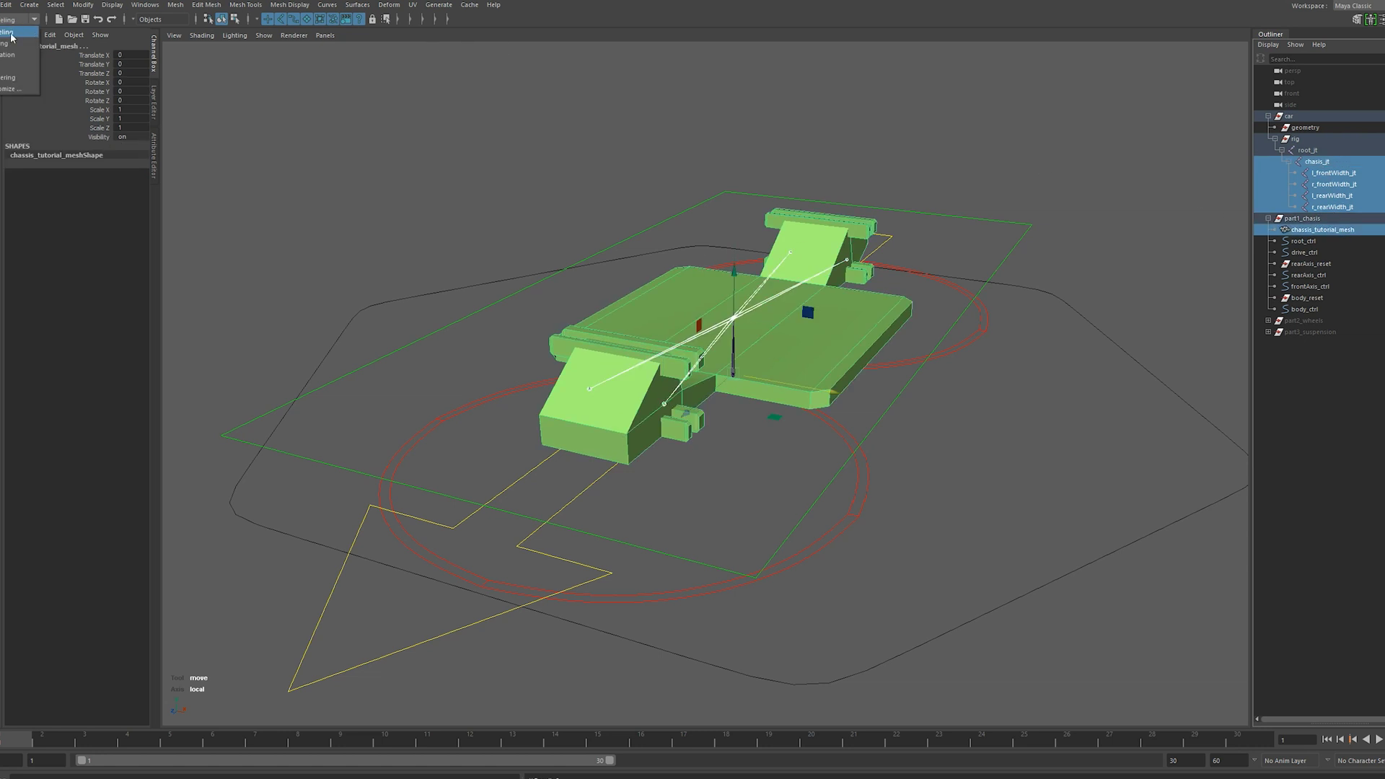
{"action": "left_click", "coordinate": [18, 39]}
{"action": "left_click", "coordinate": [208, 5]}
{"action": "left_click", "coordinate": [330, 33]}
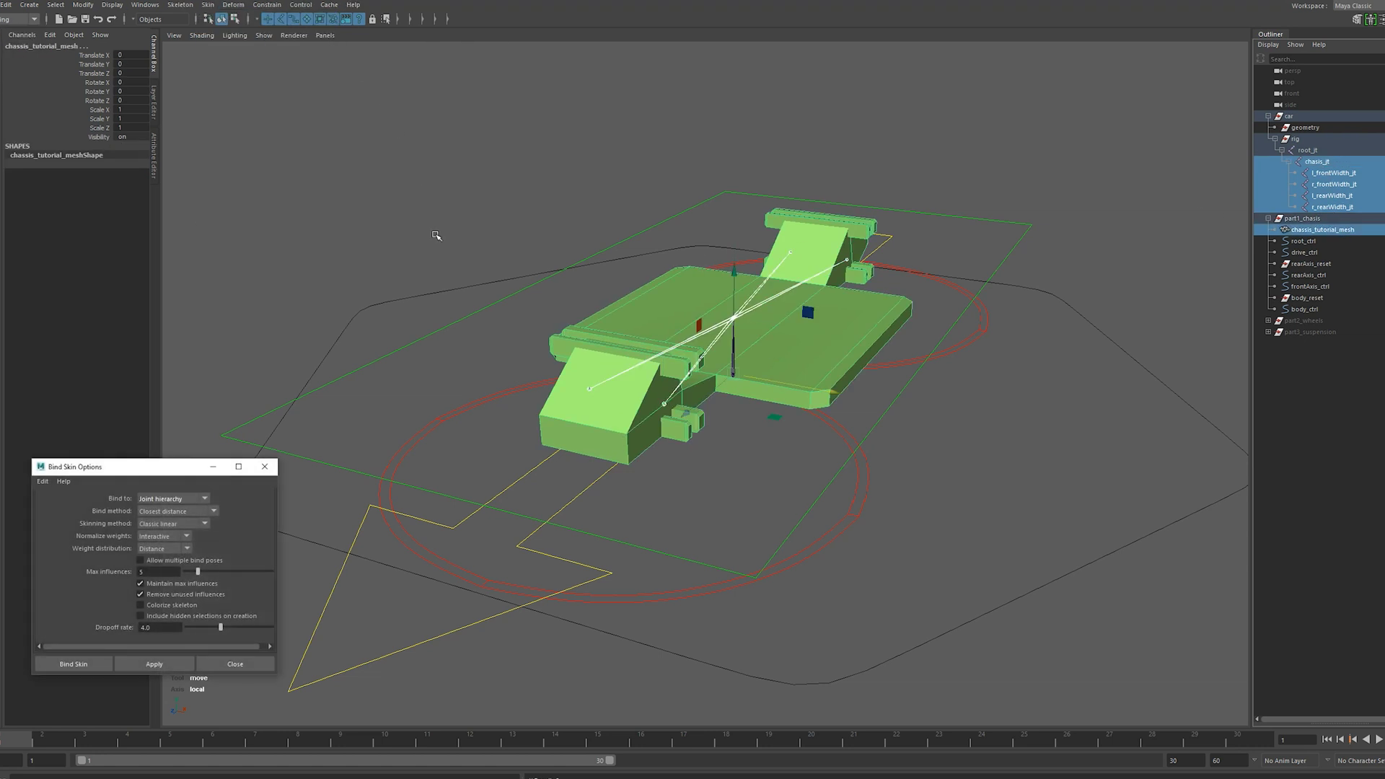
{"action": "left_click", "coordinate": [155, 664]}
{"action": "left_click", "coordinate": [265, 467]}
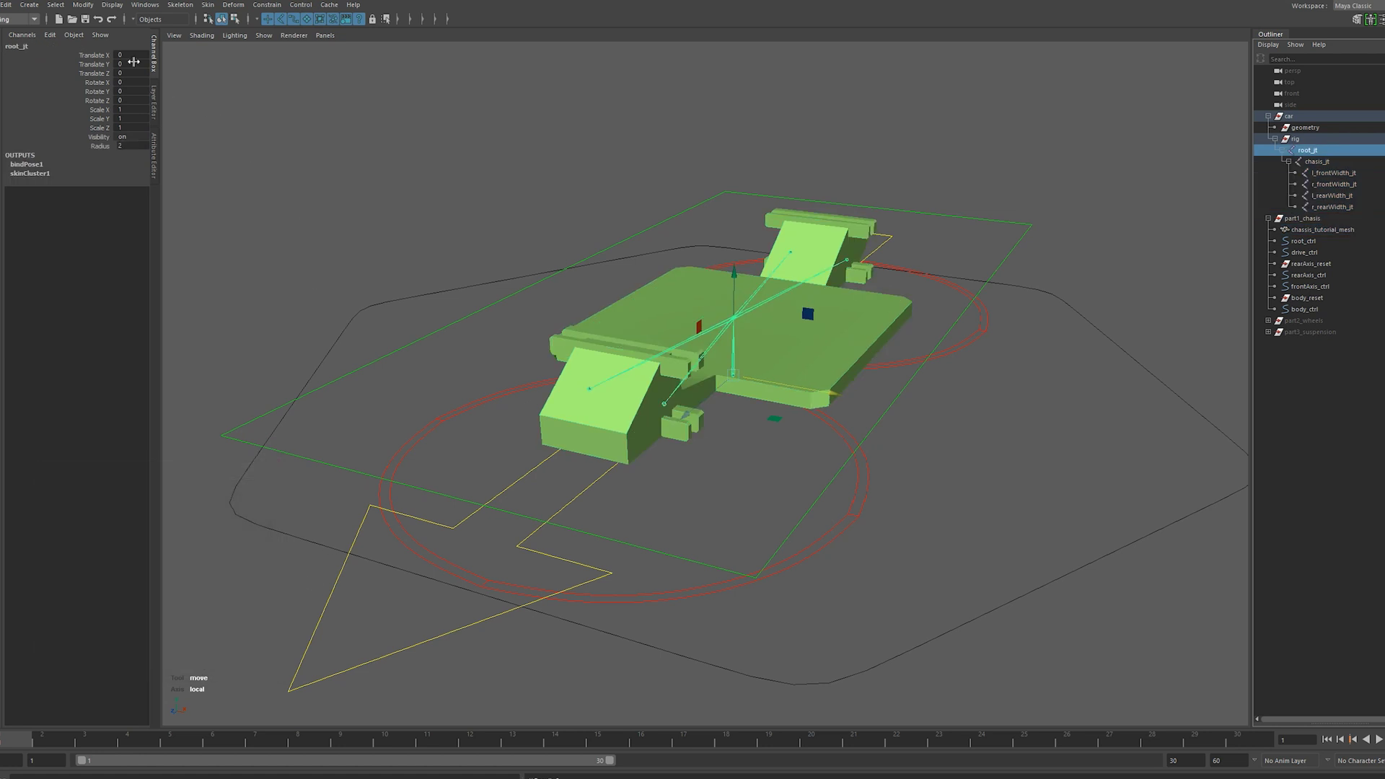
Open the Component Editor beside the chassis, showing smooth skin weights, and select chassis_tutorial_mesh
{"action": "left_click", "coordinate": [146, 6]}
{"action": "mouse_move", "coordinate": [191, 49]}
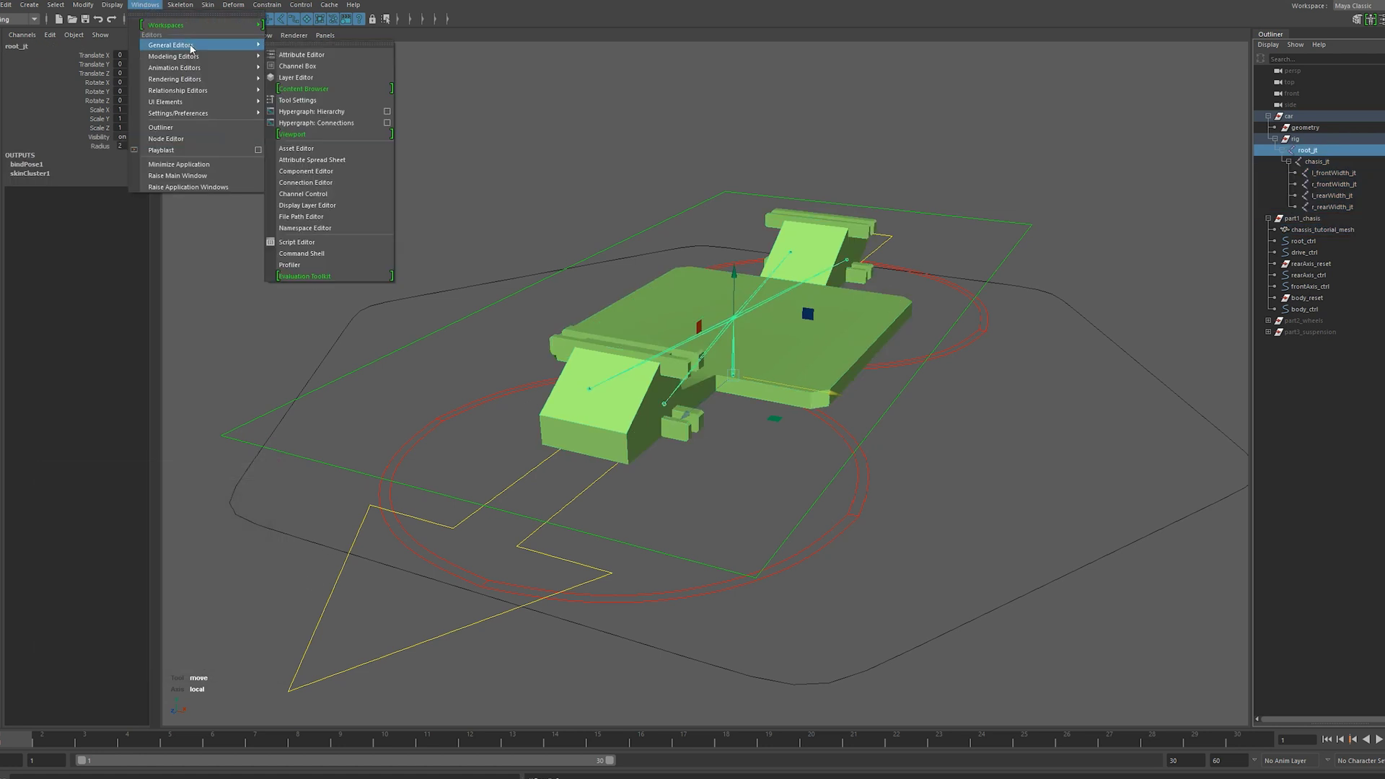
{"action": "left_click", "coordinate": [306, 171]}
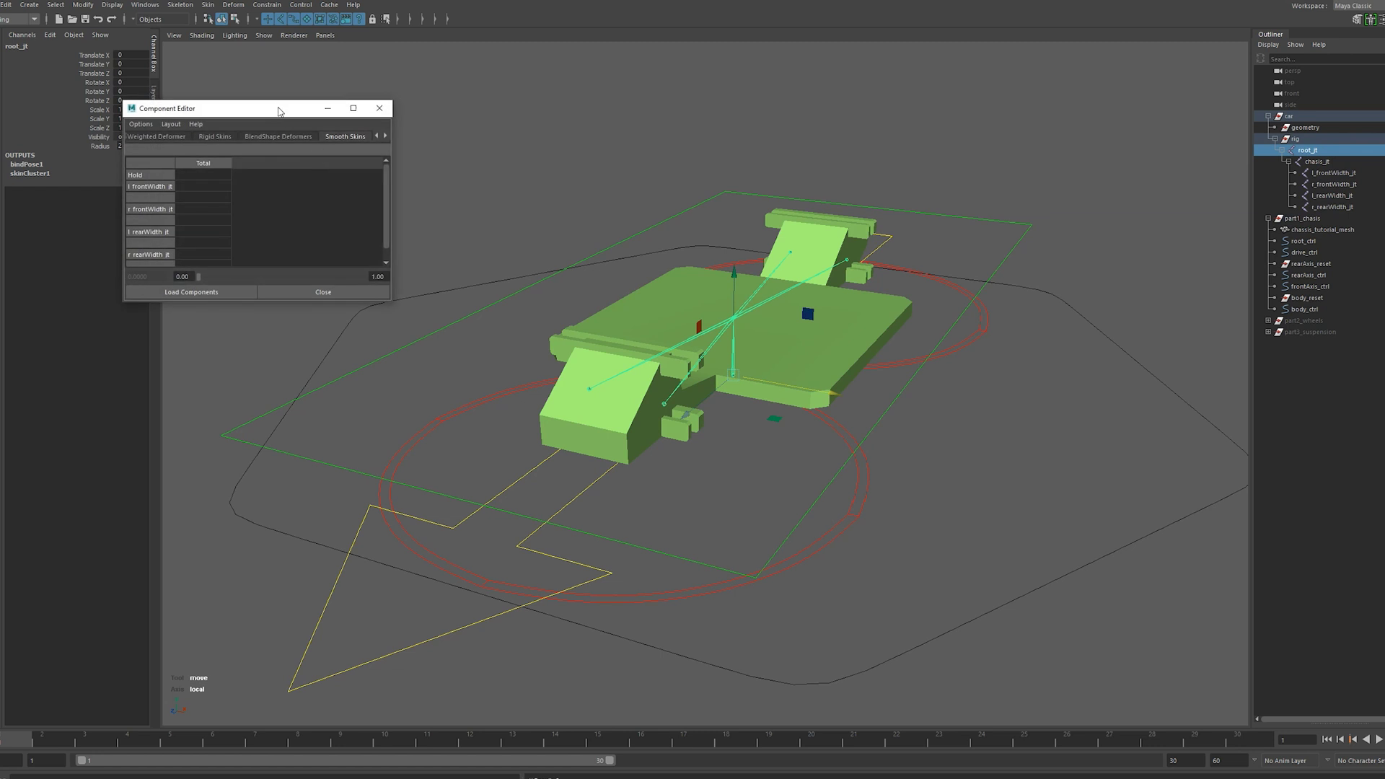
{"action": "left_click_drag", "start_coordinate": [280, 109], "coordinate": [330, 66]}
{"action": "left_click_drag", "start_coordinate": [443, 258], "coordinate": [885, 457]}
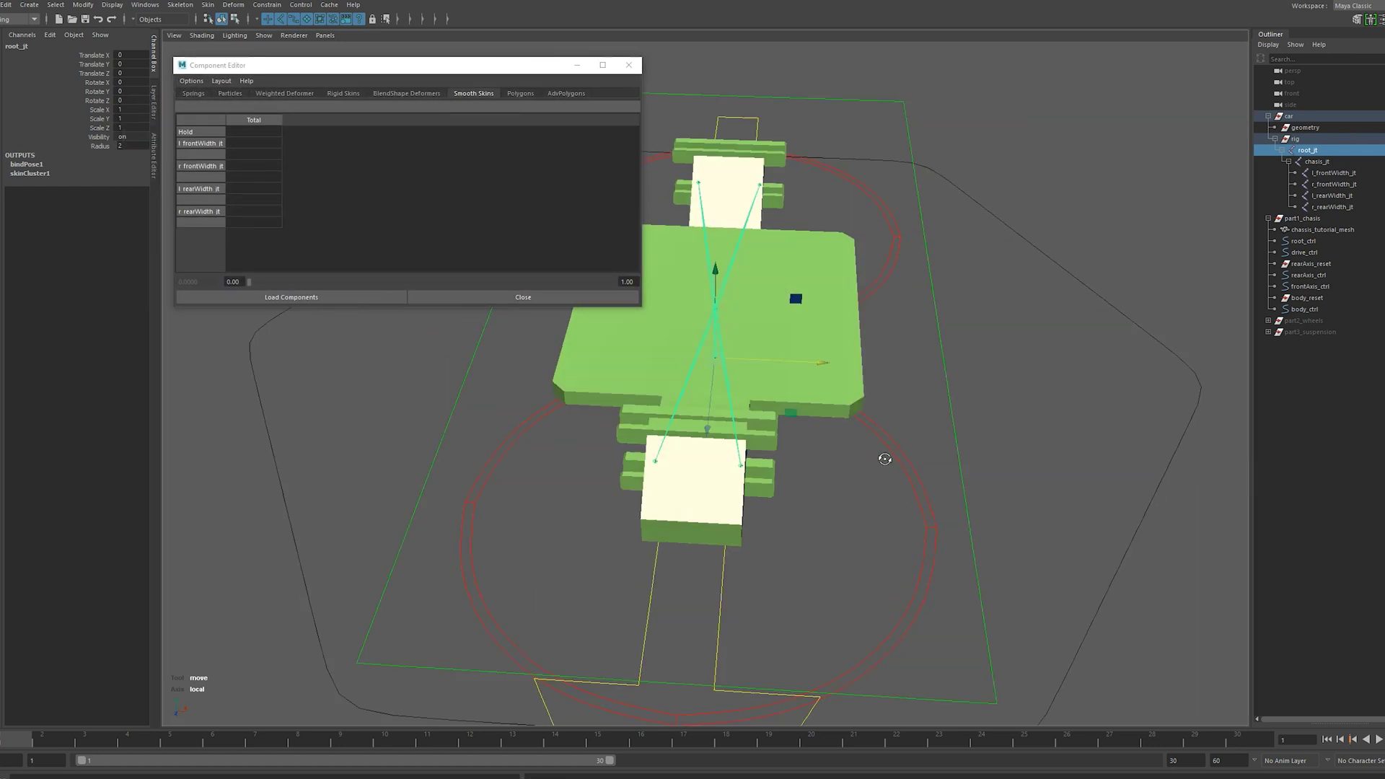
{"action": "left_click", "coordinate": [757, 410]}
{"action": "left_click_drag", "start_coordinate": [757, 410], "coordinate": [769, 427], "text": "alt"}
{"action": "middle_click_drag", "start_coordinate": [769, 427], "coordinate": [870, 402], "text": "alt"}
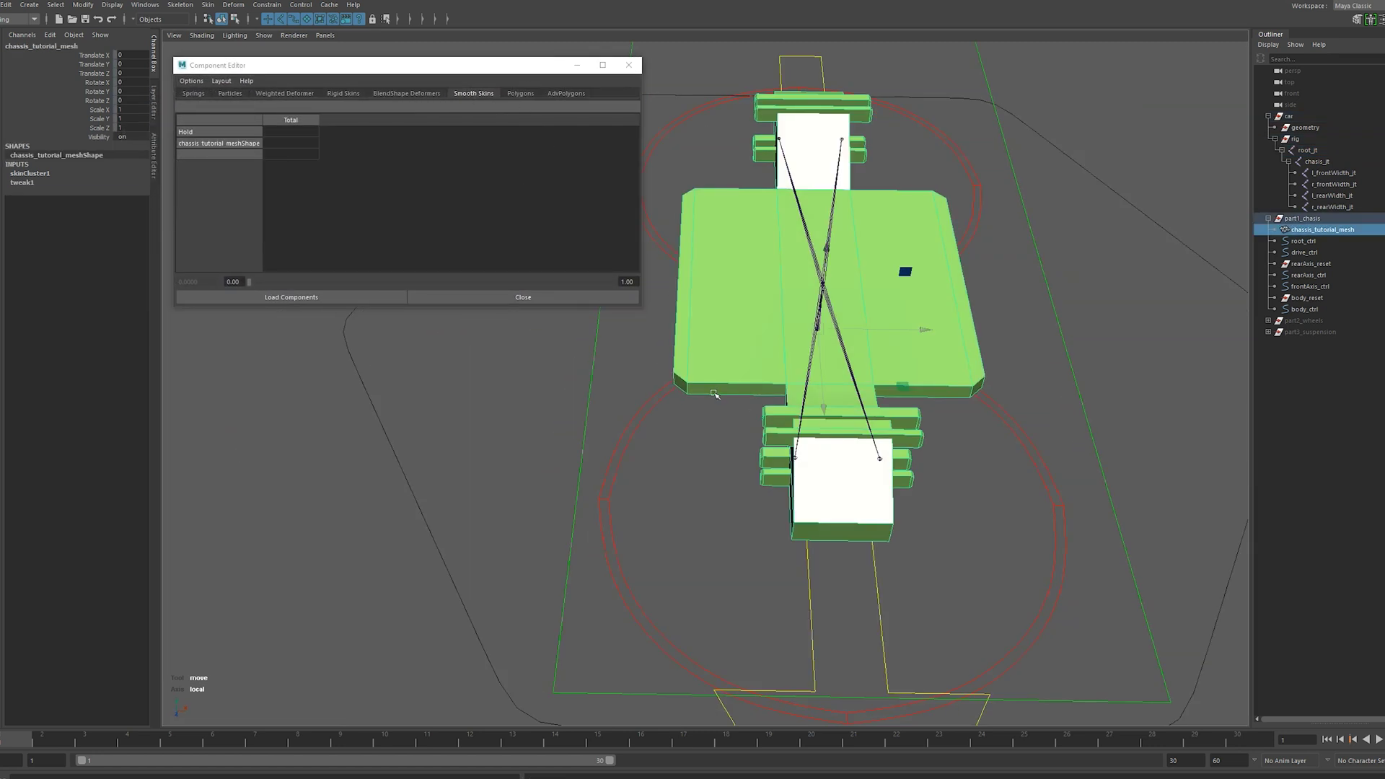
Select the chassis vertices on the r_frontWidth_jt side and set their r_frontWidth_jt skin weight to 1
{"action": "key", "text": "F8"}
{"action": "left_click_drag", "start_coordinate": [651, 344], "coordinate": [823, 586]}
{"action": "left_click_drag", "start_coordinate": [832, 462], "coordinate": [838, 519], "text": "alt"}
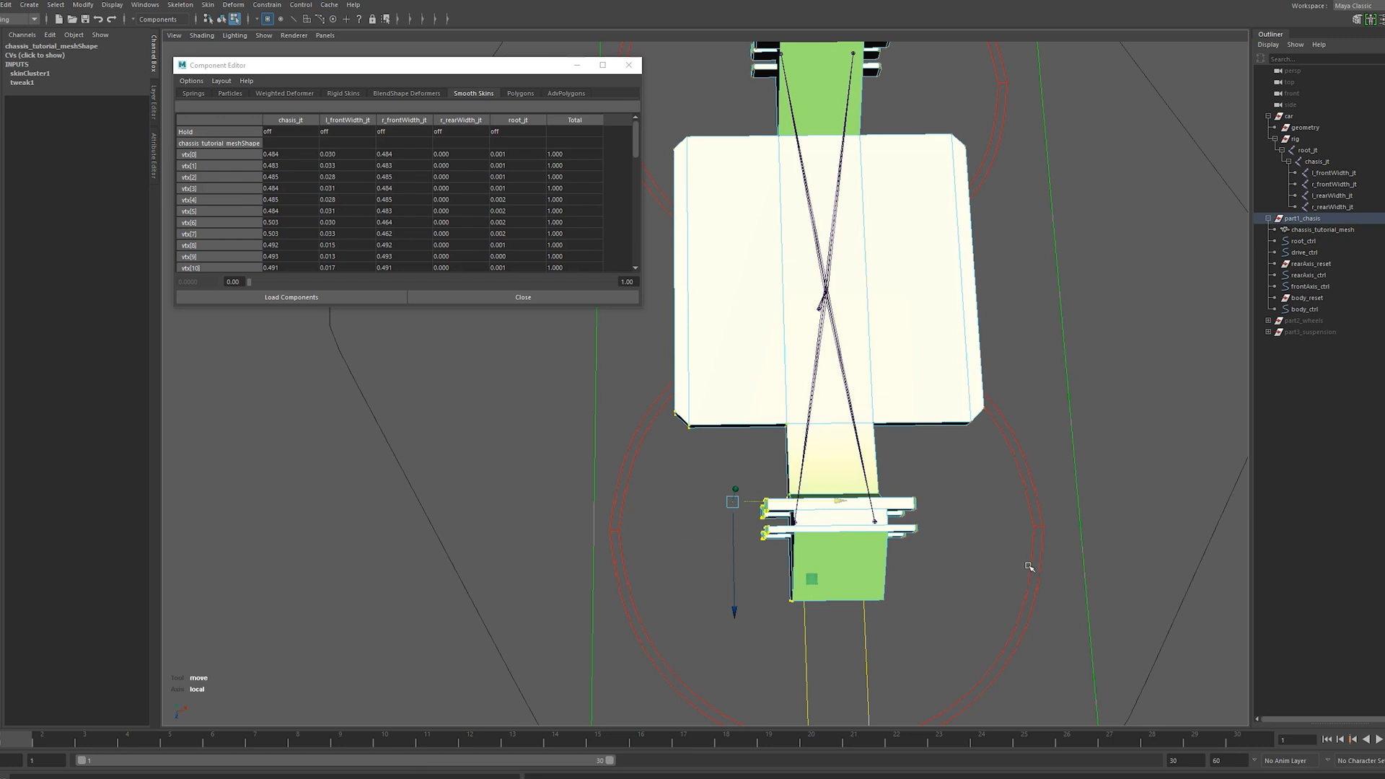
{"action": "mouse_move", "coordinate": [751, 609]}
{"action": "left_mouse_down", "text": "alt"}
{"action": "mouse_move", "coordinate": [601, 522]}
{"action": "mouse_move", "coordinate": [611, 498]}
{"action": "mouse_move", "coordinate": [670, 521]}
{"action": "mouse_move", "coordinate": [721, 462]}
{"action": "mouse_move", "coordinate": [707, 473]}
{"action": "mouse_move", "coordinate": [720, 506]}
{"action": "left_mouse_up", "text": "alt"}
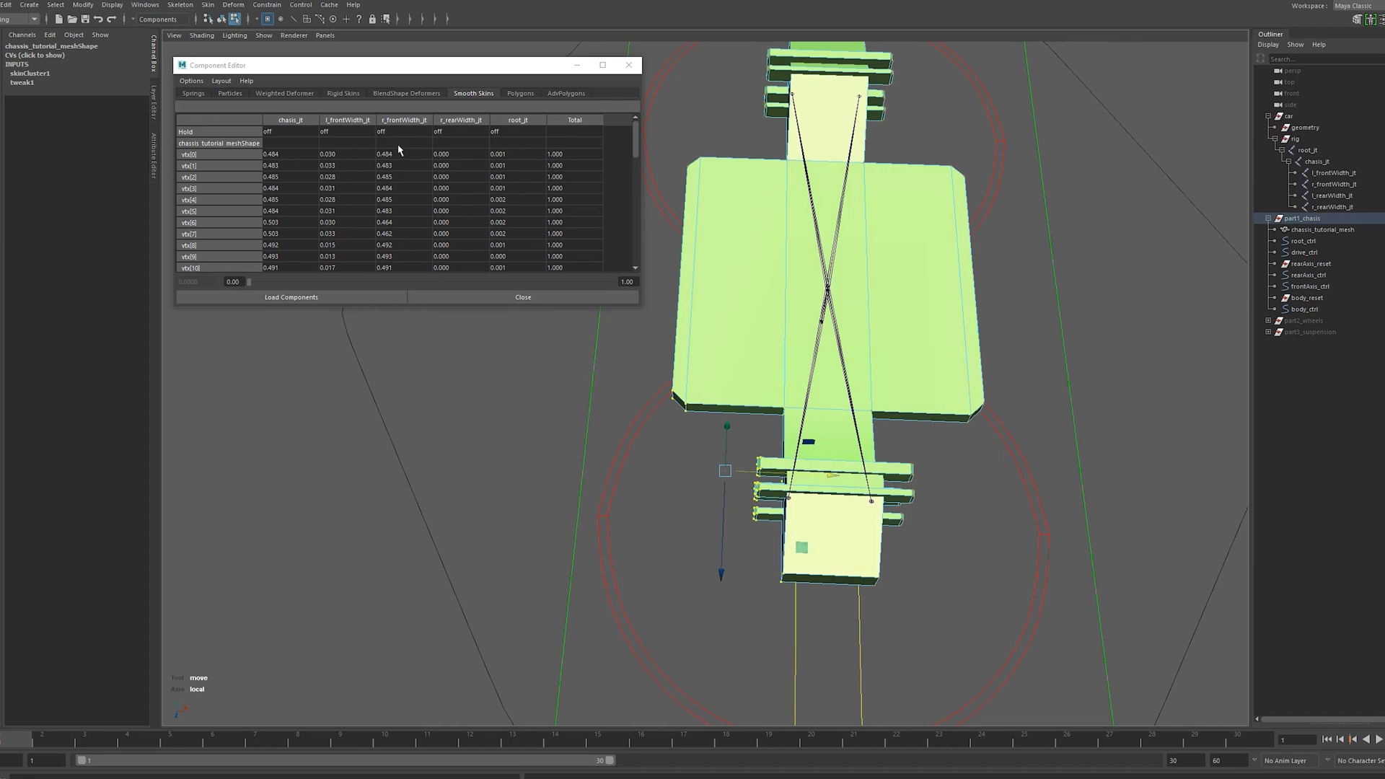
{"action": "left_click_drag", "start_coordinate": [399, 149], "coordinate": [404, 256]}
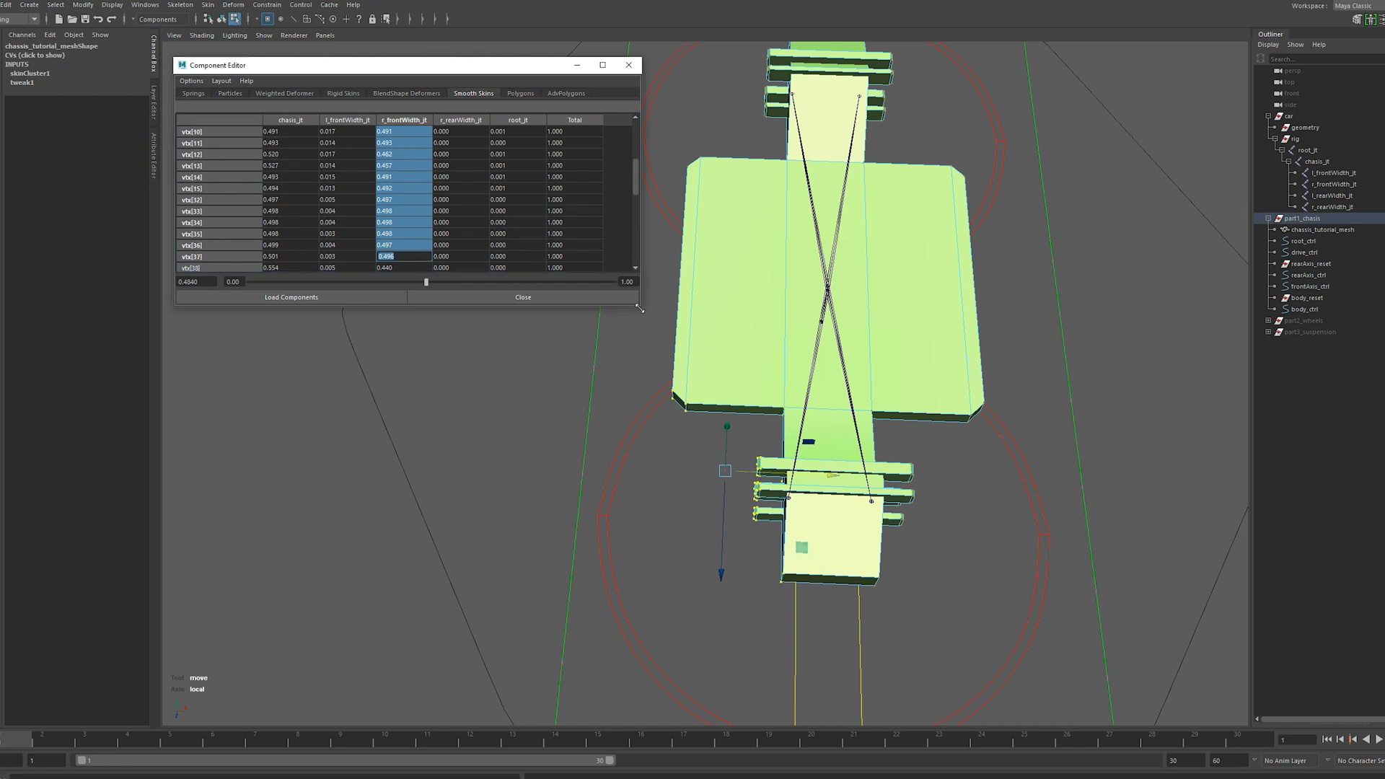
{"action": "left_click_drag", "start_coordinate": [639, 307], "coordinate": [647, 562]}
{"action": "left_click_drag", "start_coordinate": [627, 702], "coordinate": [640, 719]}
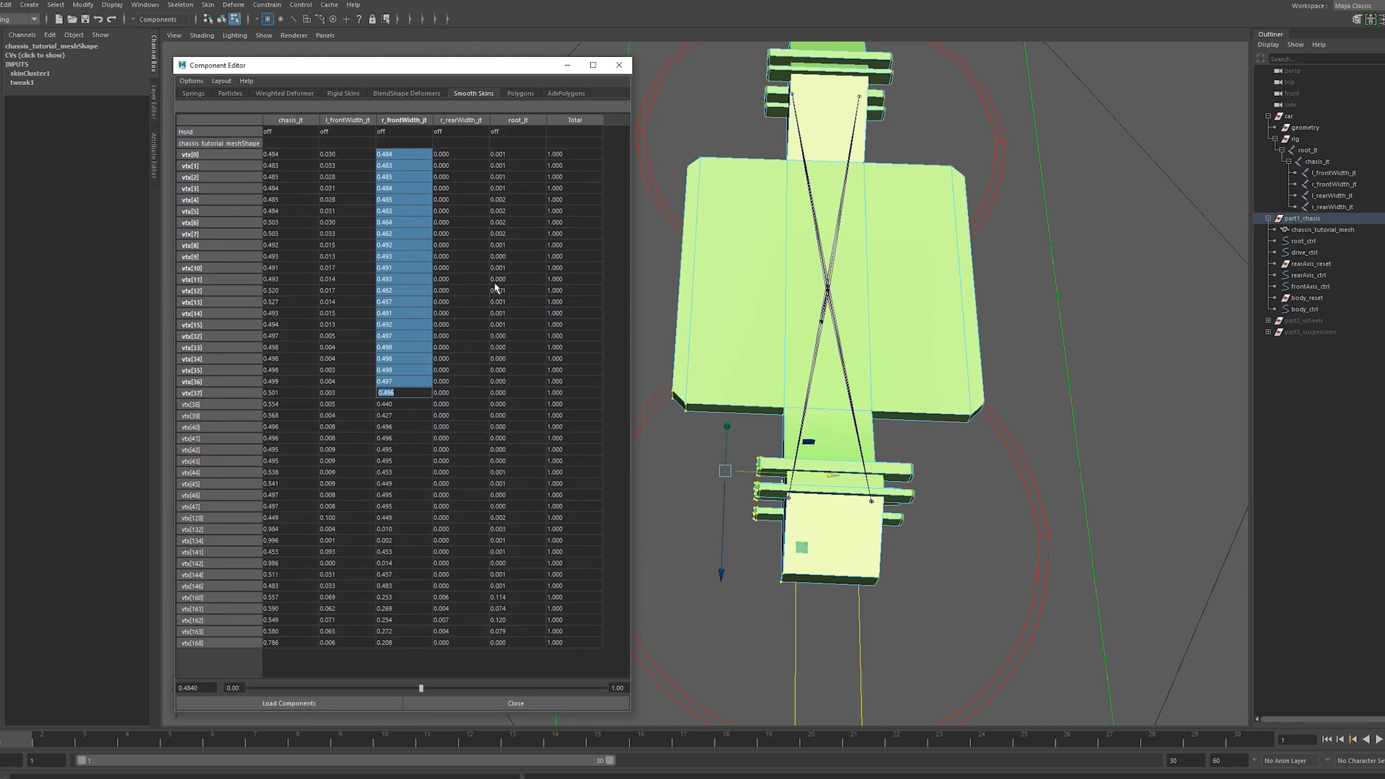
{"action": "left_click_drag", "start_coordinate": [404, 157], "coordinate": [419, 648]}
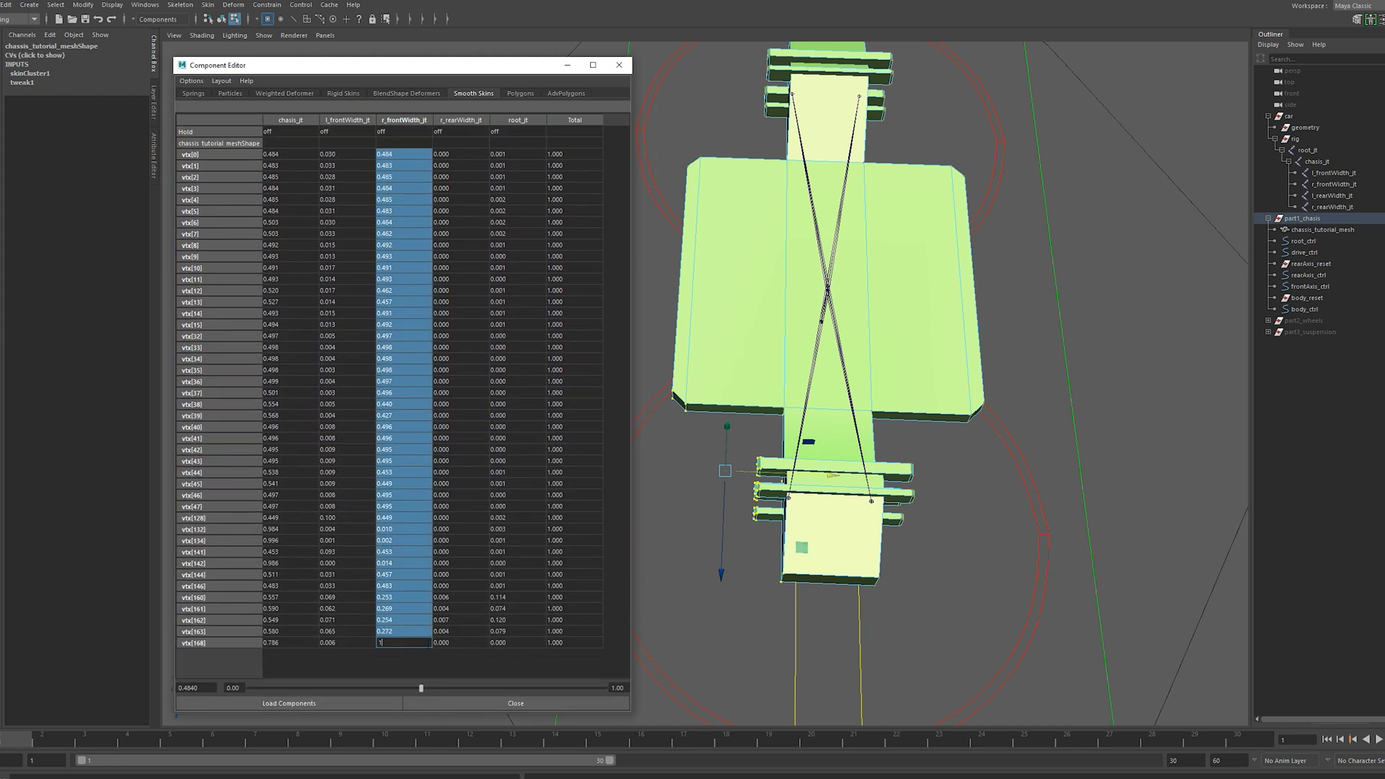
{"action": "type", "text": "1"}
{"action": "key", "text": "Return"}
Select the chassis vertices on the l_frontWidth_jt side and set their l_frontWidth_jt skin weight to 1
{"action": "left_click_drag", "start_coordinate": [1091, 339], "coordinate": [829, 627]}
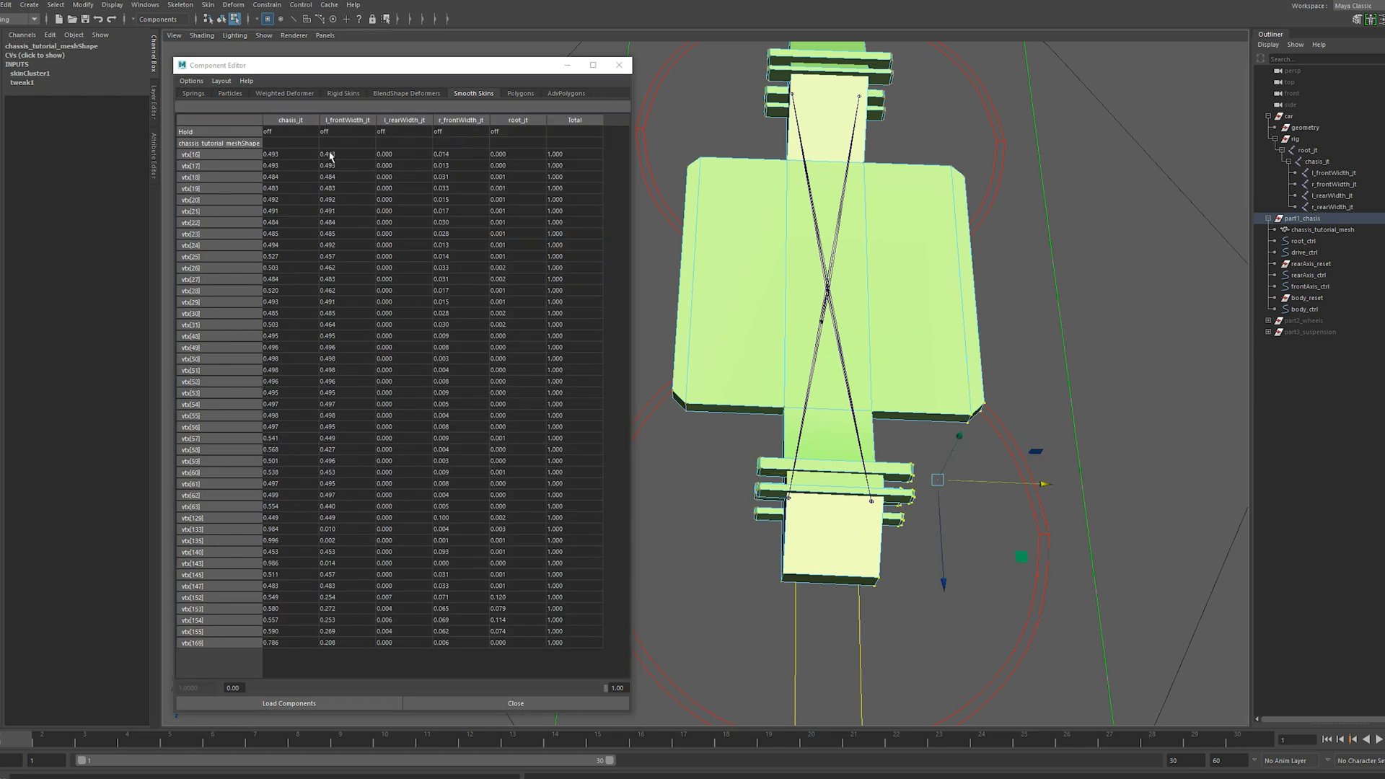
{"action": "left_click_drag", "start_coordinate": [330, 155], "coordinate": [349, 647]}
{"action": "type", "text": "1"}
{"action": "key", "text": "Return"}
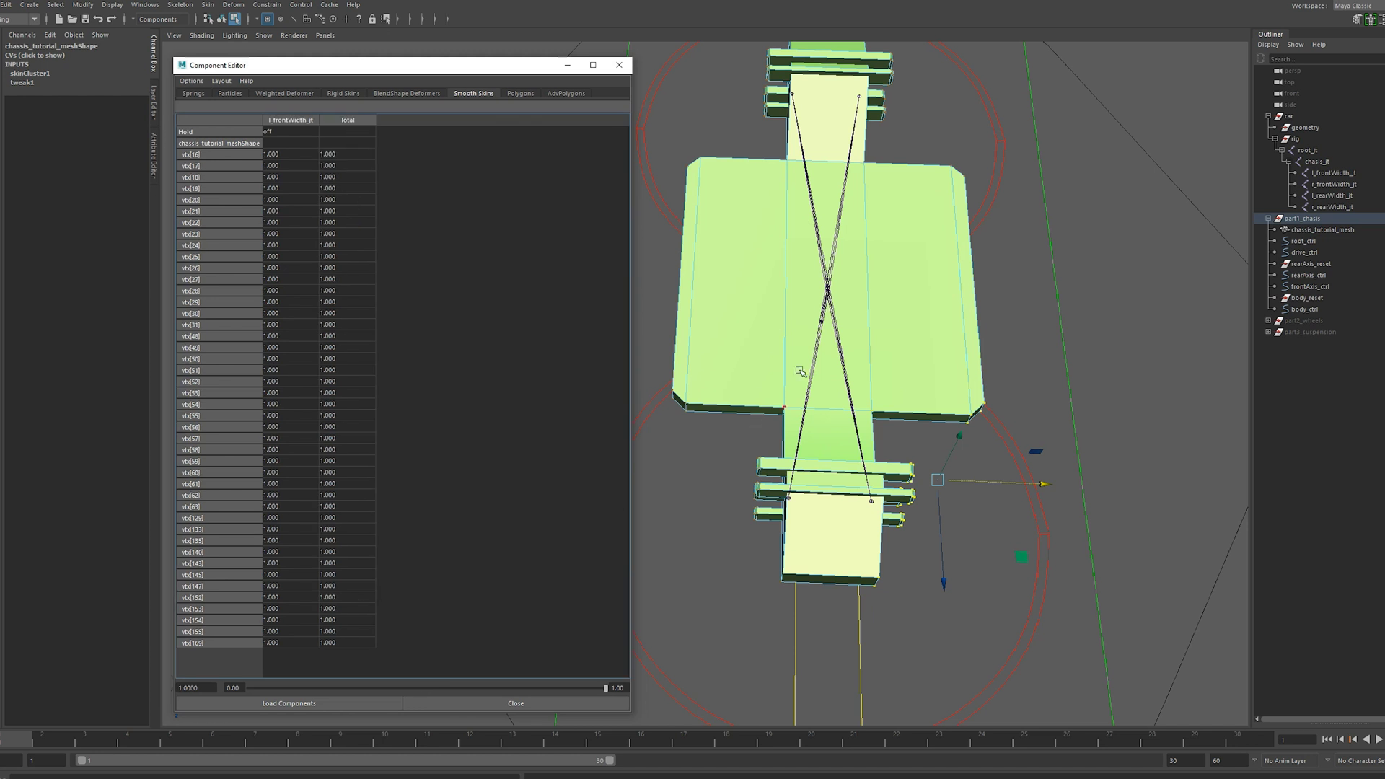
Select the rear chassis vertices on the r_rearWidth_jt side and set their r_rearWidth_jt skin weight to 1
{"action": "left_click_drag", "start_coordinate": [801, 256], "coordinate": [815, 342], "text": "alt"}
{"action": "middle_click_drag", "start_coordinate": [715, 115], "coordinate": [759, 192], "text": "alt"}
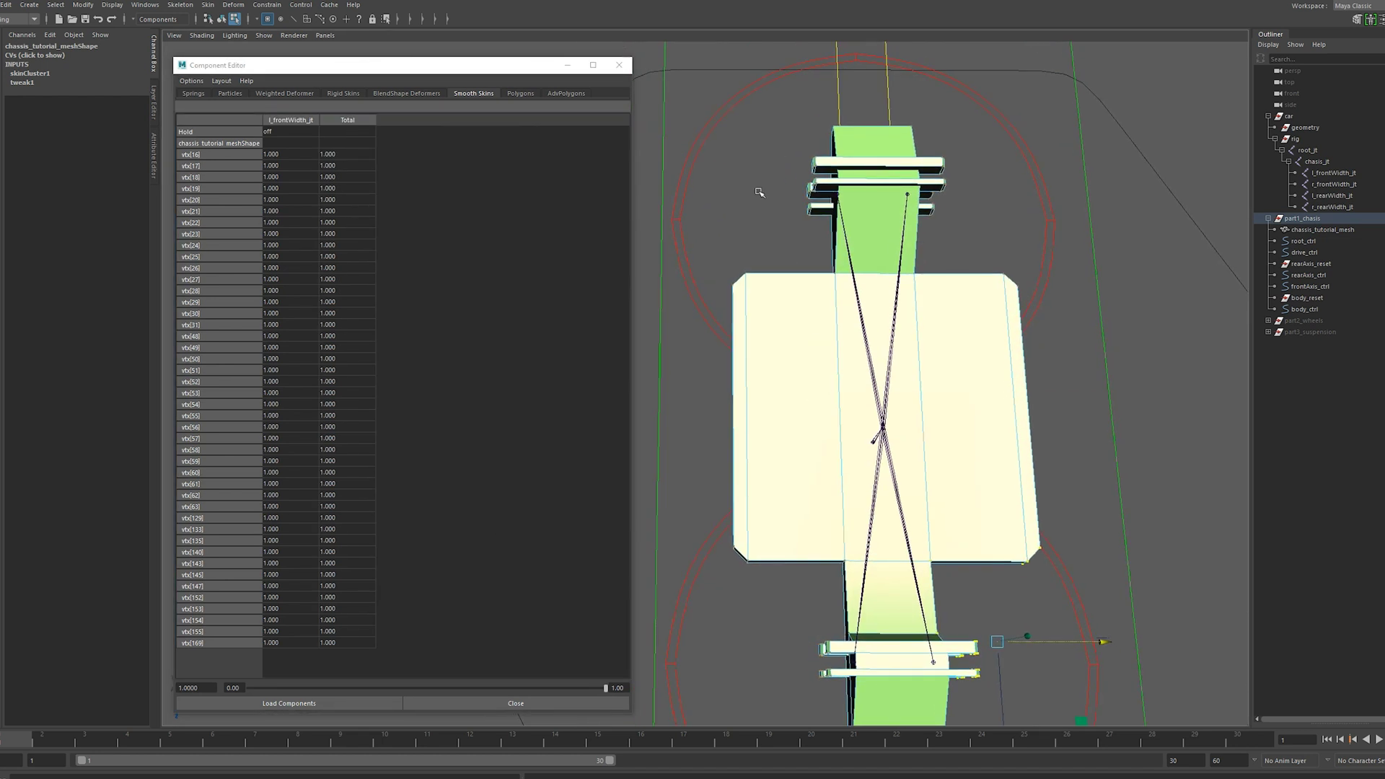
{"action": "left_click_drag", "start_coordinate": [732, 184], "coordinate": [870, 363]}
{"action": "left_click_drag", "start_coordinate": [442, 155], "coordinate": [467, 622]}
{"action": "type", "text": "1"}
{"action": "key", "text": "Return"}
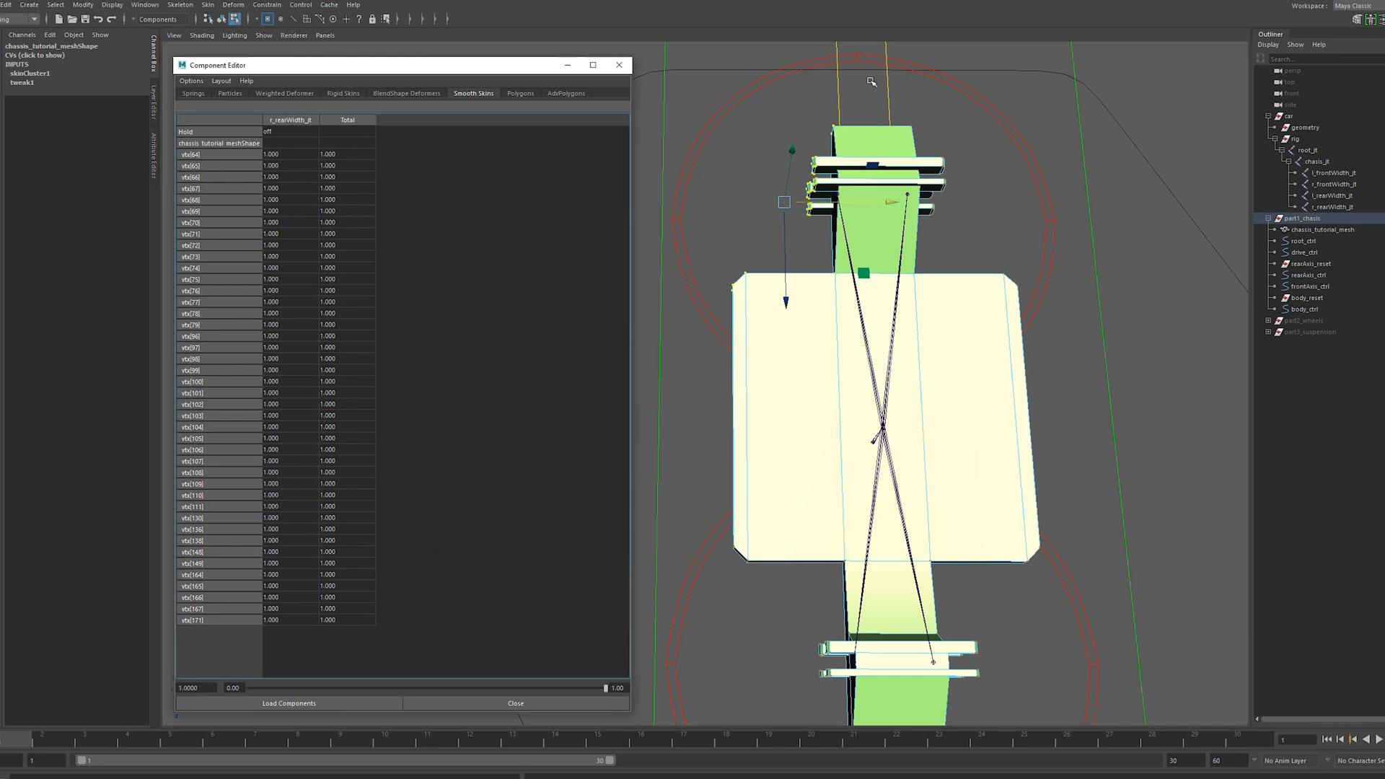
Set the l_rearWidth_jt skin weight to 1 for the chassis vertices on that side, and leave the Component Editor for object mode
{"action": "left_click_drag", "start_coordinate": [872, 82], "coordinate": [1126, 427]}
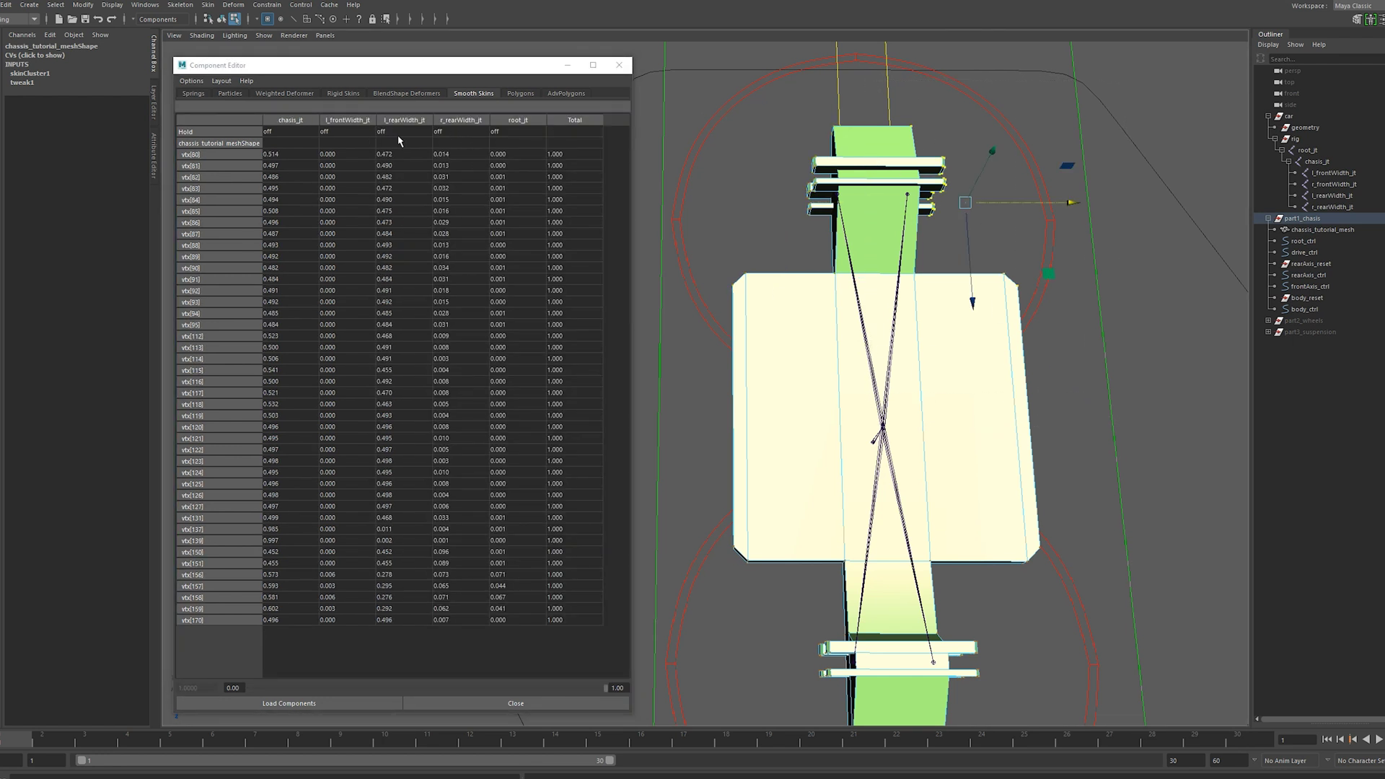
{"action": "left_click_drag", "start_coordinate": [396, 151], "coordinate": [424, 617]}
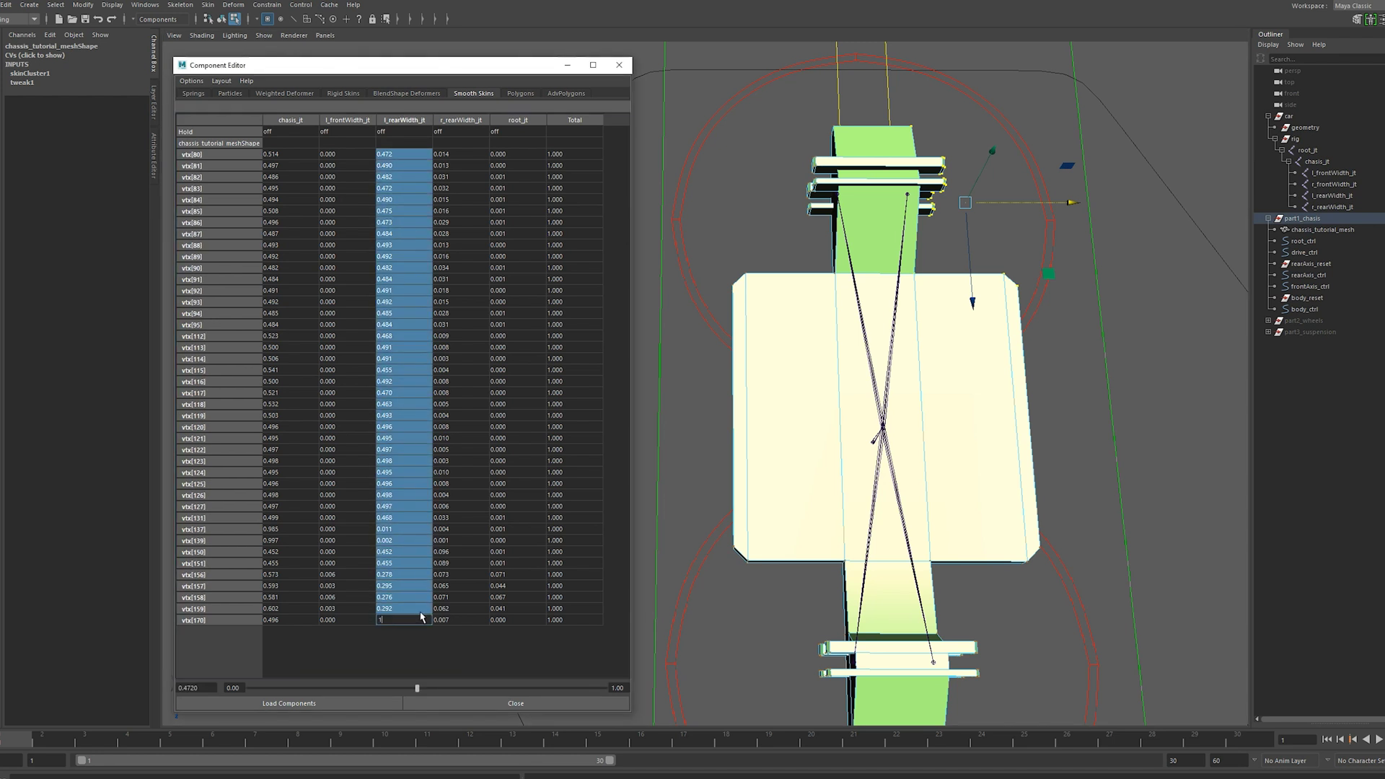
{"action": "type", "text": "1"}
{"action": "key", "text": "Return"}
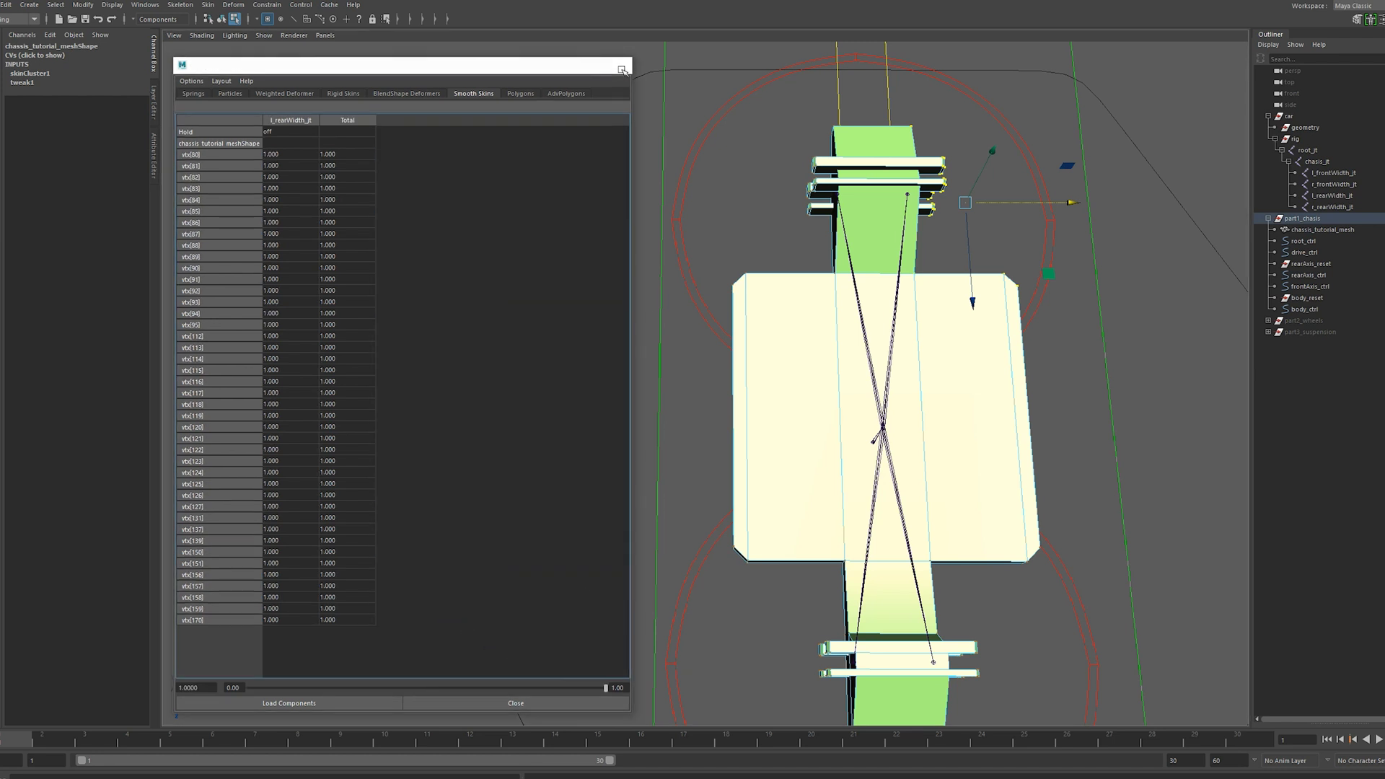
{"action": "left_click", "coordinate": [619, 65]}
{"action": "left_click", "coordinate": [454, 211]}
{"action": "scroll", "coordinate": [455, 211], "scroll_direction": "down", "scroll_amount": 4}
{"action": "left_click_drag", "start_coordinate": [454, 211], "coordinate": [462, 289], "text": "alt"}
{"action": "key", "text": "F8"}
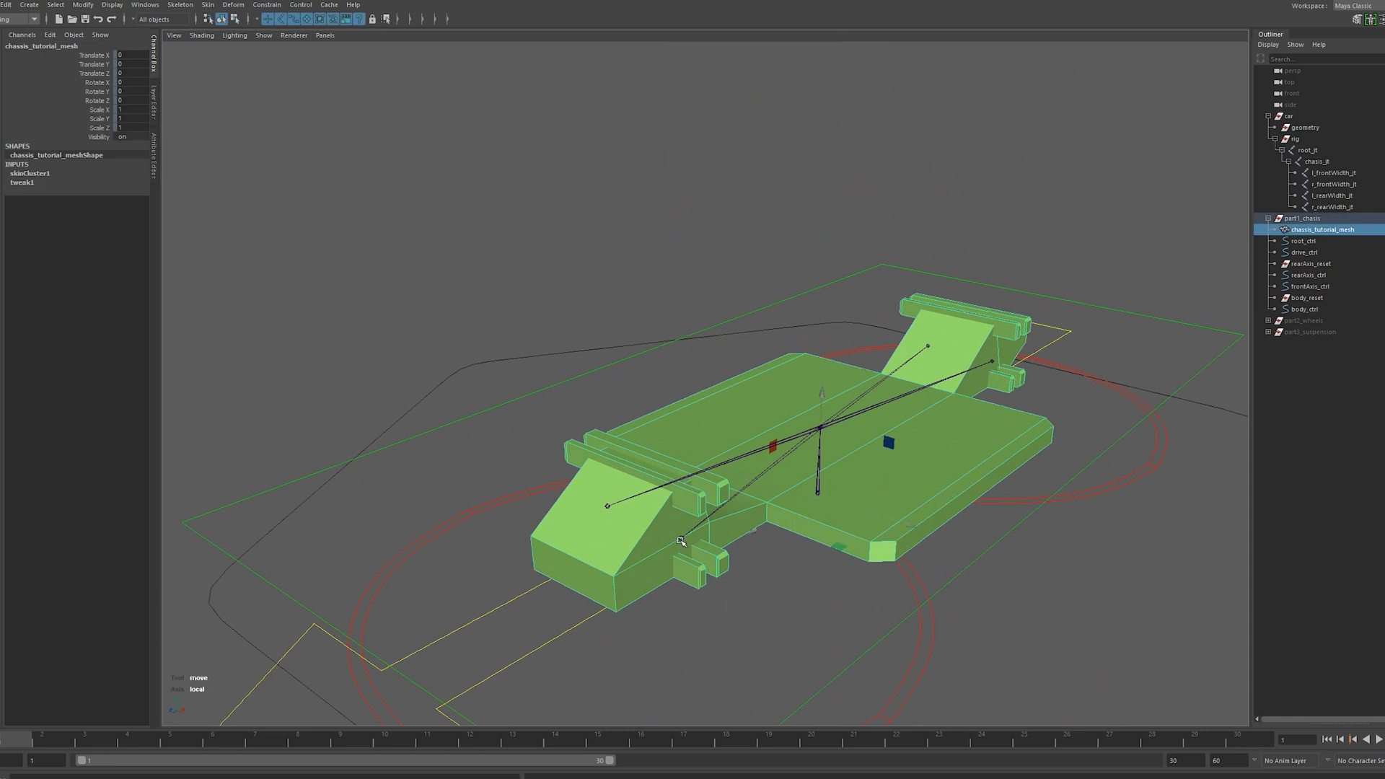
Test the chassis skinning by moving l_frontWidth_jt, alone and together with l_rearWidth_jt, undoing each move
{"action": "left_click", "coordinate": [681, 540]}
{"action": "left_click_drag", "start_coordinate": [681, 540], "coordinate": [707, 554], "text": "alt"}
{"action": "left_click_drag", "start_coordinate": [845, 606], "coordinate": [876, 618]}
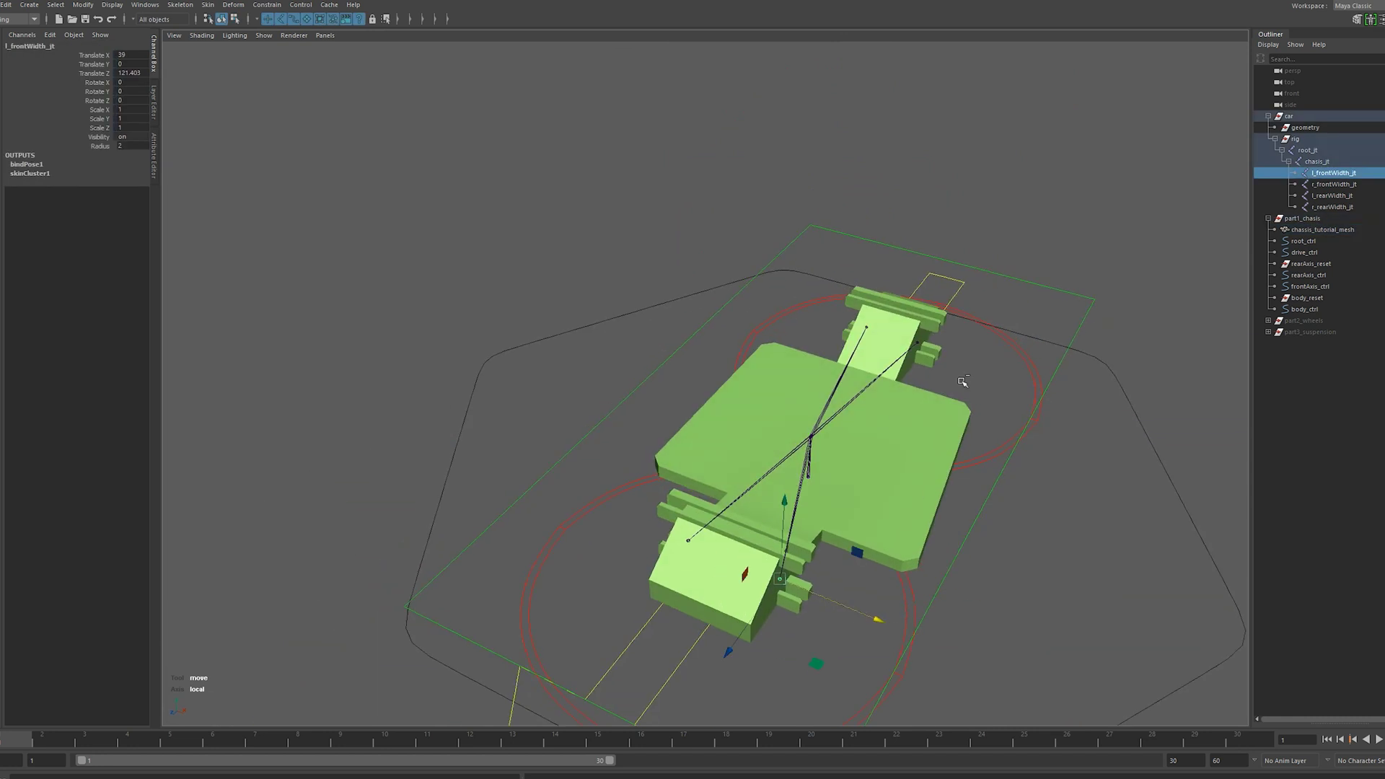
{"action": "key", "text": "ctrl+z"}
{"action": "left_click", "coordinate": [919, 341], "text": "shift"}
{"action": "left_click_drag", "start_coordinate": [920, 341], "coordinate": [820, 492], "text": "alt"}
{"action": "key", "text": "ctrl+z"}
Test the opposite side's skinning with r_frontWidth_jt and r_rearWidth_jt selected together, and clear the selection
{"action": "left_click", "coordinate": [793, 516]}
{"action": "left_click", "coordinate": [825, 307], "text": "shift"}
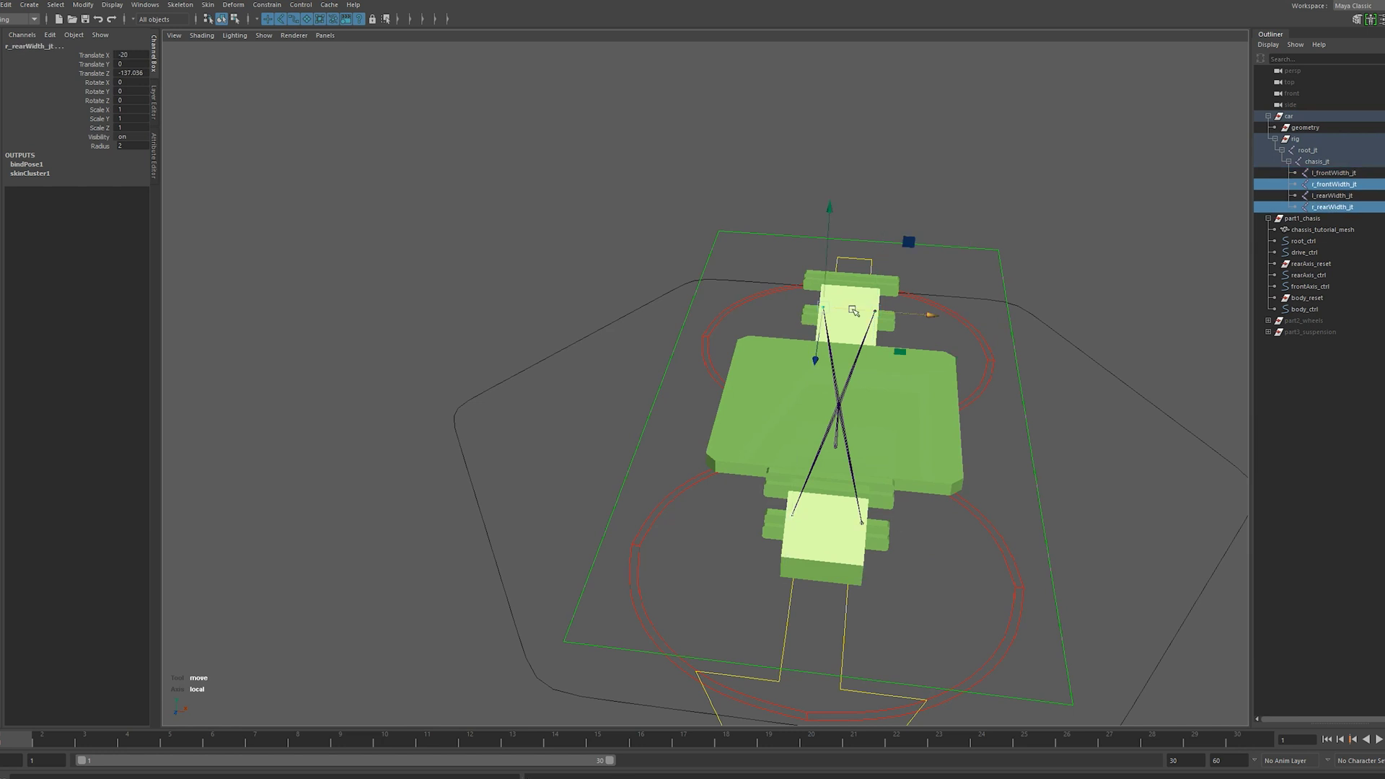
{"action": "left_click_drag", "start_coordinate": [926, 313], "coordinate": [801, 435], "text": "alt"}
{"action": "middle_click_drag", "start_coordinate": [801, 435], "coordinate": [871, 368], "text": "alt"}
{"action": "left_click", "coordinate": [888, 320]}
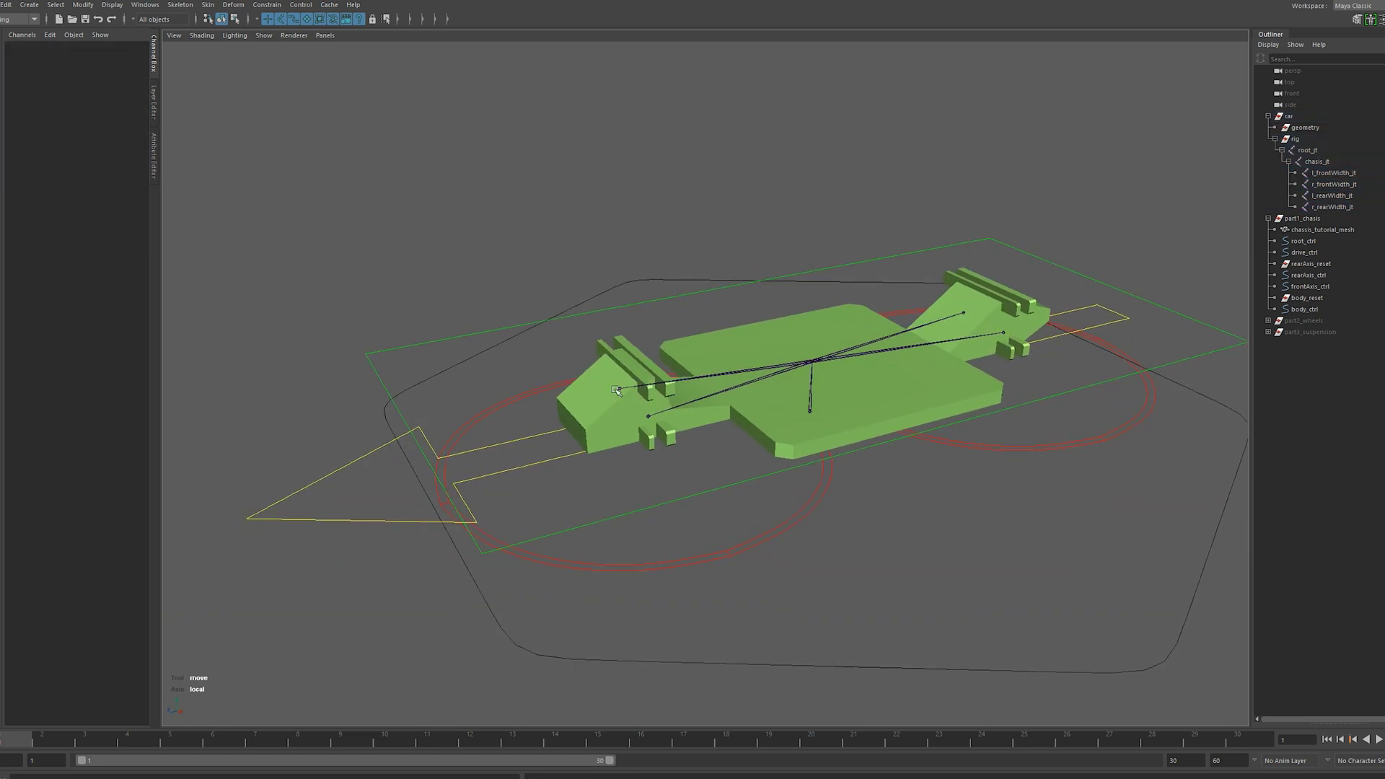
Parent chassis_tutorial_mesh under the geometry group of the car hierarchy
{"action": "left_click", "coordinate": [1308, 231]}
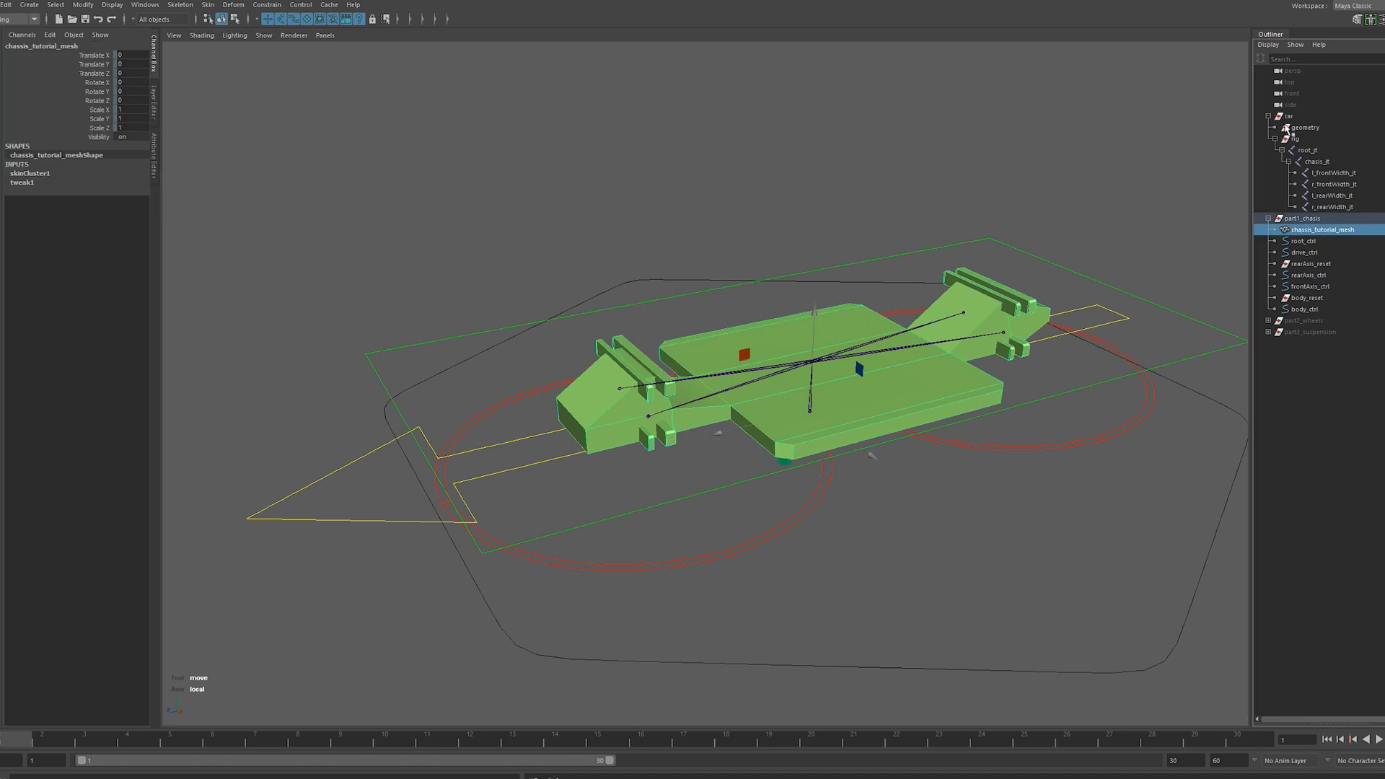
{"action": "left_click", "coordinate": [1308, 129], "text": "ctrl"}
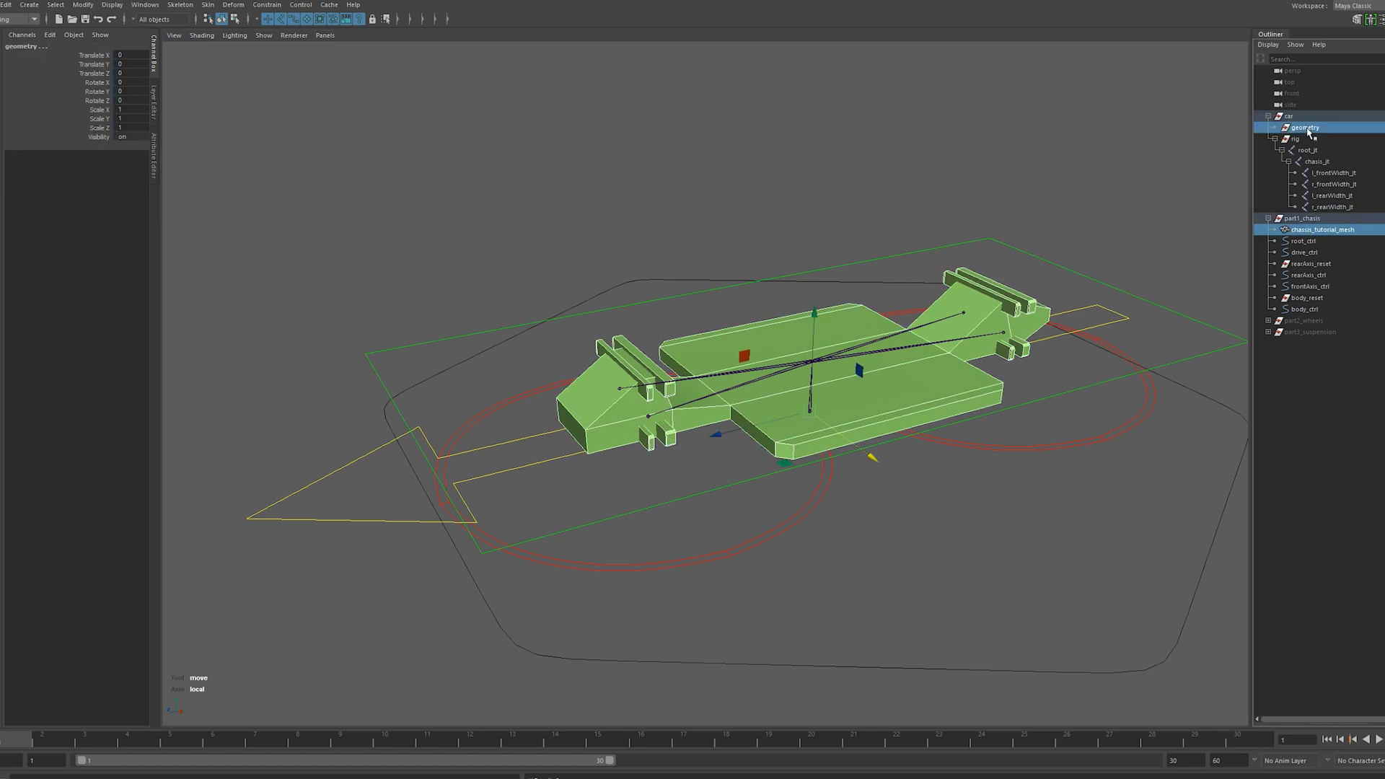
{"action": "left_click", "coordinate": [1326, 232]}
{"action": "middle_click_drag", "start_coordinate": [1327, 160], "coordinate": [1302, 129]}
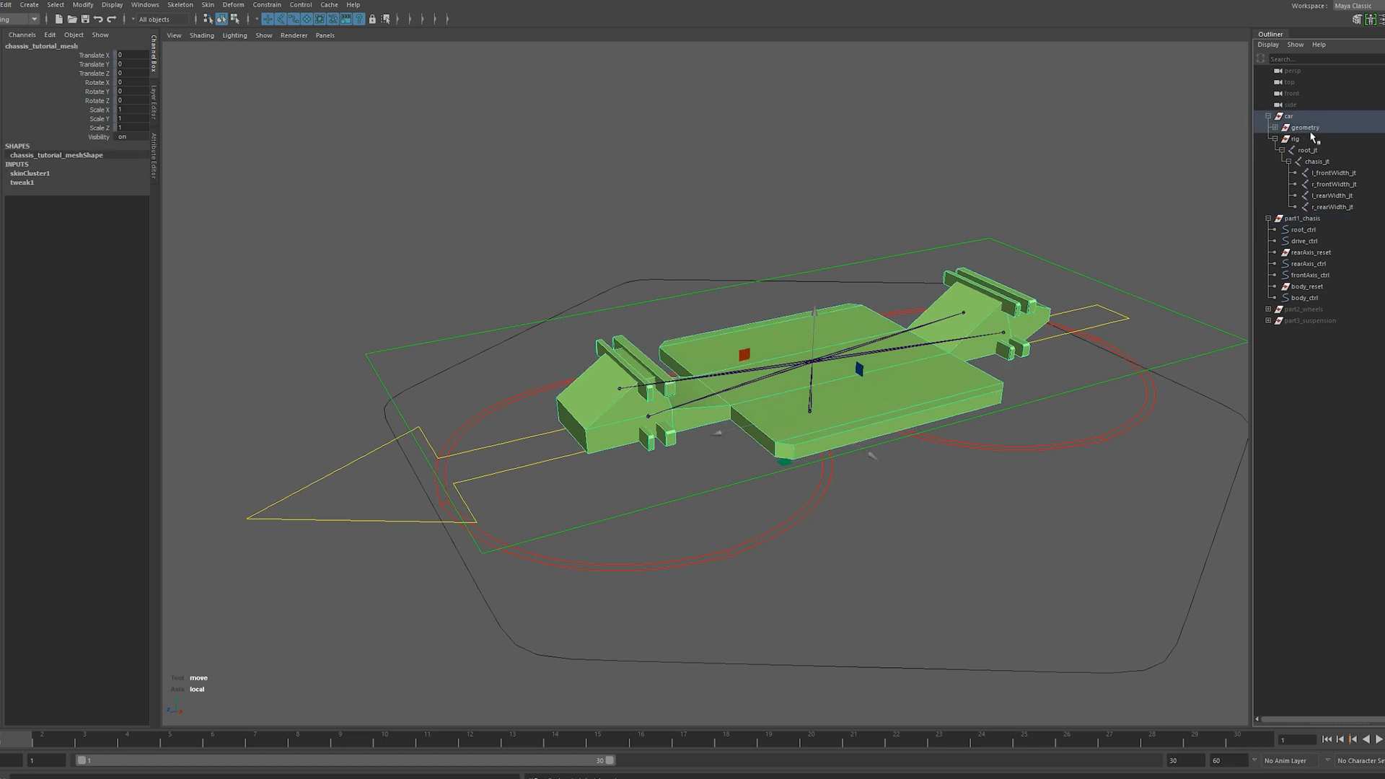
{"action": "left_click", "coordinate": [1229, 190]}
Move root_ctrl out of the part1_chasis group and parent it under the rig group
{"action": "left_click", "coordinate": [1314, 243]}
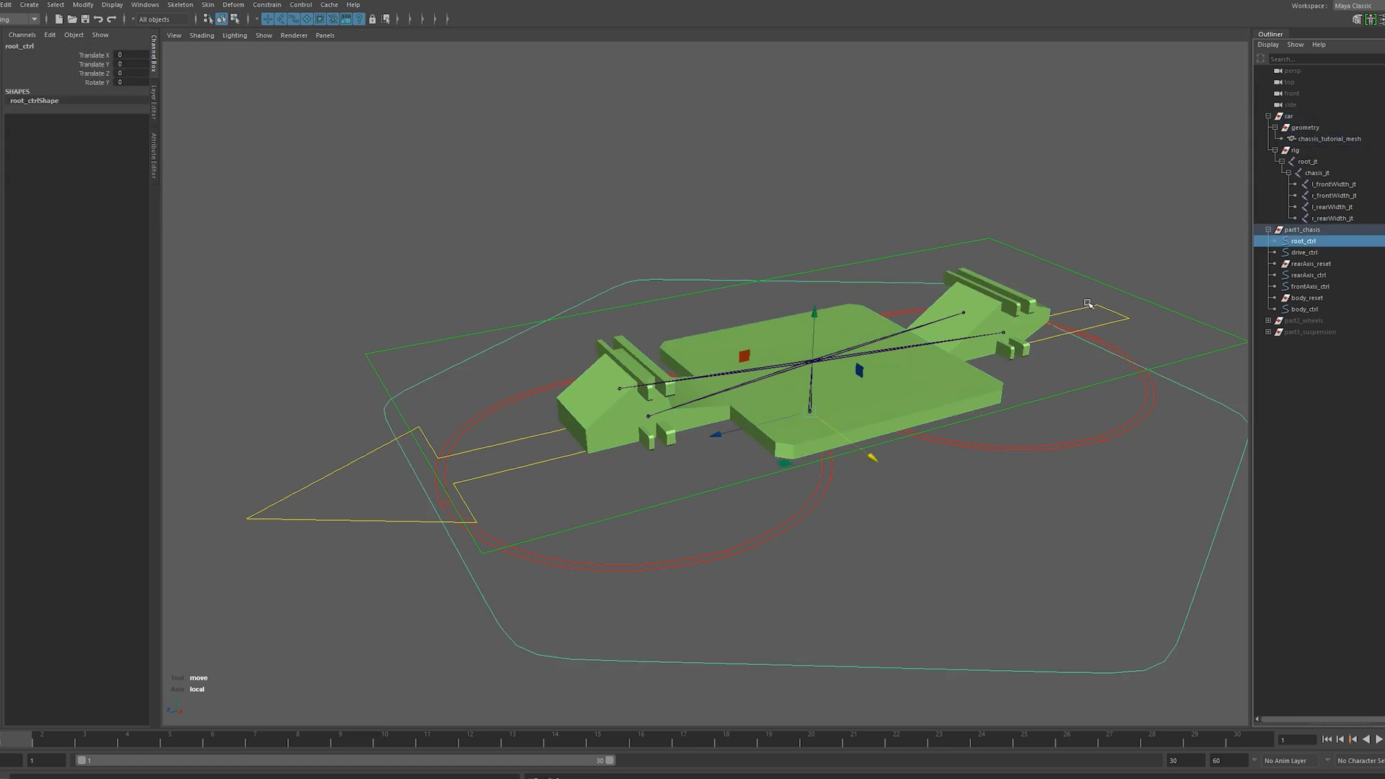
{"action": "scroll", "coordinate": [1039, 296], "scroll_direction": "down", "scroll_amount": 2}
{"action": "left_click_drag", "start_coordinate": [935, 300], "coordinate": [1113, 411], "text": "alt"}
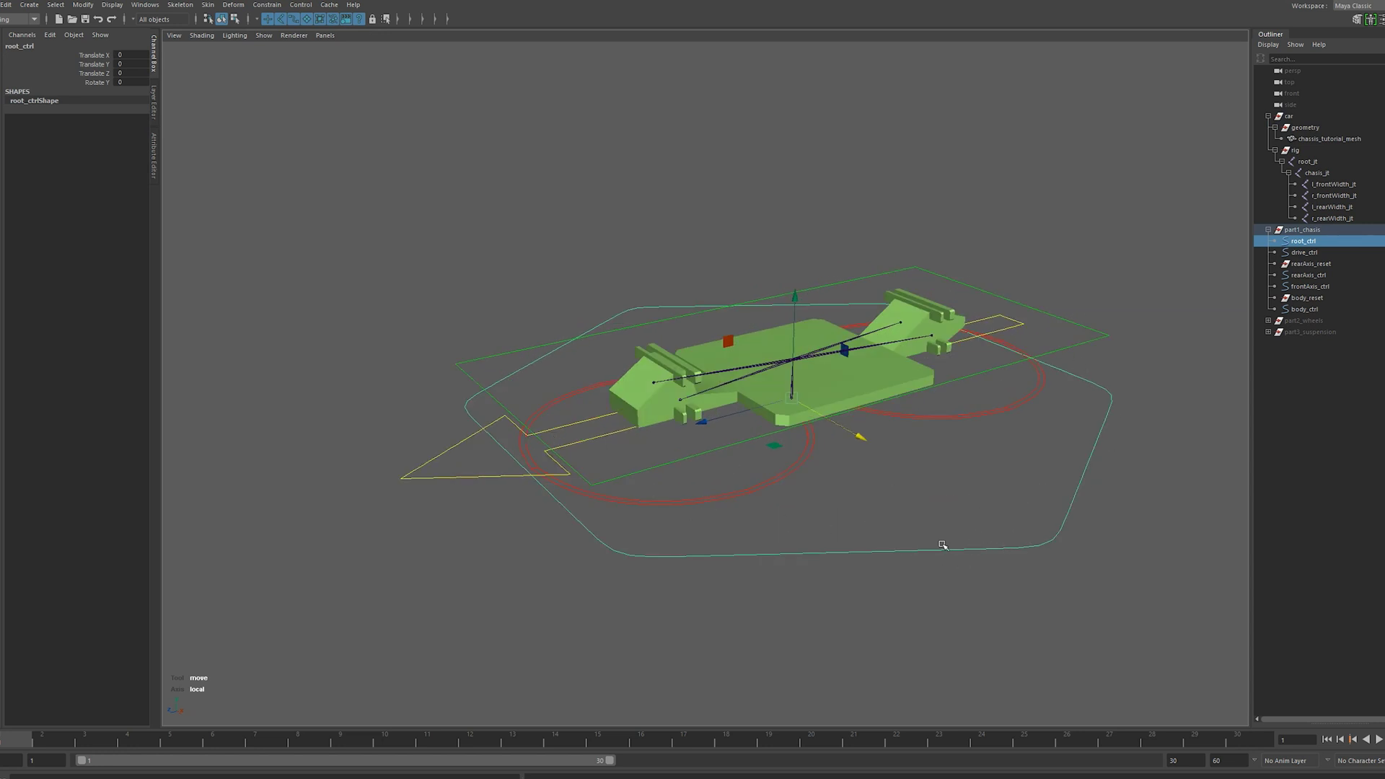
{"action": "left_click_drag", "start_coordinate": [942, 547], "coordinate": [941, 511], "text": "alt"}
{"action": "left_click", "coordinate": [1157, 412]}
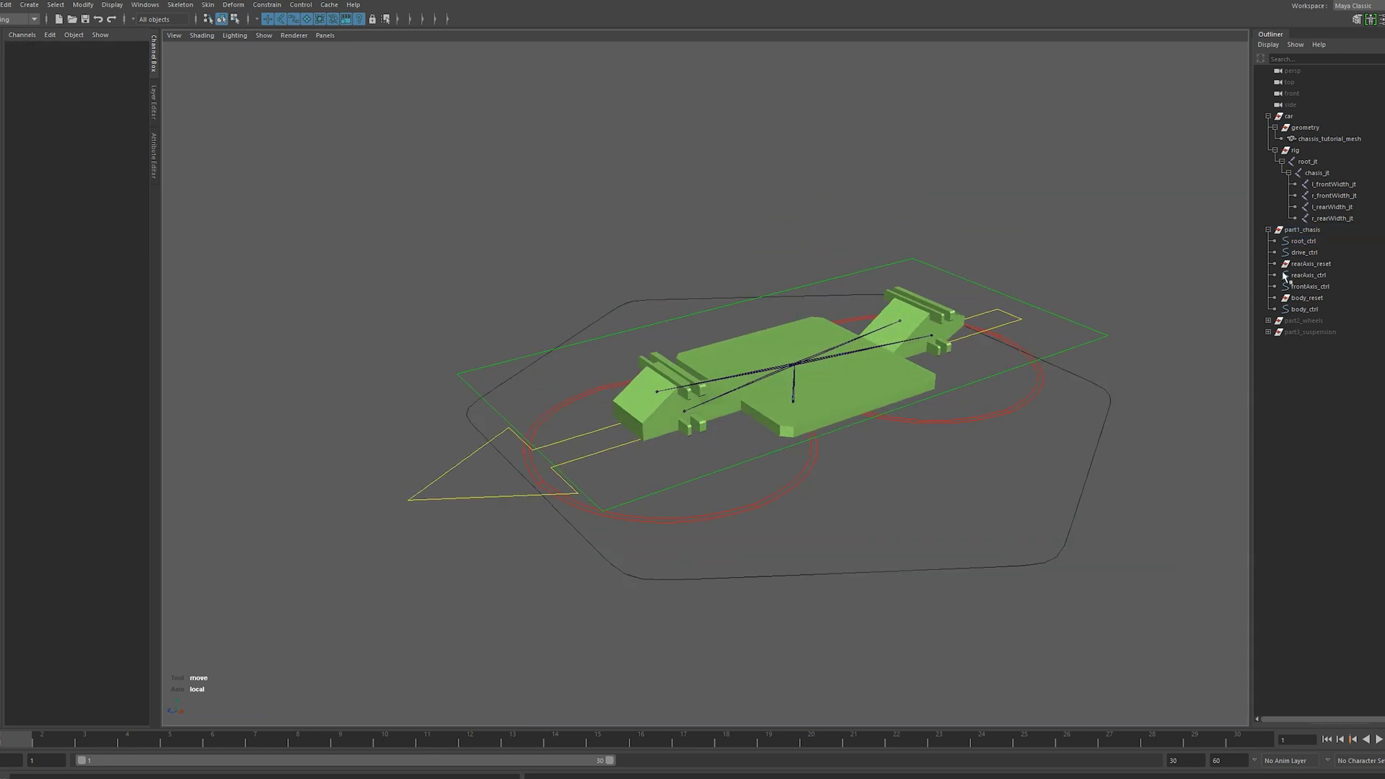
{"action": "left_click", "coordinate": [1303, 241]}
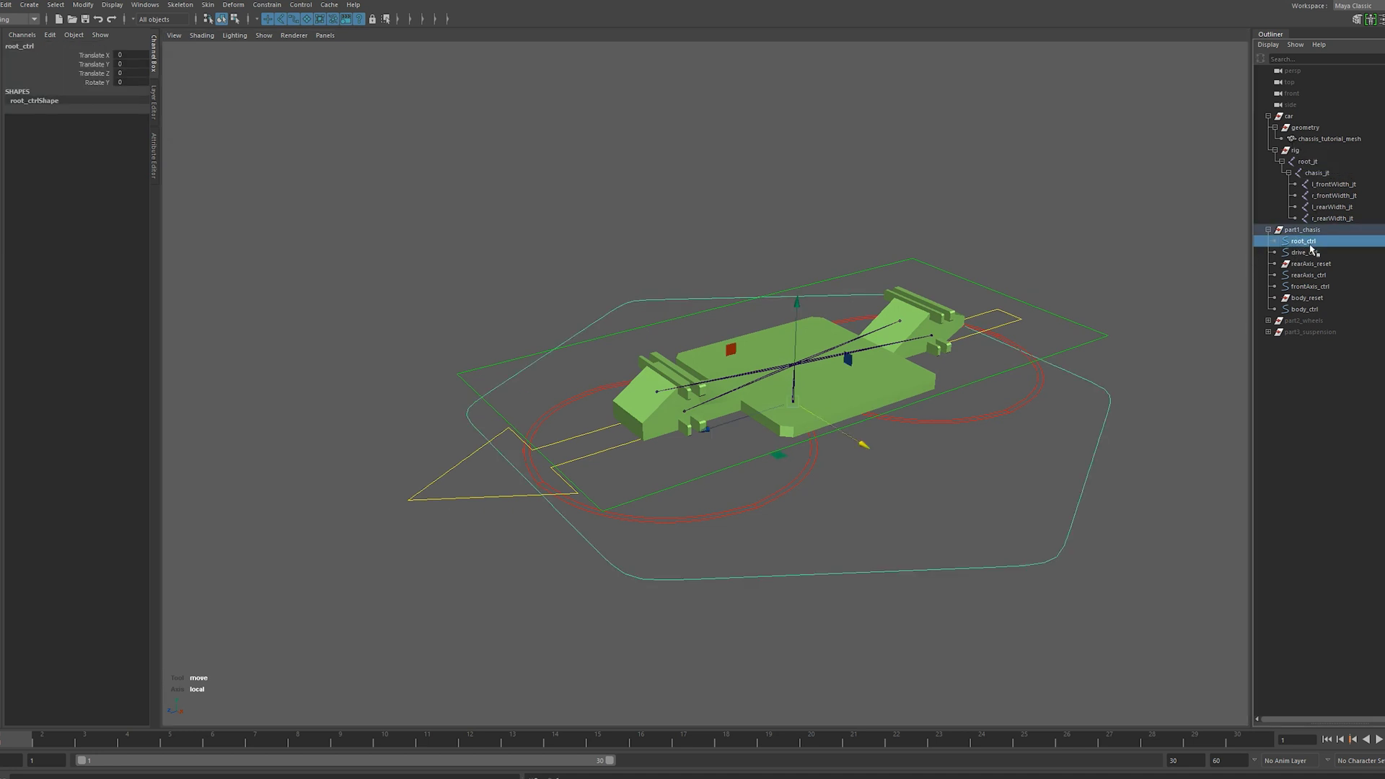
{"action": "middle_click_drag", "start_coordinate": [1309, 247], "coordinate": [1301, 160]}
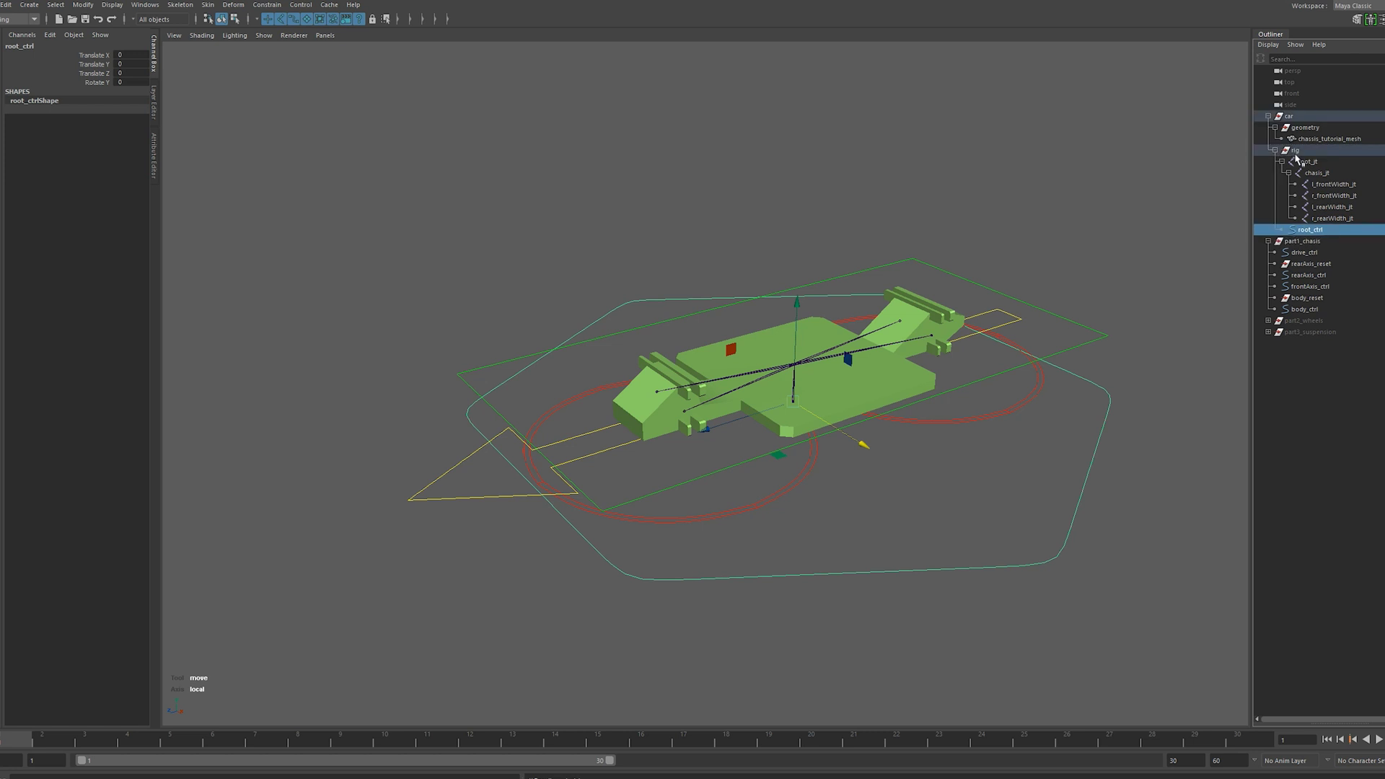
Parent-constrain root_jt to root_ctrl with Maintain offset on, all translate and rotate axes, and weight 1
{"action": "left_click", "coordinate": [1310, 161], "text": "ctrl"}
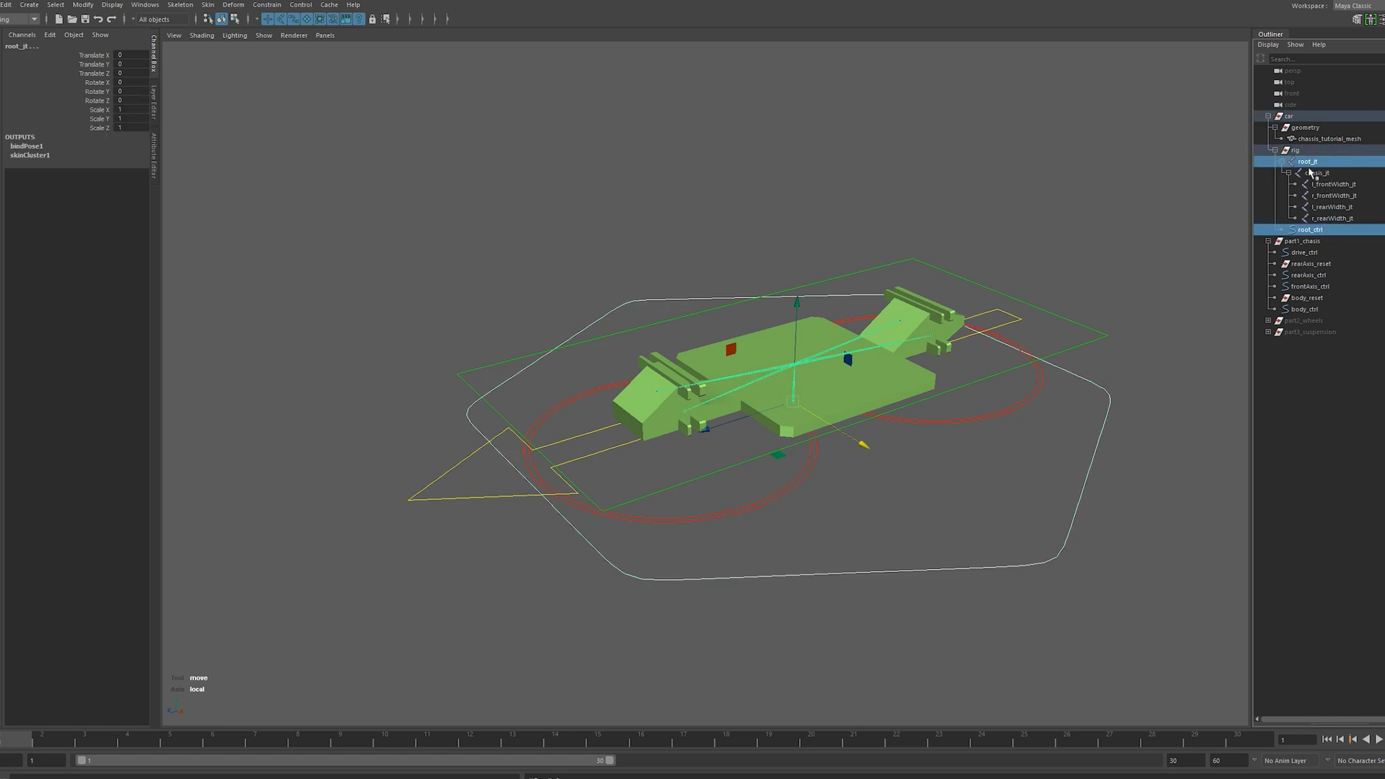
{"action": "left_click", "coordinate": [271, 5]}
{"action": "left_click", "coordinate": [376, 31]}
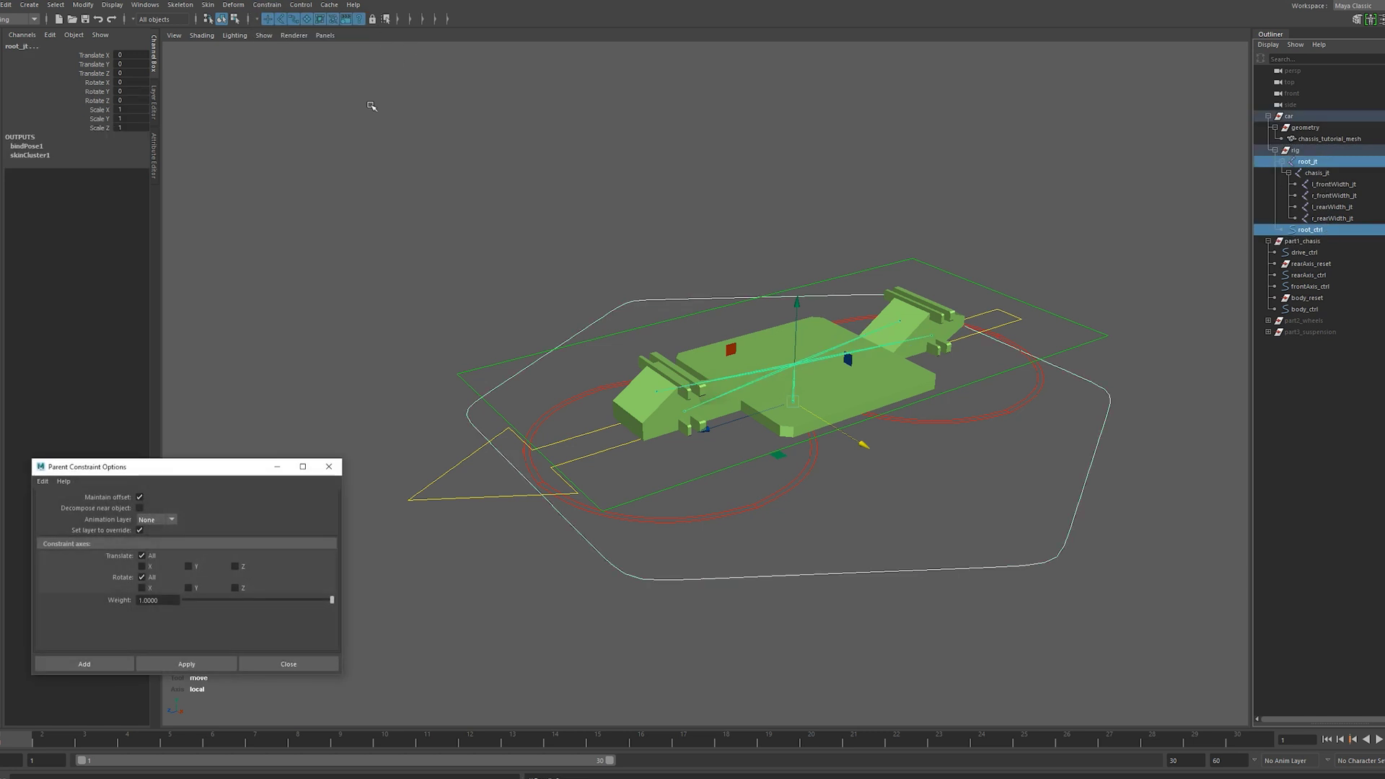
{"action": "left_click_drag", "start_coordinate": [191, 469], "coordinate": [209, 313]}
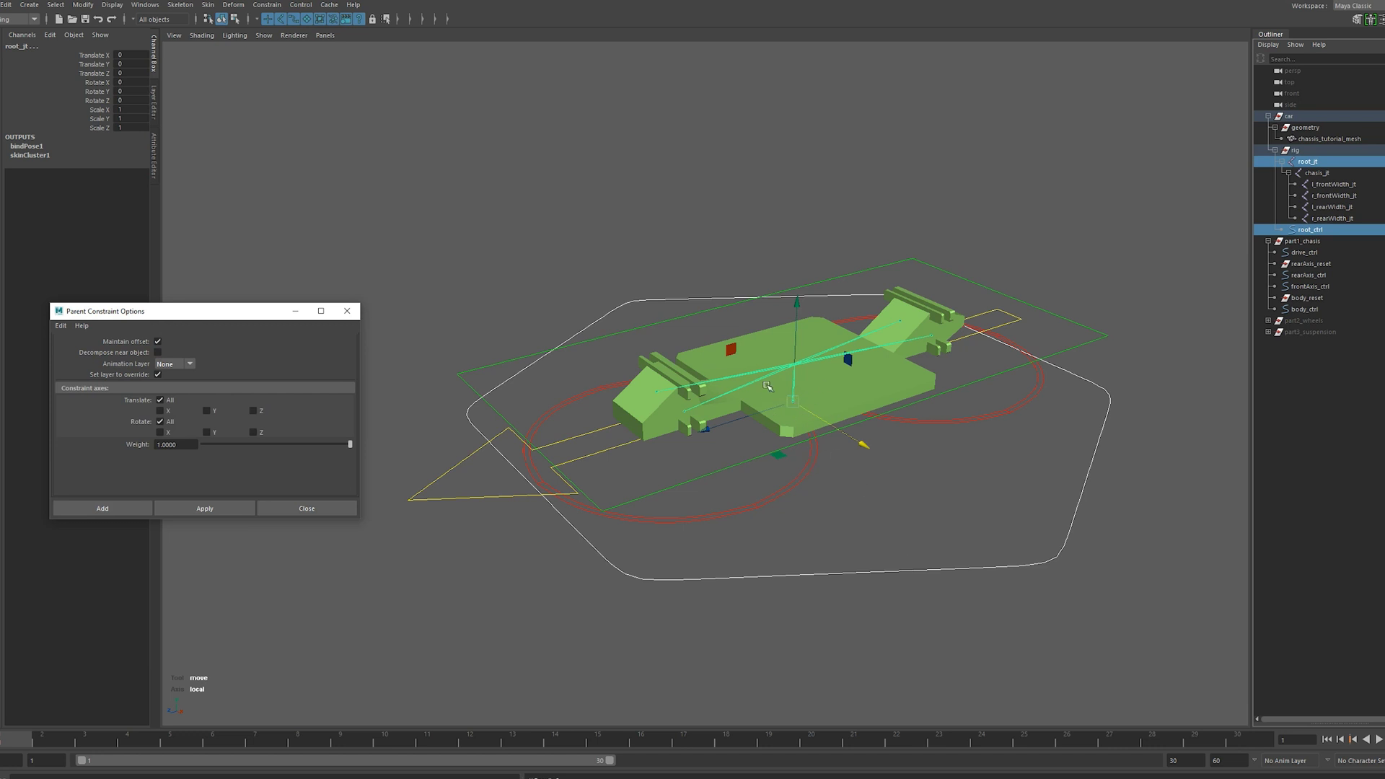
{"action": "left_click", "coordinate": [205, 509]}
Test the root constraint by moving root_ctrl with the chassis, undo the move and deselect the control
{"action": "left_click", "coordinate": [893, 575]}
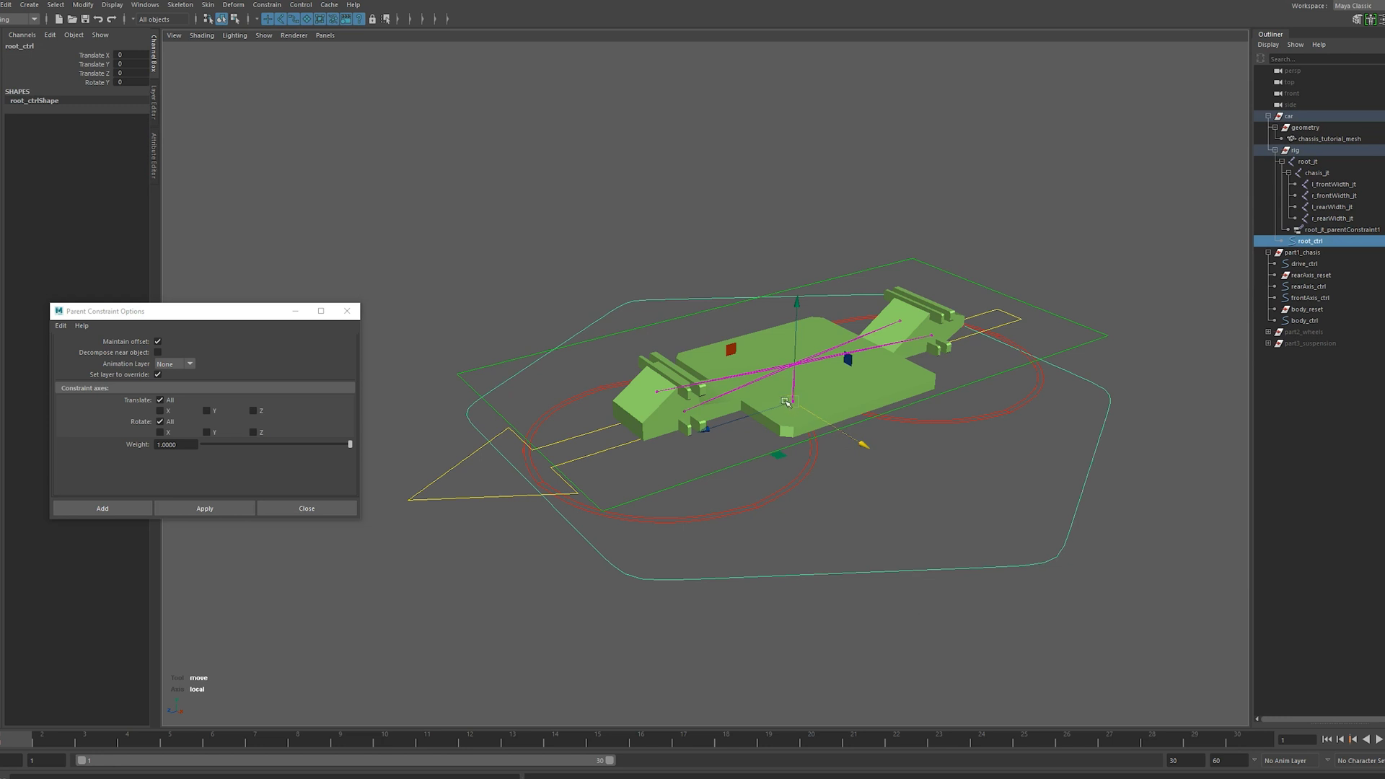
{"action": "mouse_move", "coordinate": [793, 401]}
{"action": "left_mouse_down"}
{"action": "mouse_move", "coordinate": [719, 334]}
{"action": "mouse_move", "coordinate": [765, 231]}
{"action": "mouse_move", "coordinate": [815, 410]}
{"action": "left_mouse_up"}
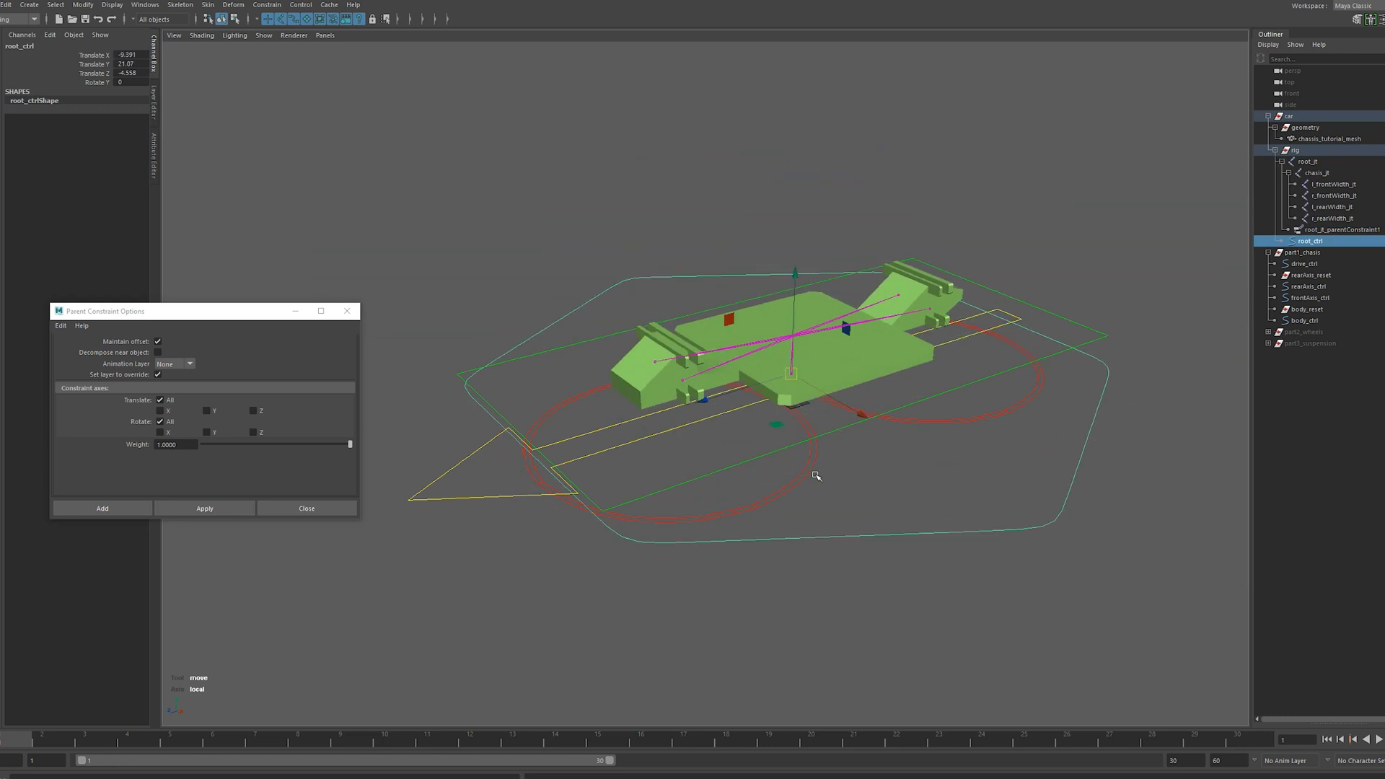
{"action": "left_click", "coordinate": [979, 154]}
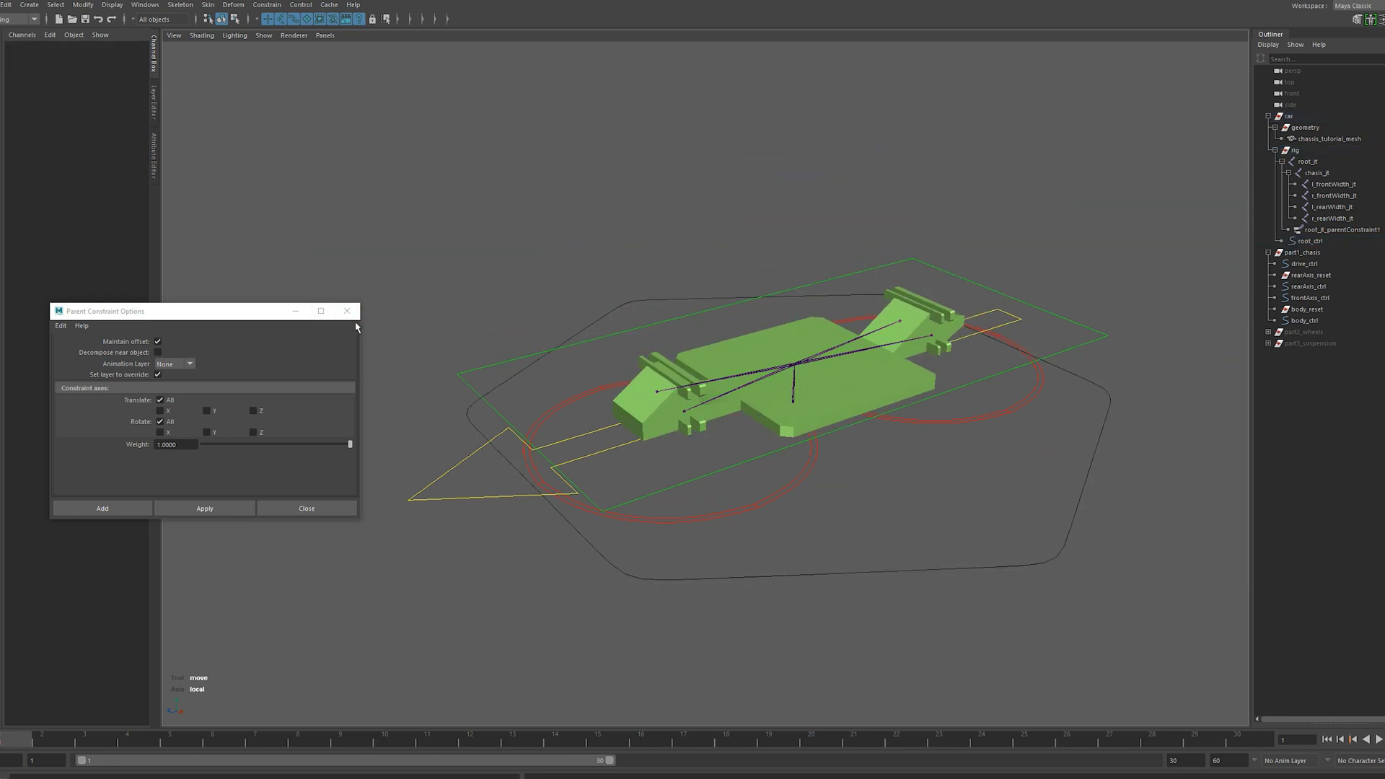
Close the Parent Constraint Options and examine drive_ctrl's steering and wheel spin, Steer Drive, Wheel Drive, width, length and radius attributes
{"action": "left_click", "coordinate": [347, 311]}
{"action": "mouse_move", "coordinate": [433, 470]}
{"action": "left_mouse_down", "text": "alt"}
{"action": "mouse_move", "coordinate": [432, 457]}
{"action": "mouse_move", "coordinate": [448, 464]}
{"action": "mouse_move", "coordinate": [437, 474]}
{"action": "left_mouse_up", "text": "alt"}
{"action": "left_click", "coordinate": [455, 469]}
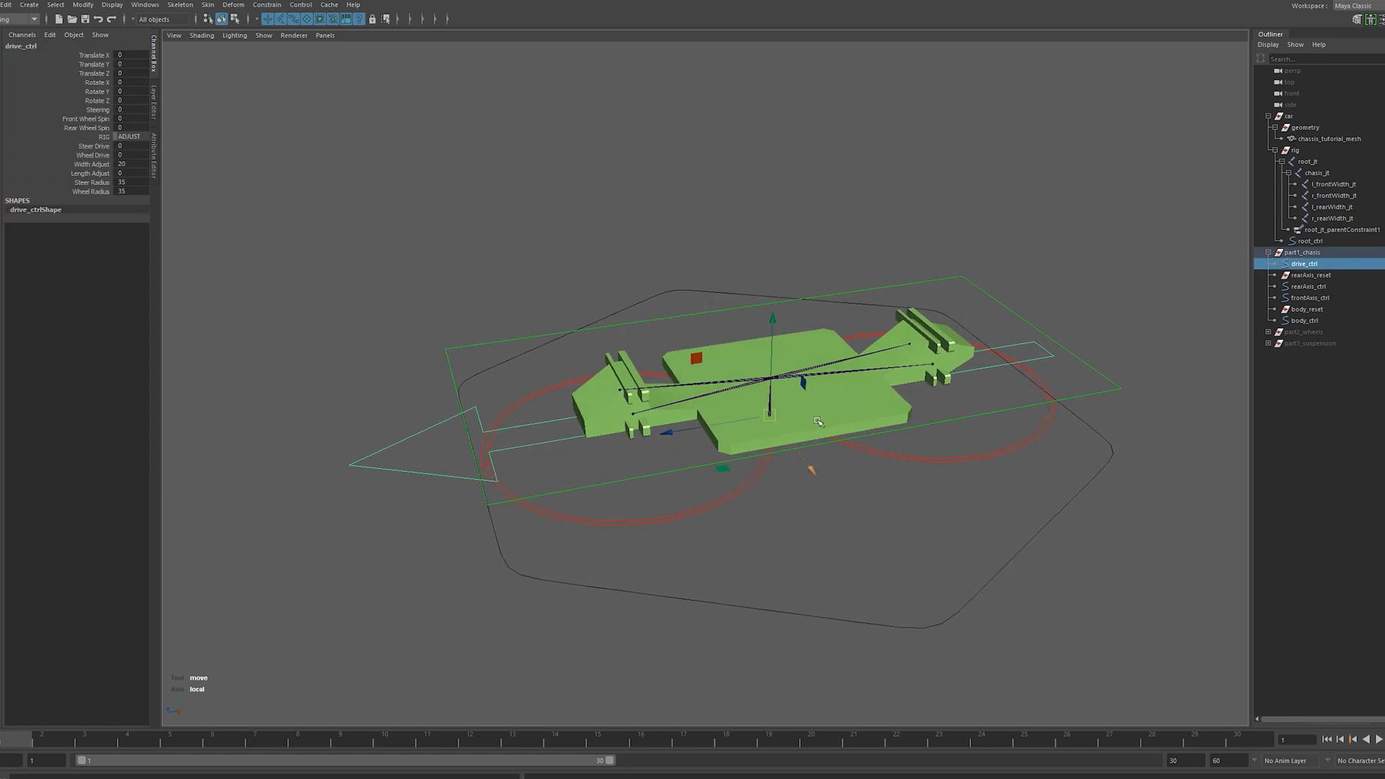
{"action": "left_click_drag", "start_coordinate": [810, 470], "coordinate": [705, 426], "text": "alt"}
{"action": "left_click_drag", "start_coordinate": [510, 451], "coordinate": [613, 379], "text": "alt"}
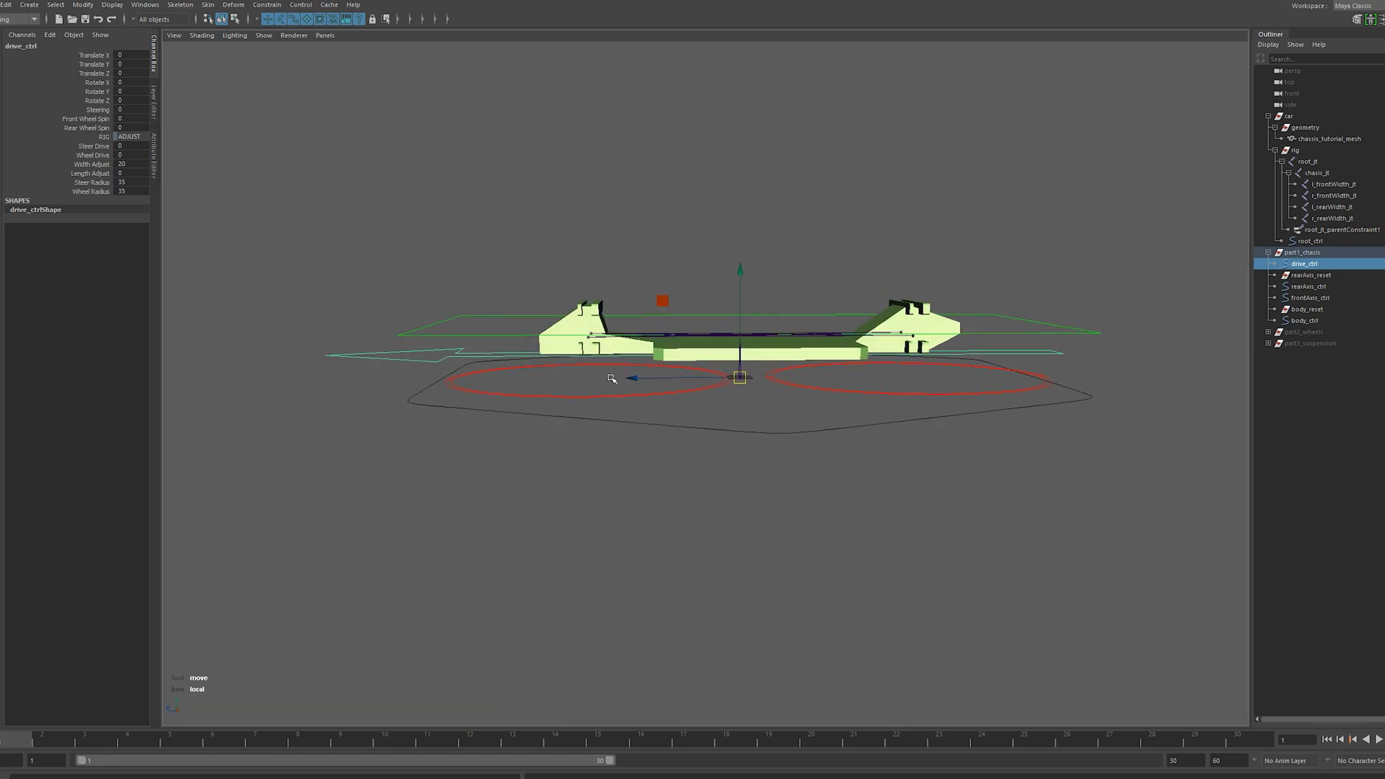
{"action": "left_click_drag", "start_coordinate": [778, 382], "coordinate": [839, 521], "text": "alt"}
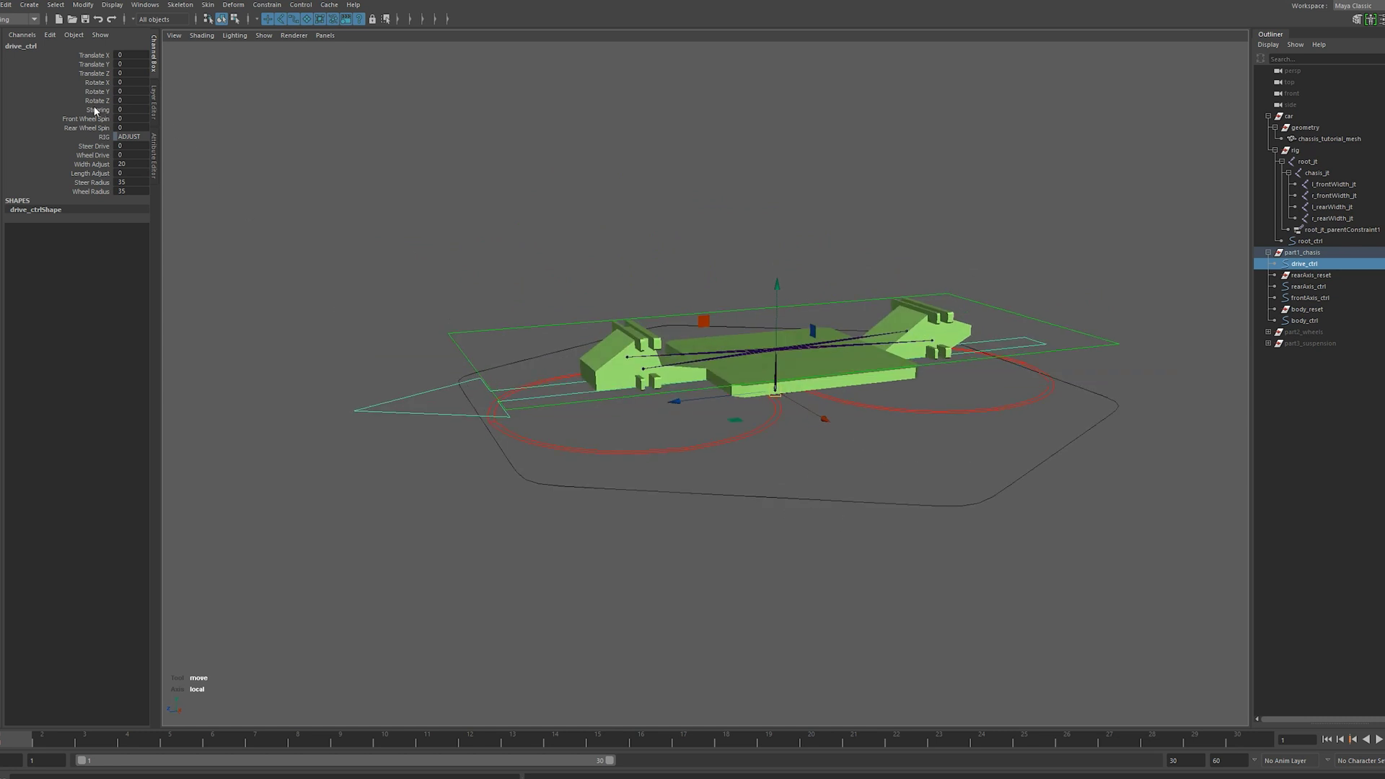
{"action": "left_click_drag", "start_coordinate": [94, 110], "coordinate": [97, 129]}
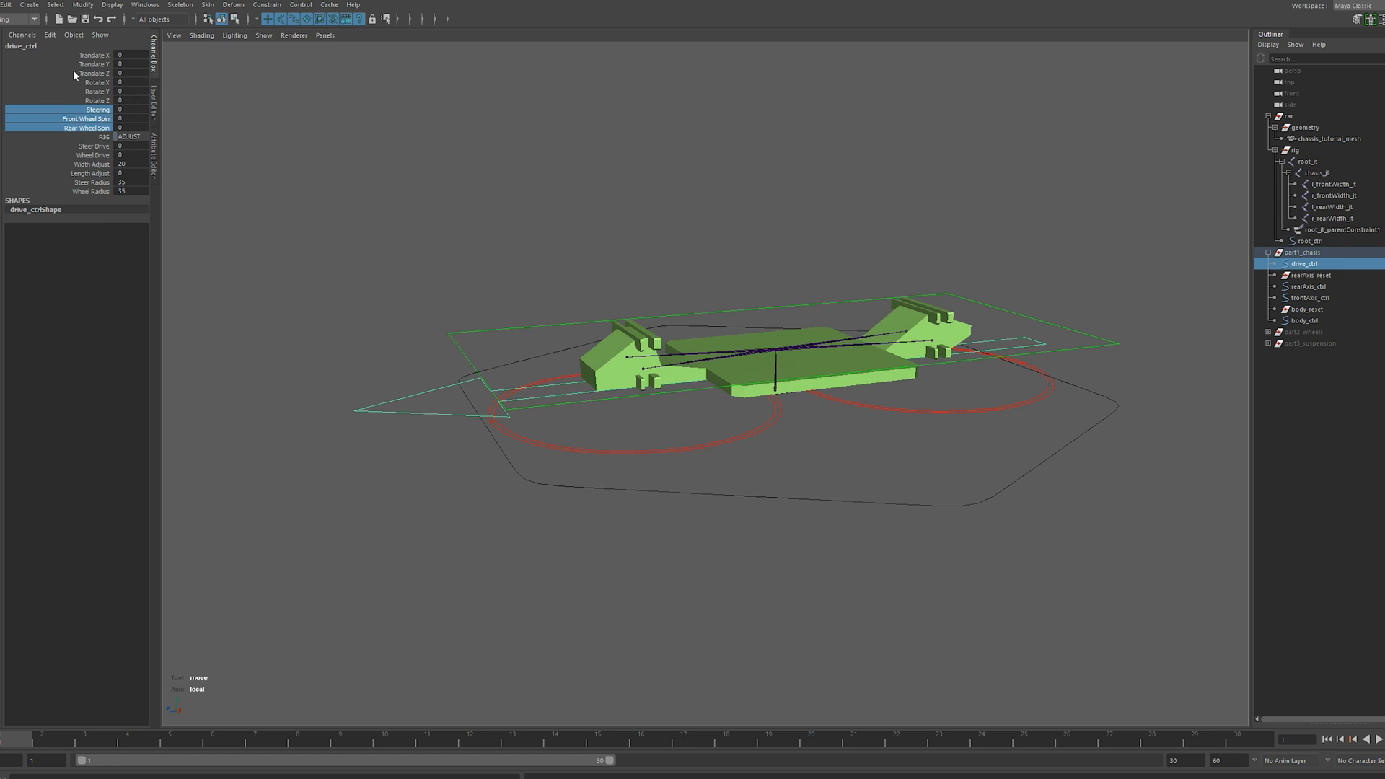
{"action": "left_click_drag", "start_coordinate": [99, 147], "coordinate": [102, 159]}
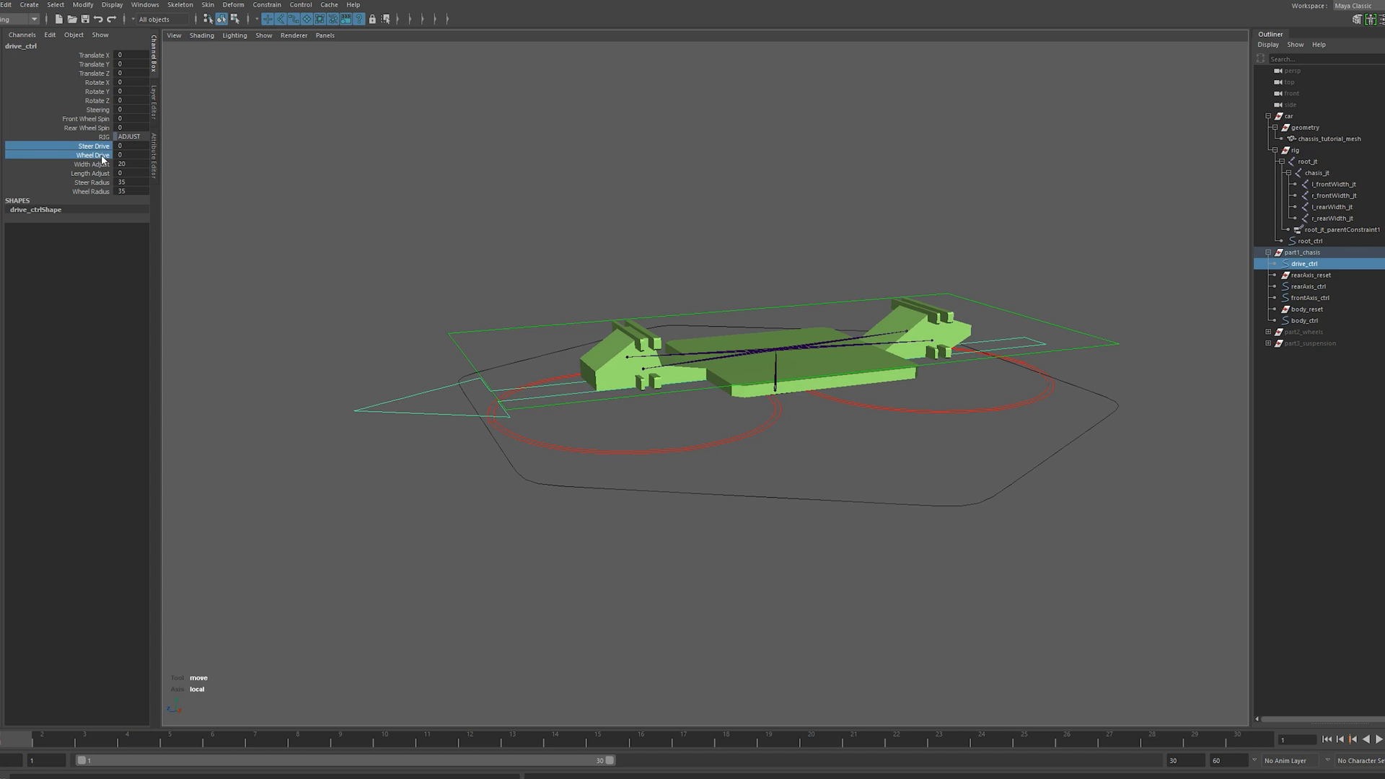
{"action": "left_click_drag", "start_coordinate": [105, 165], "coordinate": [103, 189]}
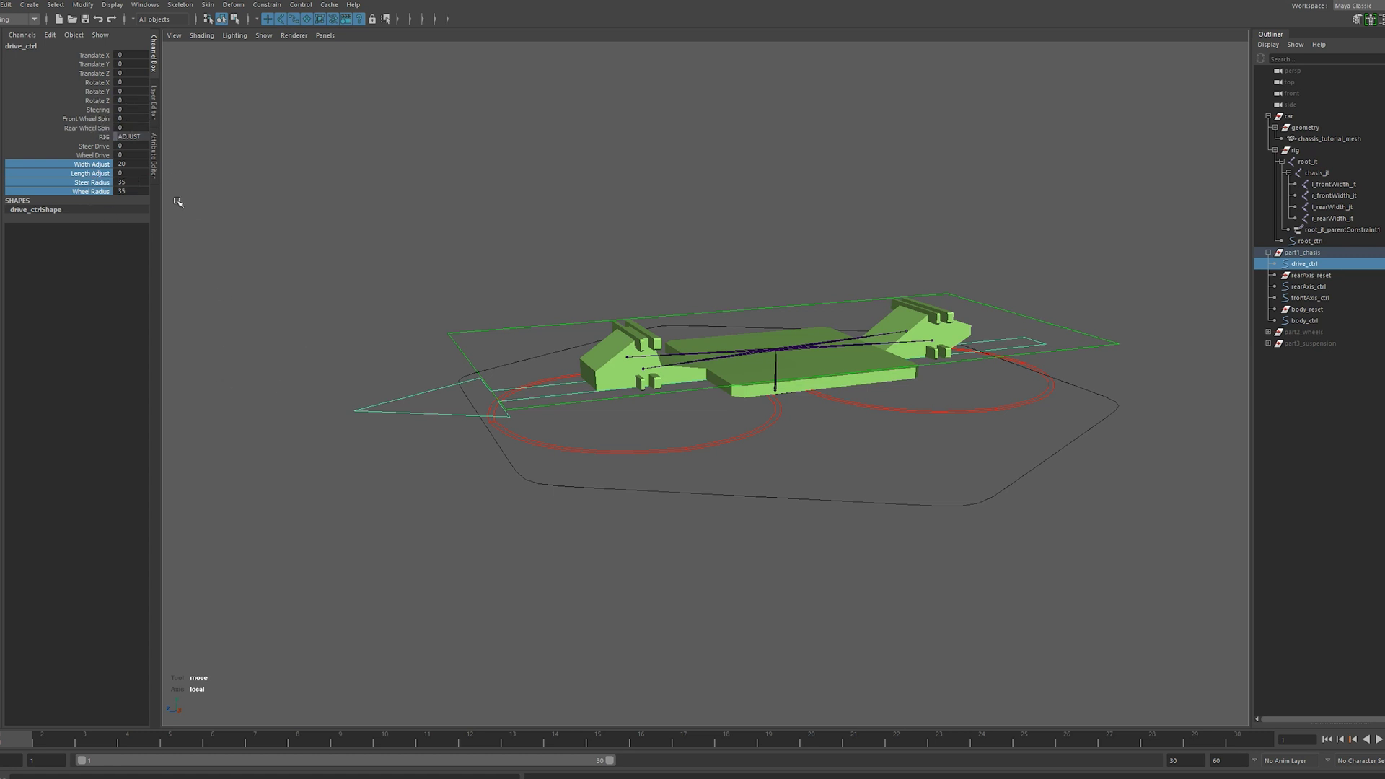
Fill in an enum attribute RIG with the single option ADJUST for drive_ctrl, cancel it without adding, and deselect the control
{"action": "left_click", "coordinate": [83, 4]}
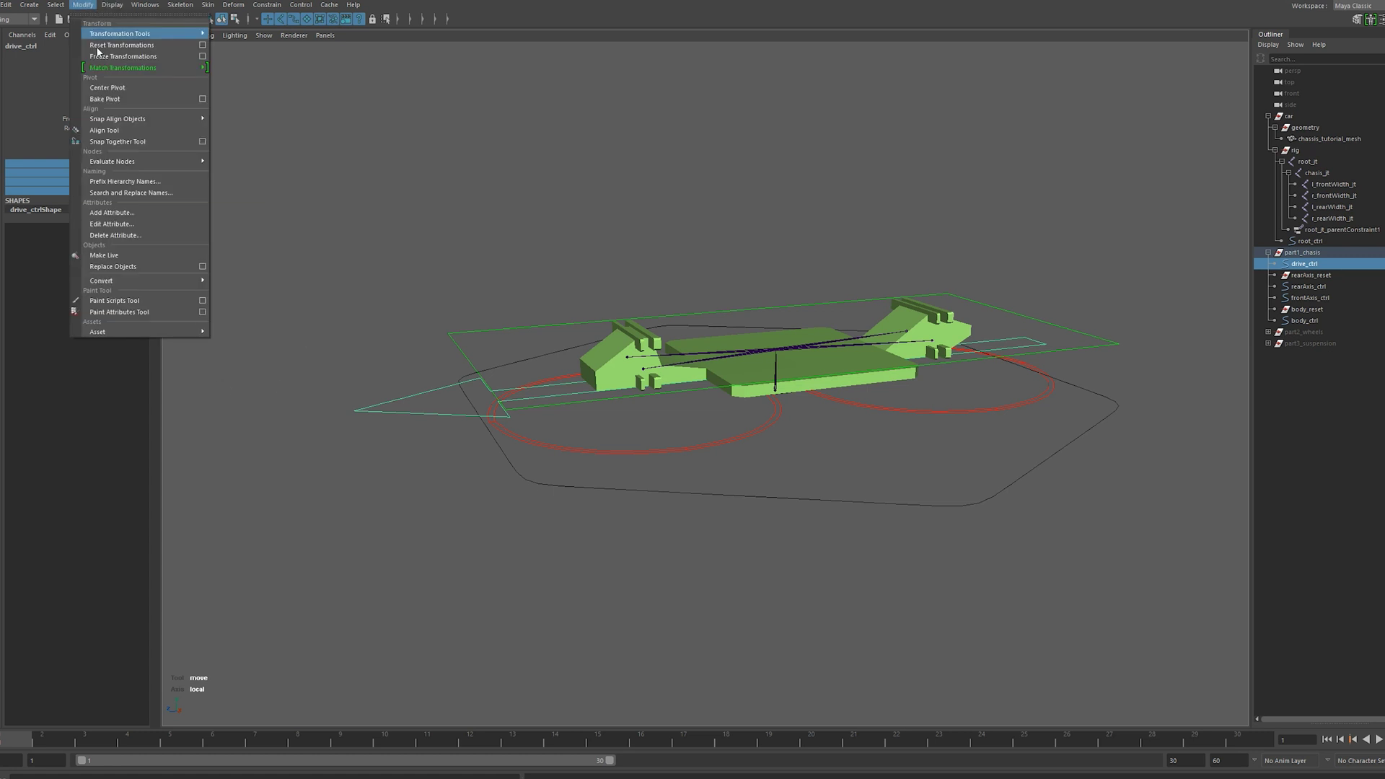
{"action": "left_click", "coordinate": [137, 211]}
{"action": "left_click_drag", "start_coordinate": [145, 311], "coordinate": [151, 278]}
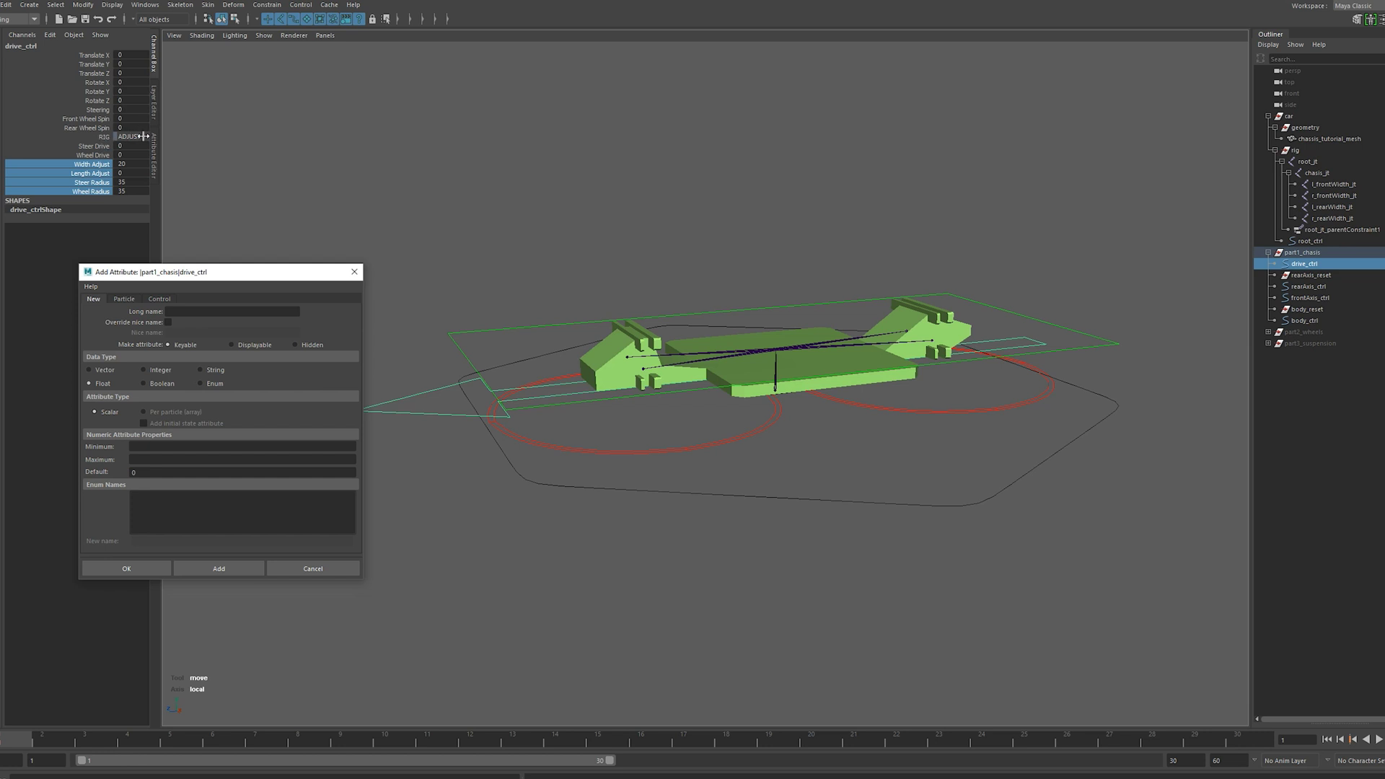
{"action": "left_click", "coordinate": [200, 384]}
{"action": "left_click", "coordinate": [144, 503]}
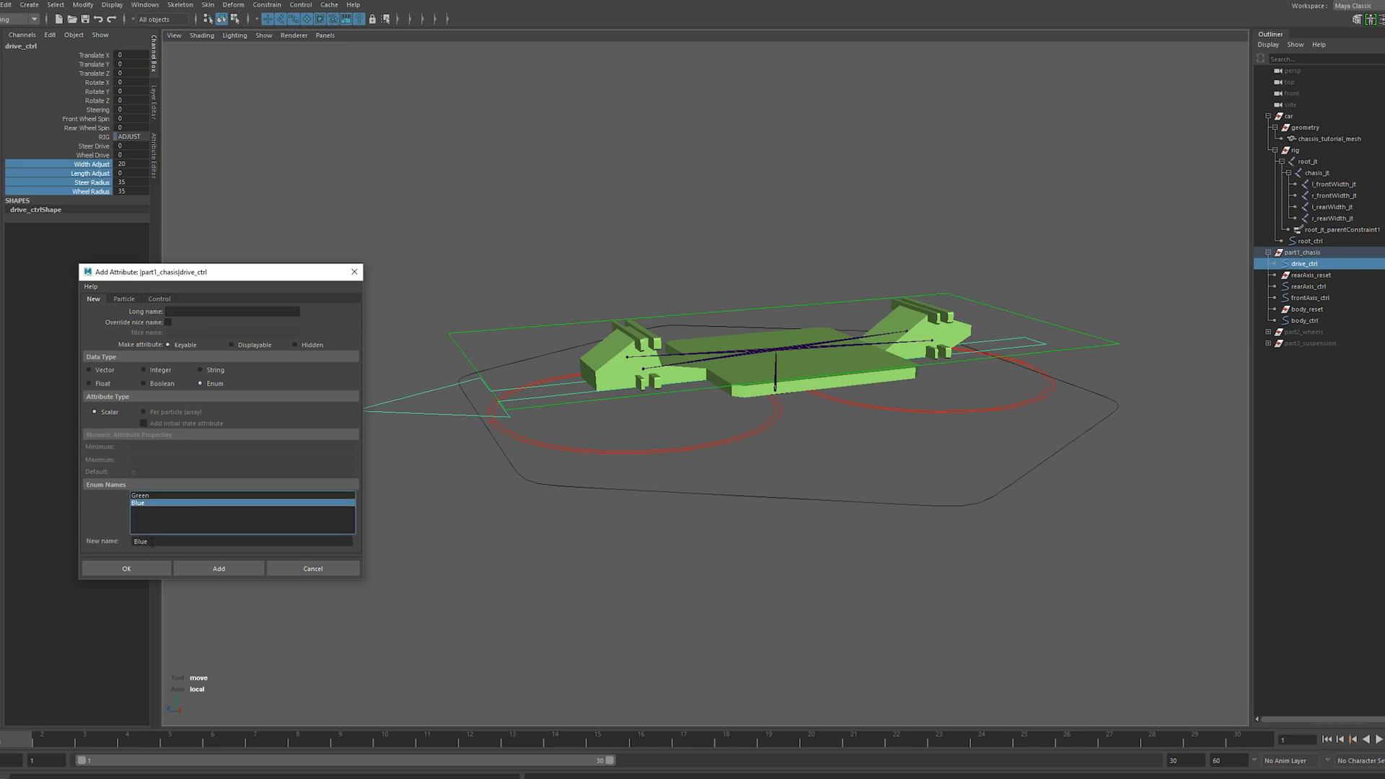
{"action": "left_click_drag", "start_coordinate": [153, 542], "coordinate": [89, 548]}
{"action": "key", "text": "BackSpace"}
{"action": "left_click", "coordinate": [139, 497]}
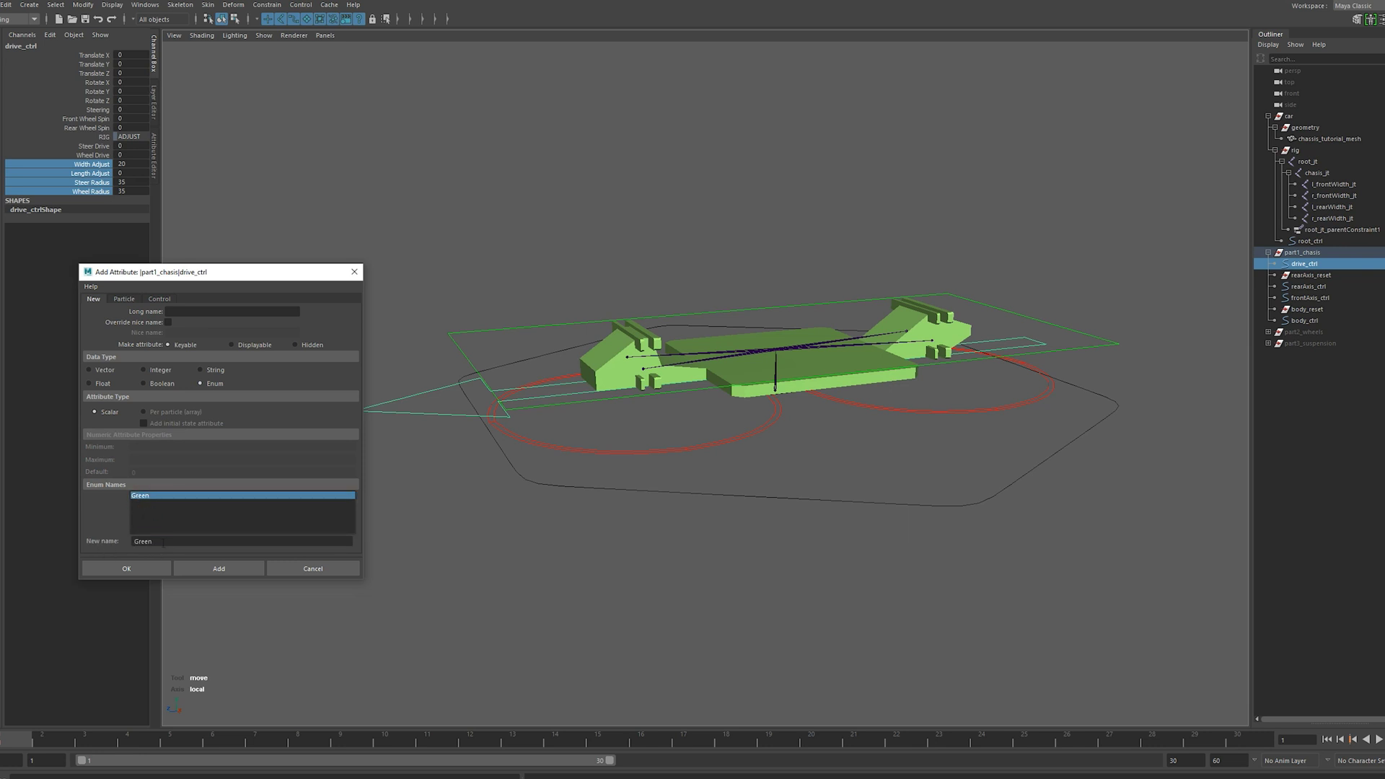
{"action": "double_click", "coordinate": [163, 541]}
{"action": "type", "text": "ADJUST"}
{"action": "left_click", "coordinate": [194, 311]}
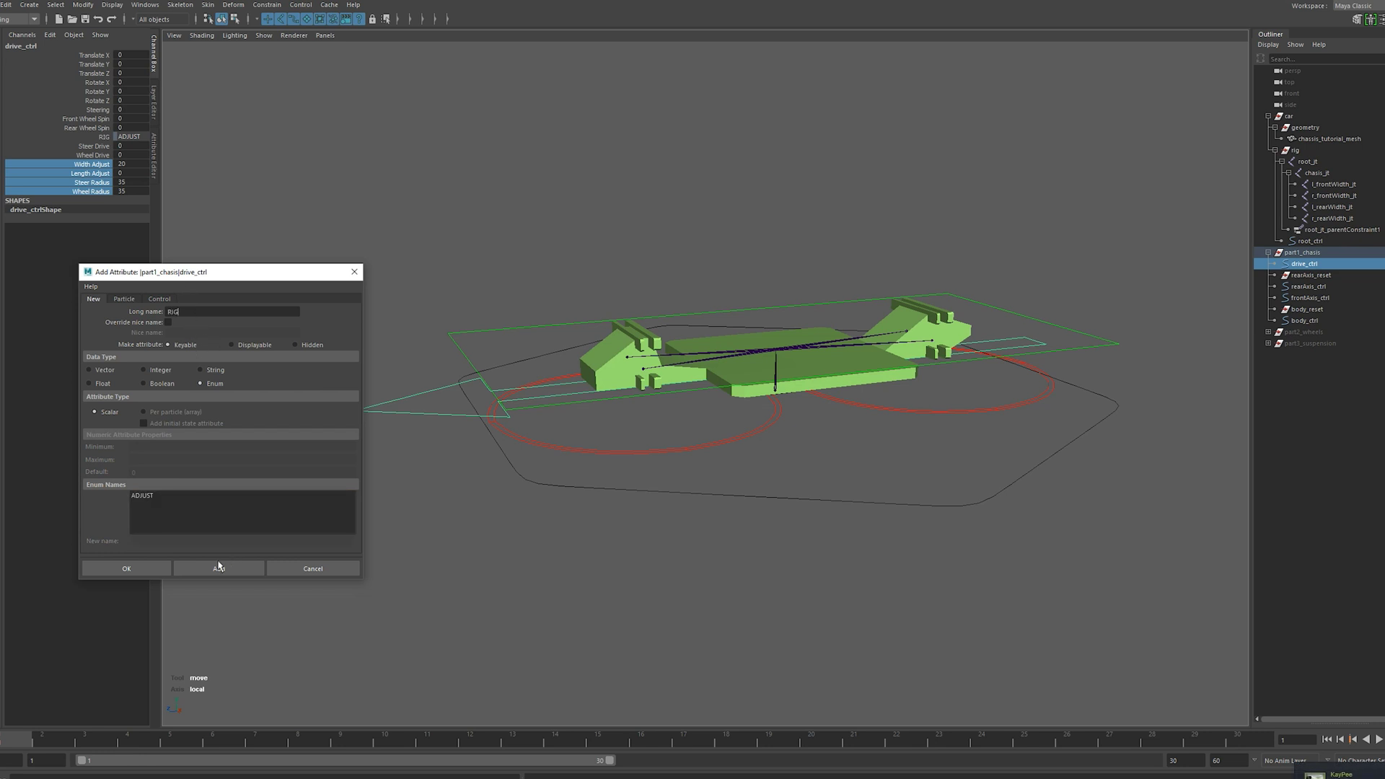
{"action": "left_click", "coordinate": [313, 569]}
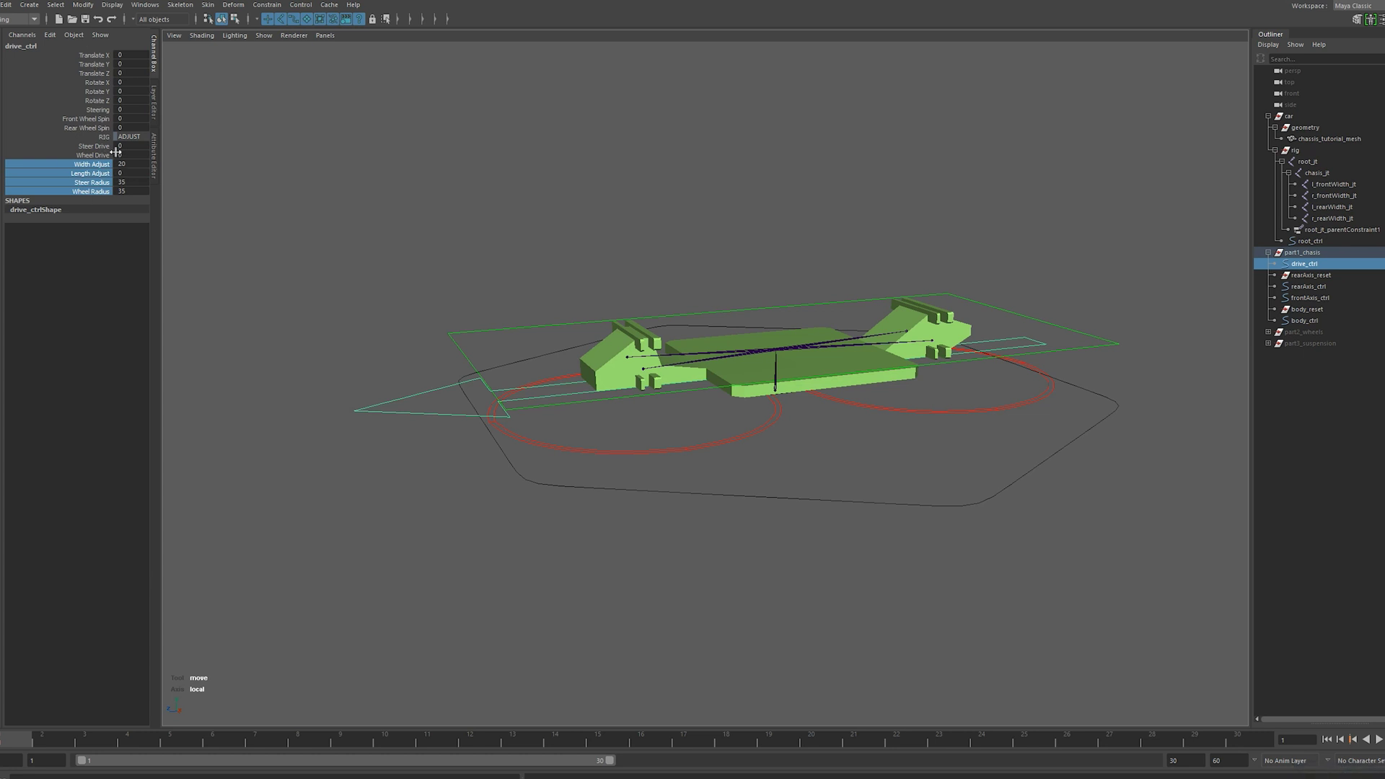
{"action": "left_click", "coordinate": [369, 244]}
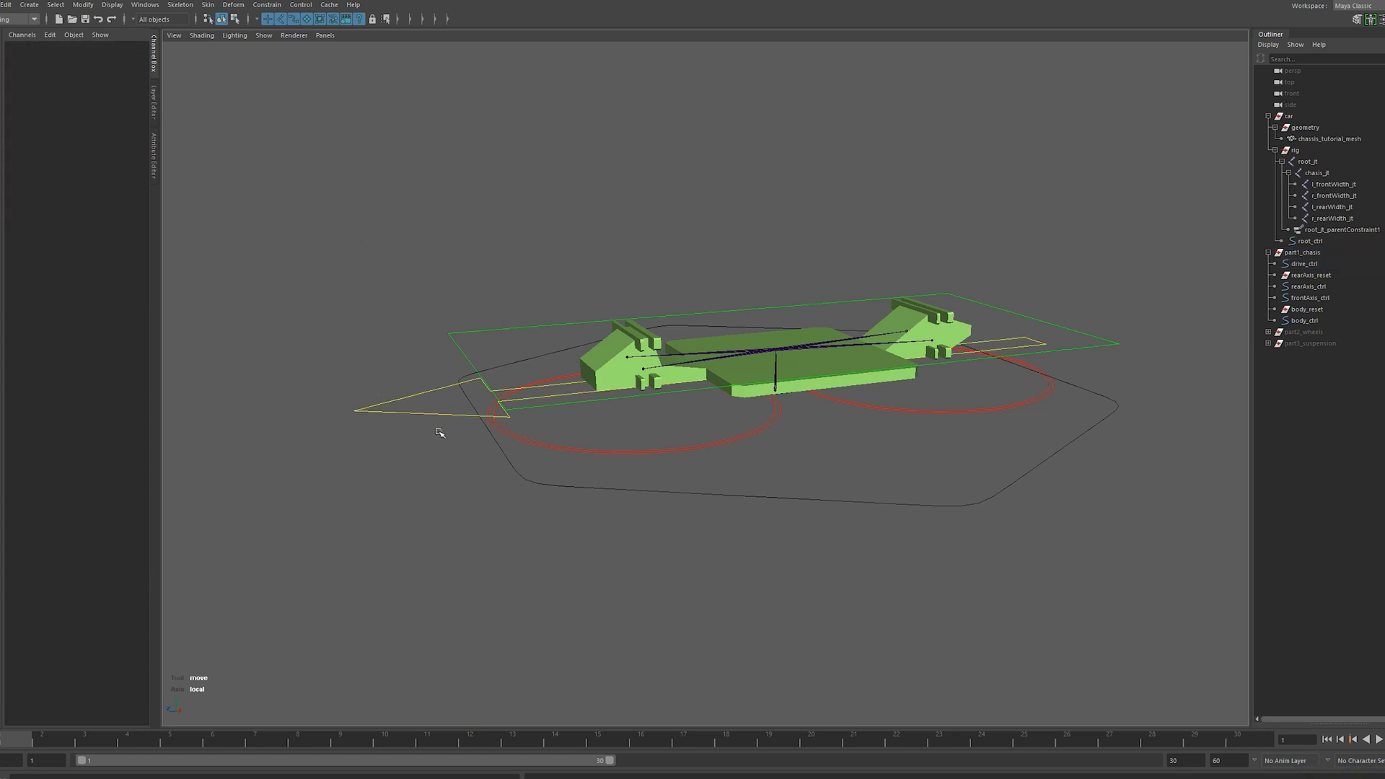
Parent drive_ctrl under root_ctrl in the rig group and expand root_ctrl's hierarchy
{"action": "left_click", "coordinate": [1313, 266]}
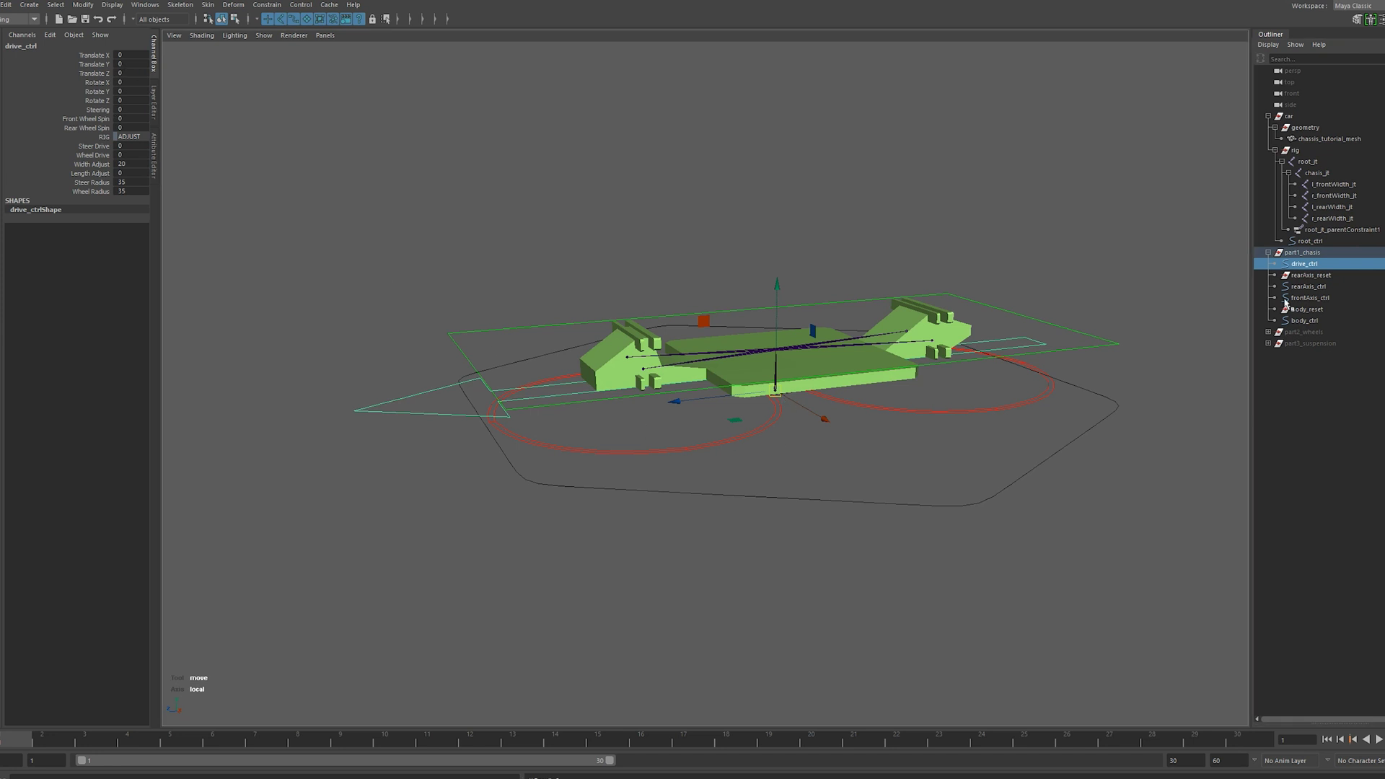
{"action": "middle_click_drag", "start_coordinate": [1318, 267], "coordinate": [1323, 246]}
{"action": "left_click", "coordinate": [1281, 242]}
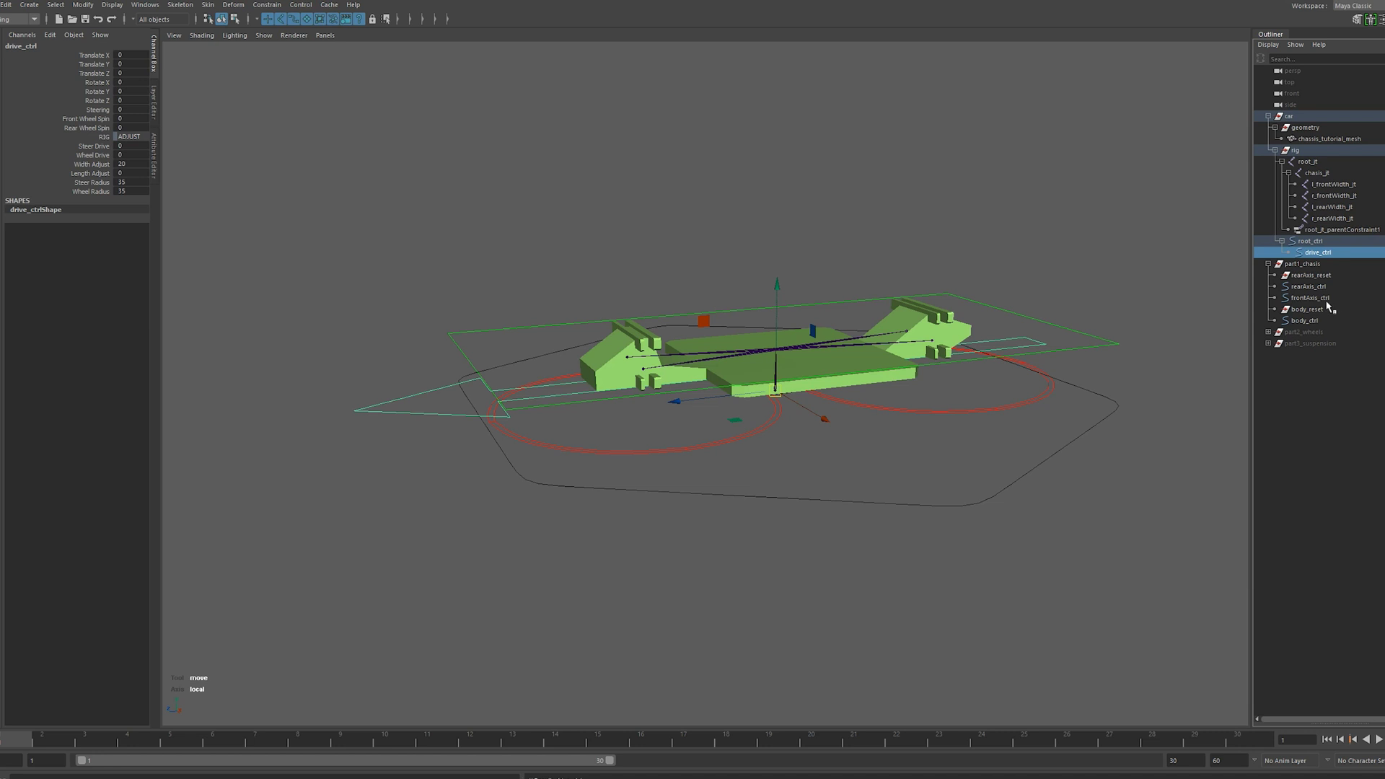
Check the front and rear axis controls around the chassis and parent frontAxis_ctrl under drive_ctrl
{"action": "left_click", "coordinate": [1312, 298]}
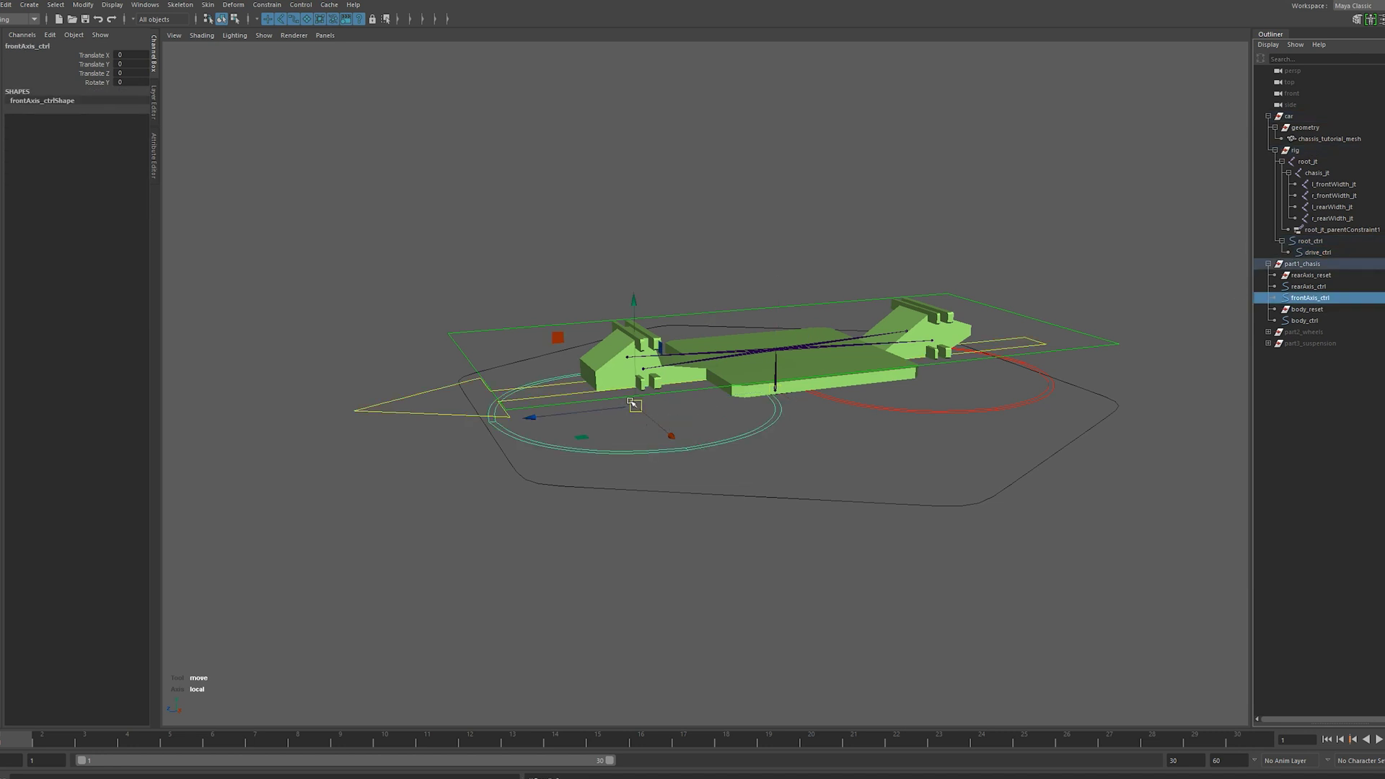
{"action": "left_click_drag", "start_coordinate": [726, 430], "coordinate": [751, 410], "text": "alt"}
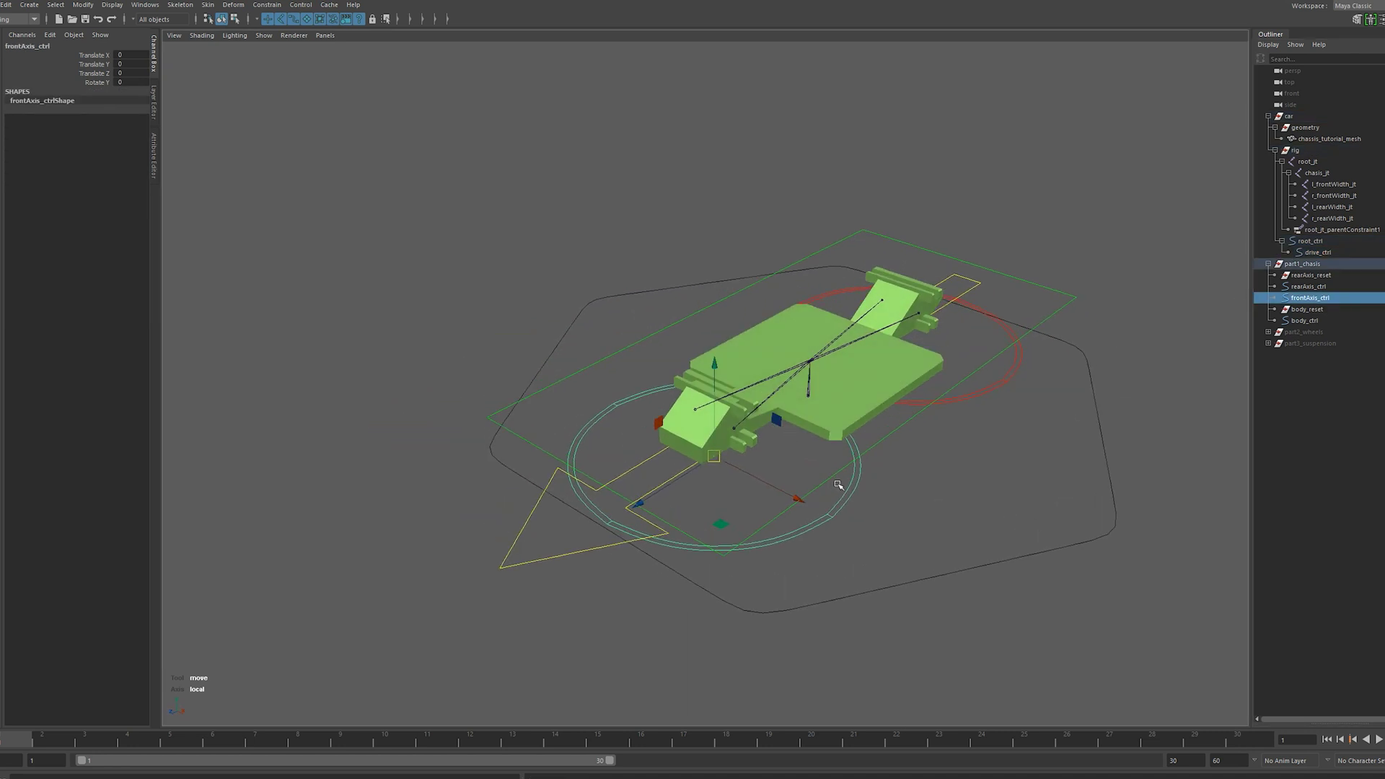
{"action": "left_click_drag", "start_coordinate": [838, 485], "coordinate": [729, 473], "text": "alt"}
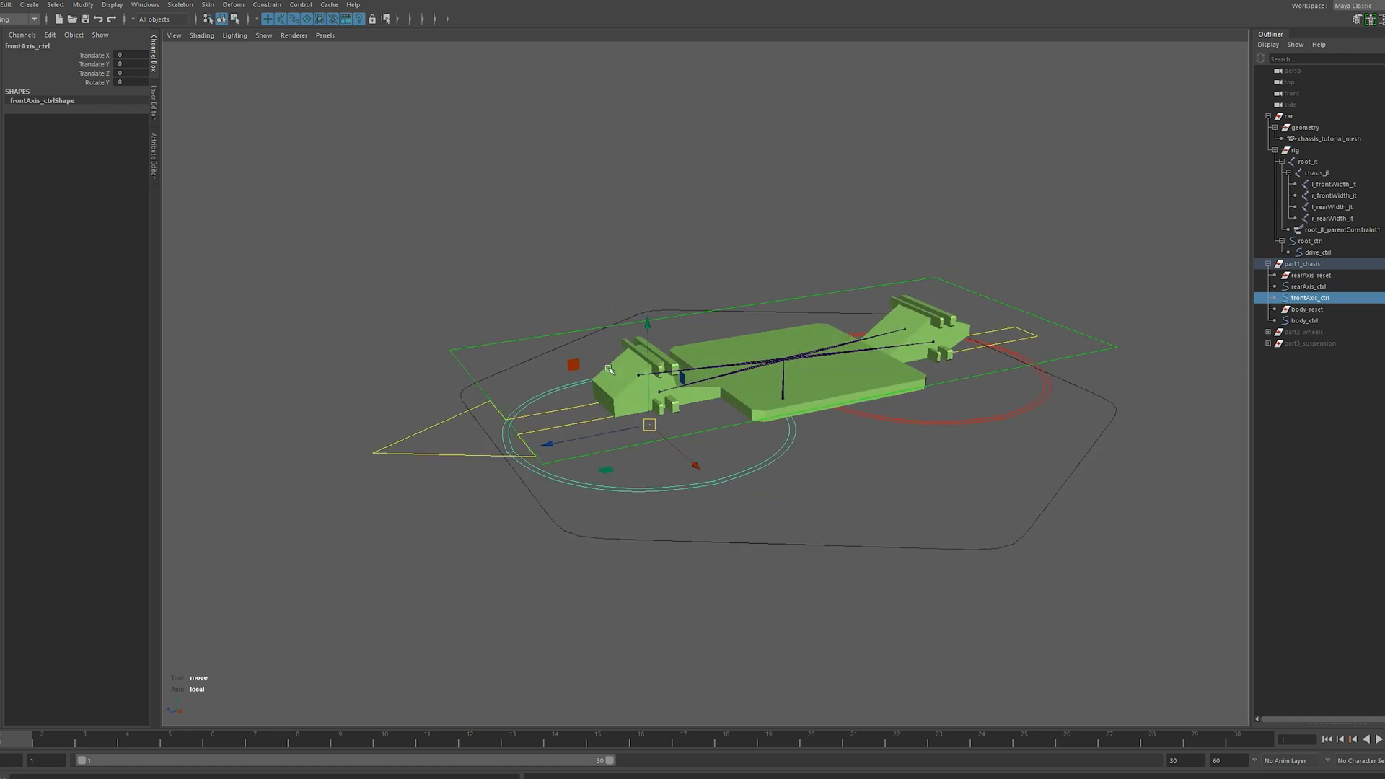
{"action": "left_click_drag", "start_coordinate": [805, 366], "coordinate": [776, 428], "text": "alt"}
{"action": "left_click_drag", "start_coordinate": [855, 469], "coordinate": [733, 297], "text": "alt"}
{"action": "left_click", "coordinate": [894, 428]}
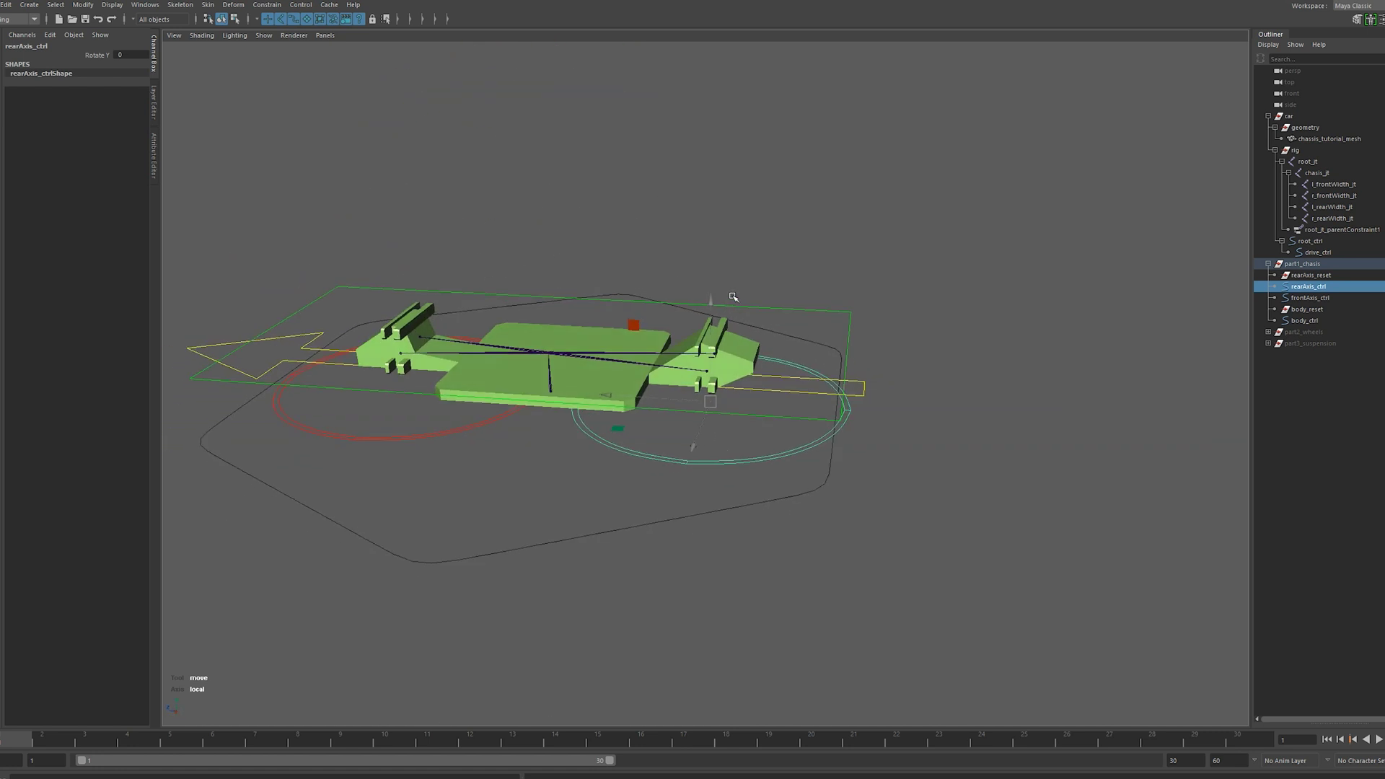
{"action": "left_click_drag", "start_coordinate": [685, 396], "coordinate": [717, 482], "text": "alt"}
{"action": "left_click", "coordinate": [1311, 298]}
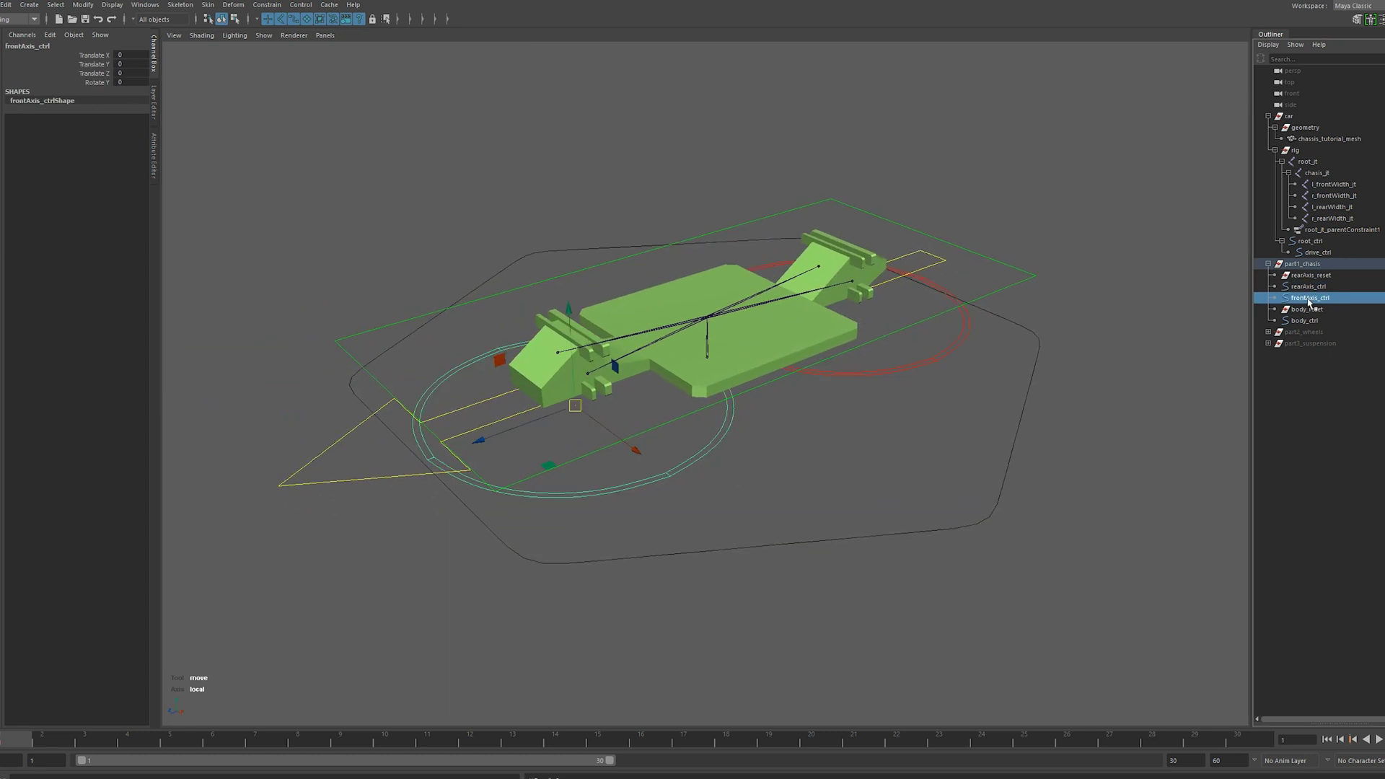
{"action": "left_click_drag", "start_coordinate": [1310, 303], "coordinate": [1328, 255]}
Parent rearAxis_ctrl under rearAxis_reset, and place the rearAxis_reset group under frontAxis_ctrl
{"action": "left_click_drag", "start_coordinate": [710, 459], "coordinate": [500, 309], "text": "alt"}
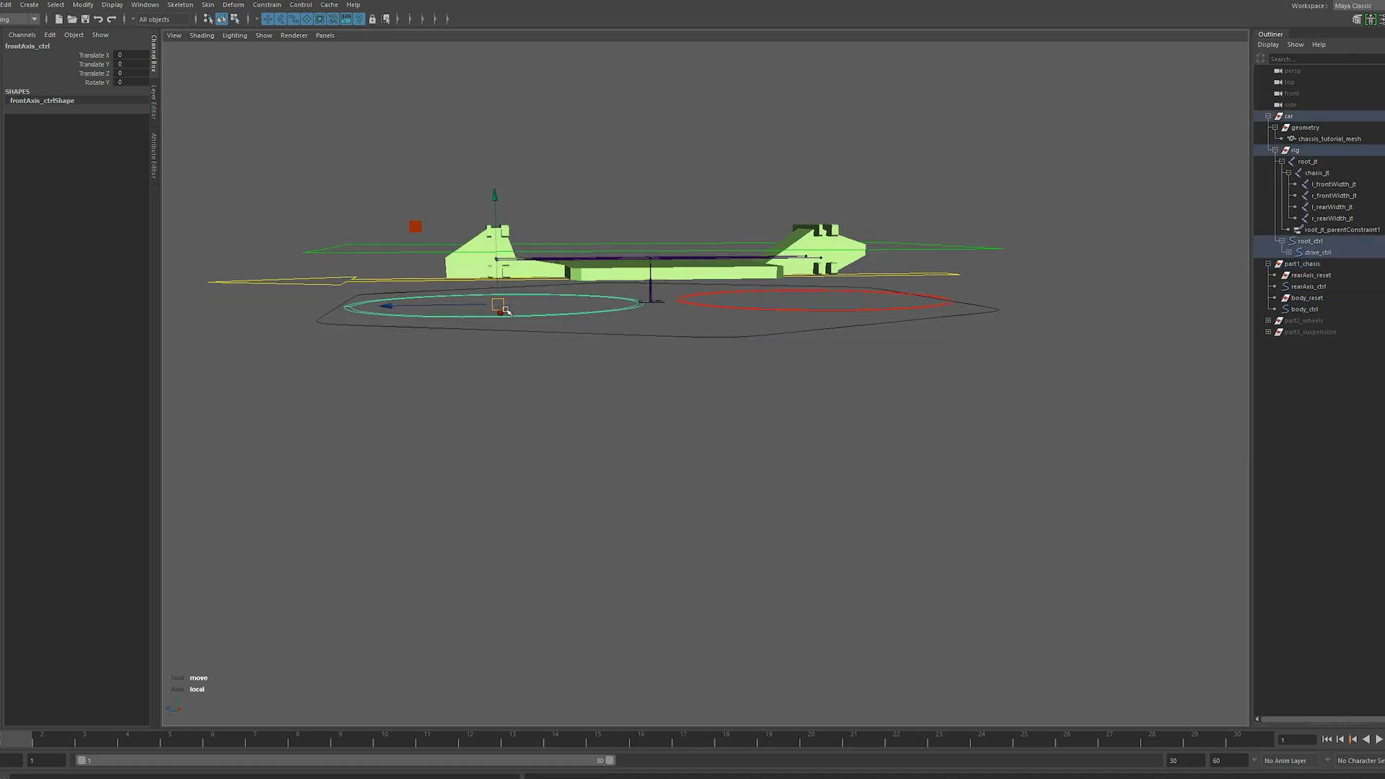
{"action": "left_click_drag", "start_coordinate": [539, 245], "coordinate": [752, 330], "text": "alt"}
{"action": "left_click_drag", "start_coordinate": [780, 383], "coordinate": [818, 341]}
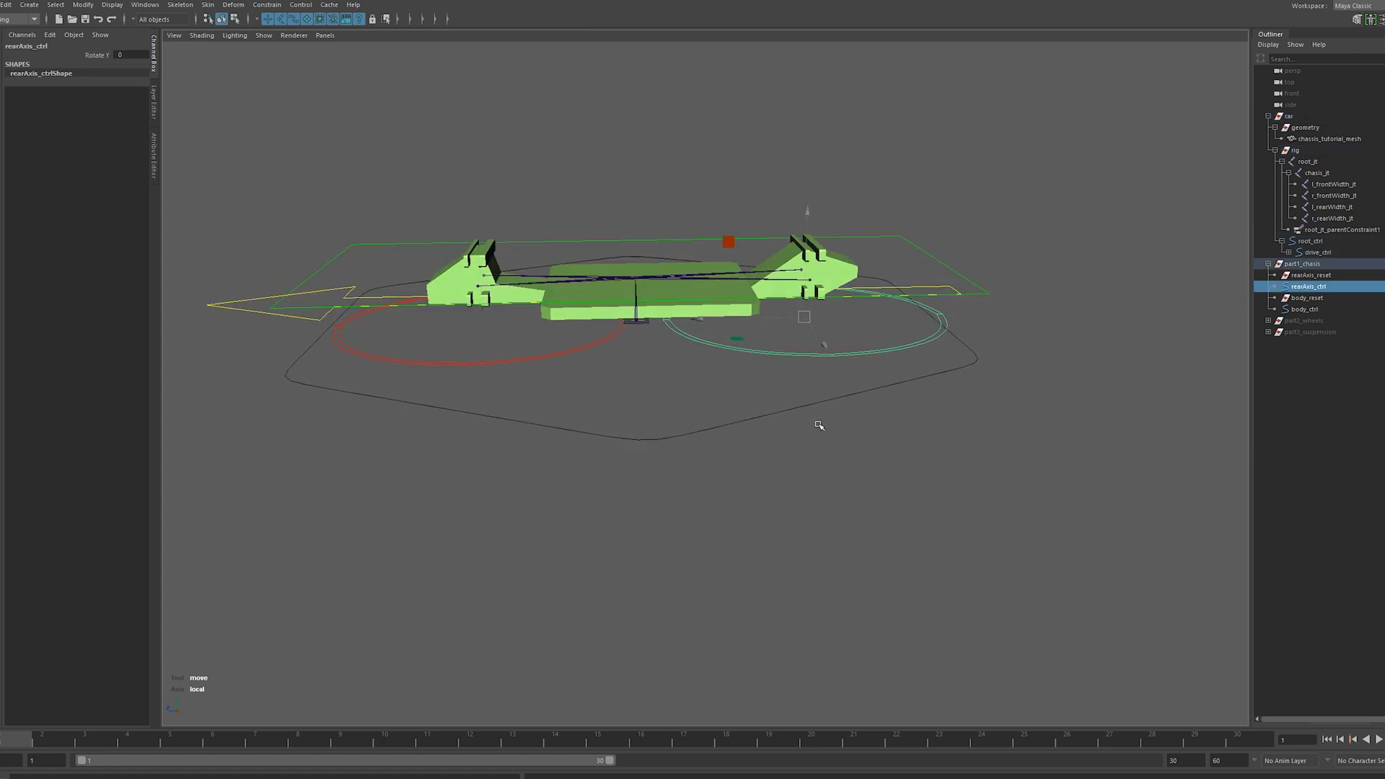
{"action": "left_click", "coordinate": [982, 449]}
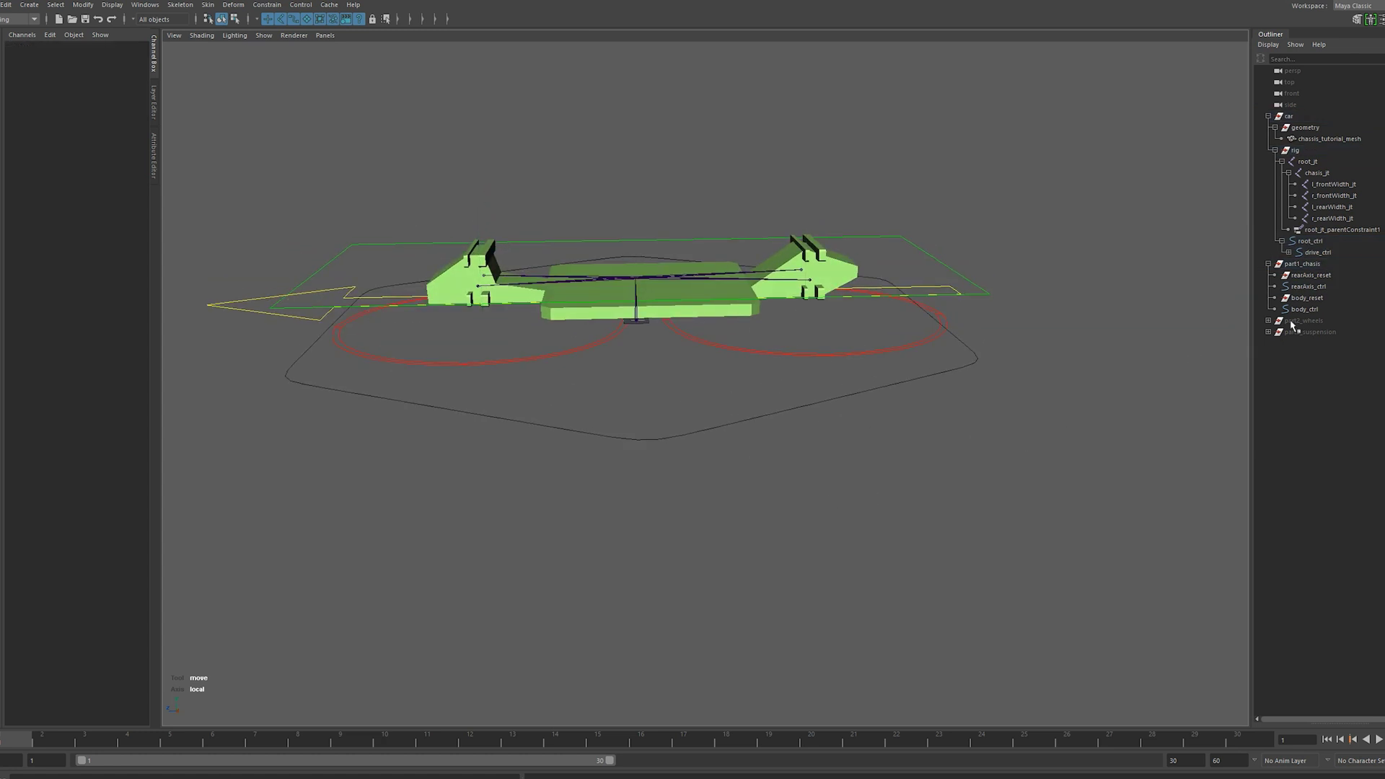
{"action": "left_click", "coordinate": [1310, 276]}
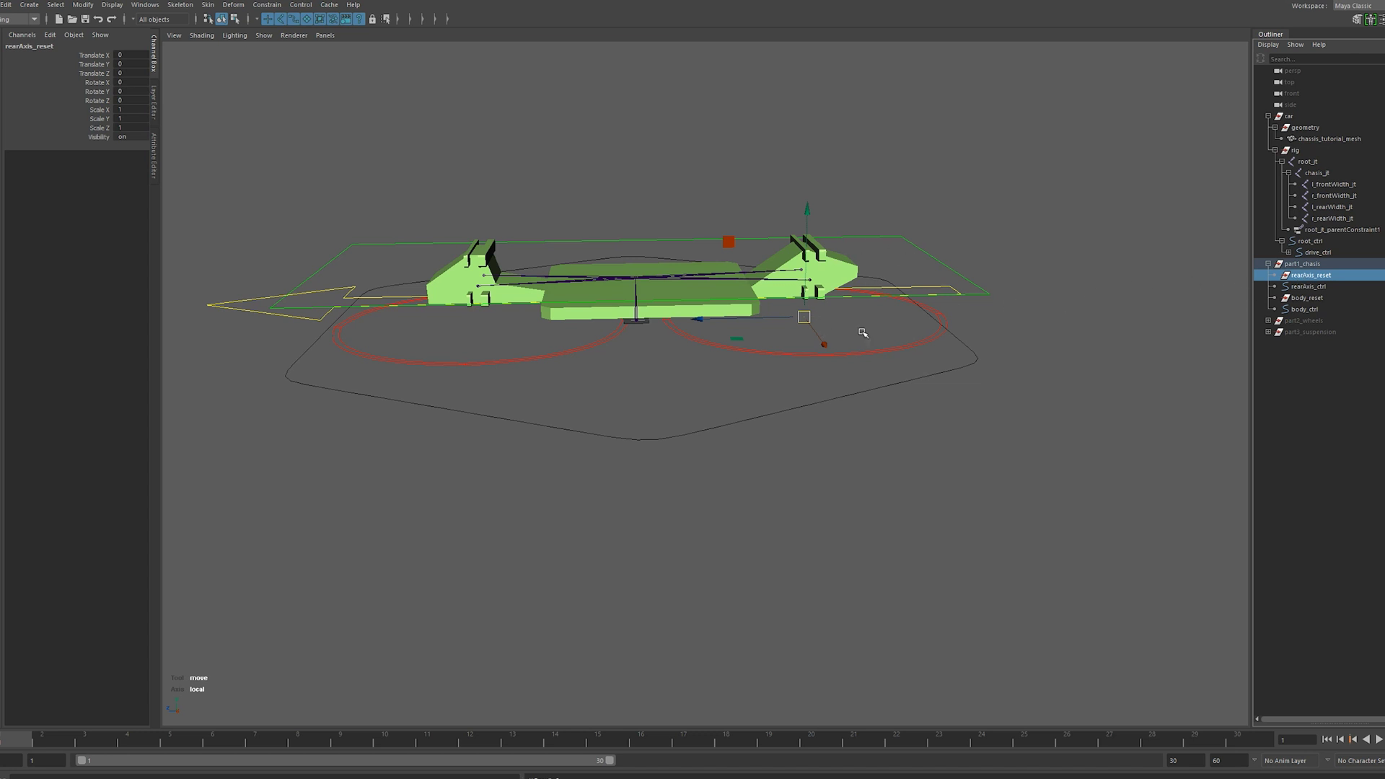
{"action": "left_click", "coordinate": [1318, 287]}
{"action": "left_click", "coordinate": [1304, 278]}
{"action": "left_click", "coordinate": [1318, 287]}
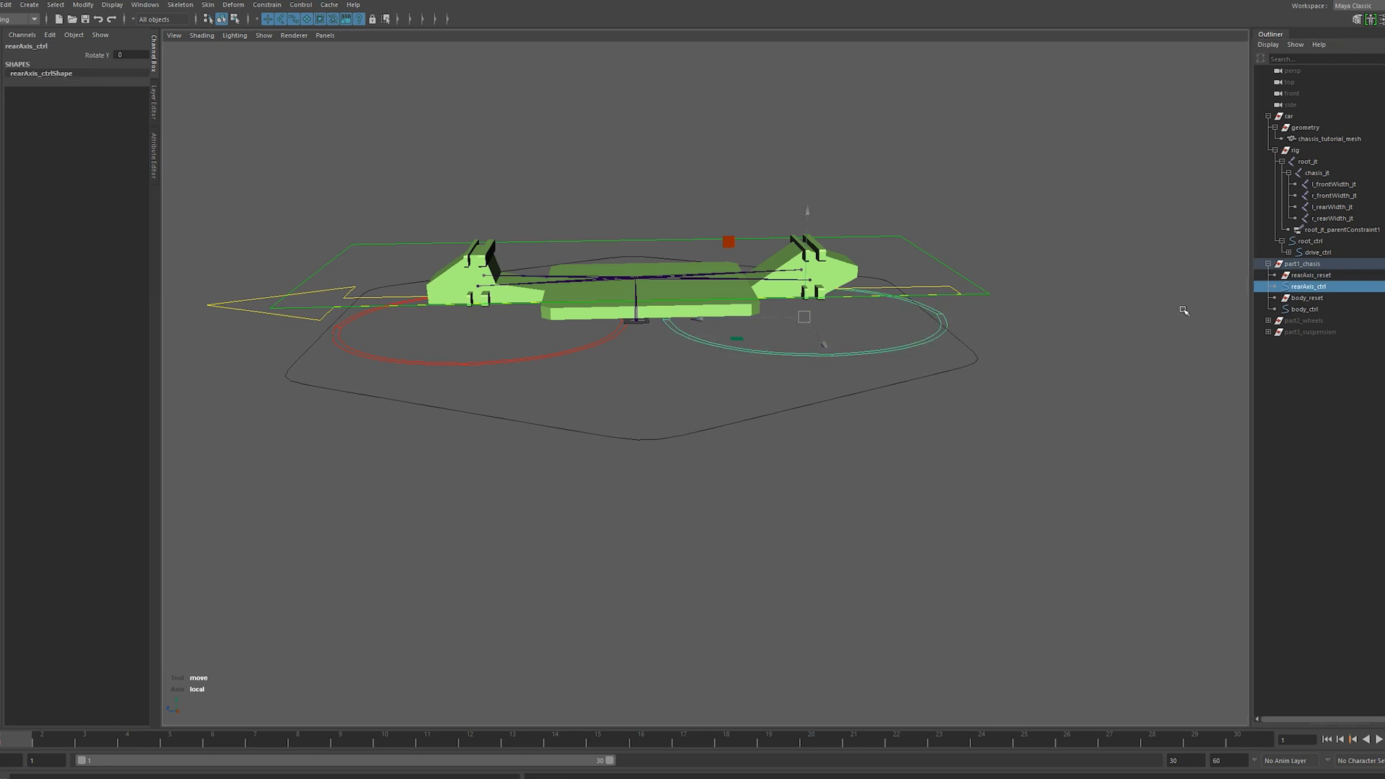
{"action": "left_click", "coordinate": [1183, 310]}
{"action": "left_click", "coordinate": [1309, 288]}
{"action": "middle_click_drag", "start_coordinate": [1308, 288], "coordinate": [1333, 270]}
{"action": "left_click", "coordinate": [1306, 276]}
{"action": "left_click", "coordinate": [1290, 253]}
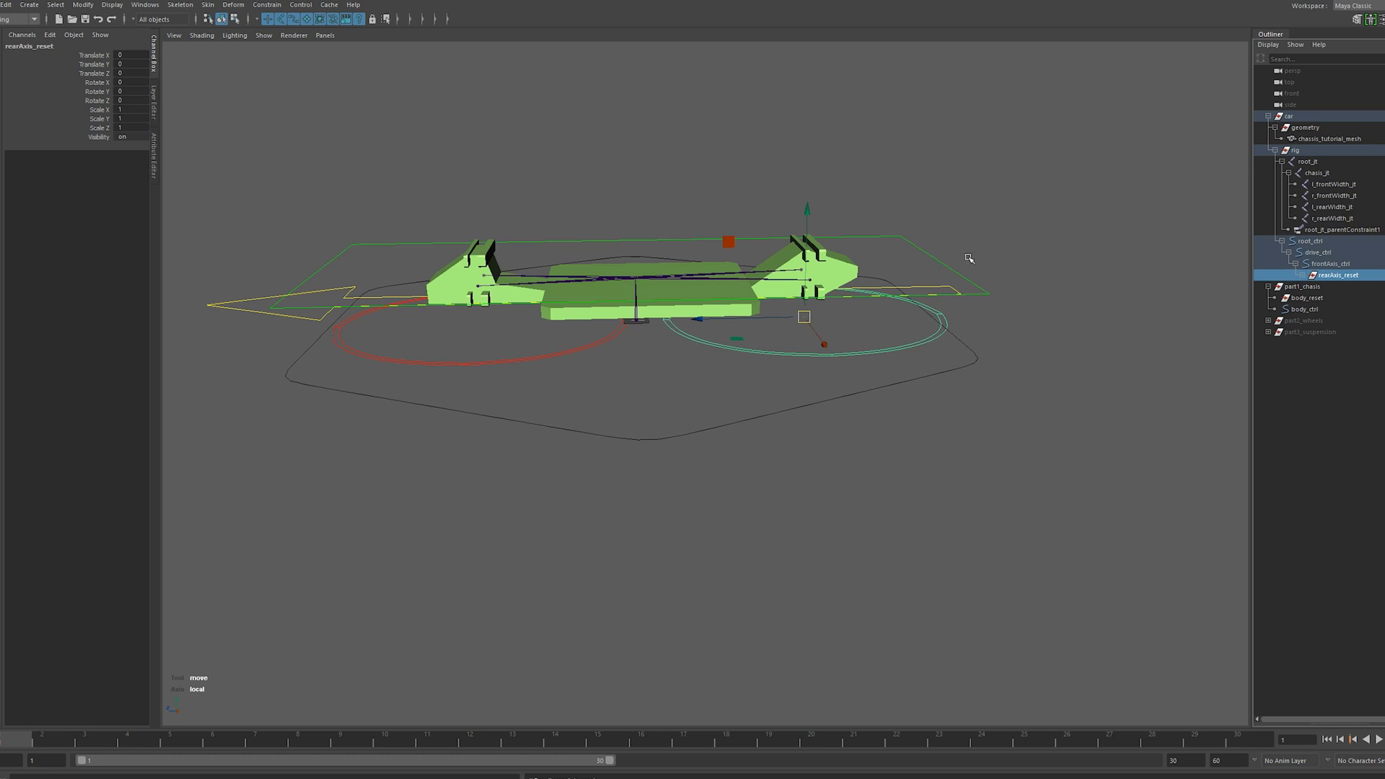
Test body_ctrl by lowering it along the Y axis, undo the move and switch to the Rotate tool
{"action": "left_click_drag", "start_coordinate": [935, 252], "coordinate": [979, 261]}
{"action": "left_click_drag", "start_coordinate": [959, 261], "coordinate": [1003, 255], "text": "alt"}
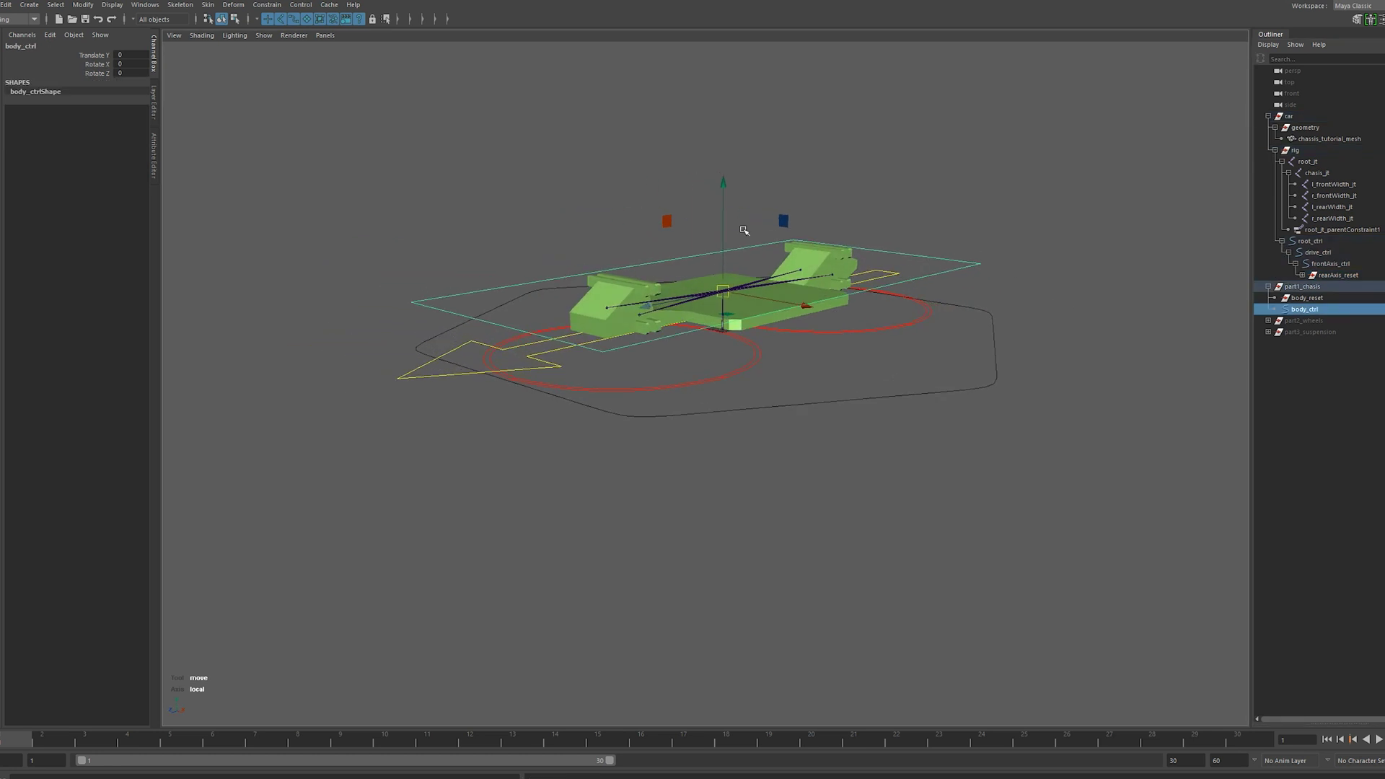
{"action": "mouse_move", "coordinate": [725, 189]}
{"action": "left_mouse_down"}
{"action": "mouse_move", "coordinate": [724, 169]}
{"action": "mouse_move", "coordinate": [725, 194]}
{"action": "left_mouse_up"}
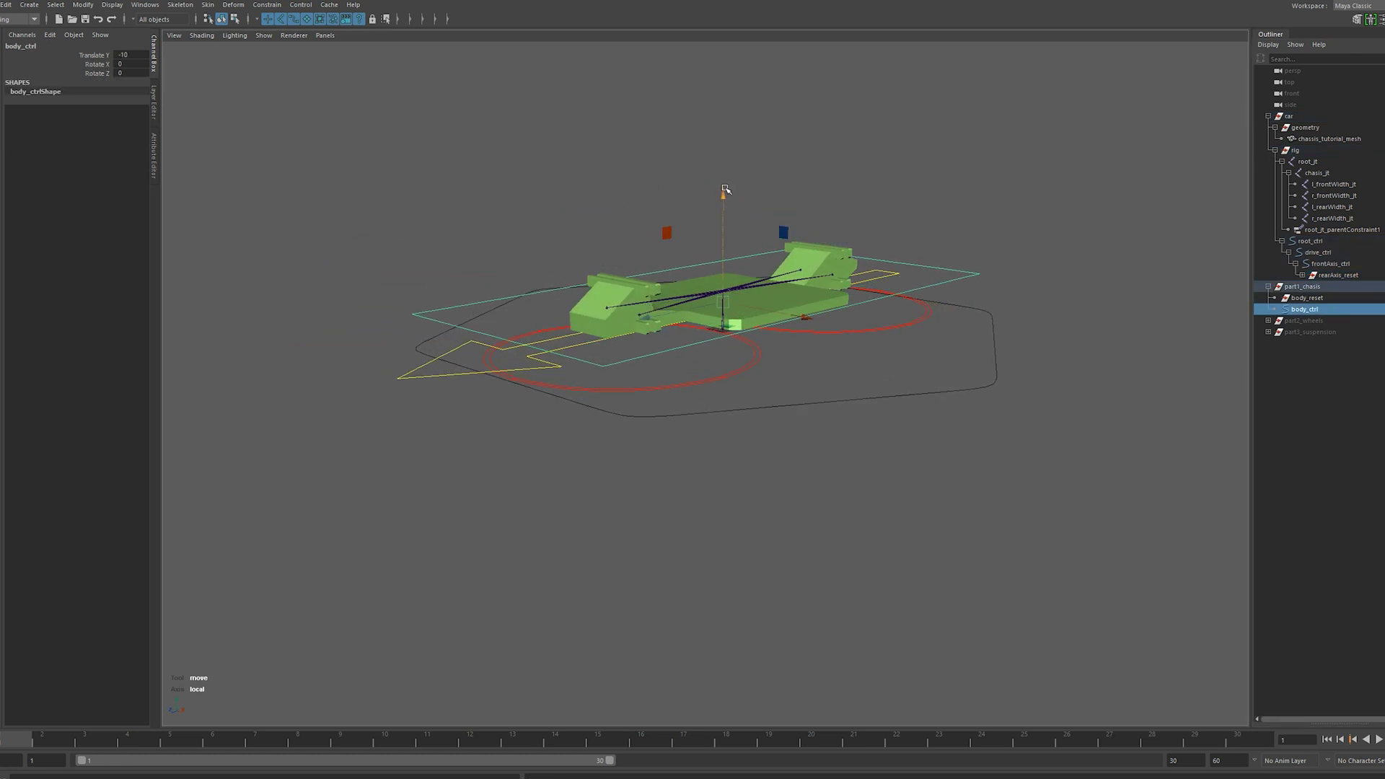
{"action": "key", "text": "ctrl+z"}
{"action": "key", "text": "e"}
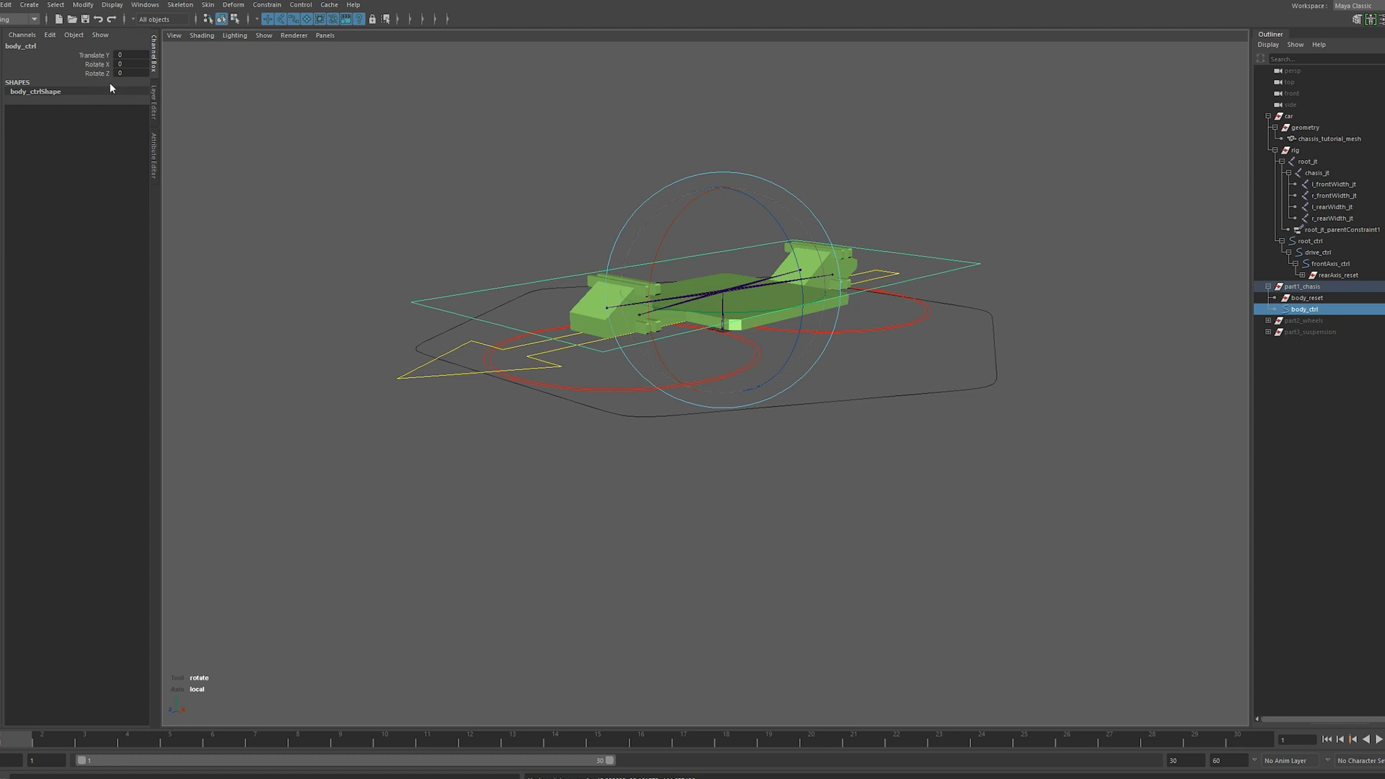
Compare the pivots of body_reset, chasis_jt and body_ctrl, and parent body_ctrl under body_reset
{"action": "left_click", "coordinate": [1311, 300]}
{"action": "left_click_drag", "start_coordinate": [881, 310], "coordinate": [700, 277], "text": "alt"}
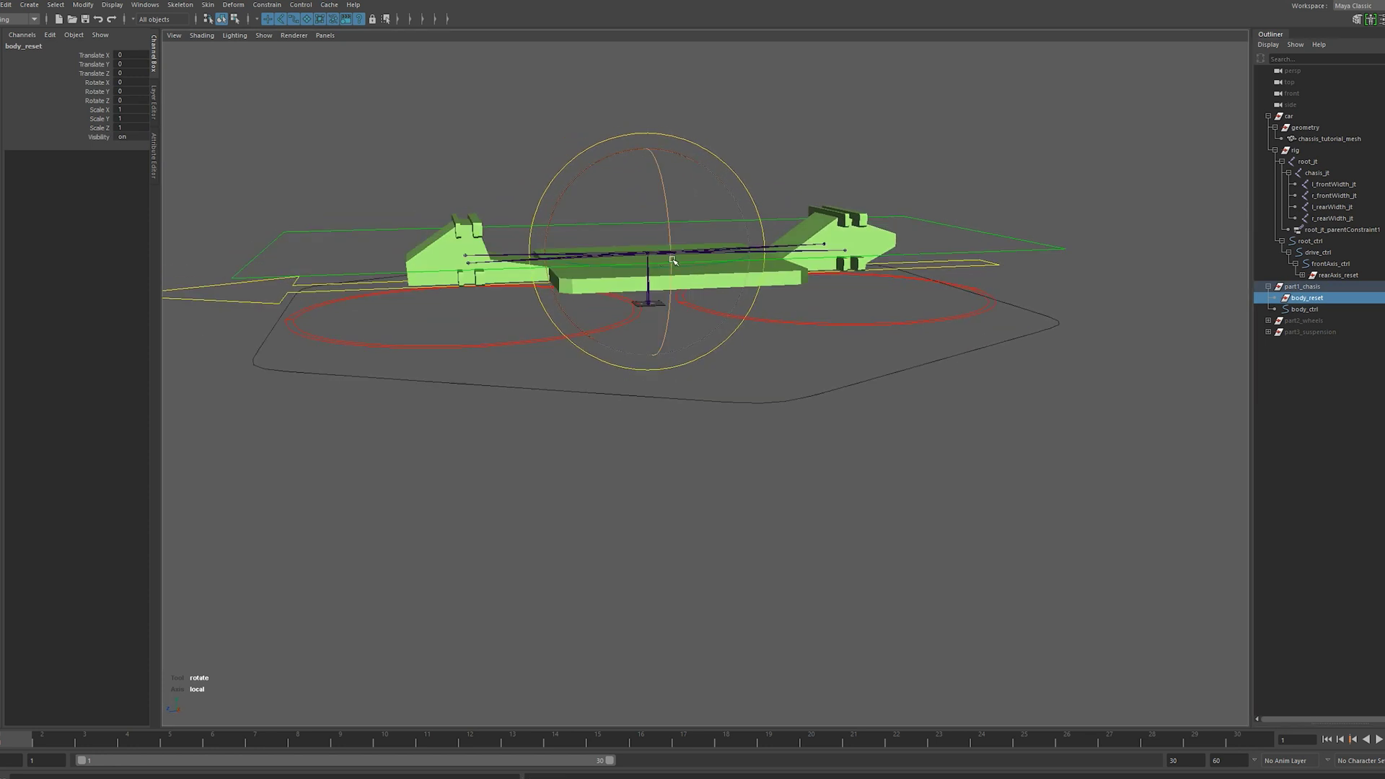
{"action": "left_click", "coordinate": [1312, 311], "text": "ctrl"}
{"action": "left_click", "coordinate": [786, 246]}
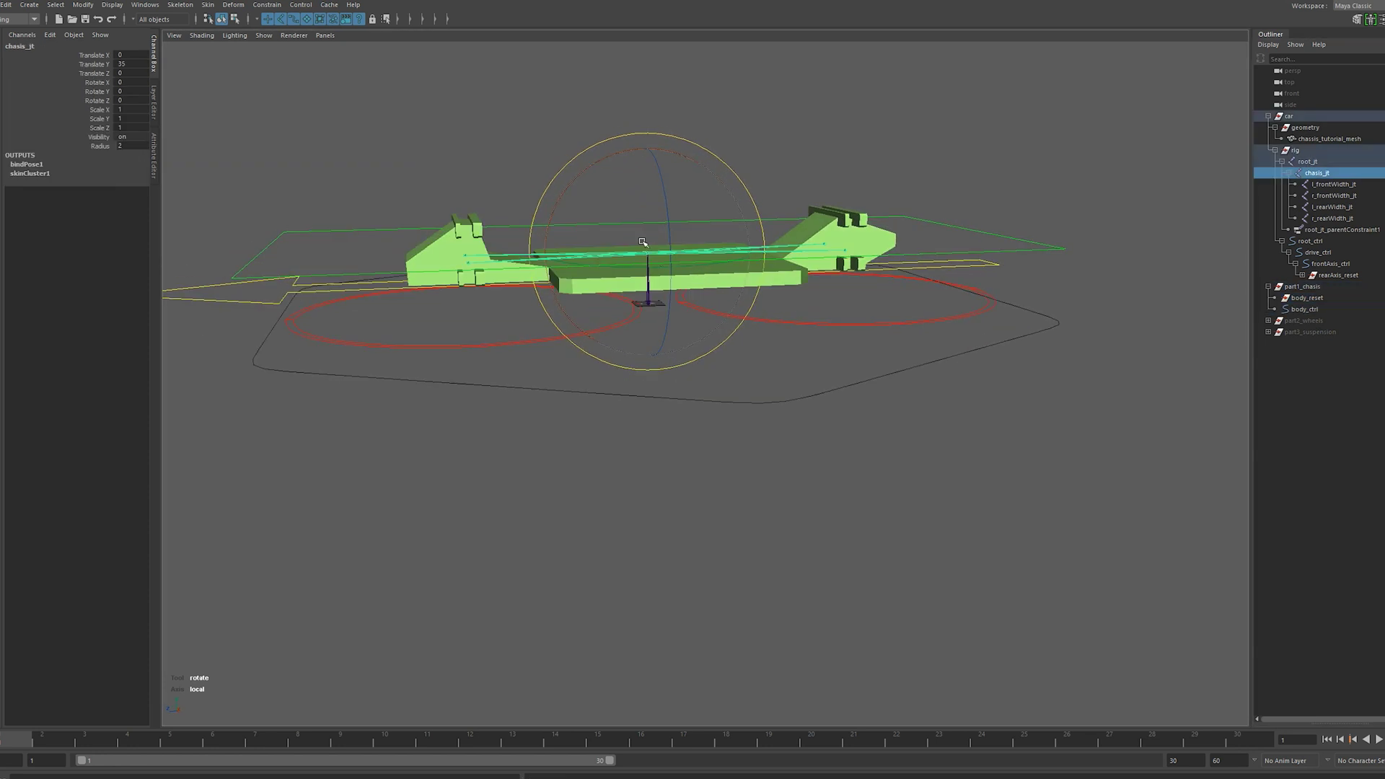
{"action": "left_click", "coordinate": [1298, 308]}
{"action": "key", "text": "w"}
{"action": "key", "text": "q"}
{"action": "key", "text": "w"}
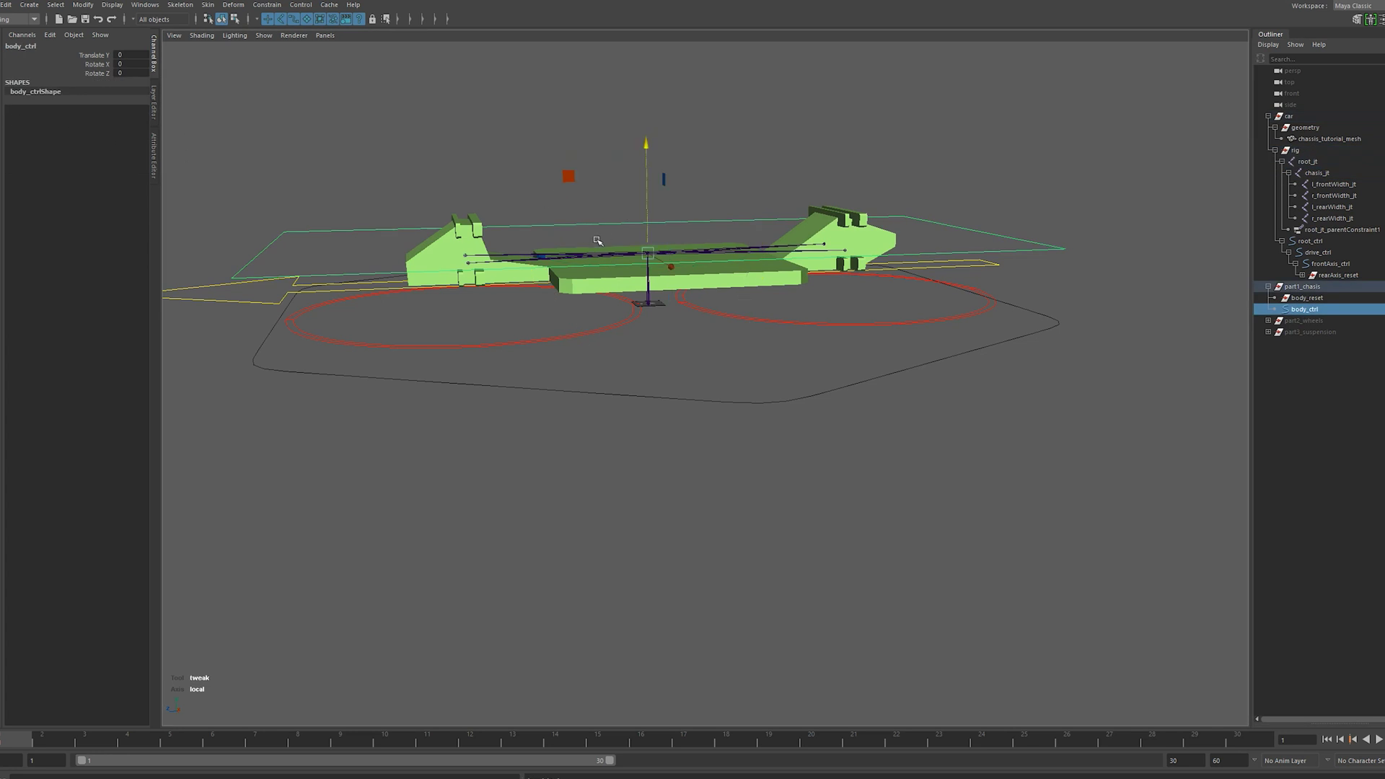
{"action": "left_click_drag", "start_coordinate": [637, 241], "coordinate": [724, 263], "text": "alt"}
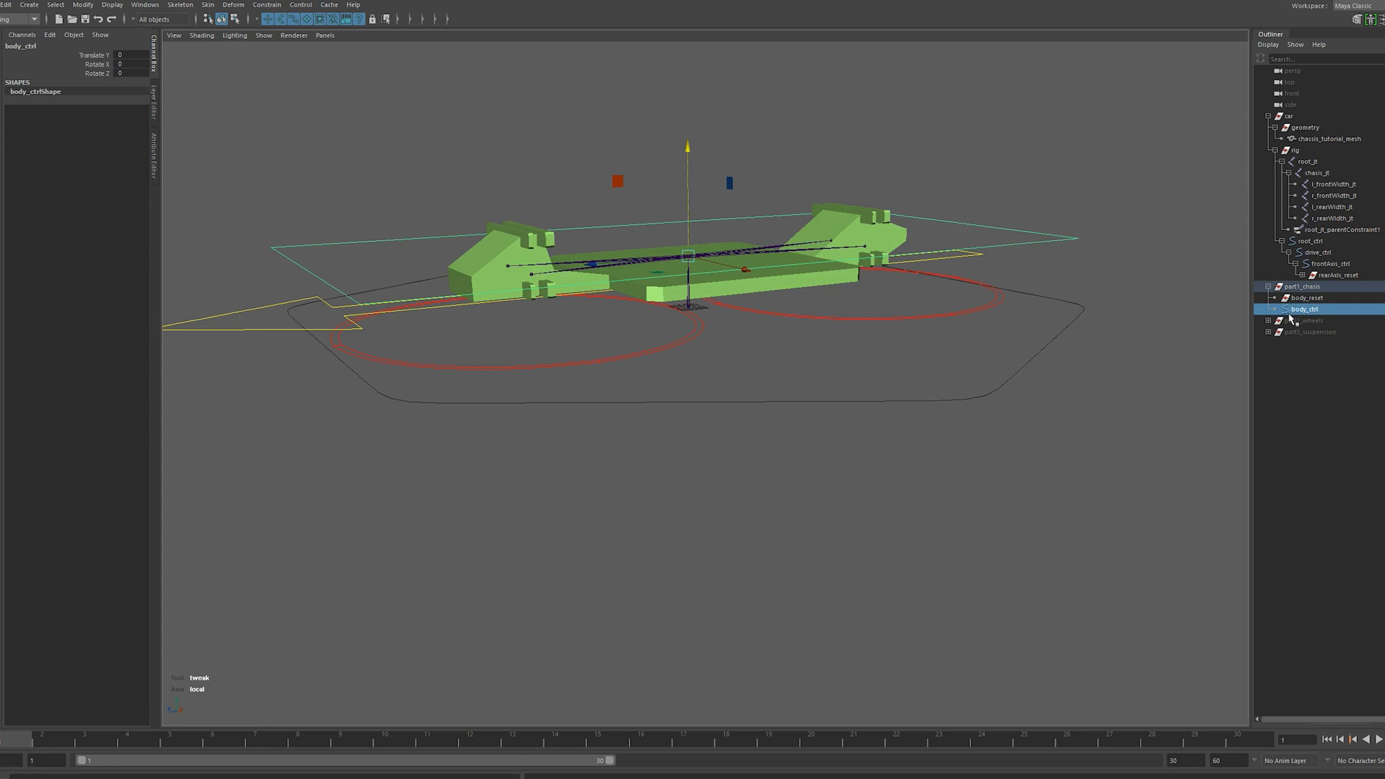
{"action": "mouse_move", "coordinate": [1291, 319]}
{"action": "middle_mouse_down"}
{"action": "mouse_move", "coordinate": [1311, 305]}
{"action": "mouse_move", "coordinate": [1297, 303]}
{"action": "middle_mouse_up"}
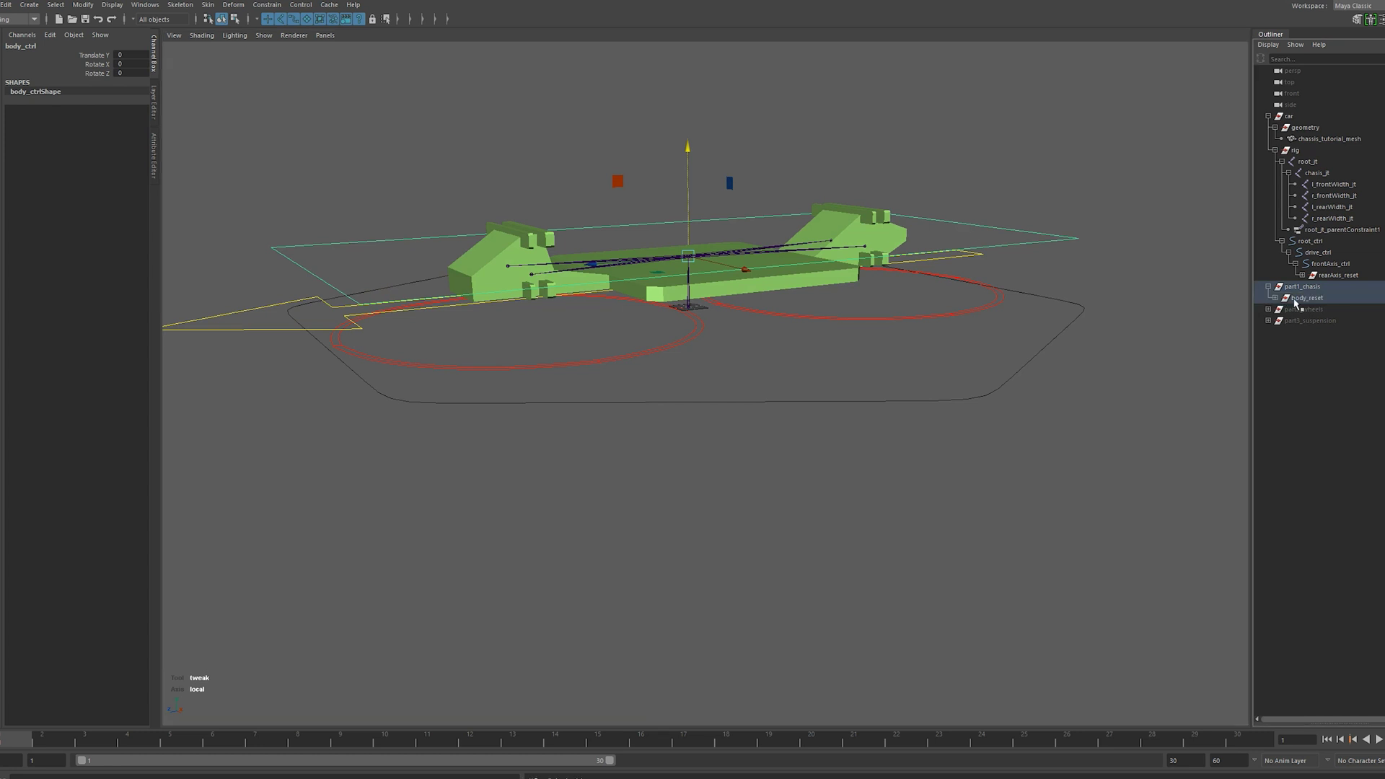
{"action": "left_click", "coordinate": [1299, 299]}
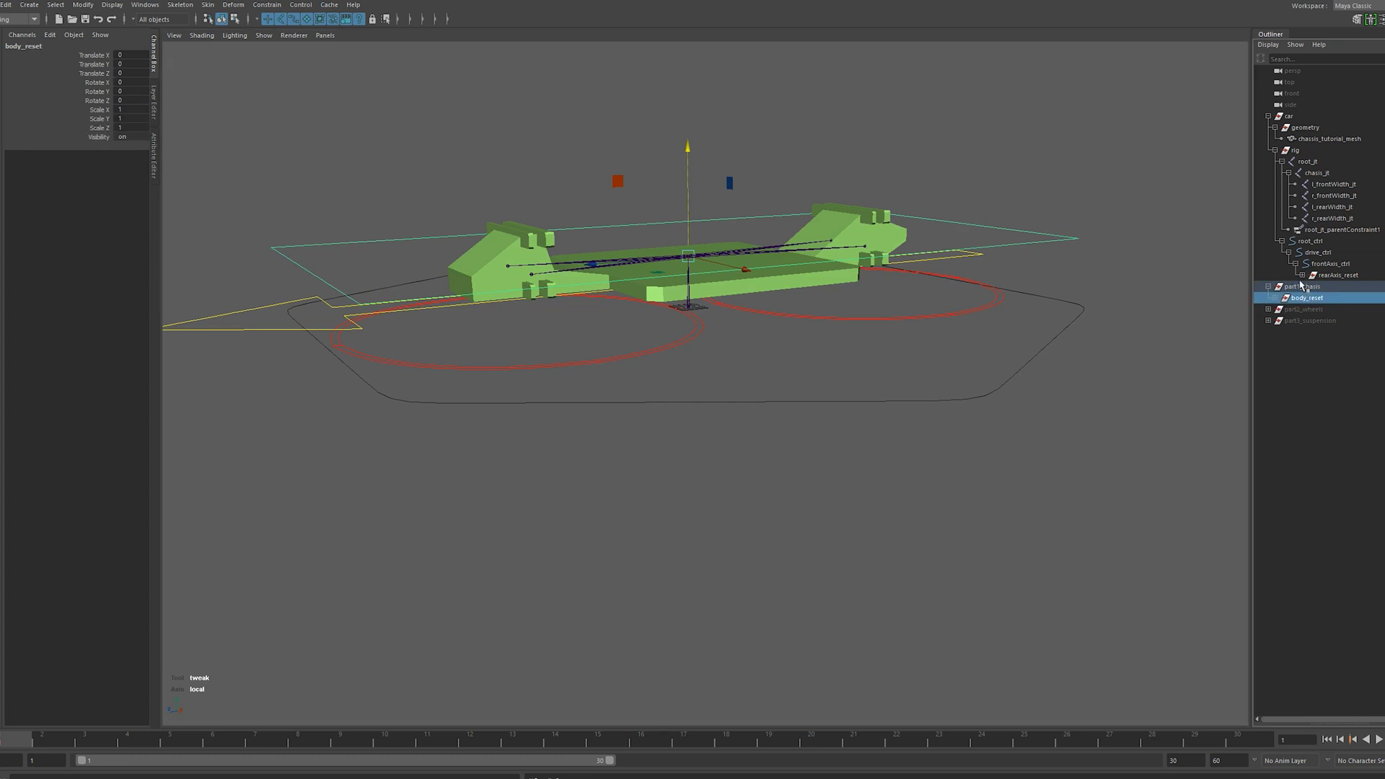
Parent the body_reset group under rearAxis_ctrl and delete the emptied part1_chassis group
{"action": "left_click", "coordinate": [1302, 274]}
{"action": "left_click_drag", "start_coordinate": [1299, 315], "coordinate": [1343, 290]}
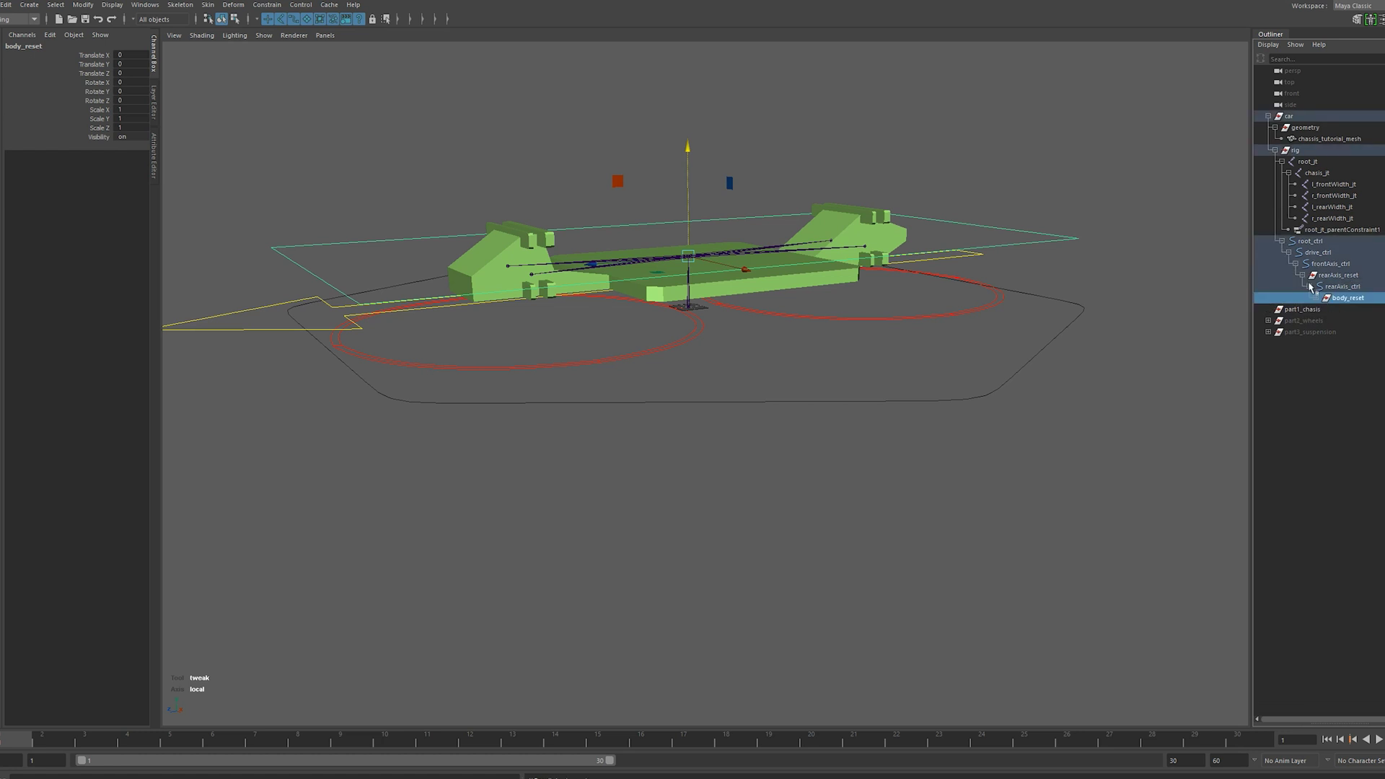
{"action": "left_click", "coordinate": [1318, 298]}
{"action": "left_click", "coordinate": [1327, 322]}
{"action": "key", "text": "Delete"}
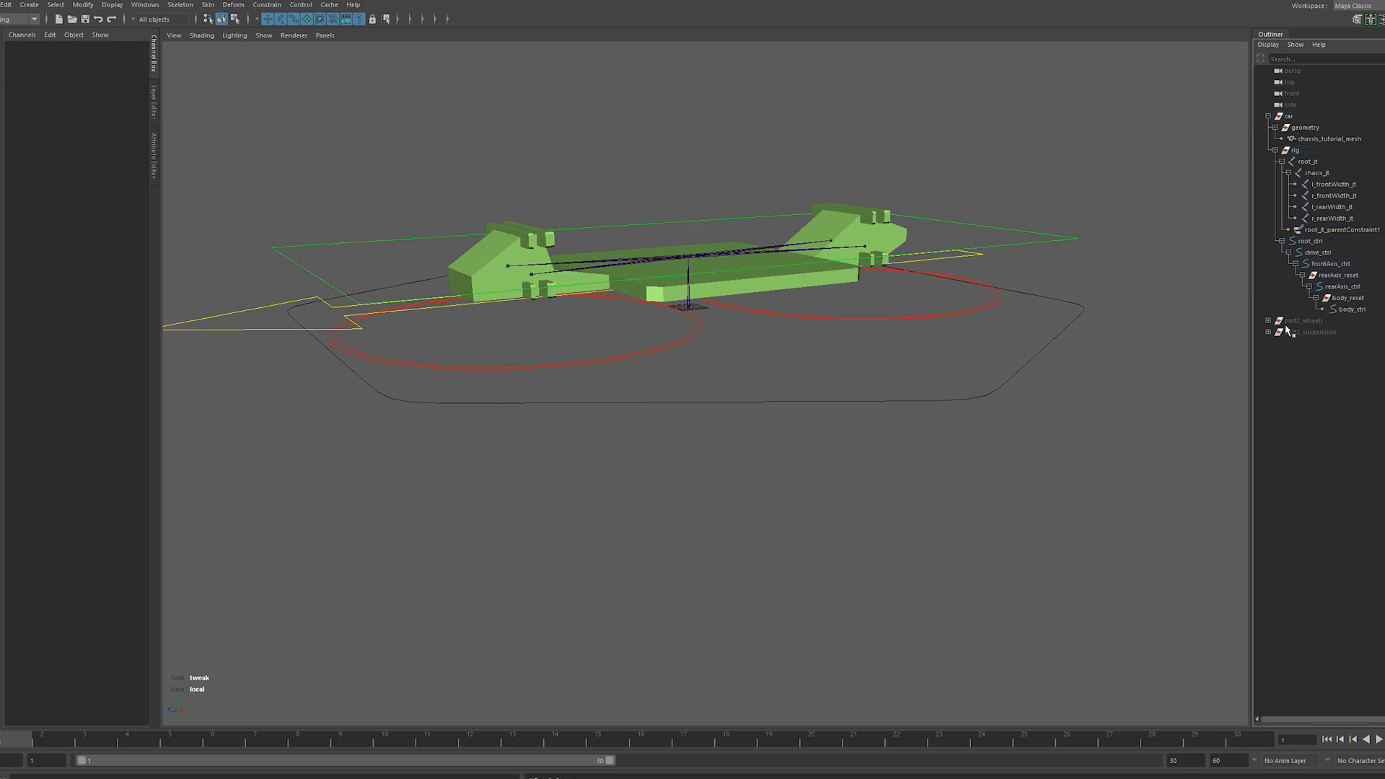
Open the Connection Editor and load drive_ctrl as the source object
{"action": "left_click_drag", "start_coordinate": [956, 425], "coordinate": [930, 406], "text": "alt"}
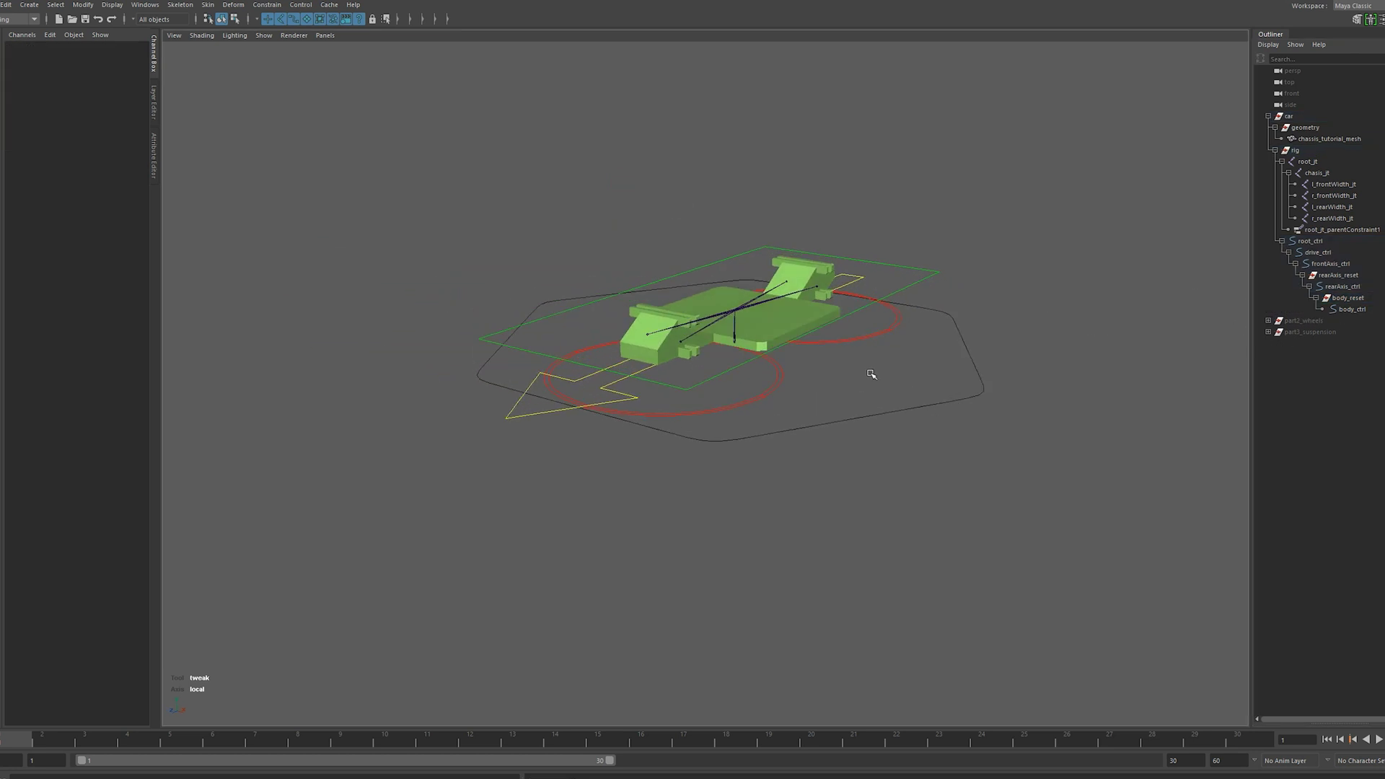
{"action": "scroll", "coordinate": [899, 376], "scroll_direction": "up", "scroll_amount": 3}
{"action": "scroll", "coordinate": [902, 373], "scroll_direction": "up", "scroll_amount": 2}
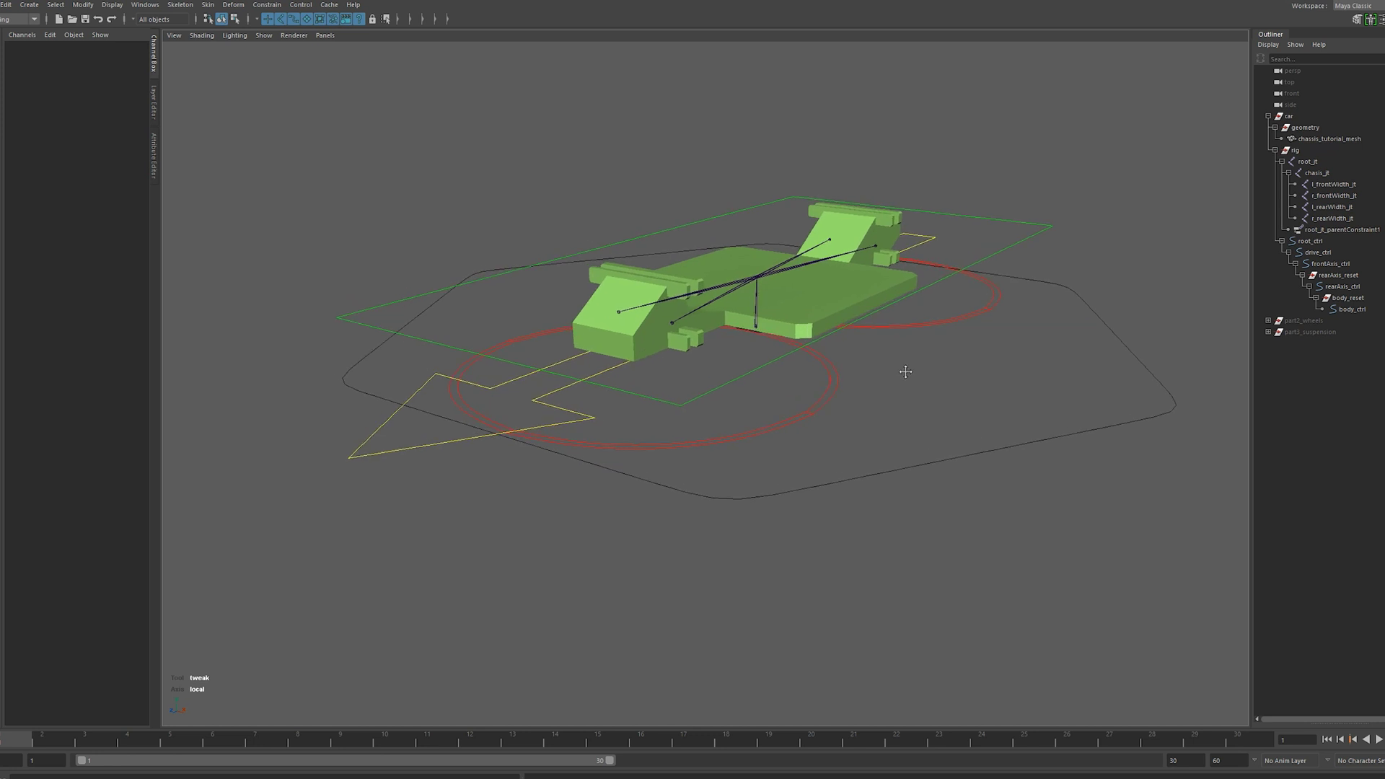
{"action": "left_click", "coordinate": [789, 287]}
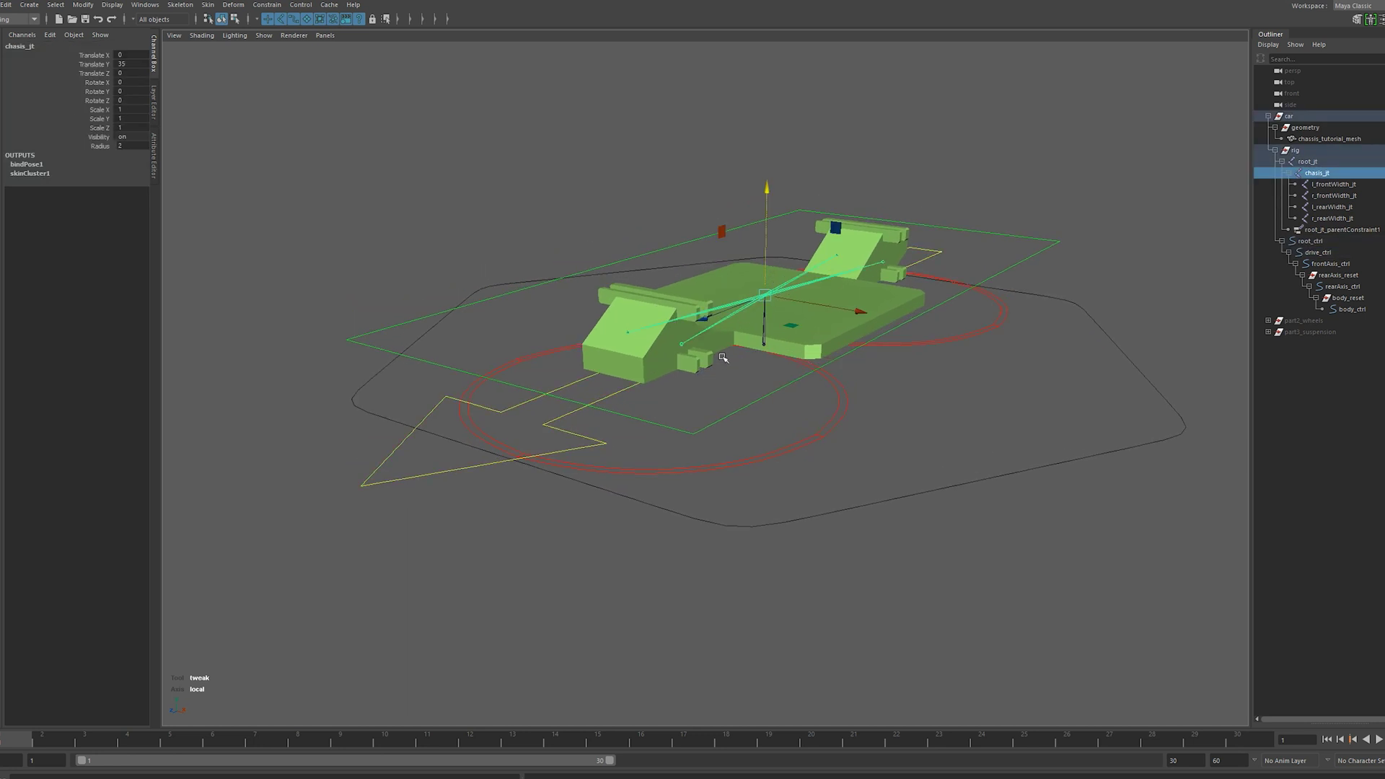
{"action": "left_click_drag", "start_coordinate": [353, 468], "coordinate": [399, 526]}
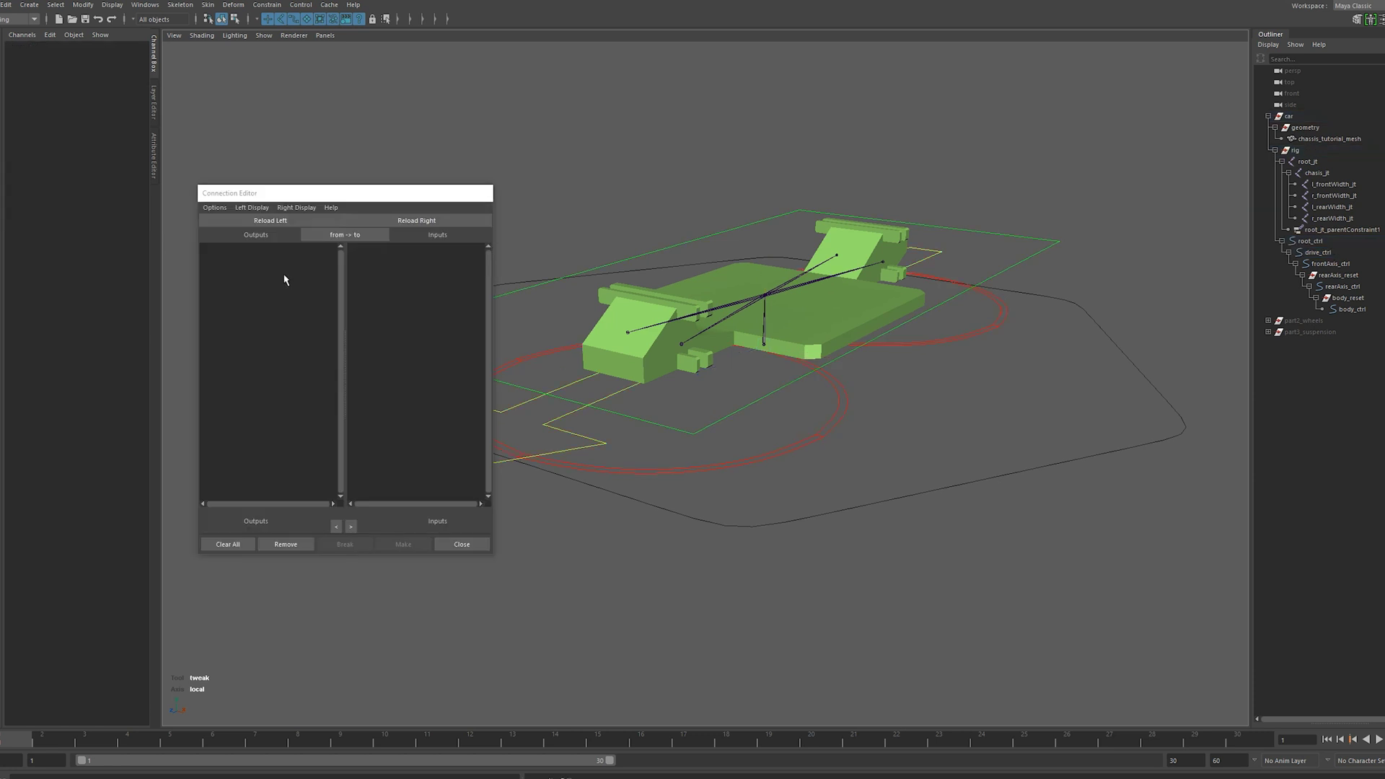
{"action": "left_click_drag", "start_coordinate": [271, 192], "coordinate": [138, 243]}
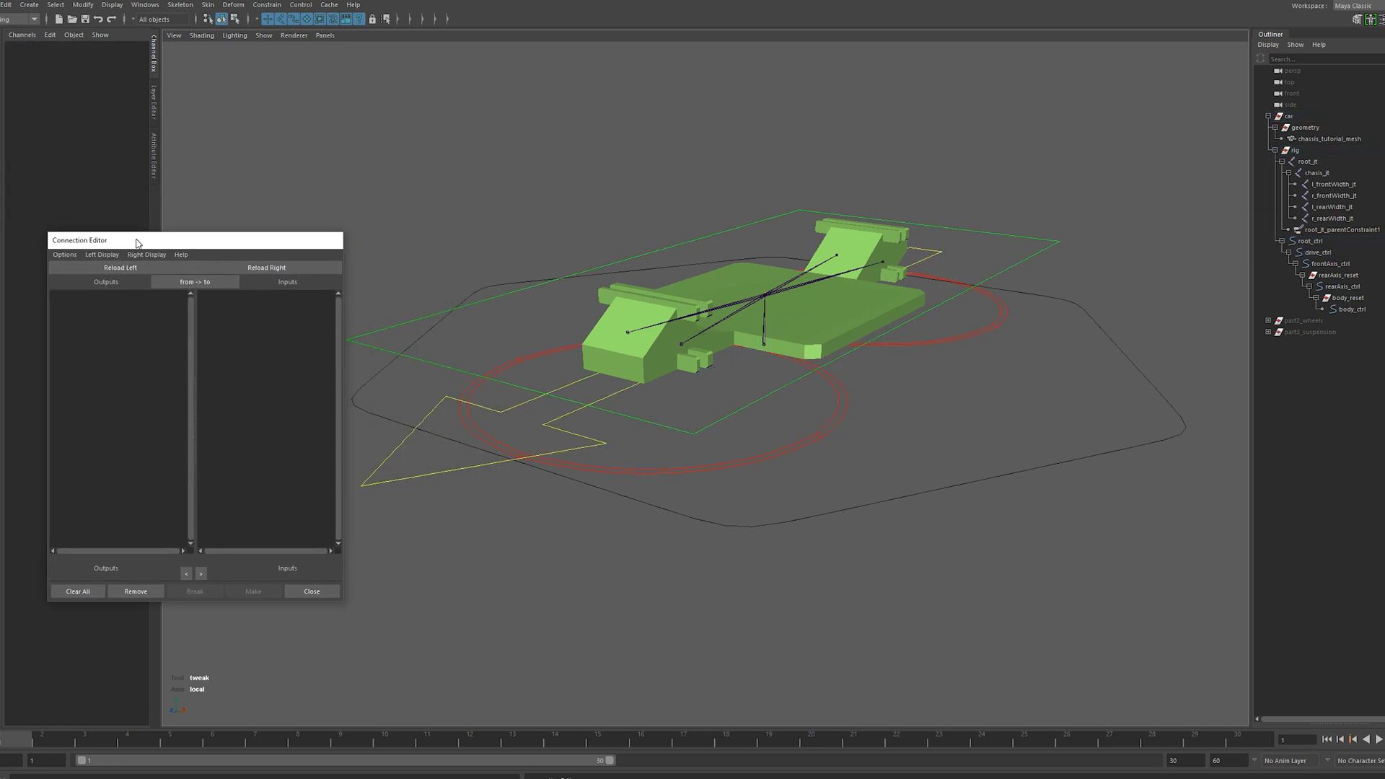
{"action": "left_click_drag", "start_coordinate": [412, 473], "coordinate": [426, 494]}
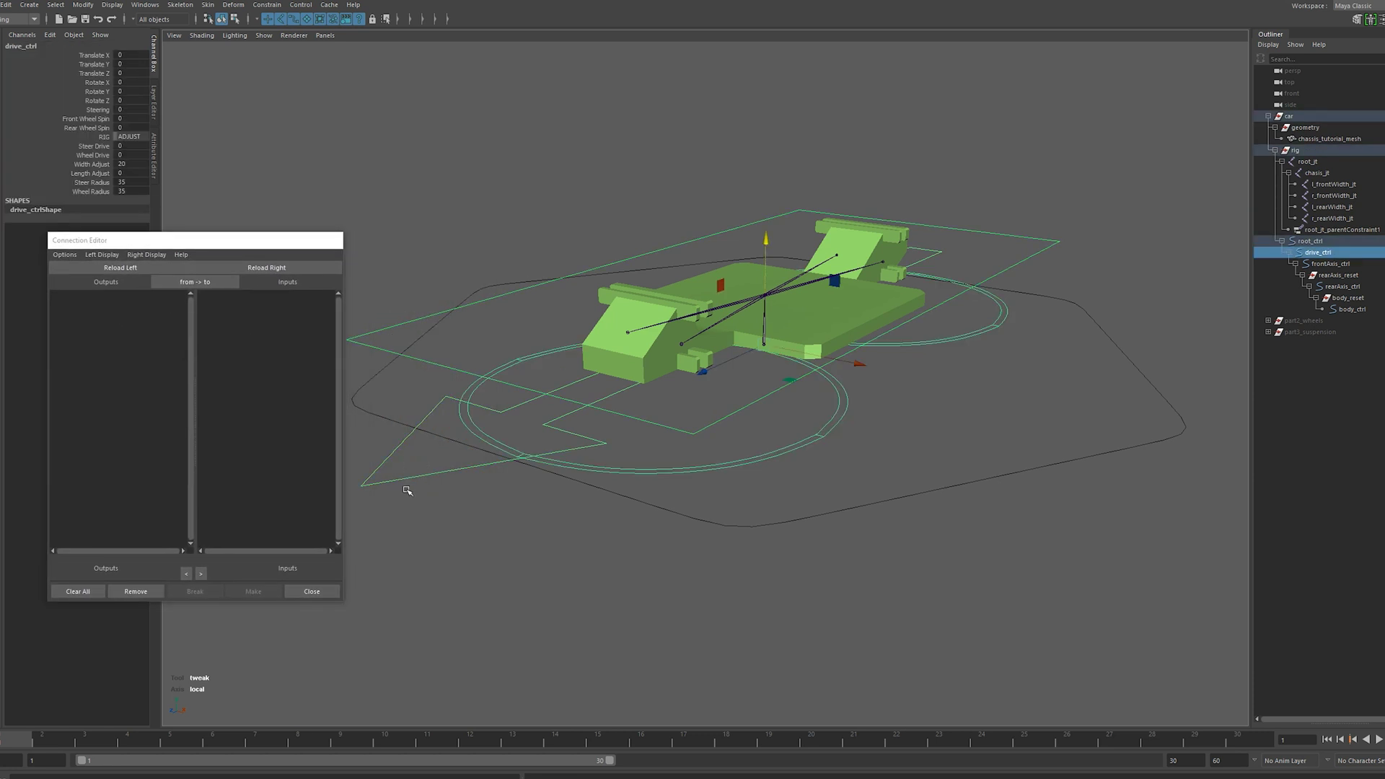
{"action": "left_click", "coordinate": [119, 267]}
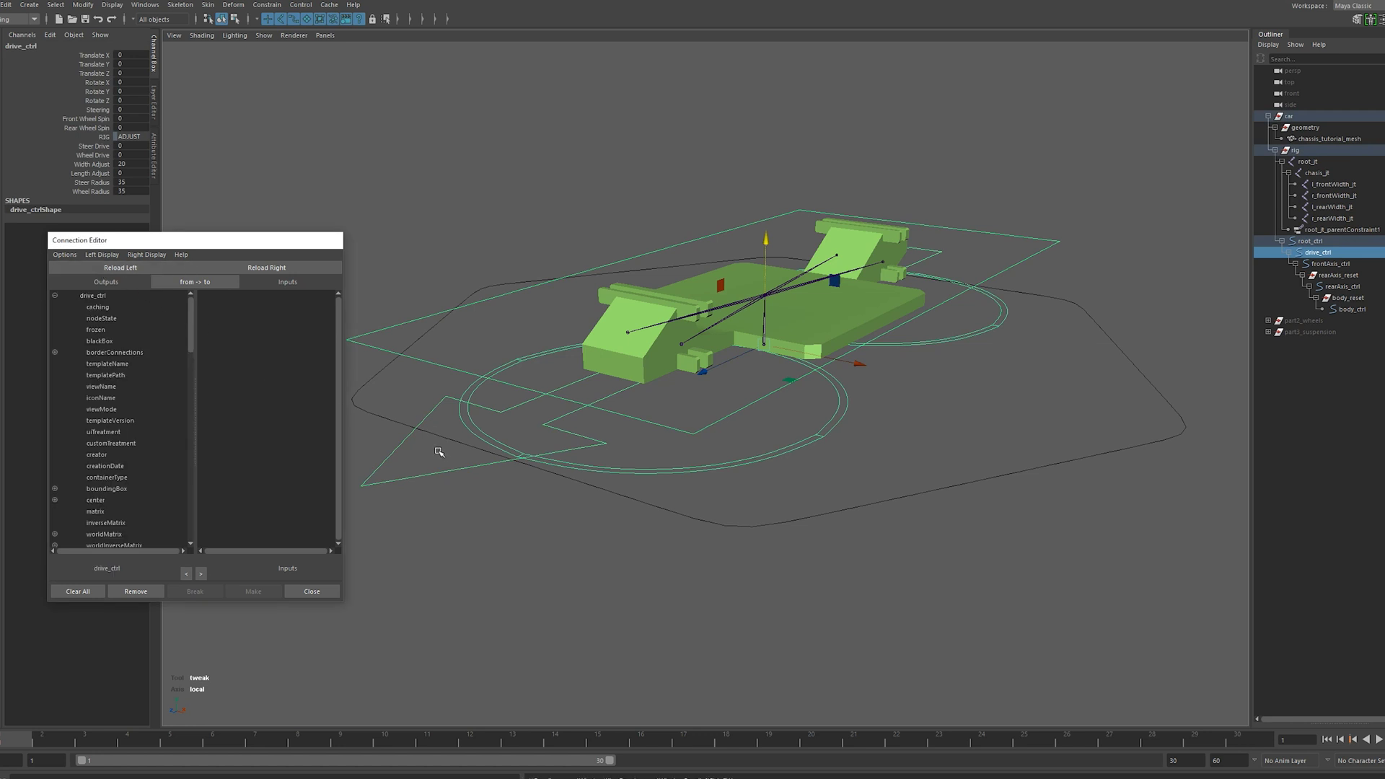
Load chasis_jt as the target object and connect drive_ctrl's wheelRadius to the joint's translateY
{"action": "left_click_drag", "start_coordinate": [190, 338], "coordinate": [193, 543]}
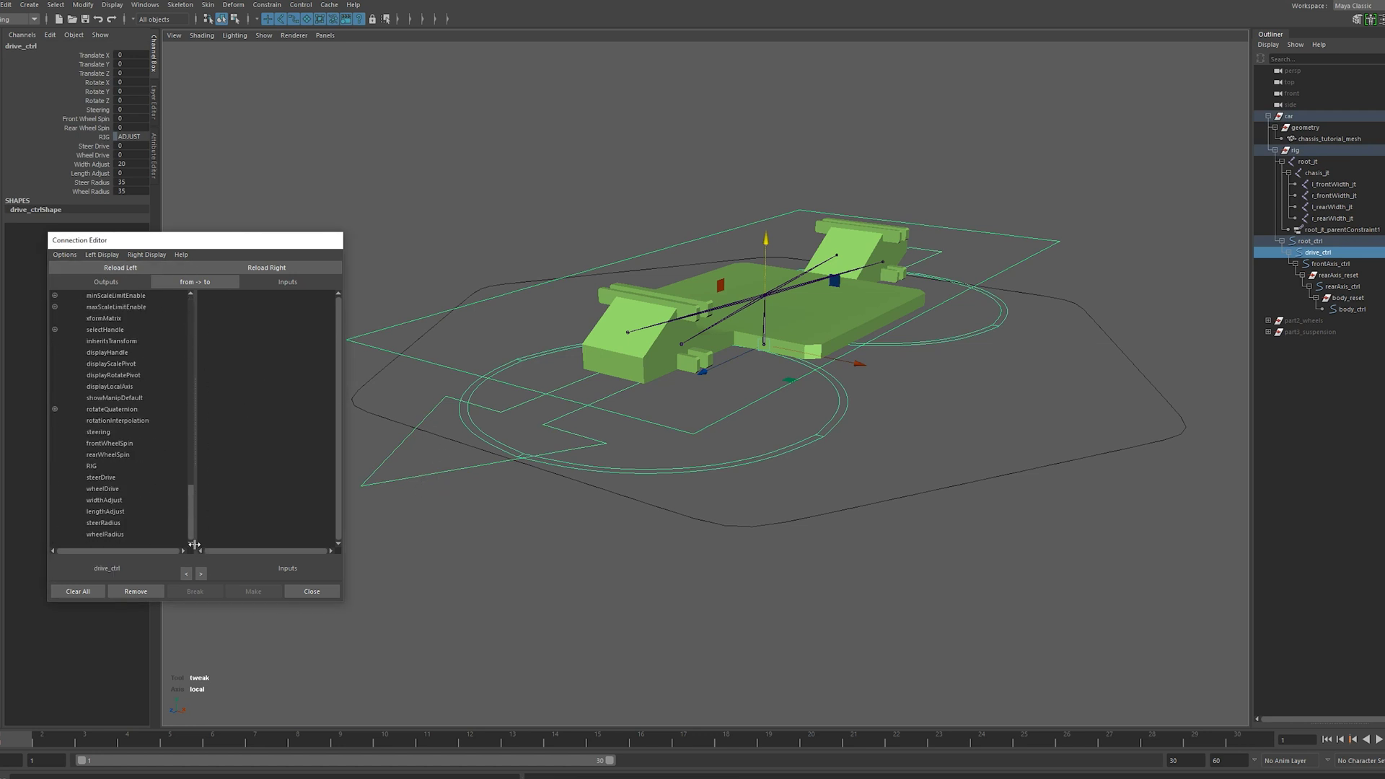
{"action": "left_click", "coordinate": [101, 534]}
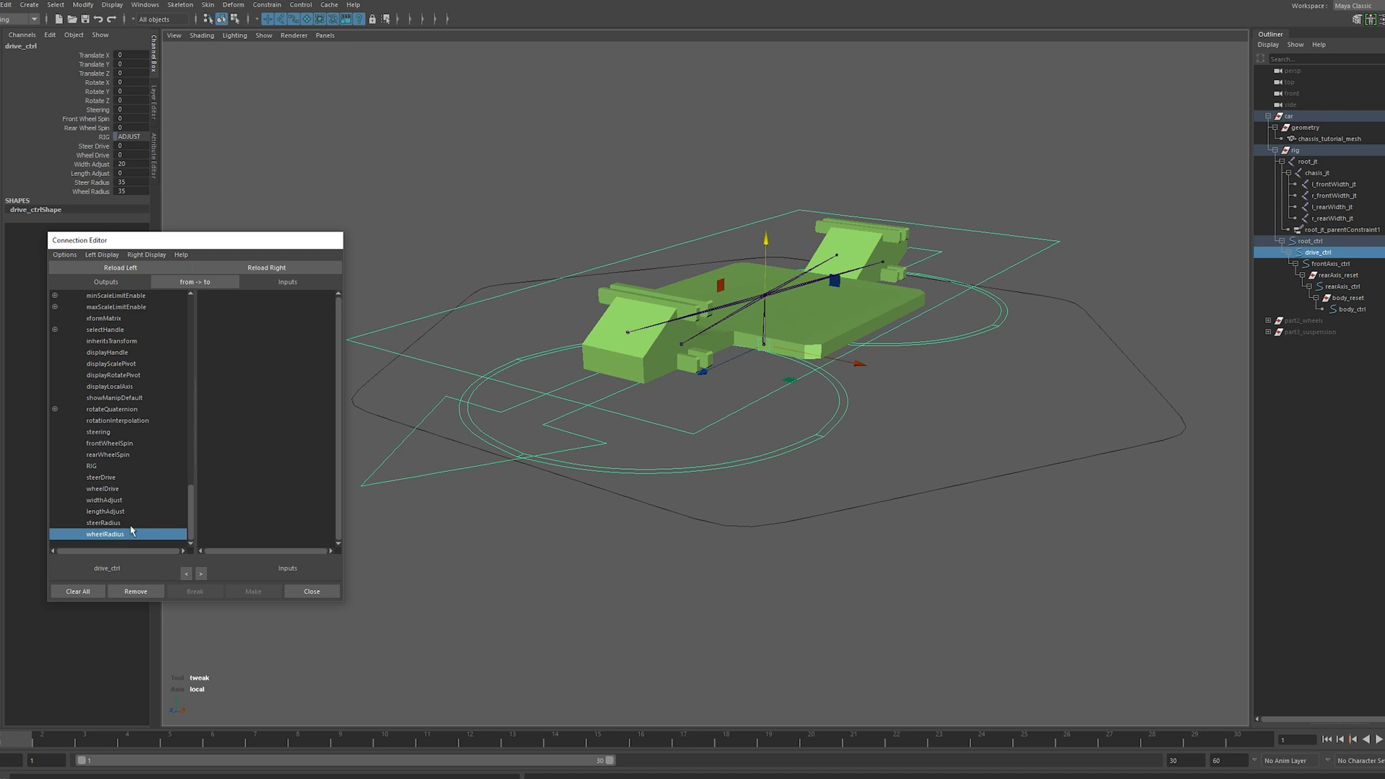
{"action": "left_click", "coordinate": [734, 303]}
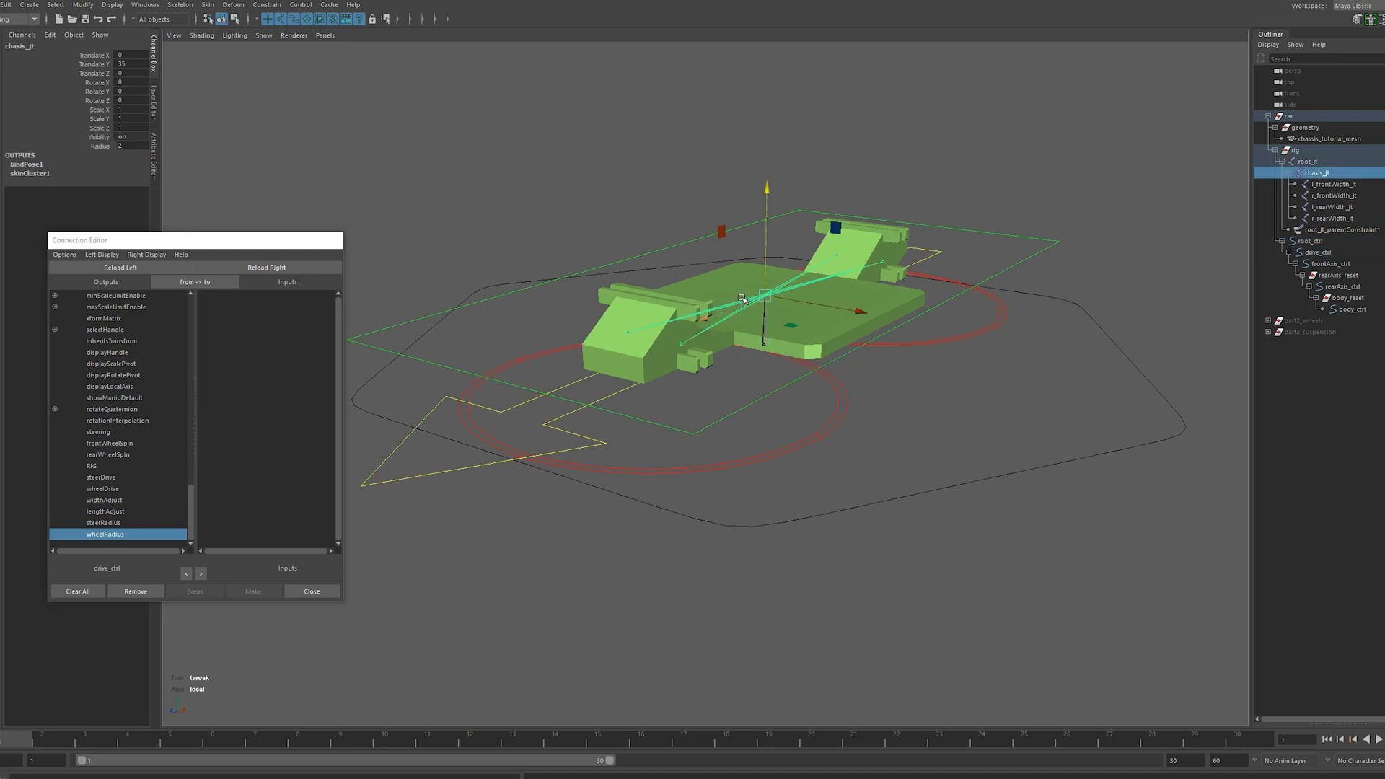
{"action": "left_click", "coordinate": [291, 268]}
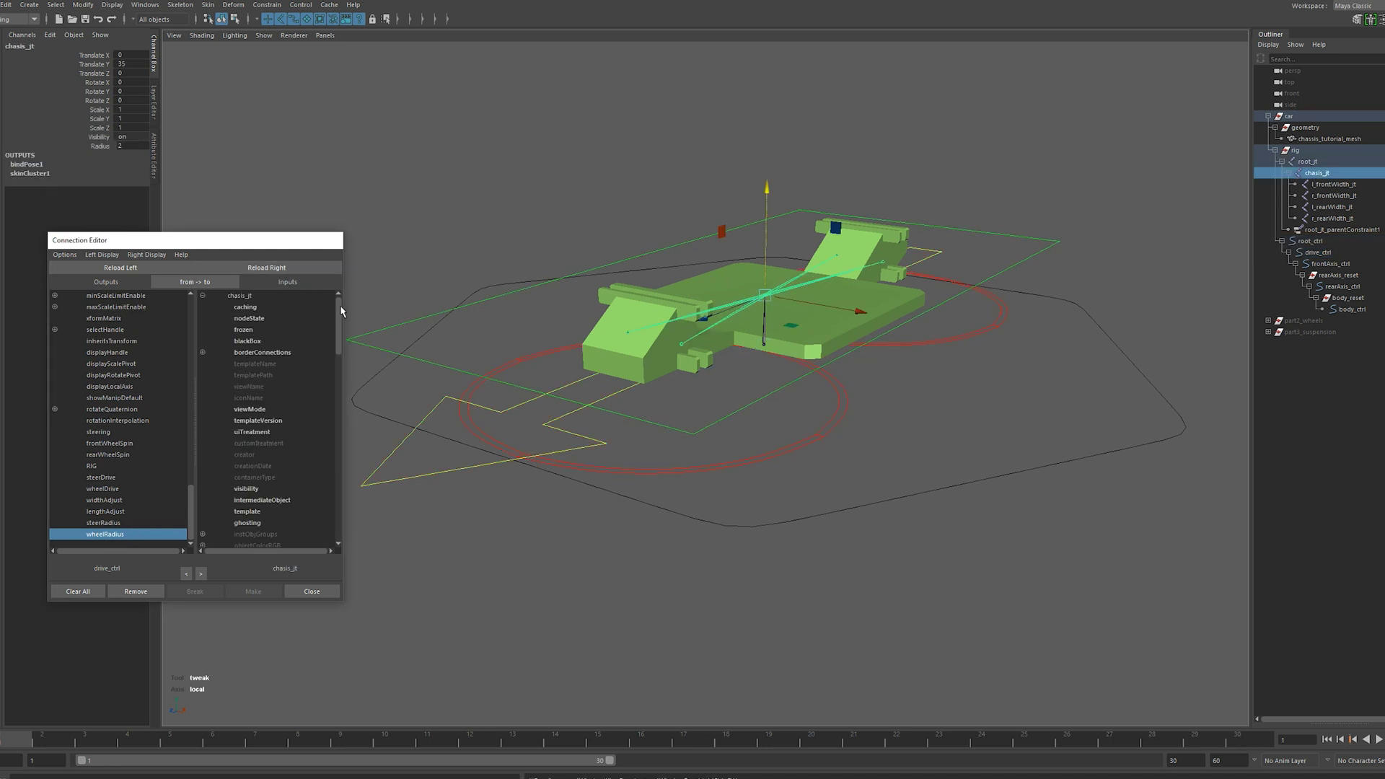
{"action": "left_click_drag", "start_coordinate": [342, 311], "coordinate": [352, 397]}
{"action": "left_click", "coordinate": [203, 422]}
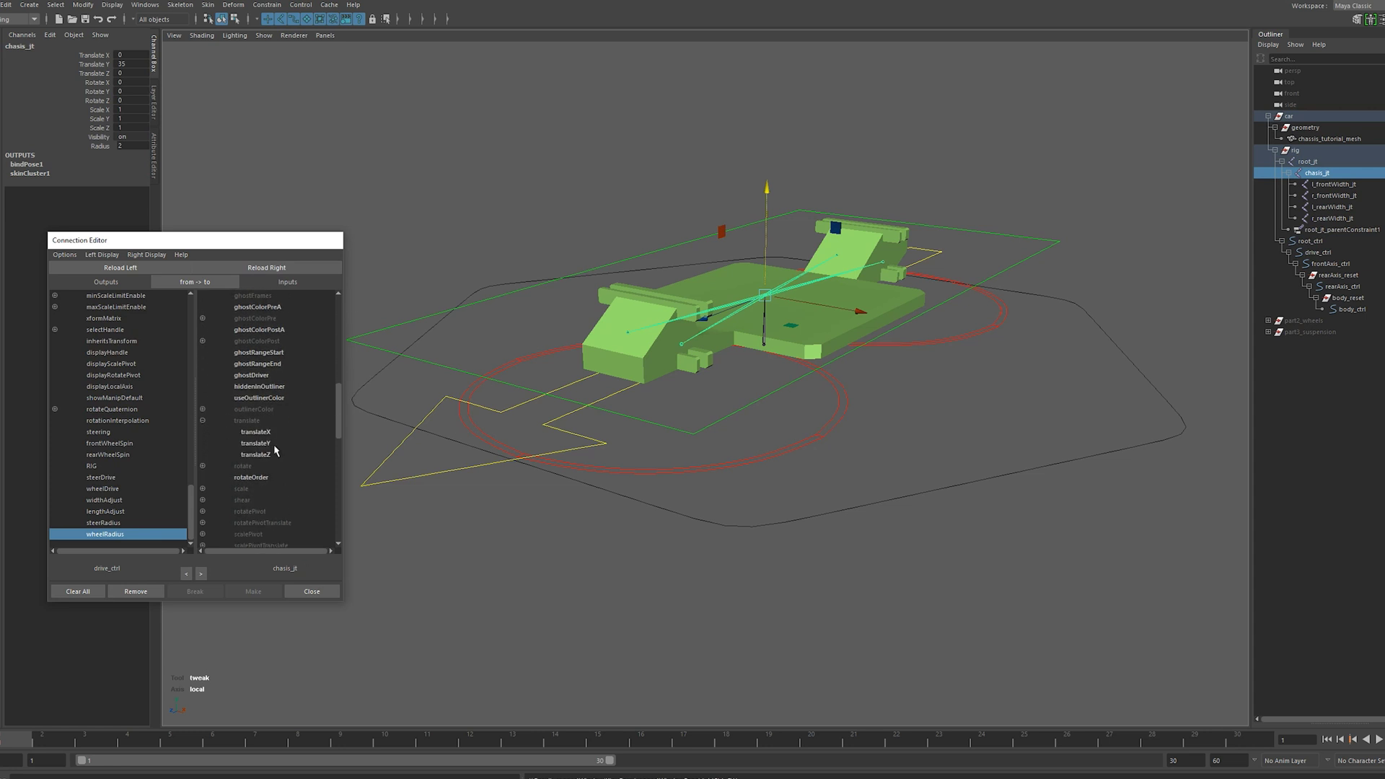
{"action": "left_click", "coordinate": [267, 445]}
{"action": "left_click", "coordinate": [461, 543]}
Test drive_ctrl's Wheel Radius by scrubbing its value, undo the change and deselect the control
{"action": "left_click", "coordinate": [402, 464]}
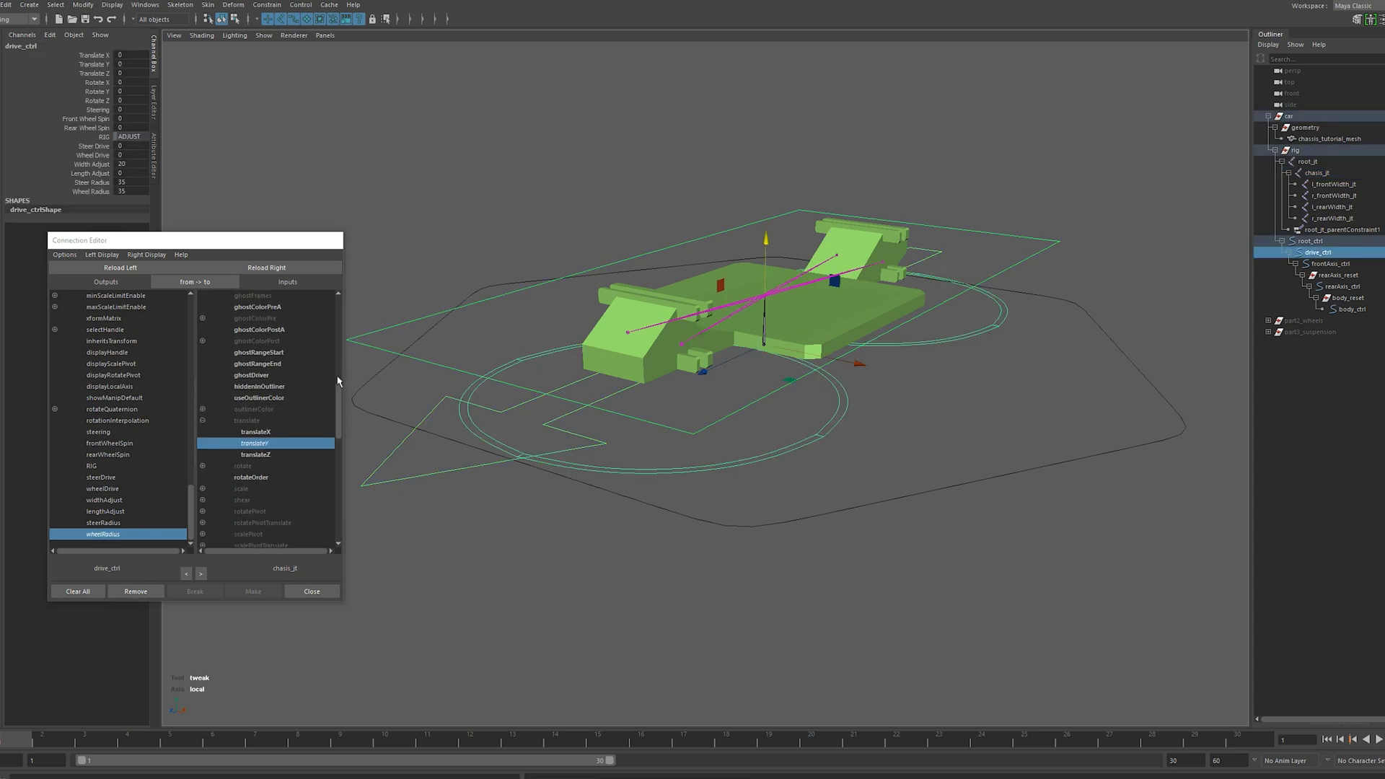
{"action": "left_click", "coordinate": [93, 194]}
{"action": "middle_click_drag", "start_coordinate": [388, 210], "coordinate": [694, 218]}
{"action": "key", "text": "ctrl+z"}
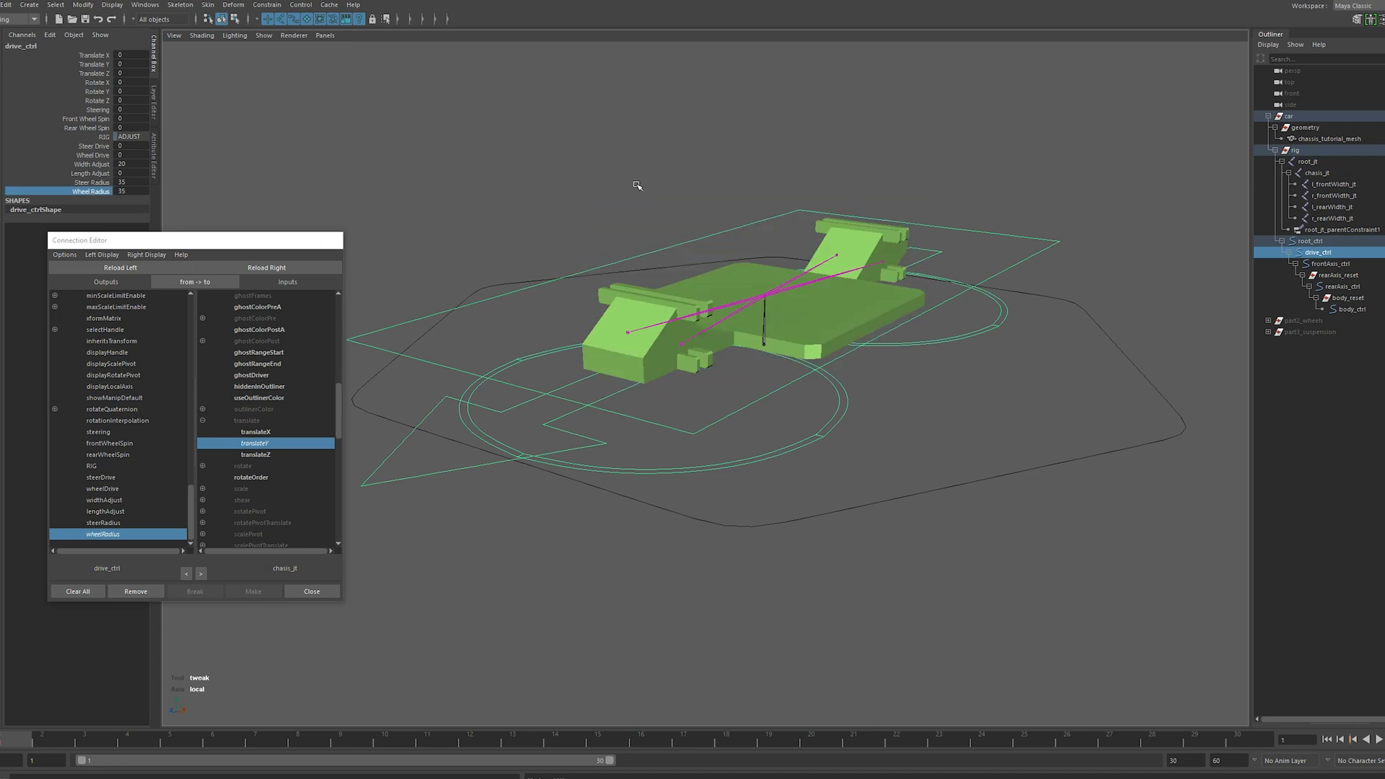
{"action": "left_click", "coordinate": [617, 151]}
Load rearAxis_reset as the target object in the Connection Editor and expand its translate attributes
{"action": "left_click", "coordinate": [1339, 276]}
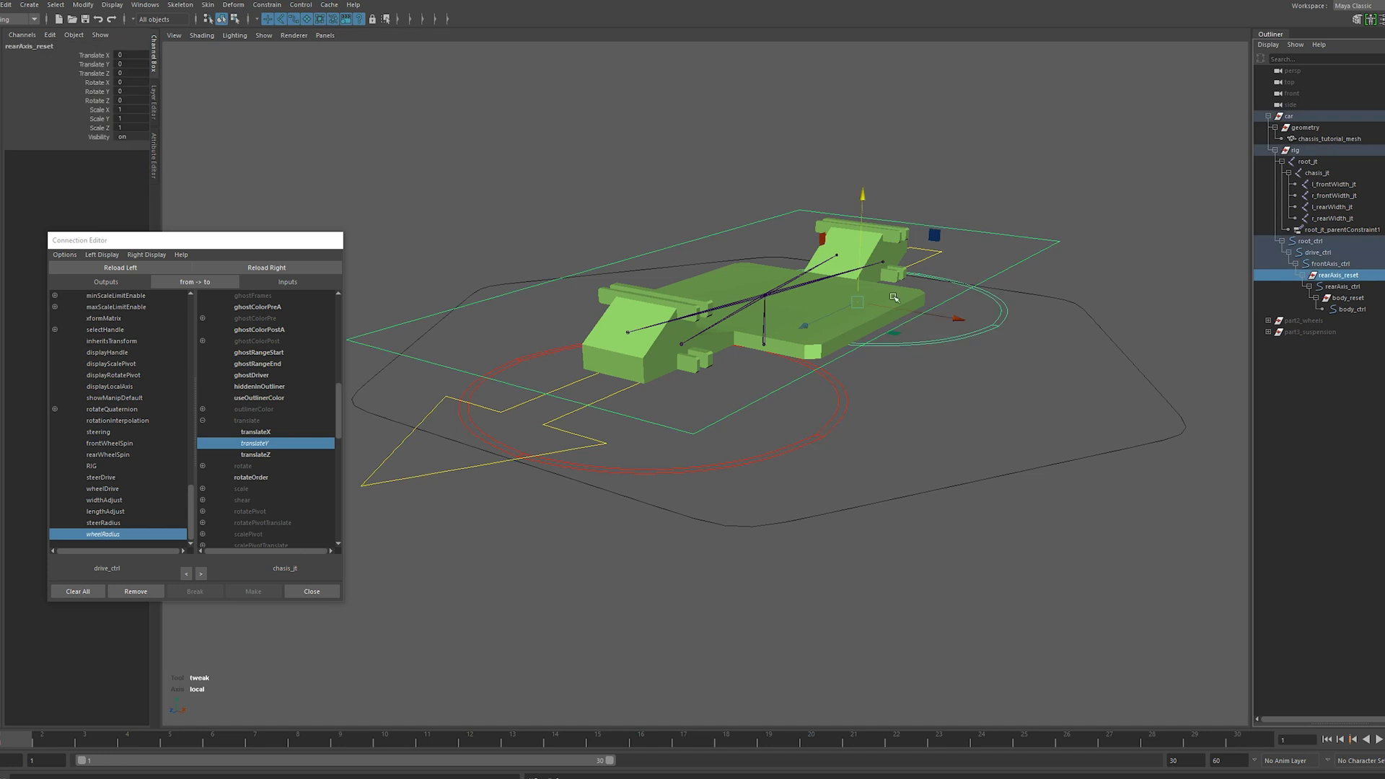
{"action": "left_click", "coordinate": [274, 269]}
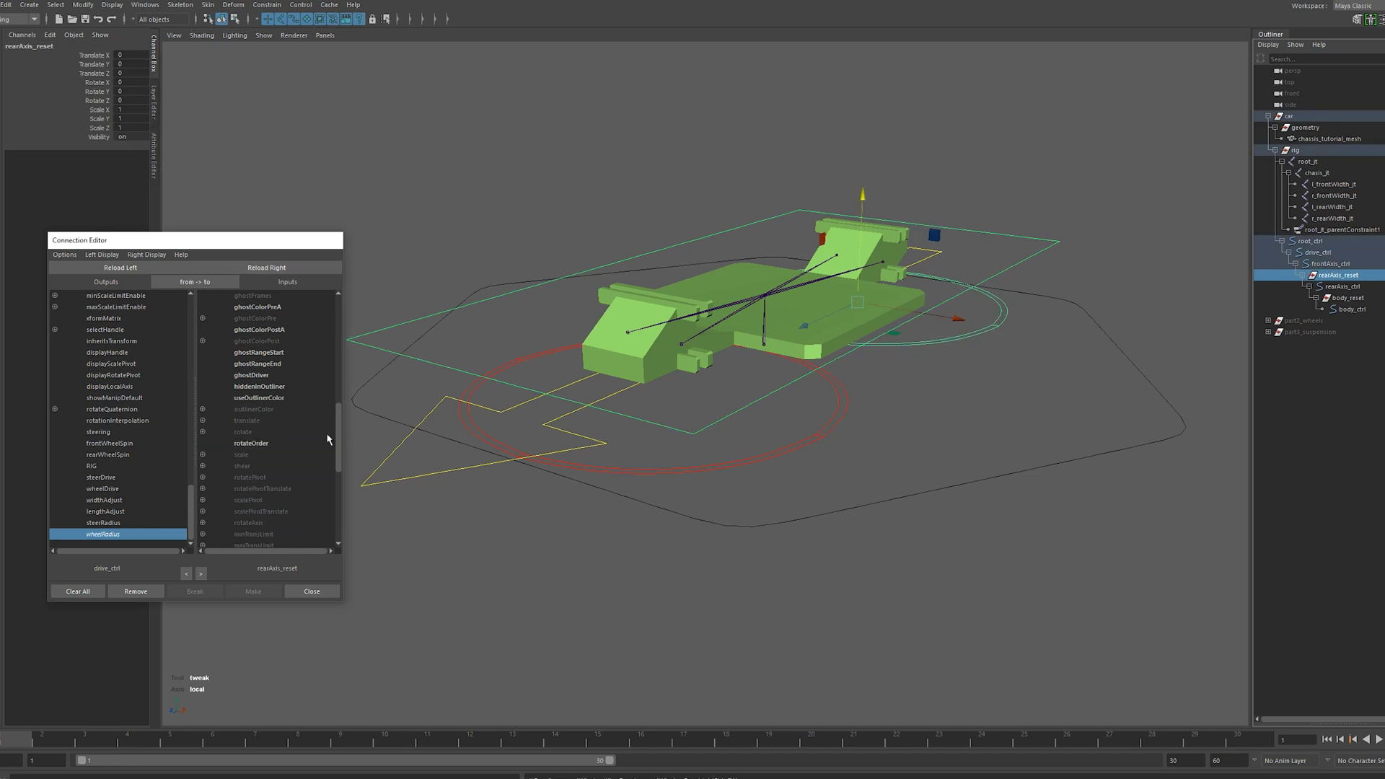
{"action": "left_click", "coordinate": [203, 422]}
Connect drive_ctrl's lengthAdjust to the translateZ of rearAxis_reset
{"action": "left_click", "coordinate": [436, 476]}
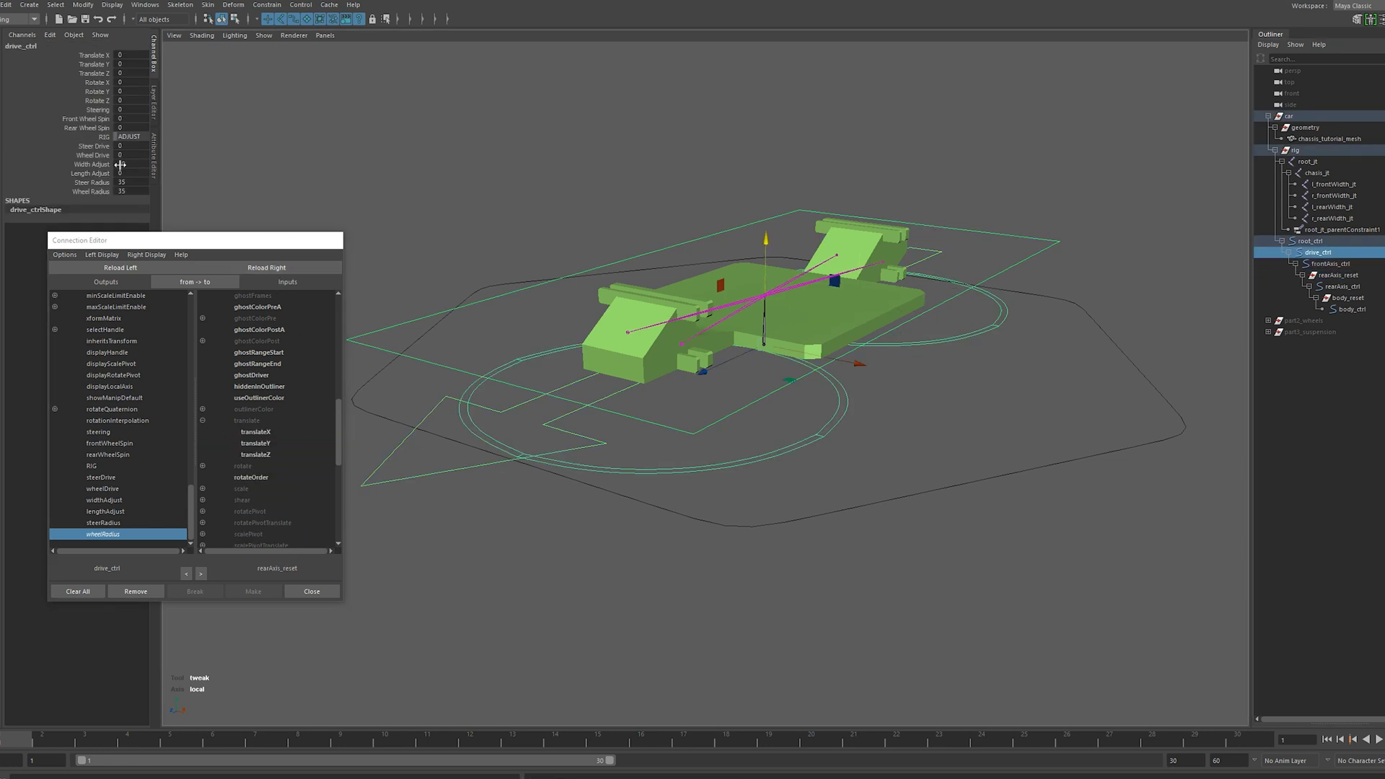
{"action": "left_click", "coordinate": [1338, 276]}
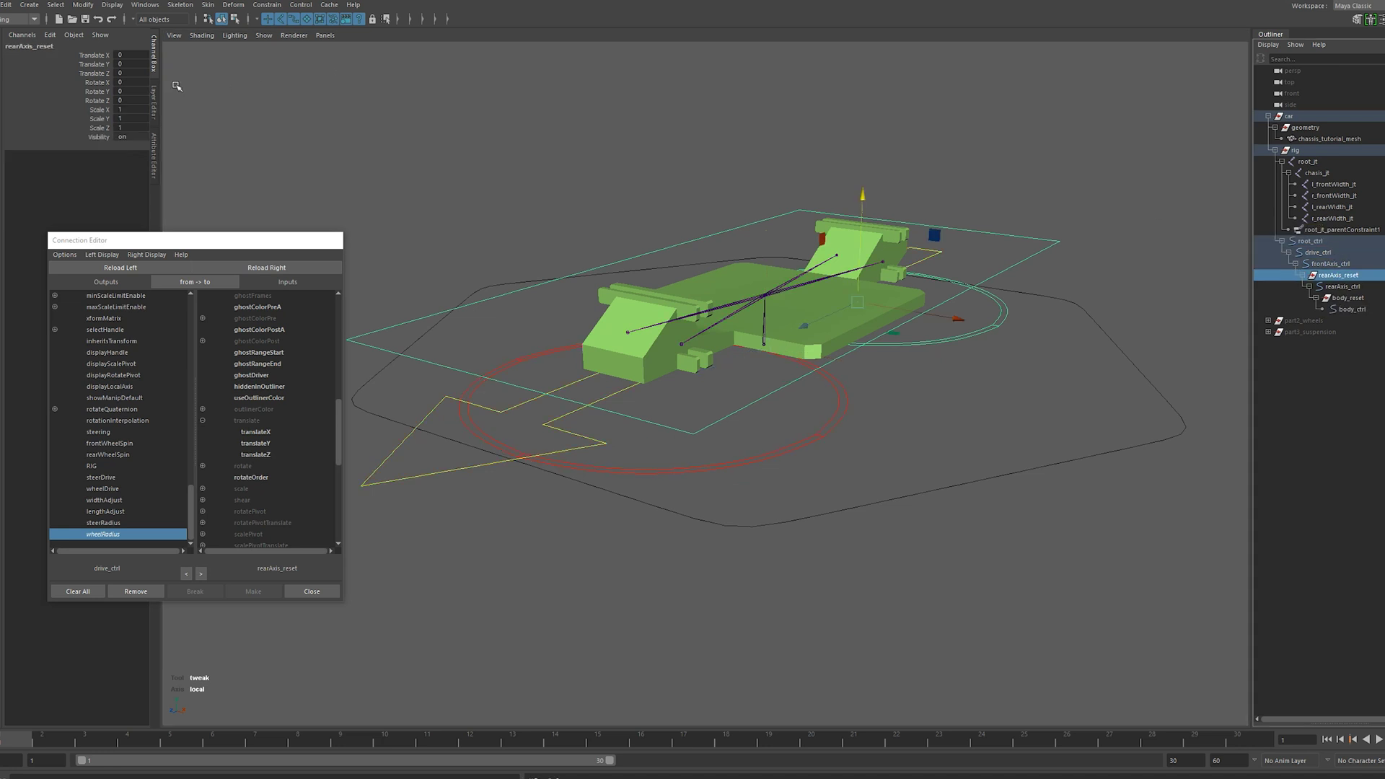
{"action": "left_click", "coordinate": [407, 477]}
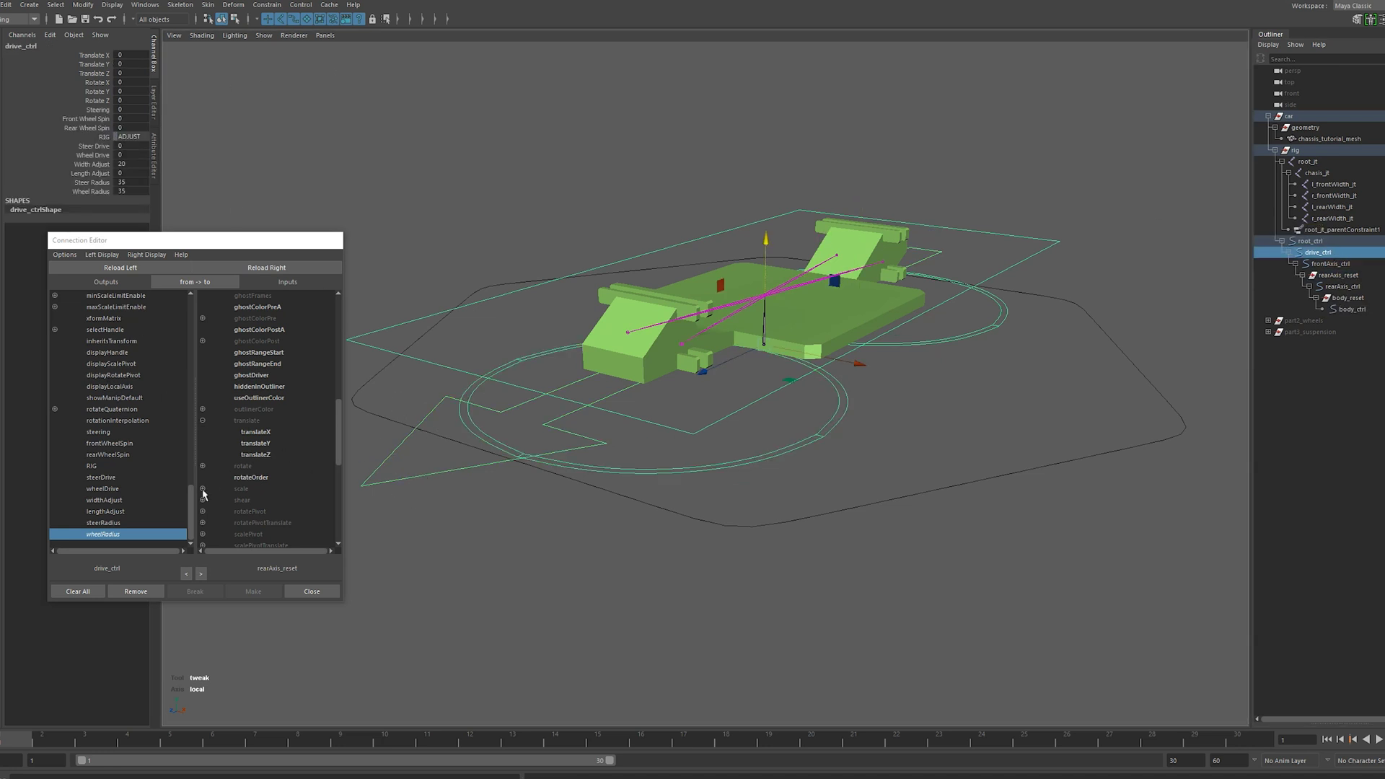
{"action": "left_click", "coordinate": [103, 511]}
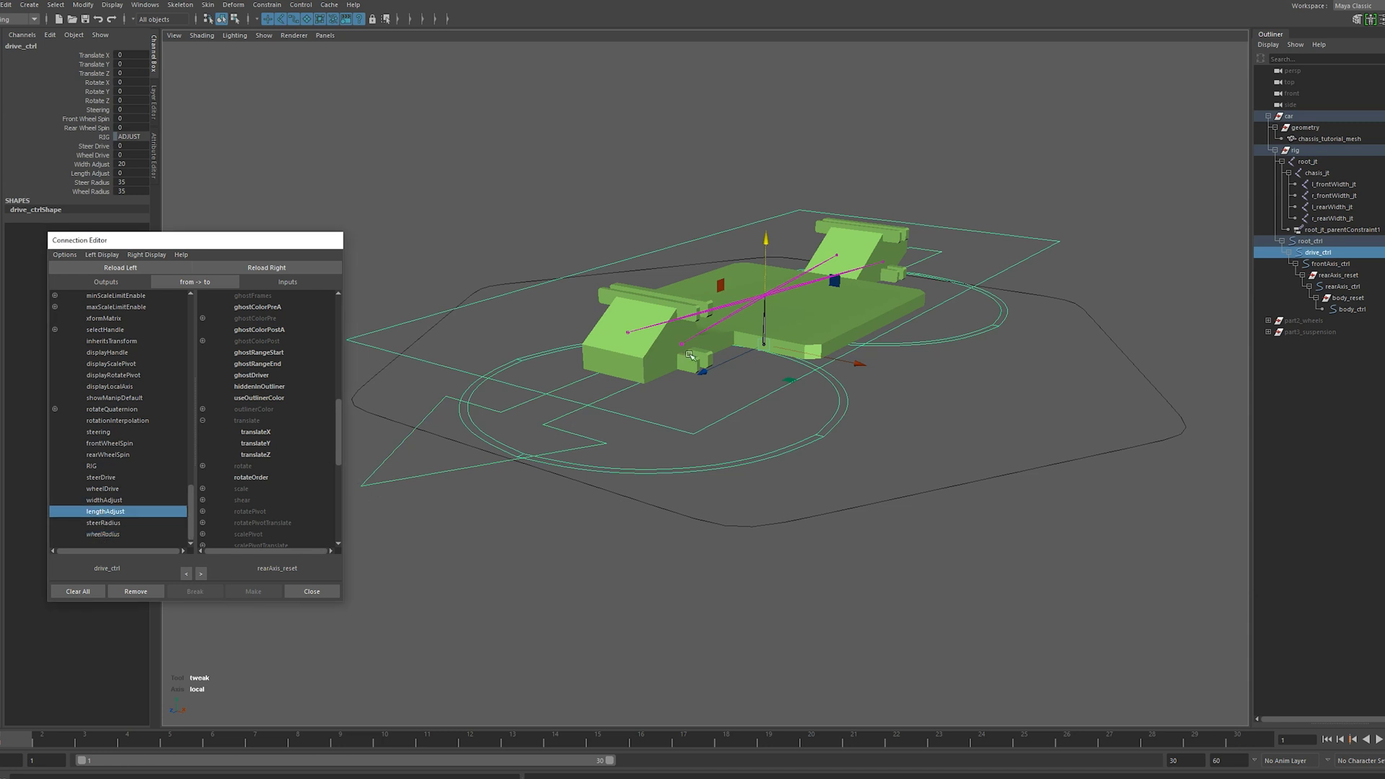
{"action": "left_click", "coordinate": [935, 342]}
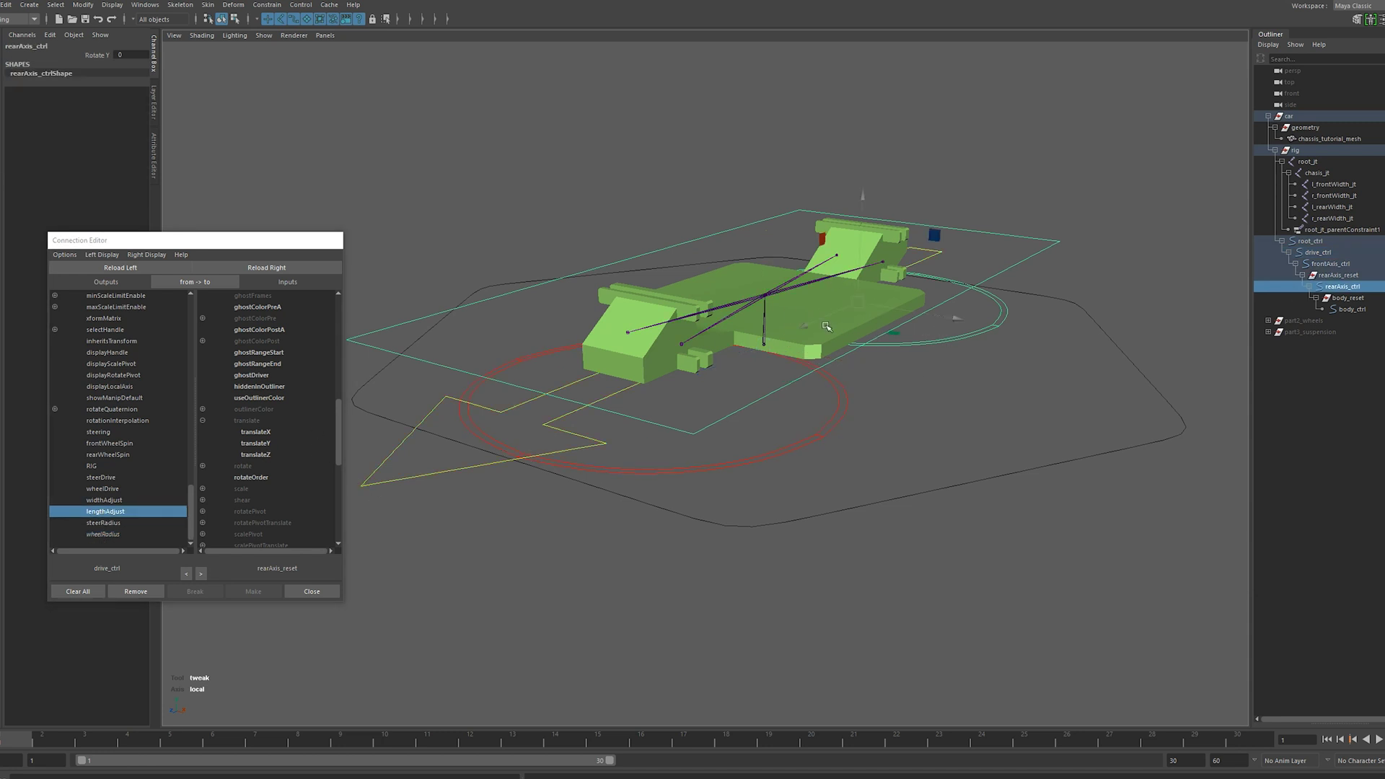
{"action": "left_click", "coordinate": [761, 463]}
{"action": "left_click", "coordinate": [462, 515]}
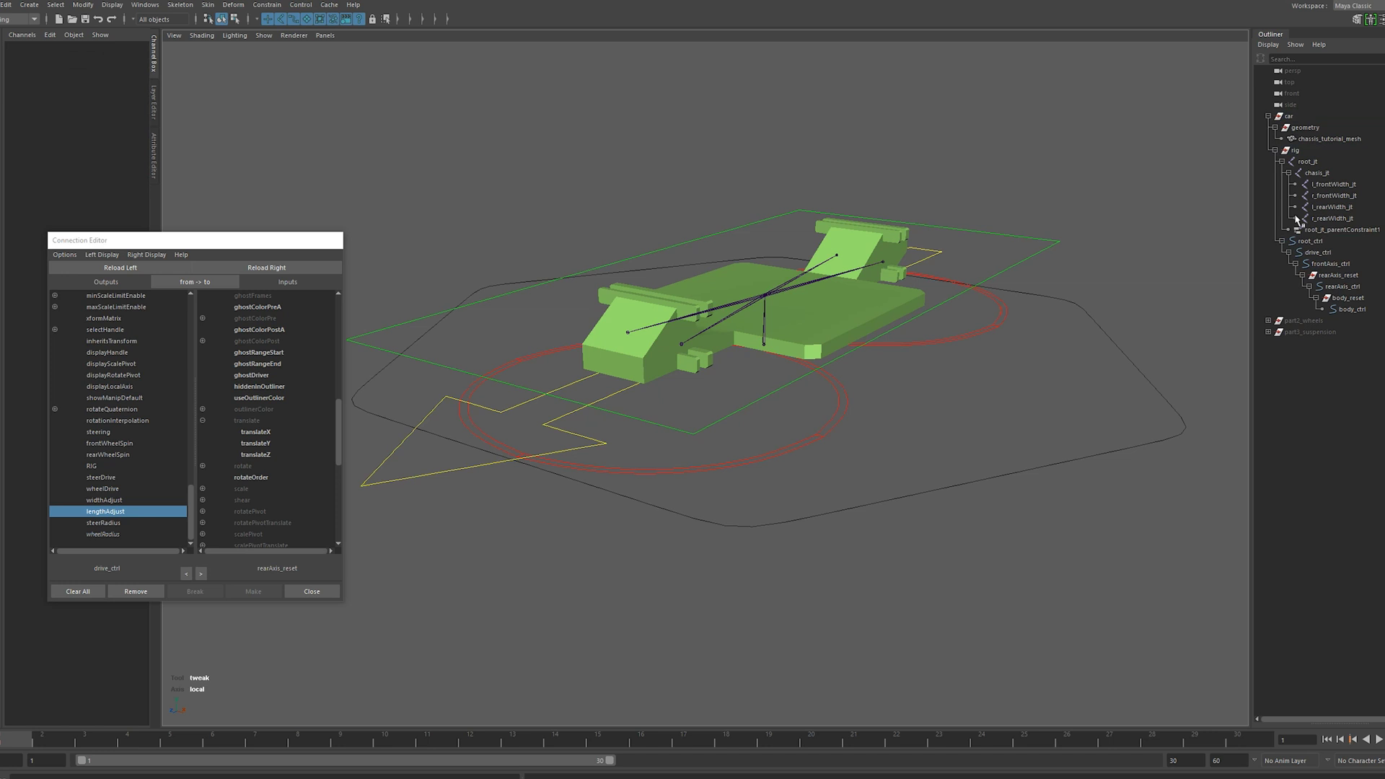
{"action": "left_click", "coordinate": [1338, 276]}
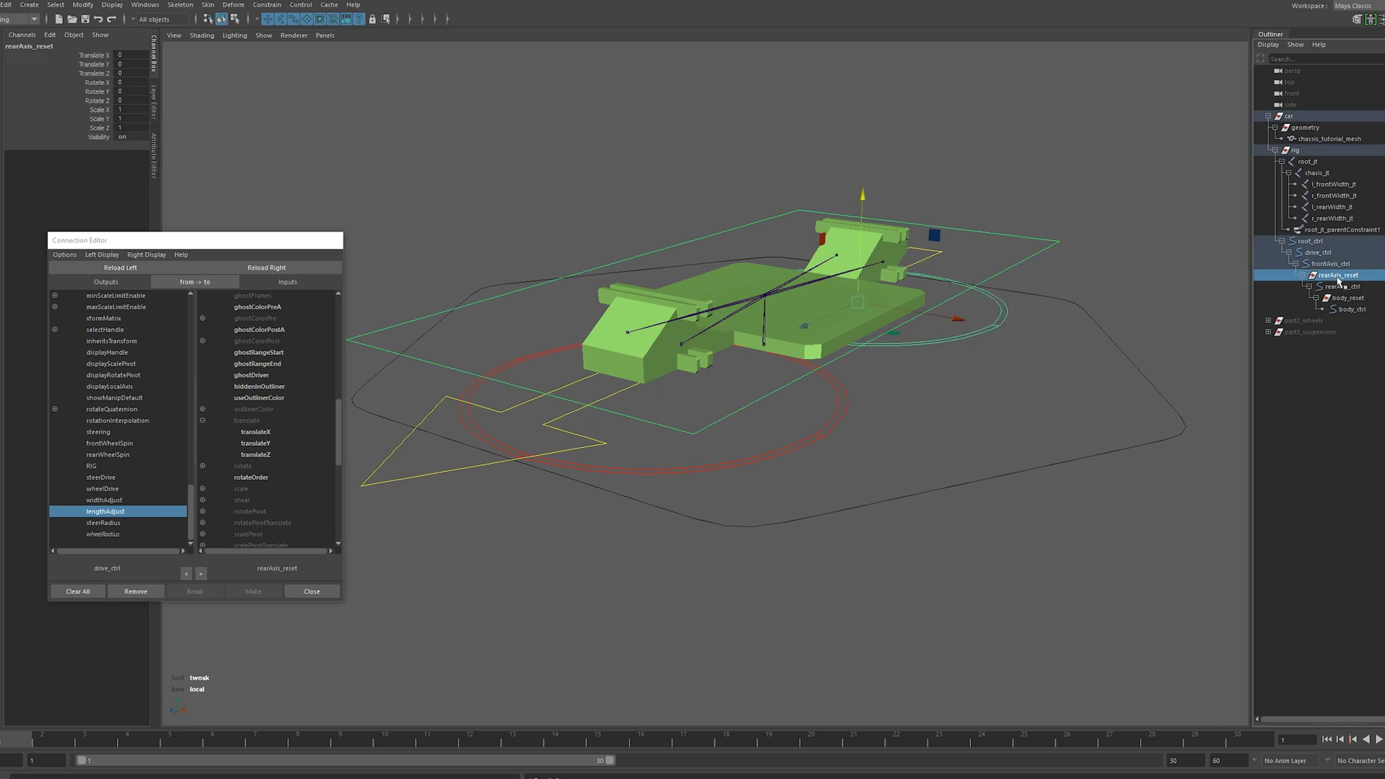
{"action": "left_click", "coordinate": [255, 455]}
Test drive_ctrl's Length Adjust by scrubbing it to about -51.6, undo the change and deselect the control
{"action": "left_click", "coordinate": [415, 470]}
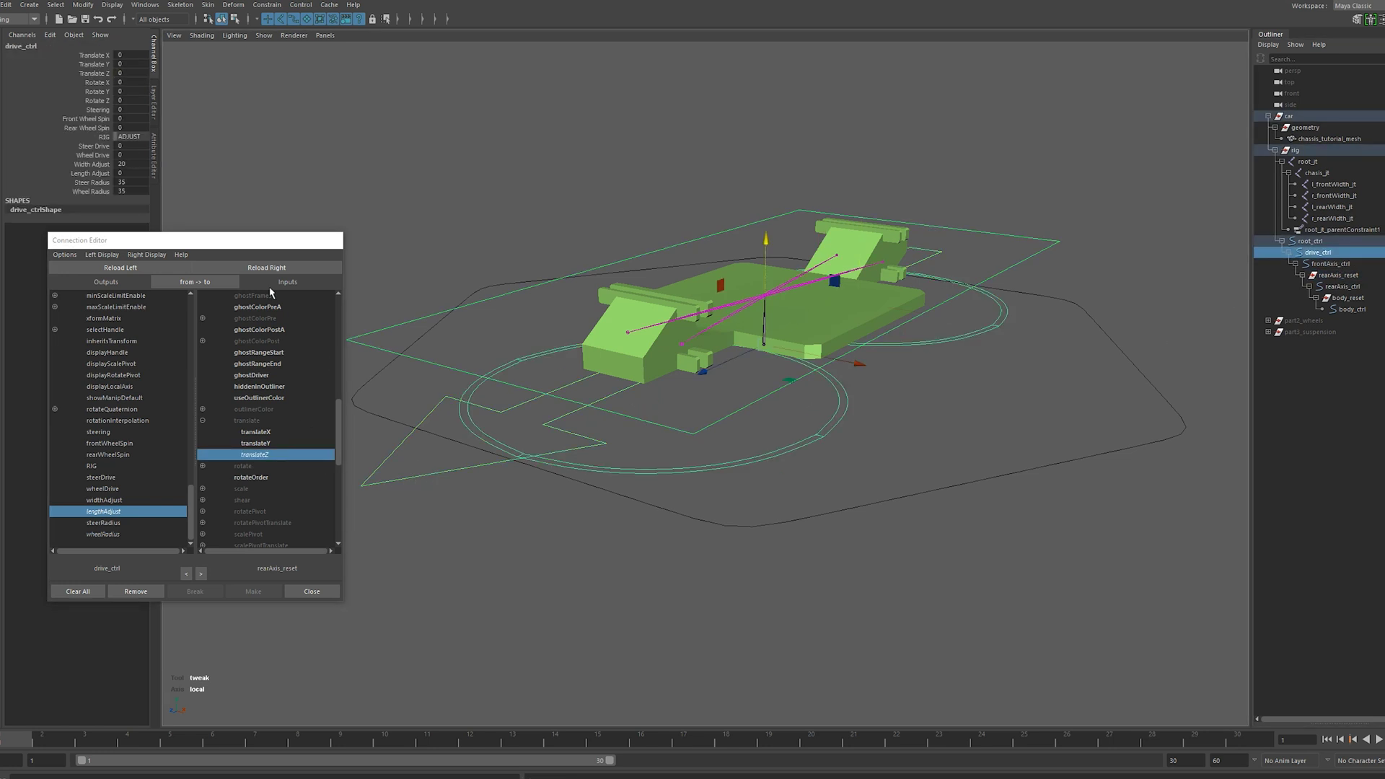
{"action": "left_click", "coordinate": [90, 173]}
{"action": "middle_click_drag", "start_coordinate": [481, 202], "coordinate": [487, 262]}
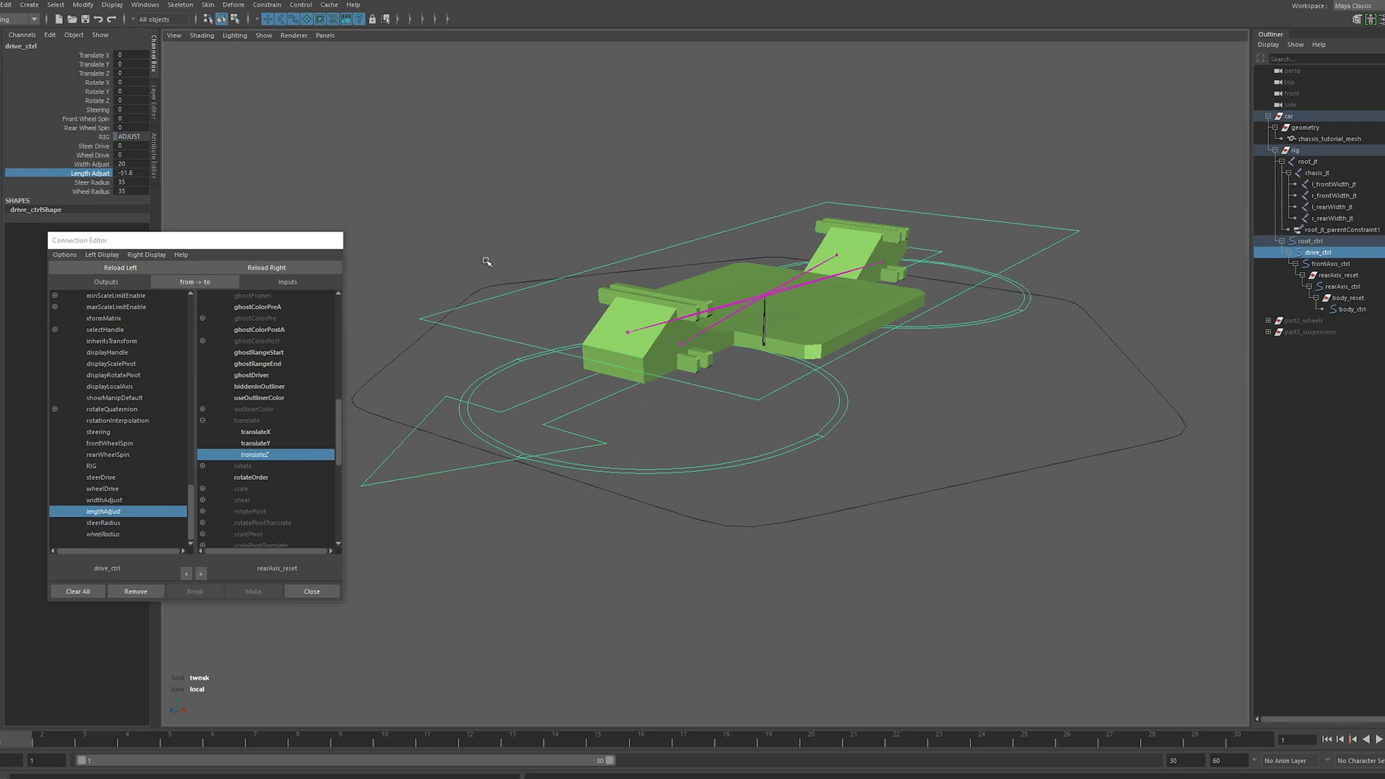
{"action": "key", "text": "ctrl+z"}
{"action": "left_click", "coordinate": [615, 133]}
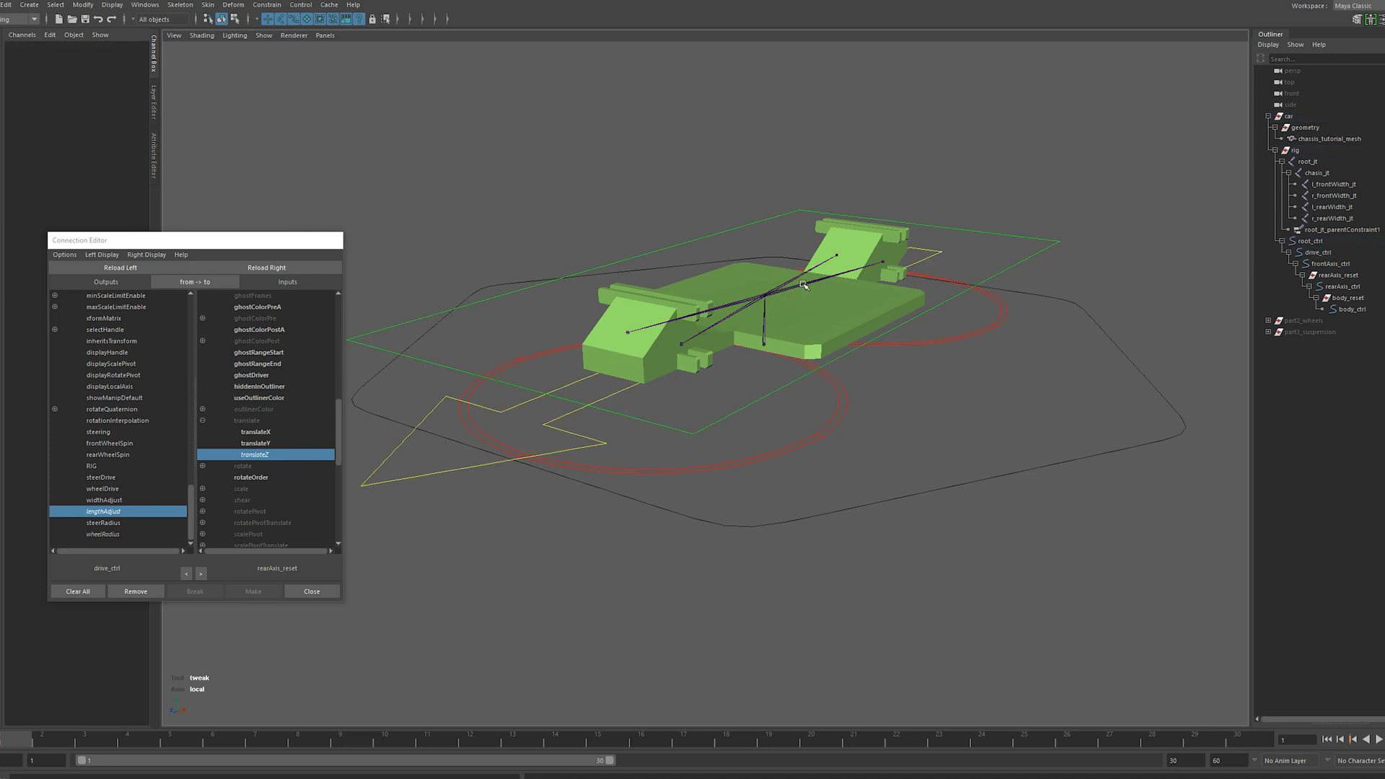
Parent-constrain chasis_jt to rearAxis_ctrl with the offset maintained, limiting translation to X and Z and keeping all rotation axes
{"action": "left_click", "coordinate": [803, 285]}
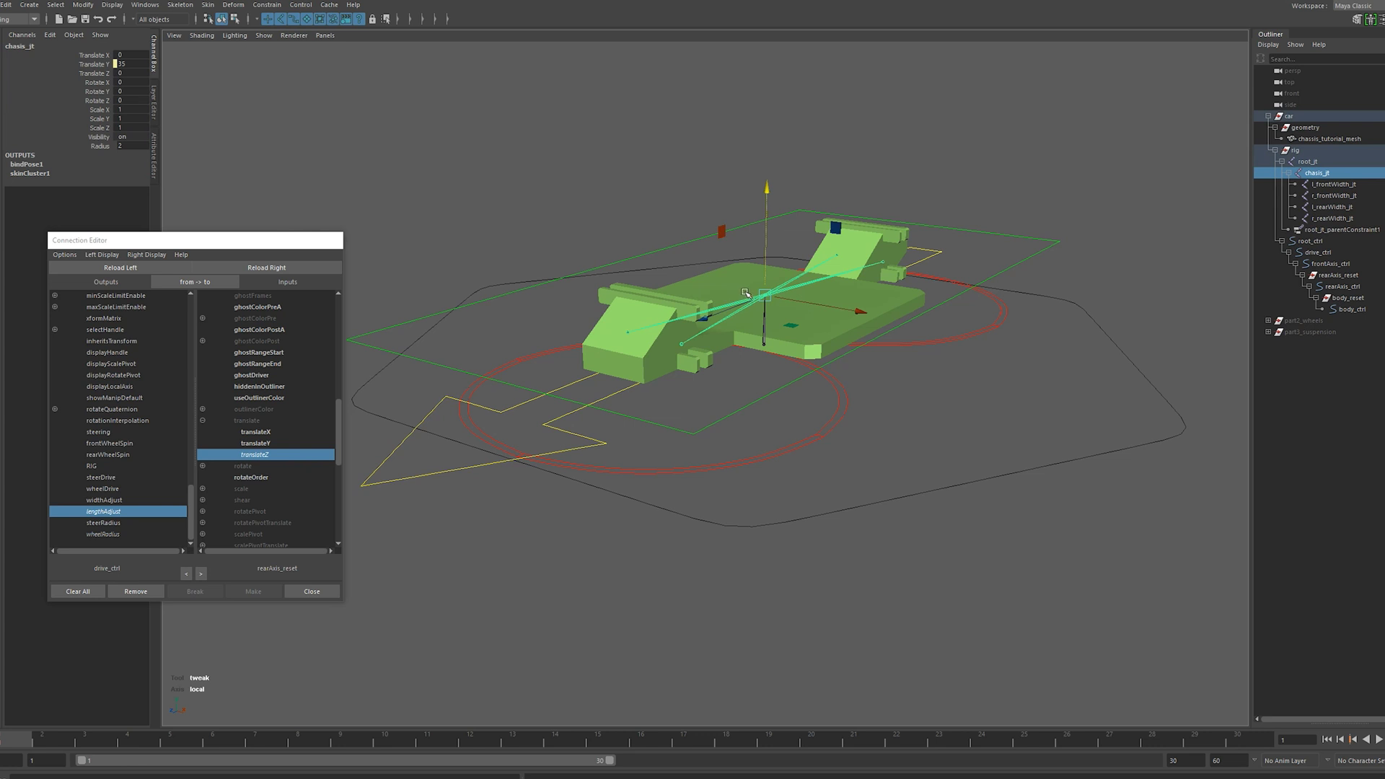
{"action": "left_click", "coordinate": [896, 338]}
{"action": "left_click", "coordinate": [890, 347]}
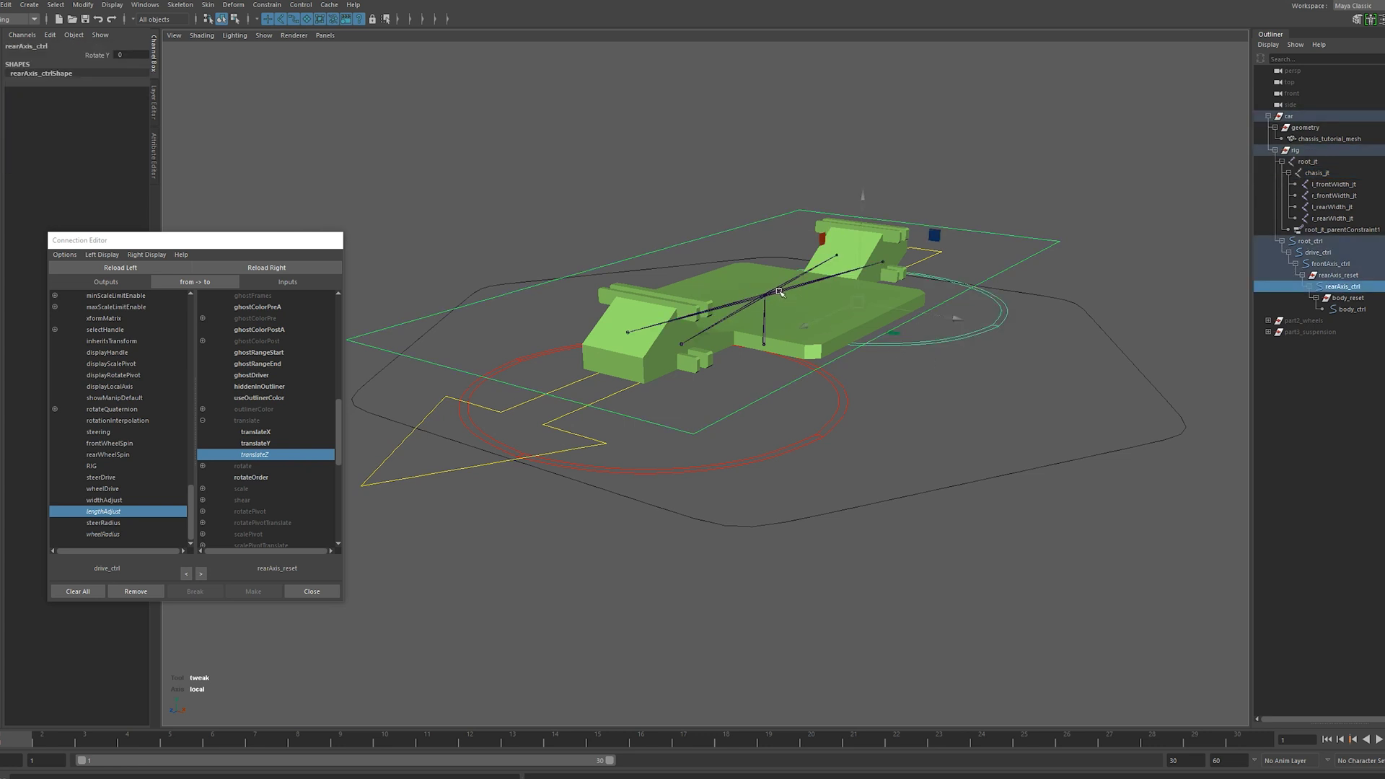
{"action": "left_click", "coordinate": [782, 291], "text": "shift"}
{"action": "left_click", "coordinate": [269, 6]}
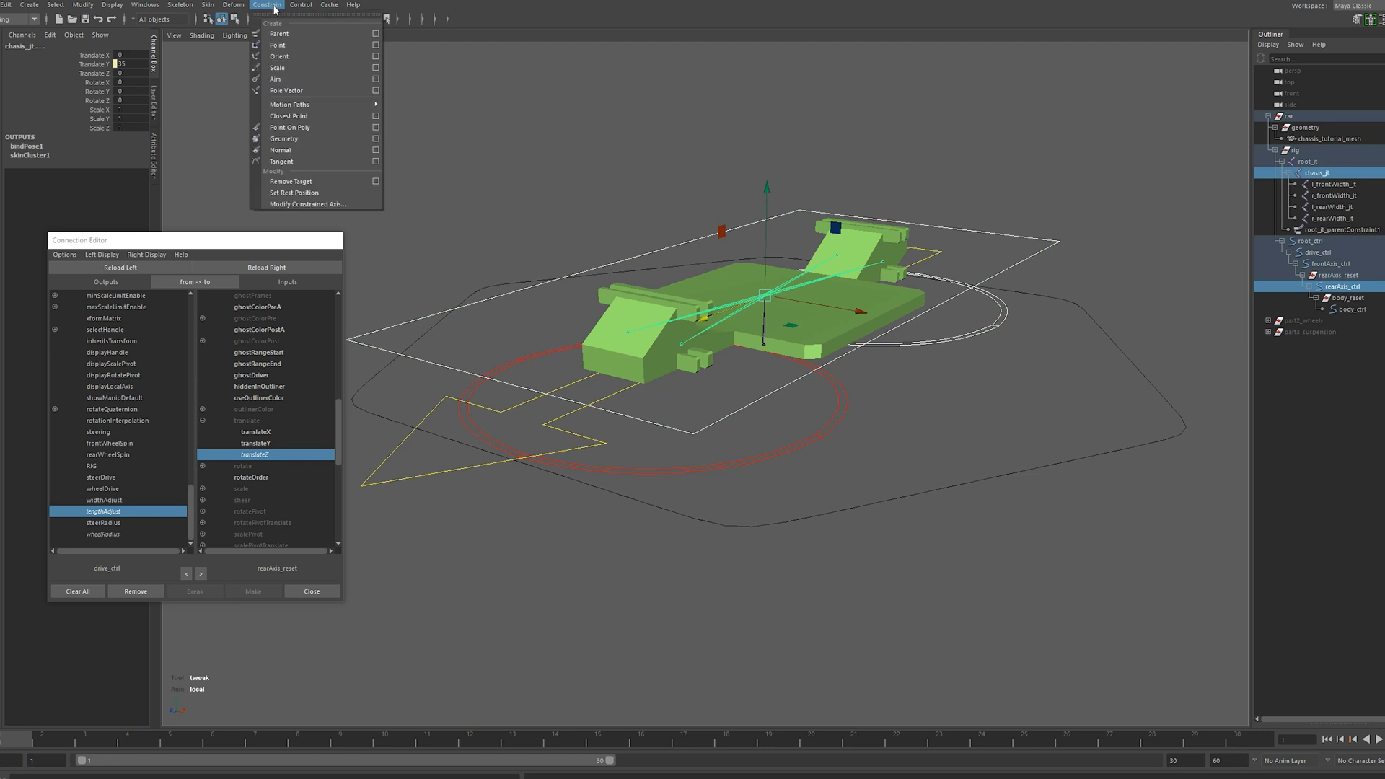
{"action": "left_click", "coordinate": [375, 36]}
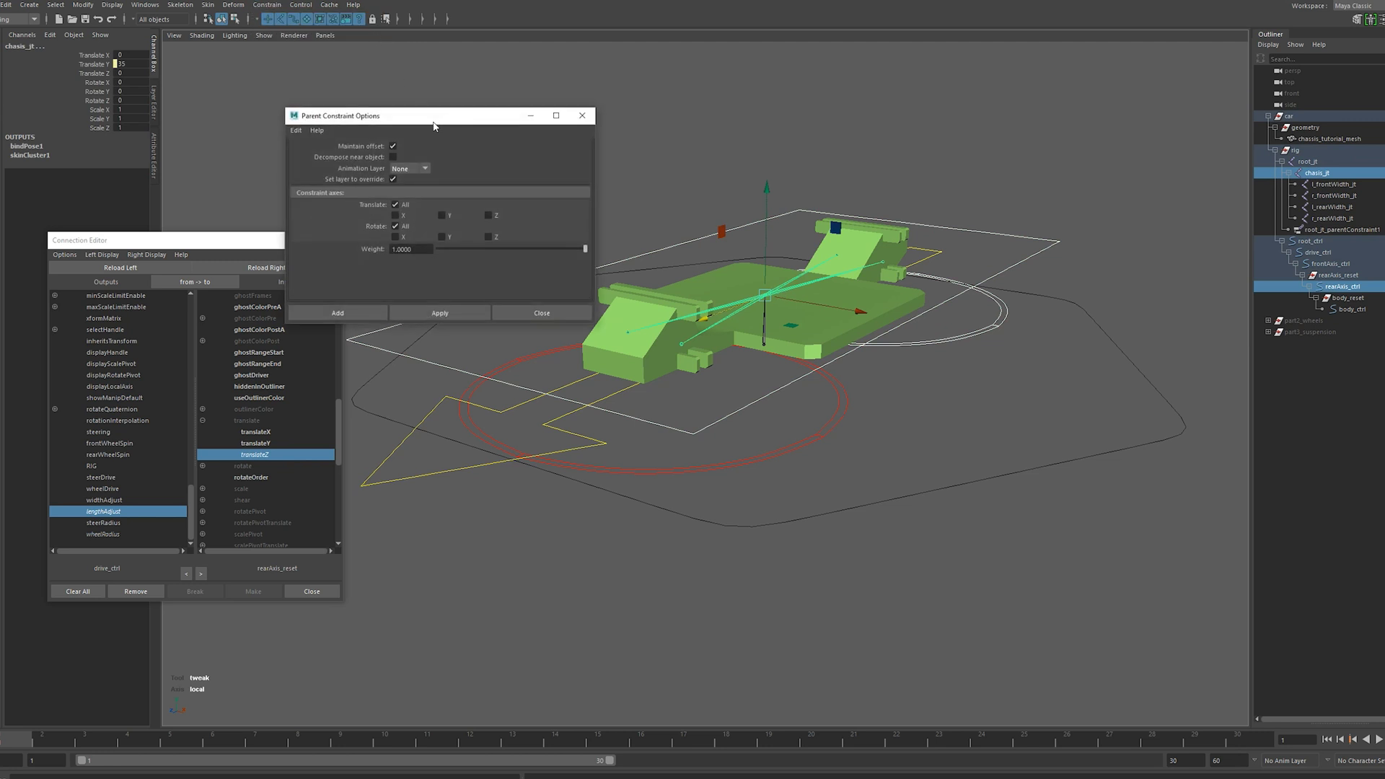
{"action": "left_click_drag", "start_coordinate": [432, 118], "coordinate": [372, 87]}
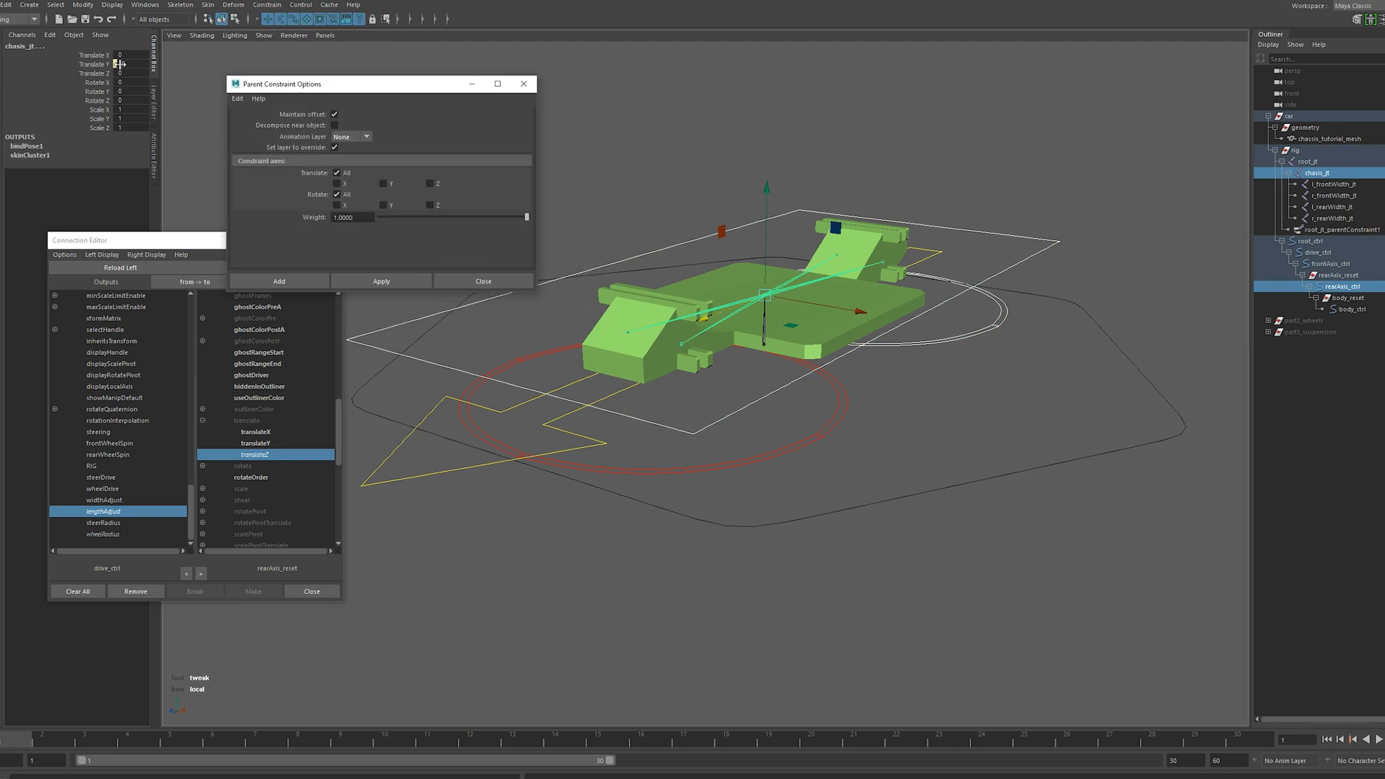
{"action": "left_click", "coordinate": [336, 173]}
{"action": "left_click", "coordinate": [431, 184]}
{"action": "left_click", "coordinate": [396, 281]}
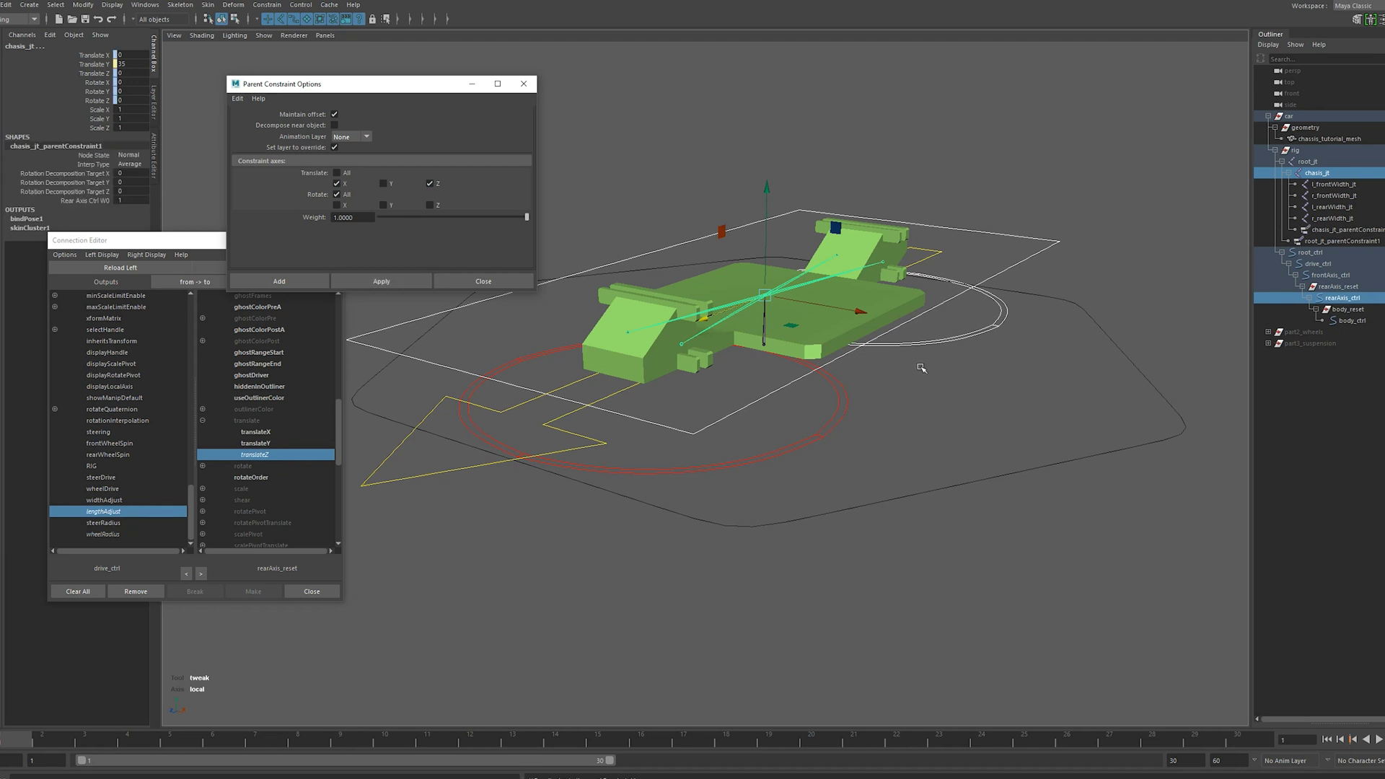
Test rearAxis_ctrl by rotating it about 35.5 degrees in Y, undo the rotation and close the parent constraint options
{"action": "left_click_drag", "start_coordinate": [976, 317], "coordinate": [945, 375]}
{"action": "key", "text": "e"}
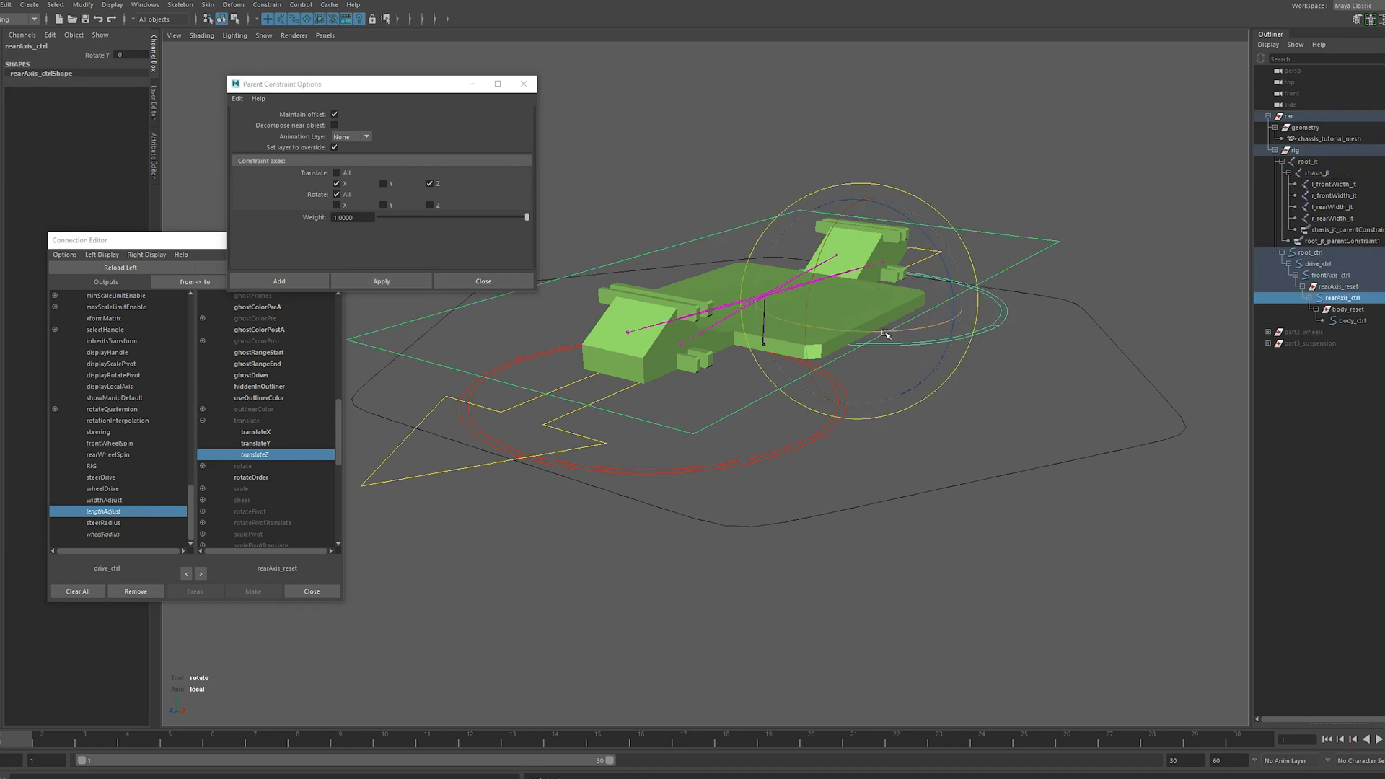
{"action": "left_click_drag", "start_coordinate": [887, 331], "coordinate": [942, 302]}
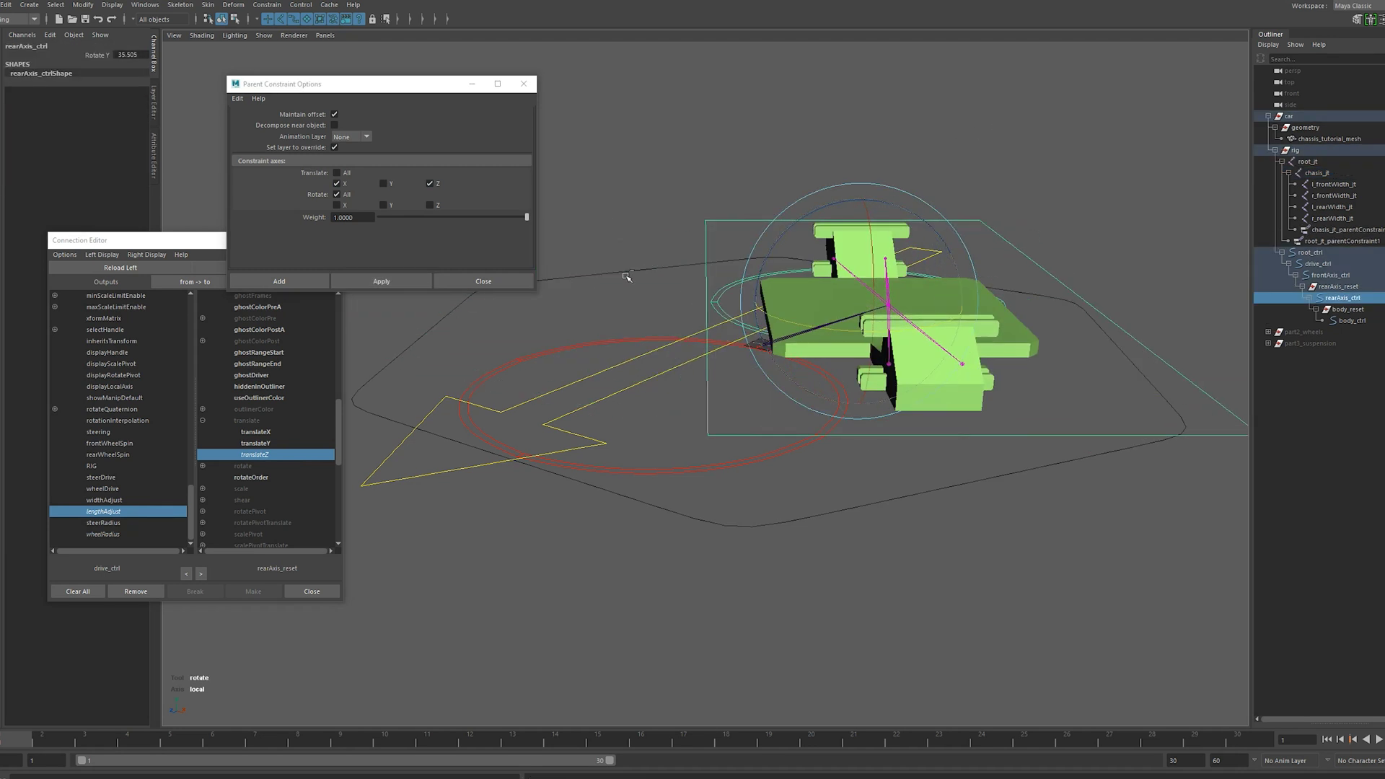
{"action": "key", "text": "ctrl+z"}
{"action": "left_click", "coordinate": [487, 287]}
Test drive_ctrl's Length Adjust by scrubbing it to about -48.8, undo the change and deselect the control
{"action": "key", "text": "q"}
{"action": "left_click", "coordinate": [506, 410]}
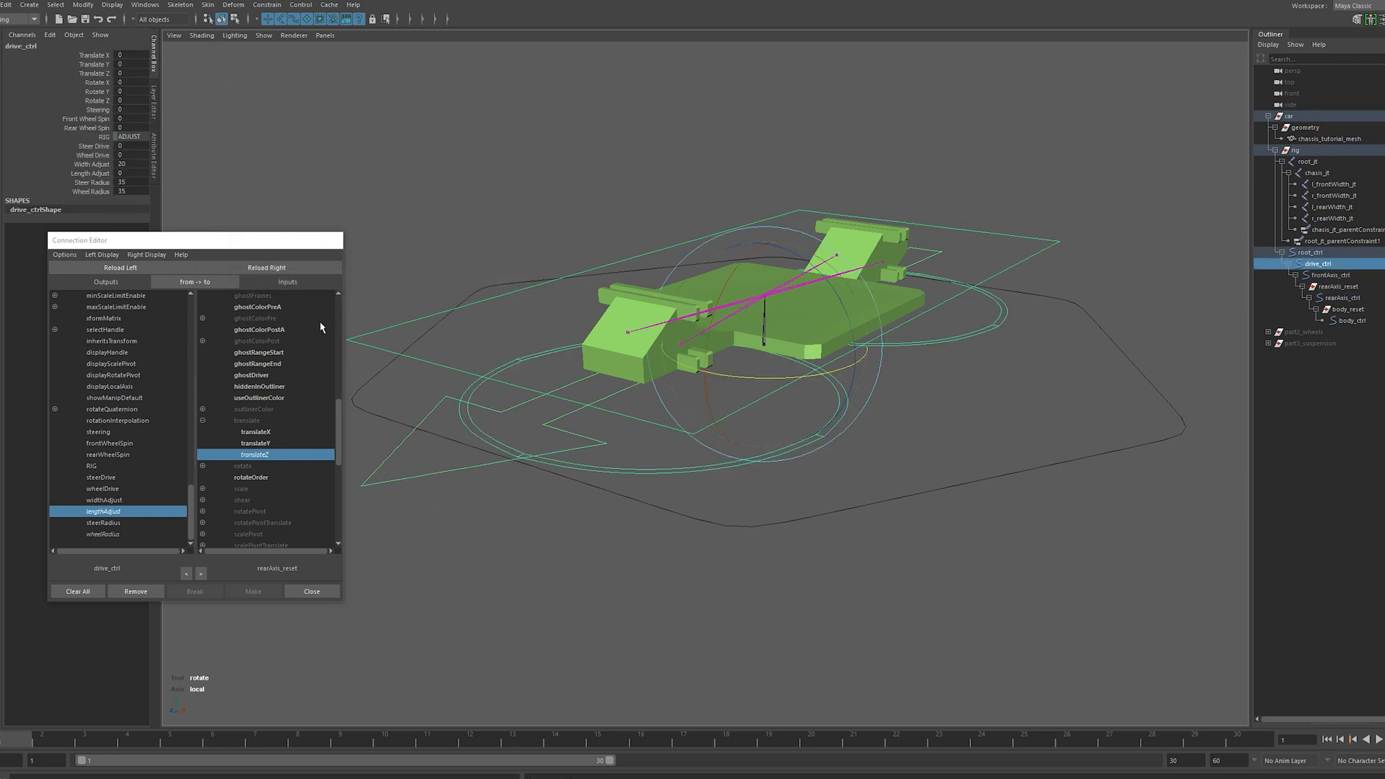
{"action": "left_click", "coordinate": [91, 173]}
{"action": "middle_click_drag", "start_coordinate": [404, 196], "coordinate": [275, 310]}
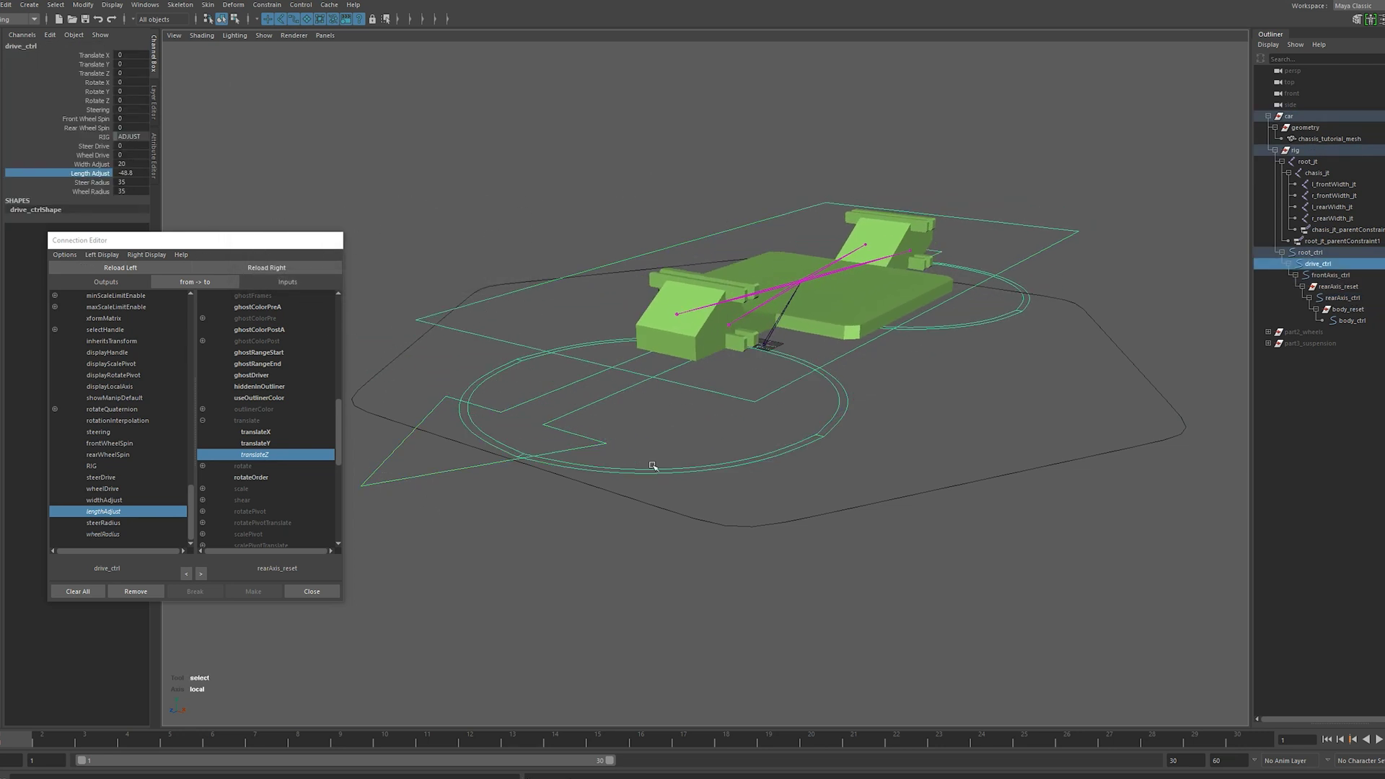
{"action": "key", "text": "ctrl+z"}
{"action": "left_click", "coordinate": [559, 526]}
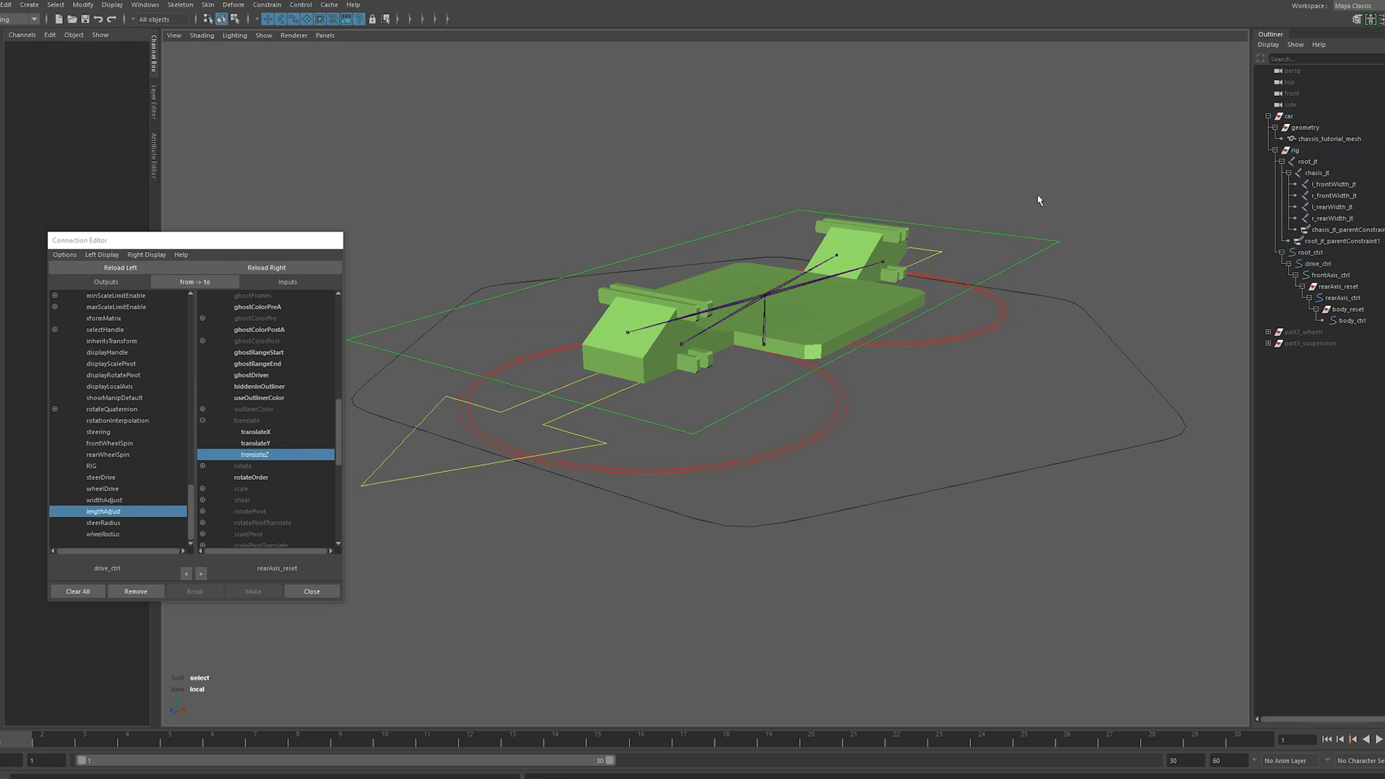
Close the Connection Editor and open the Node Editor, placed so the chassis stays accessible
{"action": "left_click", "coordinate": [312, 591]}
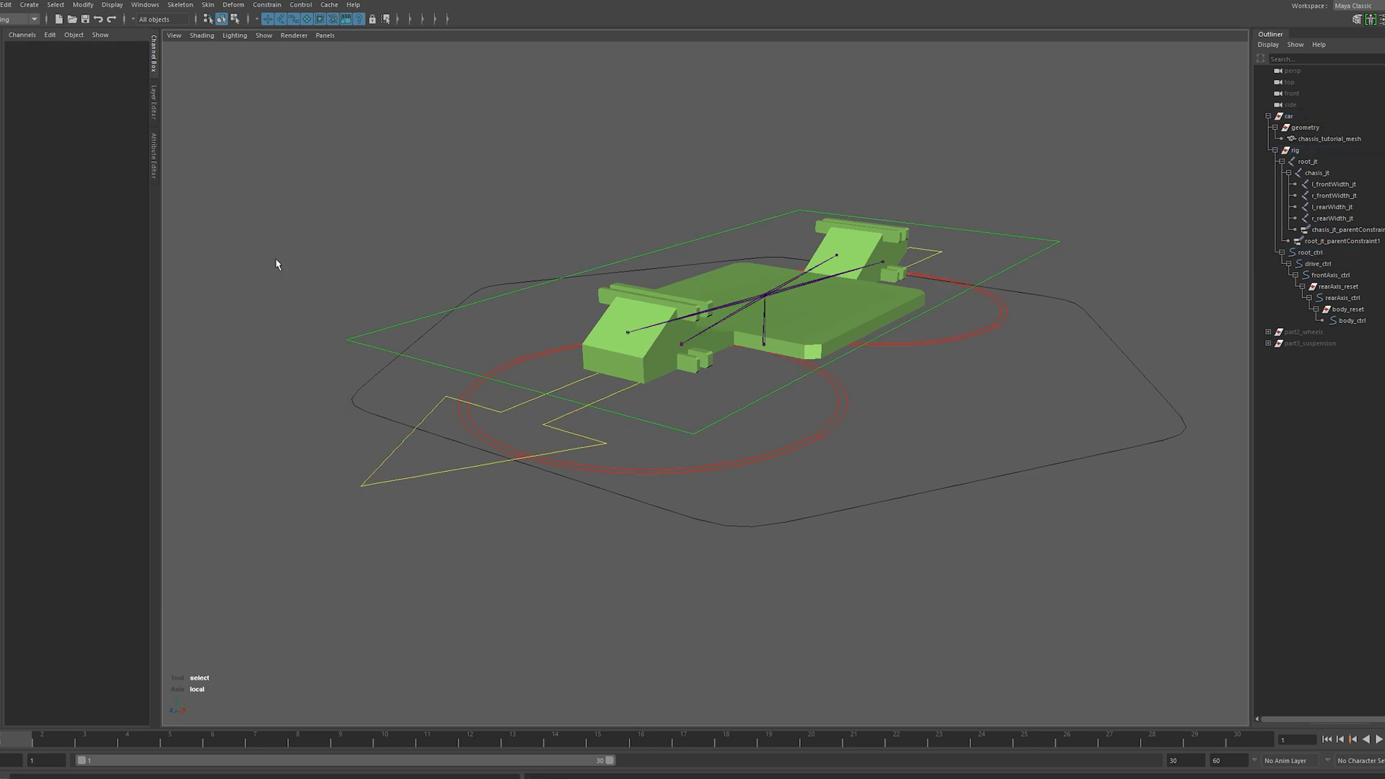
{"action": "left_click", "coordinate": [139, 6]}
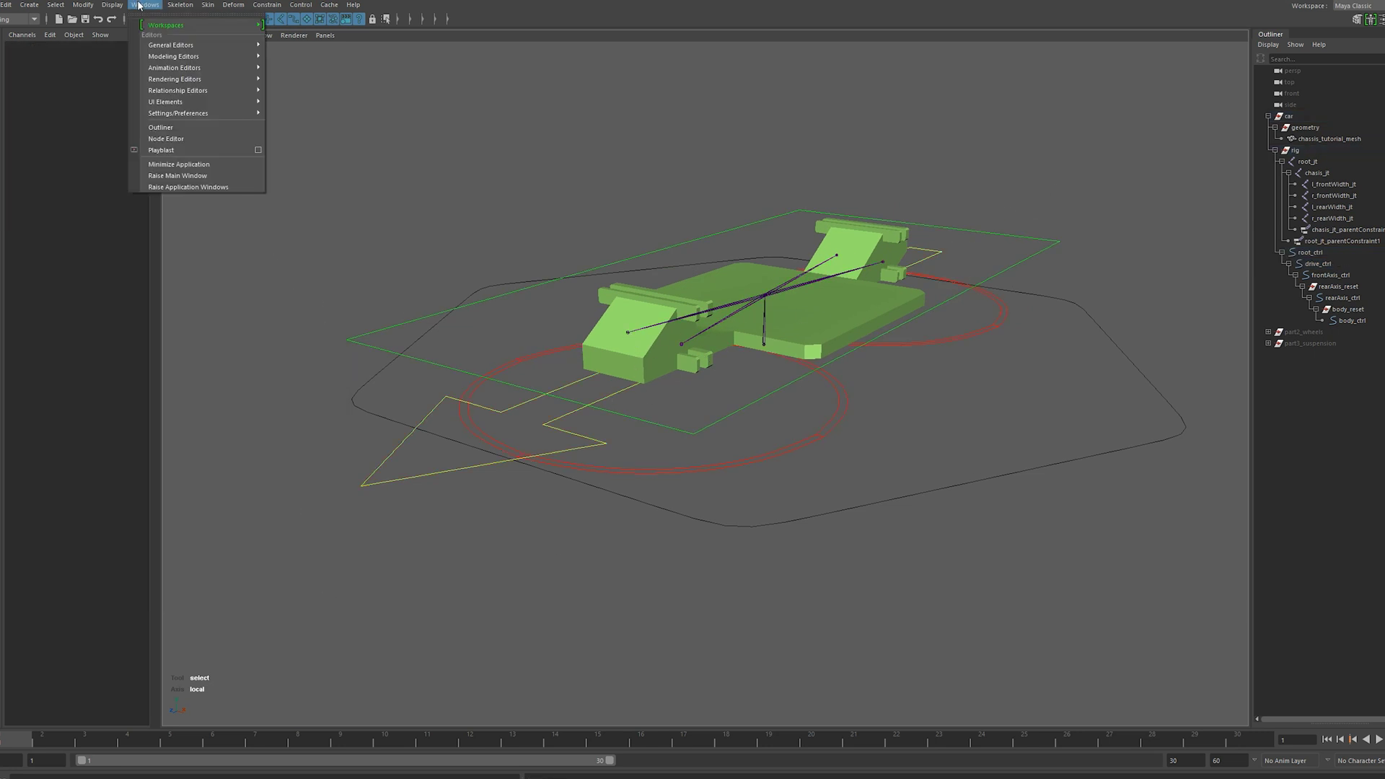
{"action": "left_click", "coordinate": [166, 139]}
{"action": "left_click_drag", "start_coordinate": [590, 496], "coordinate": [497, 691]}
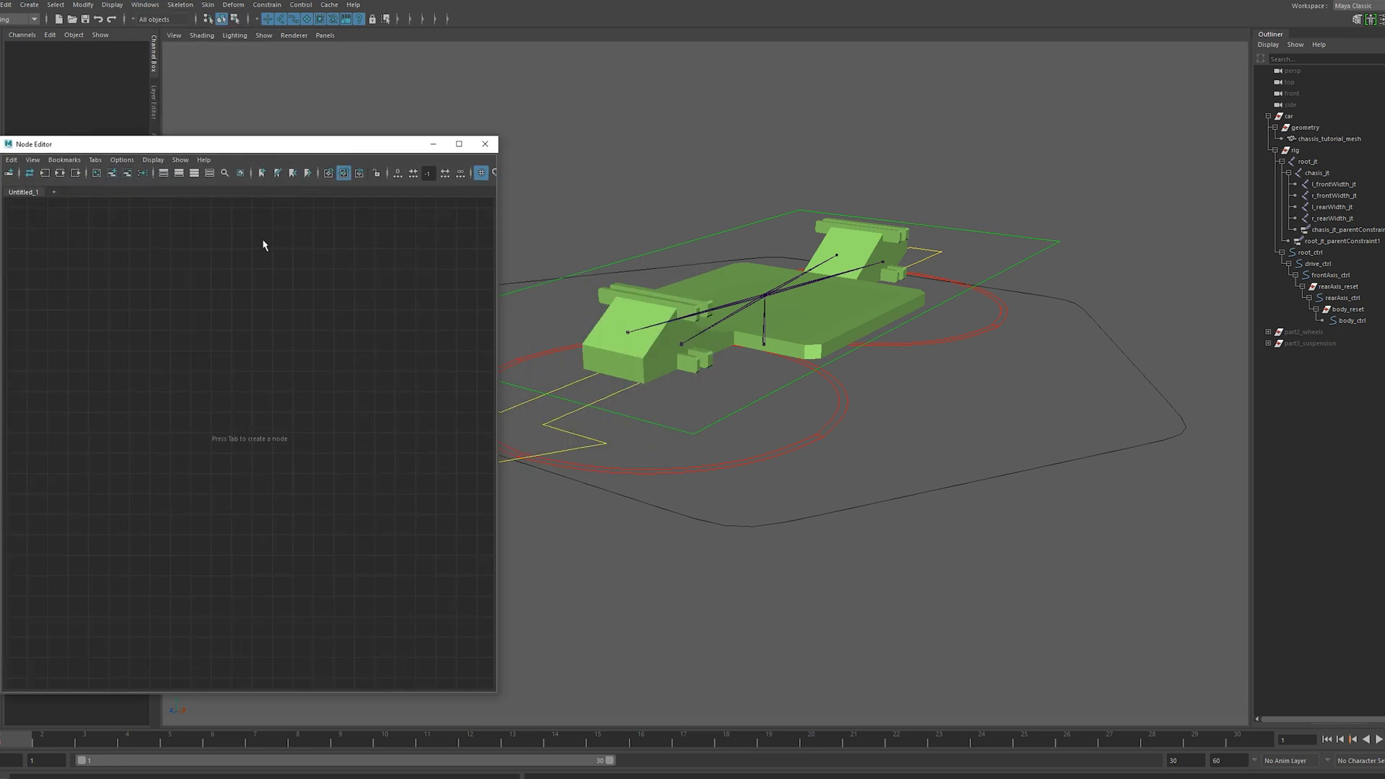
{"action": "left_click", "coordinate": [153, 160]}
{"action": "left_click", "coordinate": [150, 217]}
{"action": "left_click_drag", "start_coordinate": [316, 146], "coordinate": [331, 182]}
Add l_frontWidth_jt and r_frontWidth_jt to the Node Editor graph
{"action": "left_click", "coordinate": [628, 333]}
{"action": "left_click", "coordinate": [679, 344], "text": "shift"}
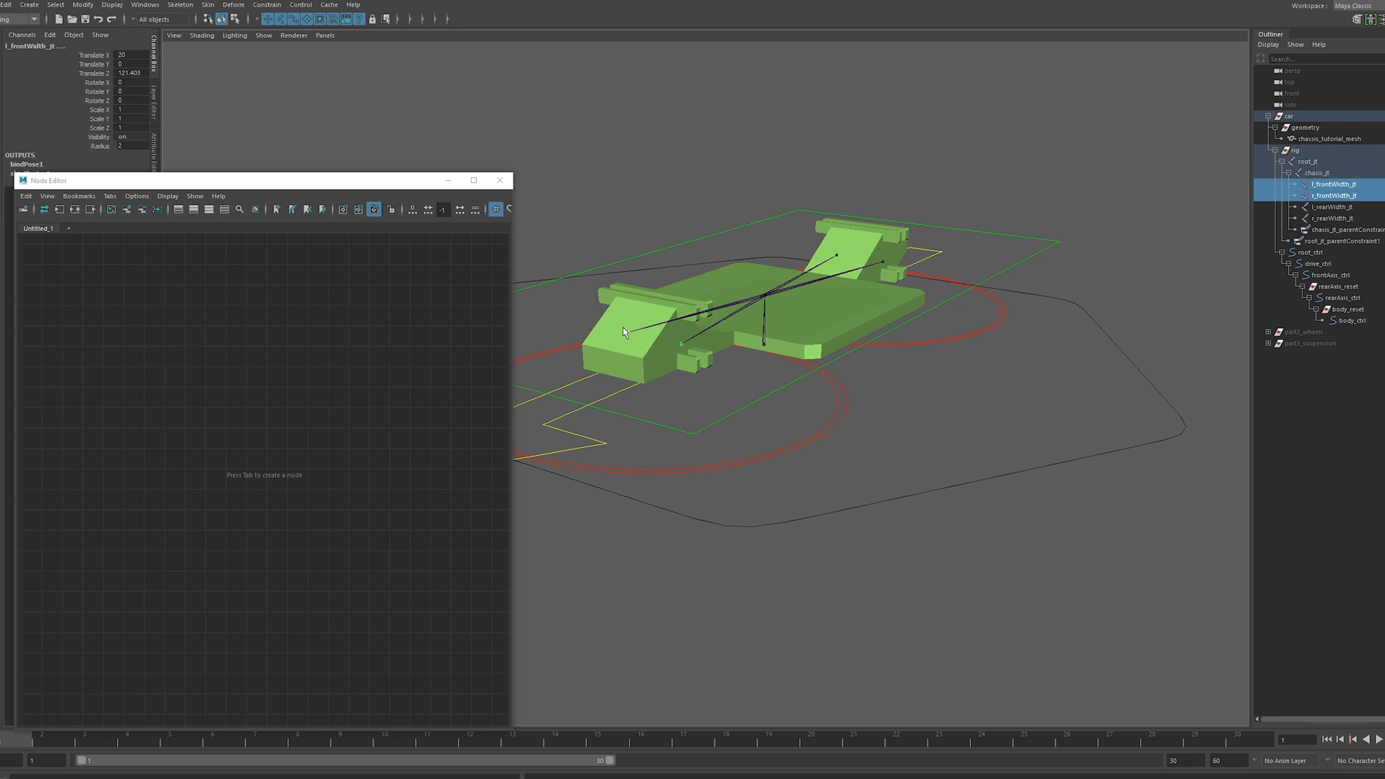
{"action": "left_click", "coordinate": [129, 209]}
{"action": "left_click", "coordinate": [332, 409]}
{"action": "scroll", "coordinate": [338, 394], "scroll_direction": "down", "scroll_amount": 3}
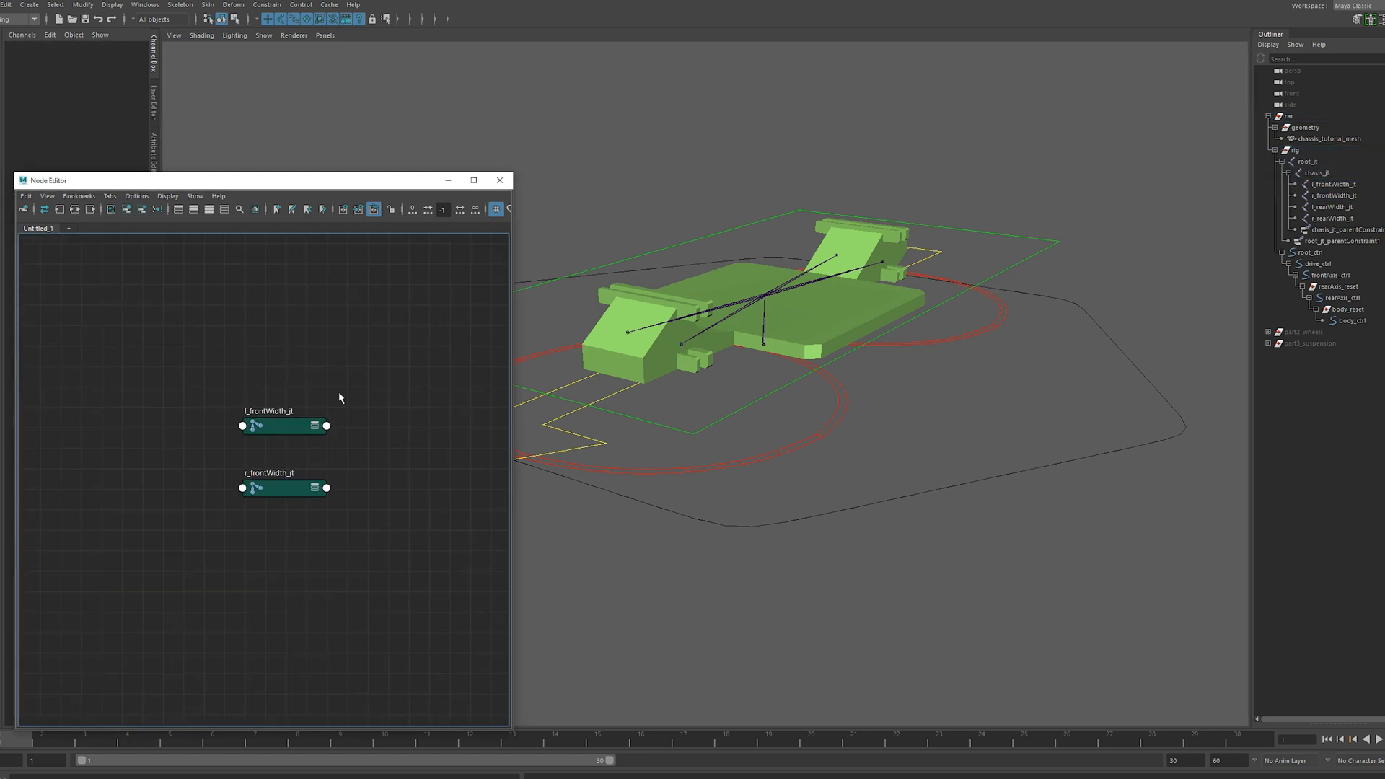
Add drive_ctrl to the node graph, expand its full attribute list and place it ahead of the two front width joints
{"action": "left_click", "coordinate": [589, 433]}
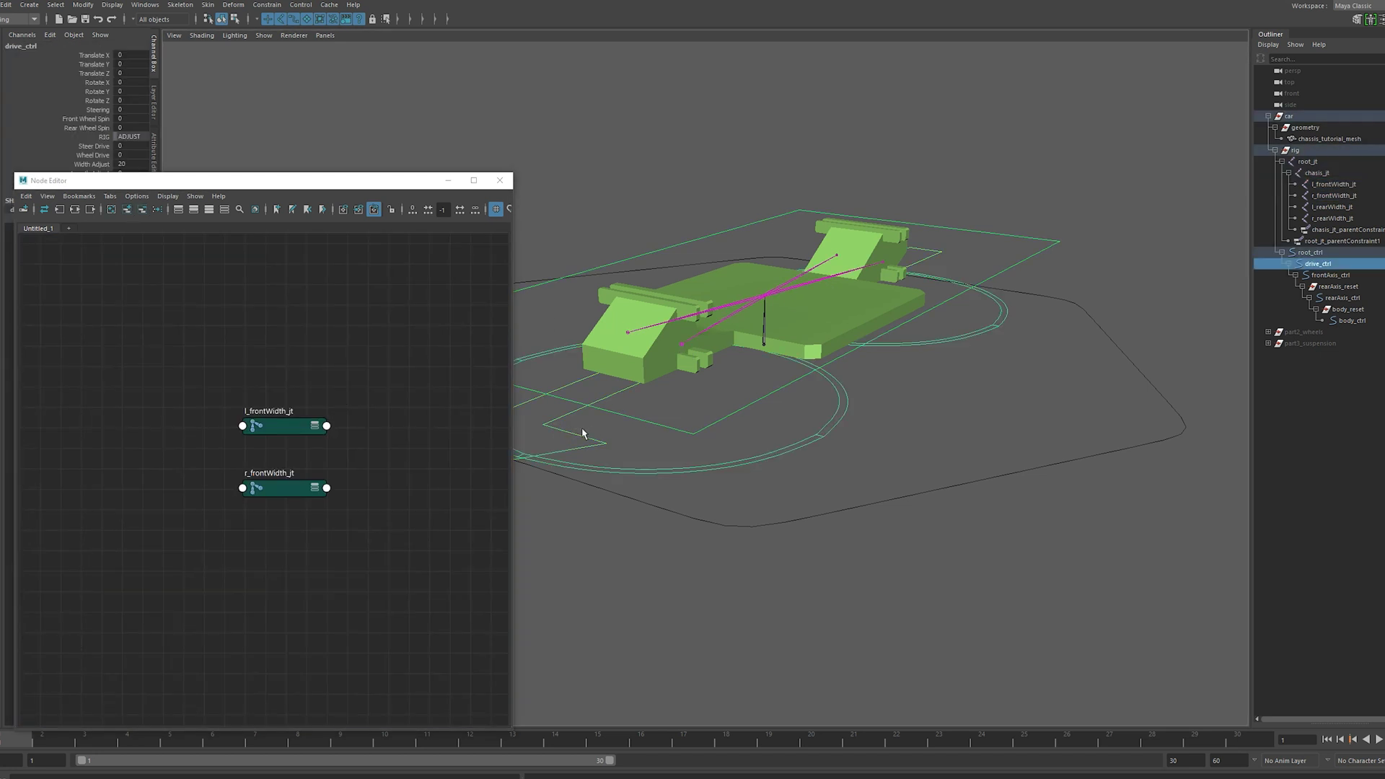
{"action": "left_click", "coordinate": [127, 209]}
{"action": "left_click", "coordinate": [198, 510]}
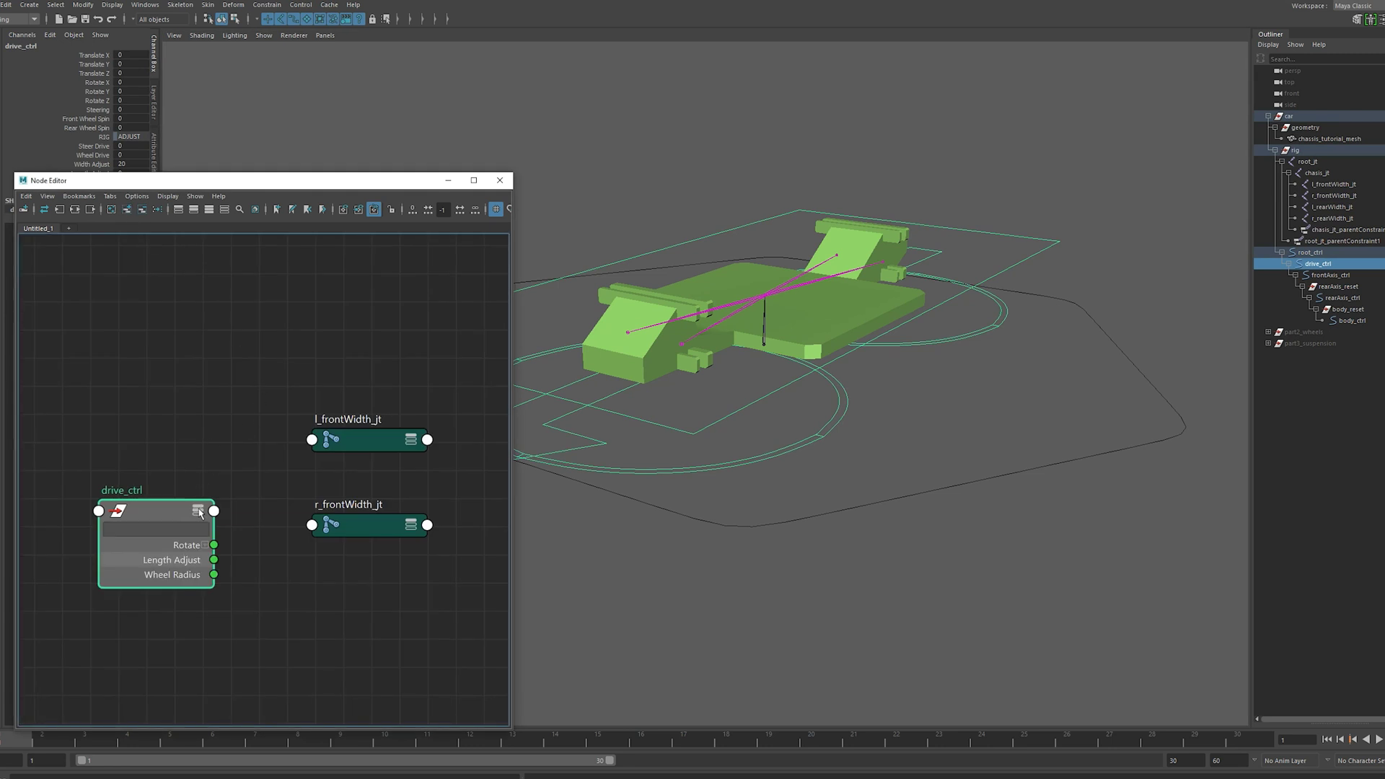
{"action": "left_click_drag", "start_coordinate": [187, 514], "coordinate": [131, 268]}
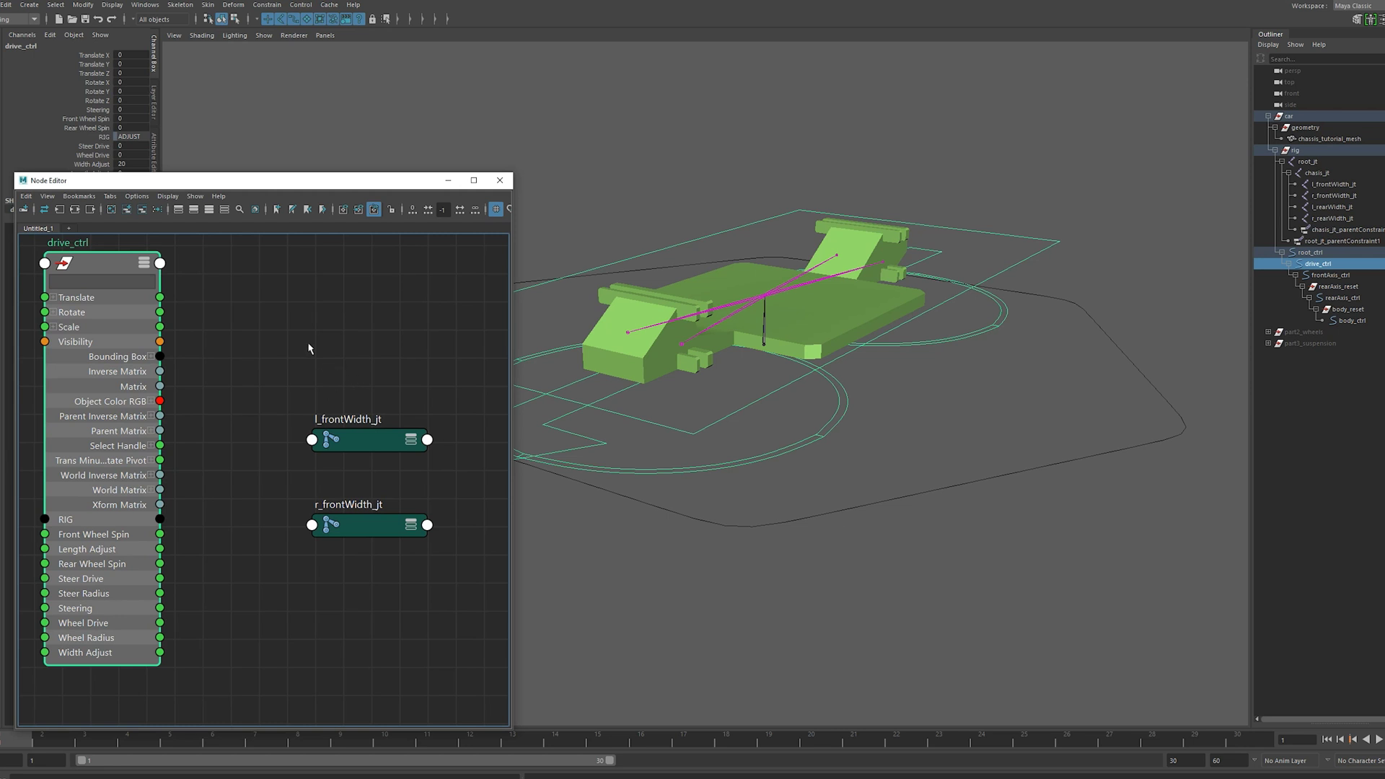
Turn off the DAG-only filter in the Outliner and locate the plusMinusAverage utility nodes
{"action": "right_click_drag", "start_coordinate": [287, 326], "coordinate": [300, 292]}
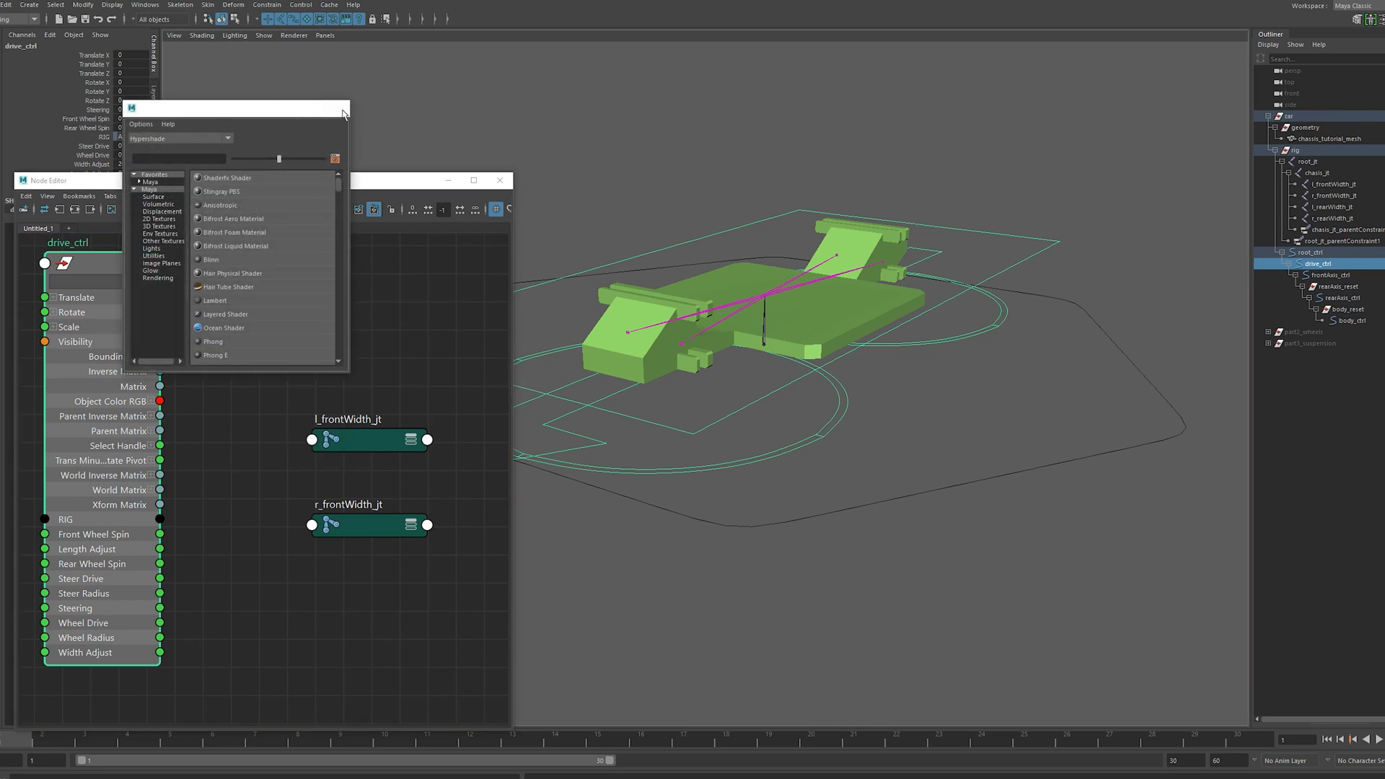
{"action": "left_click", "coordinate": [336, 108]}
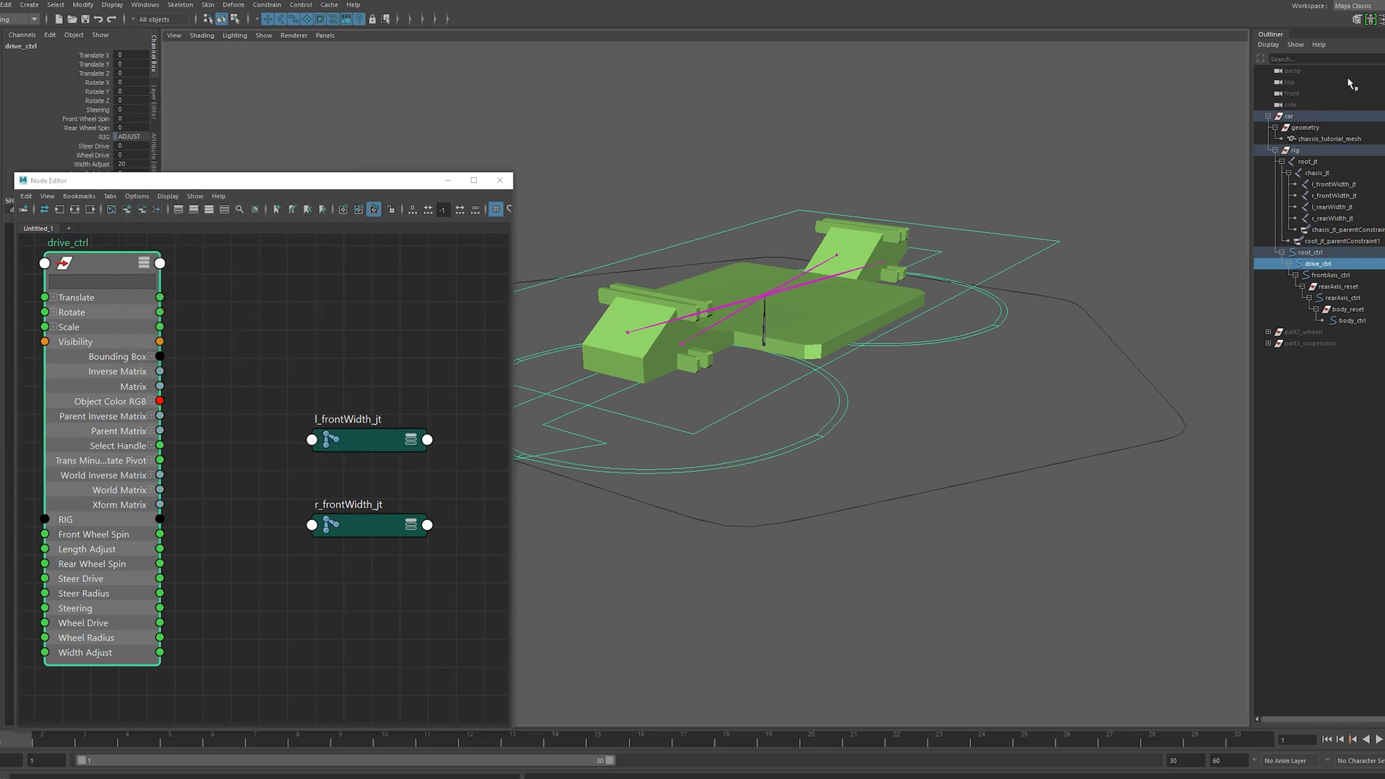
{"action": "left_click", "coordinate": [1270, 45]}
{"action": "left_click", "coordinate": [1283, 70]}
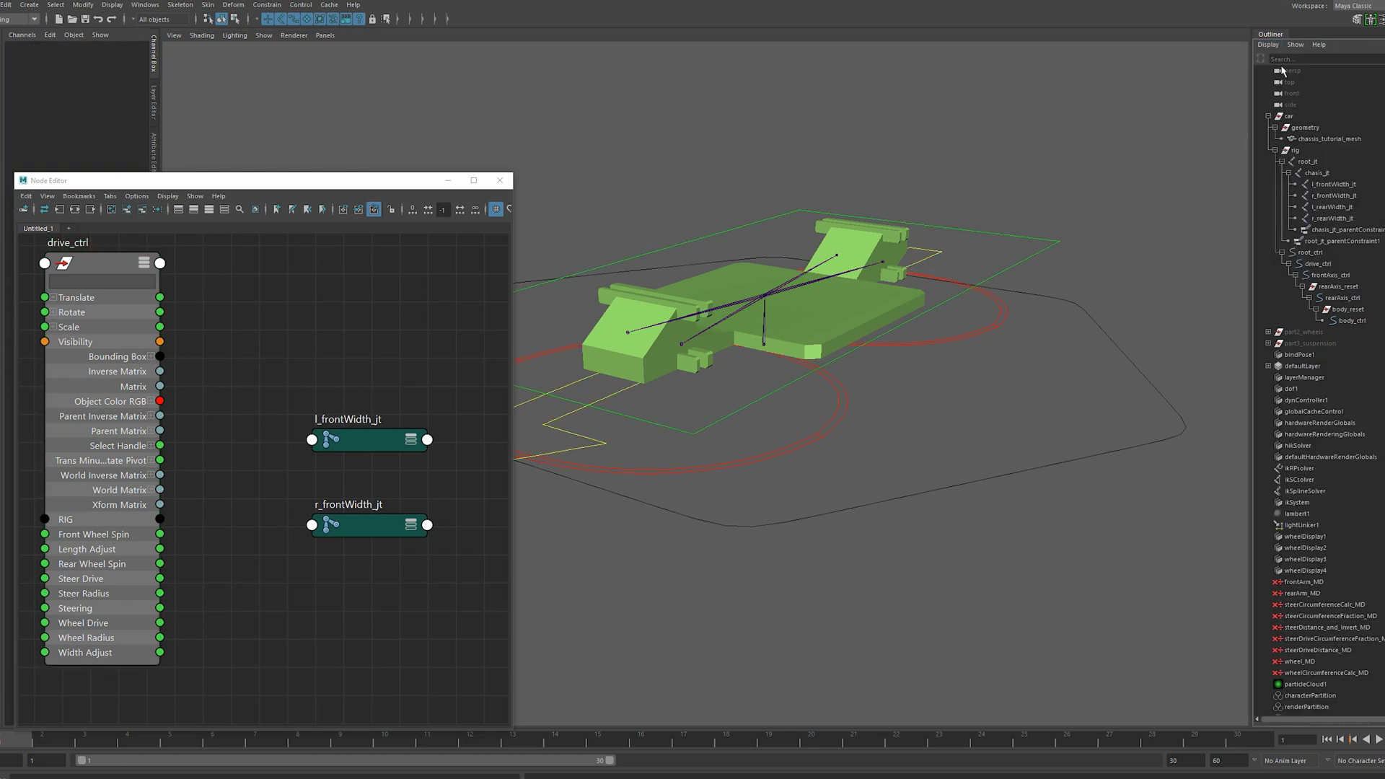
{"action": "scroll", "coordinate": [1320, 355], "scroll_direction": "down", "scroll_amount": 5}
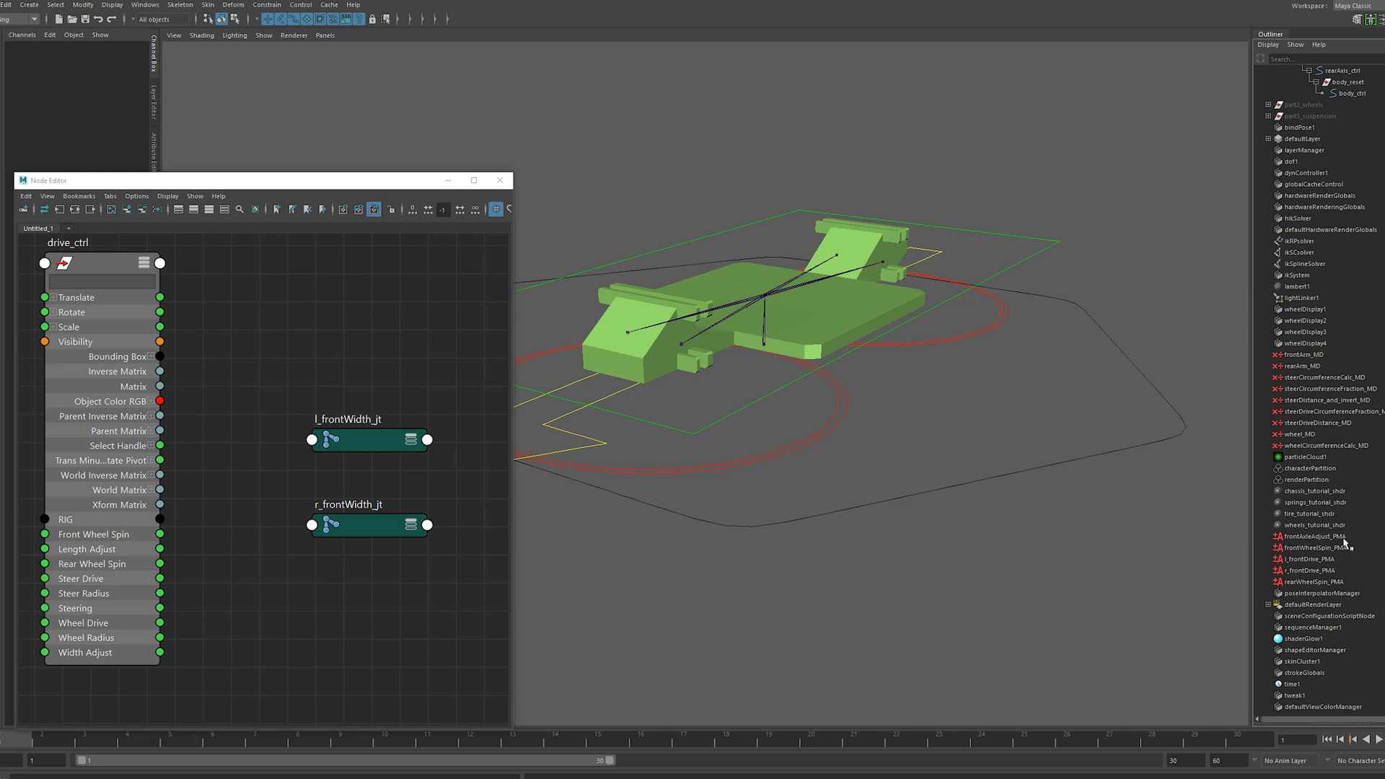
Add frontAxleAdjust_PMA to the node graph and place it above the front width joints
{"action": "left_click", "coordinate": [1309, 537]}
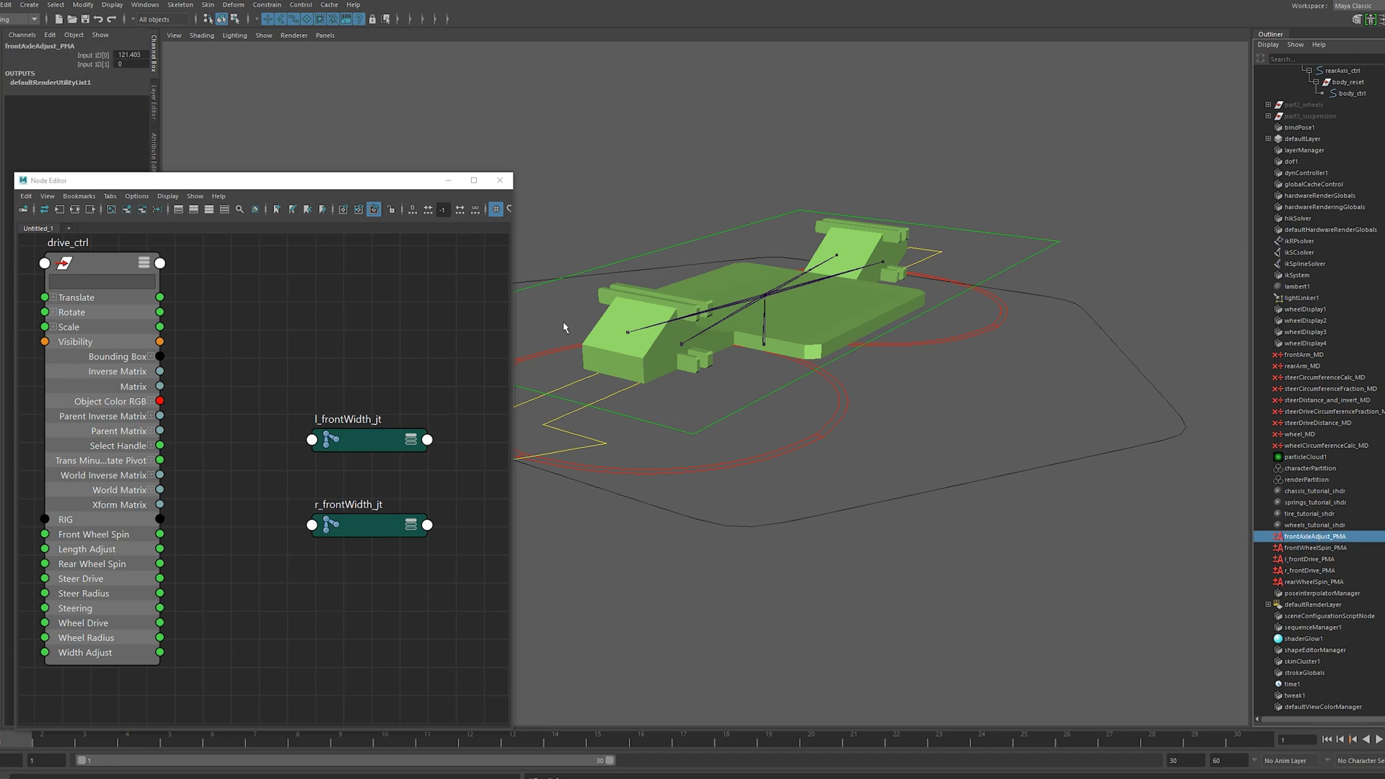
{"action": "left_click", "coordinate": [128, 210]}
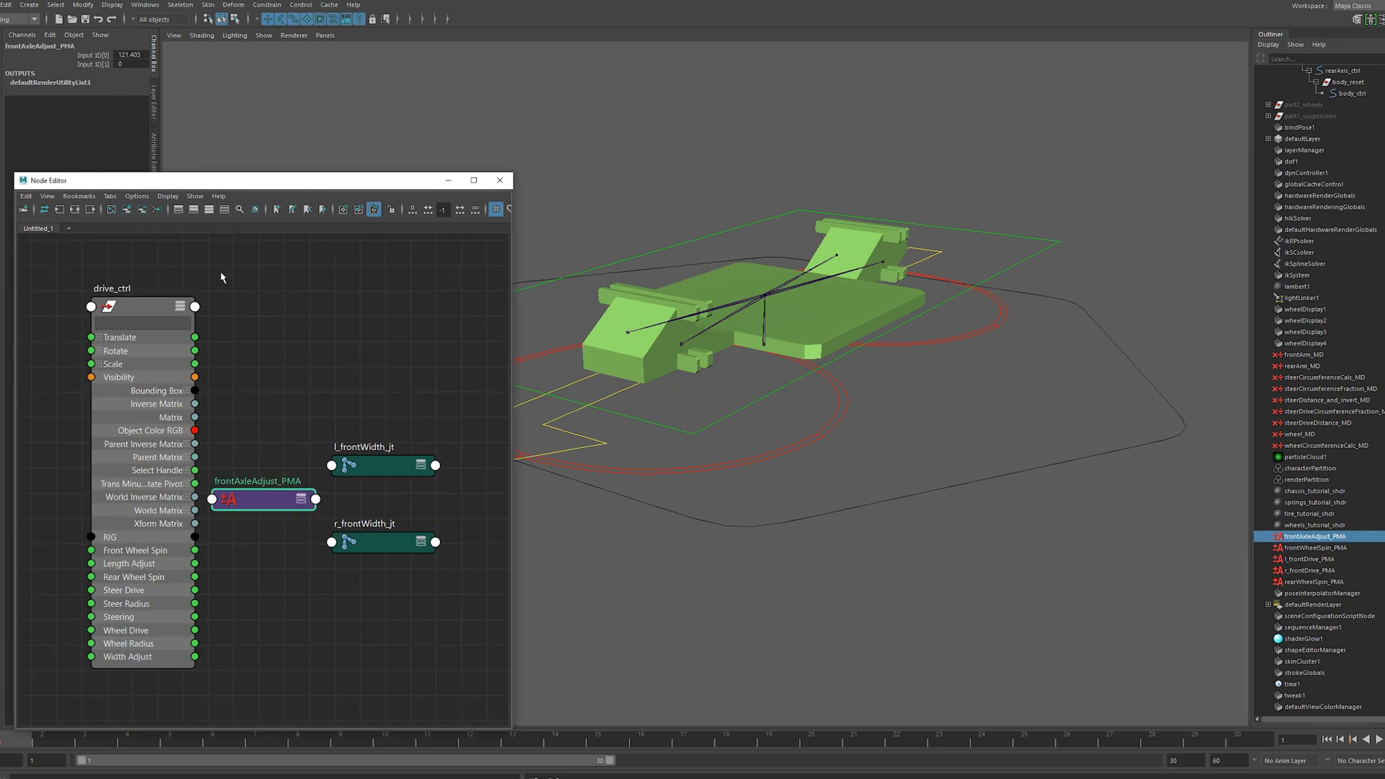
{"action": "left_click_drag", "start_coordinate": [267, 495], "coordinate": [330, 340]}
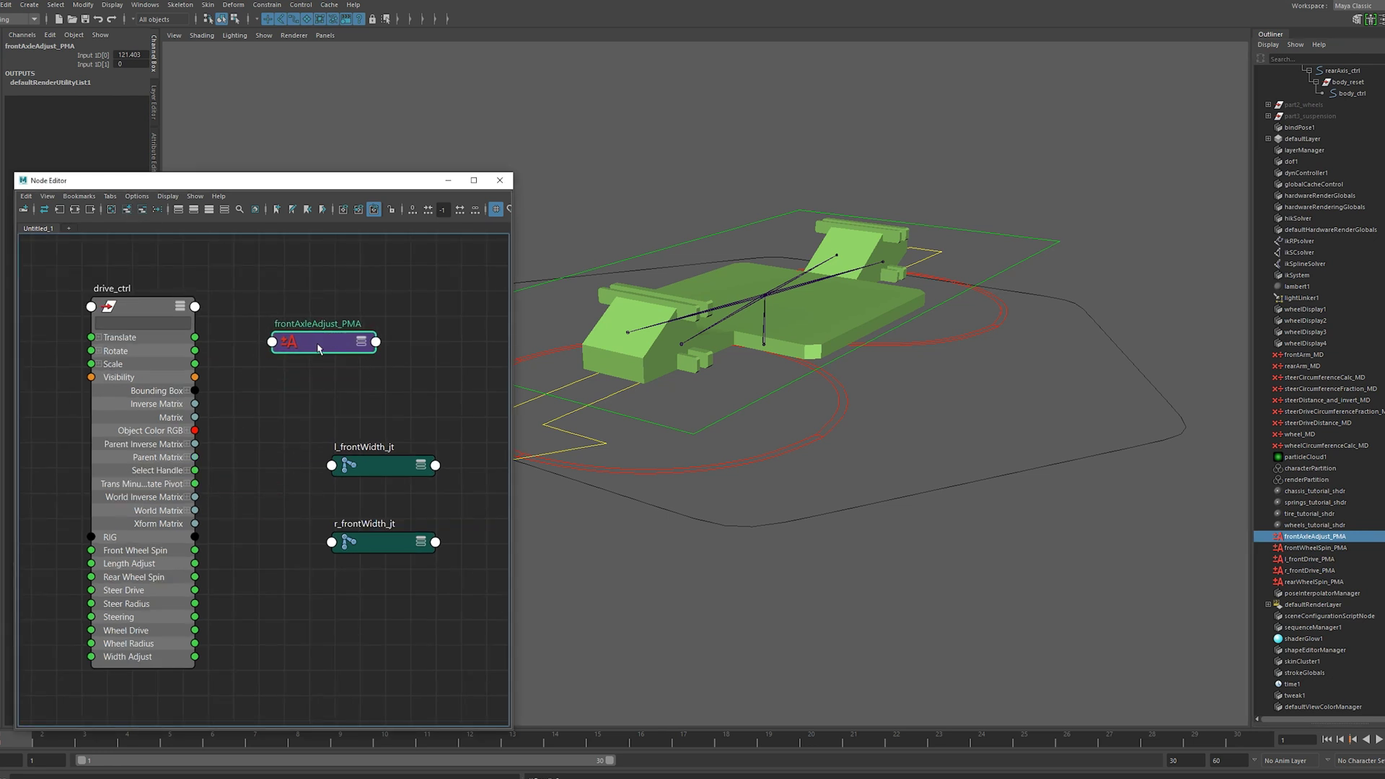
Expand frontAxleAdjust_PMA's Input 1D attributes and connect drive_ctrl's Length Adjust to Input 1D[1]
{"action": "left_click", "coordinate": [365, 342]}
{"action": "left_click", "coordinate": [364, 342]}
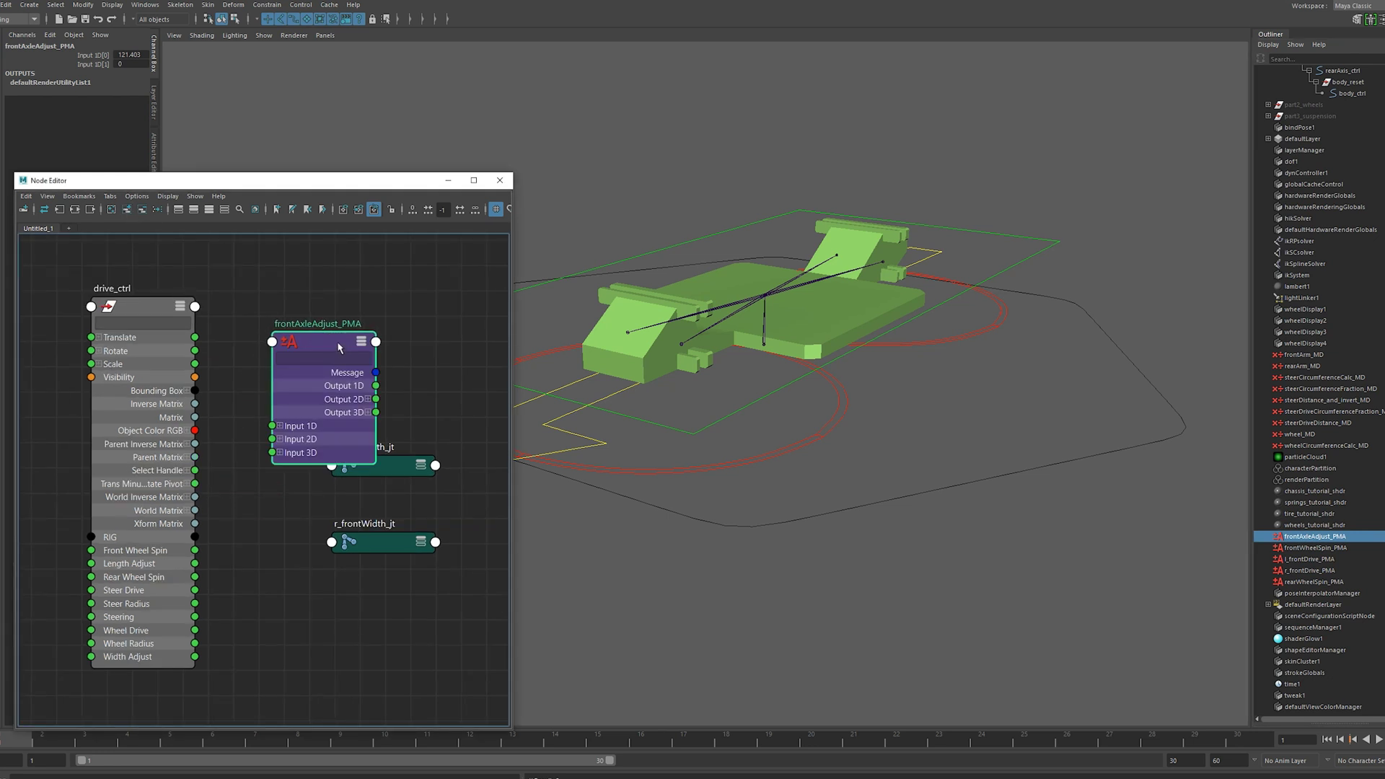
{"action": "left_click_drag", "start_coordinate": [340, 352], "coordinate": [361, 291]}
{"action": "left_click", "coordinate": [302, 367]}
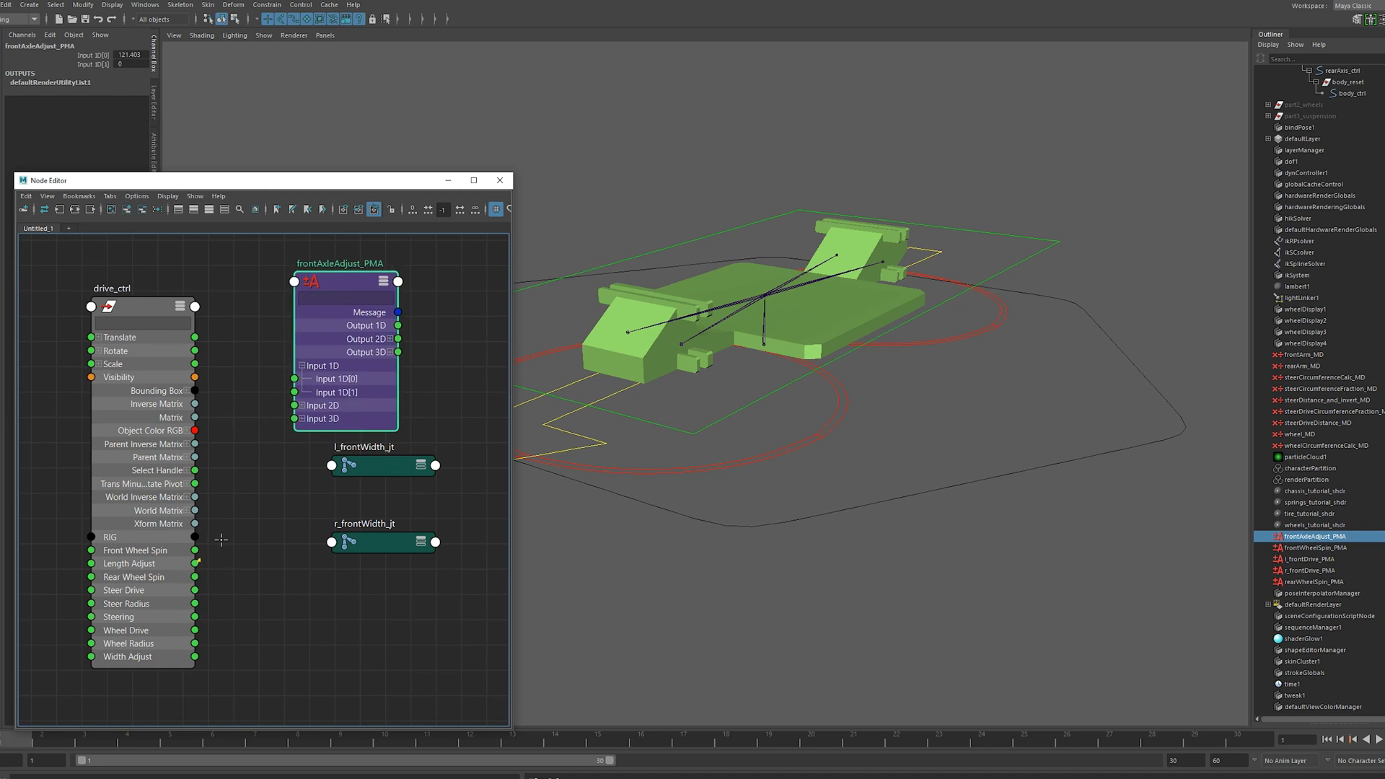
{"action": "left_click_drag", "start_coordinate": [221, 539], "coordinate": [295, 393]}
Select l_frontWidth_jt and examine its position on the chassis and its Translate Z value
{"action": "left_click", "coordinate": [360, 468]}
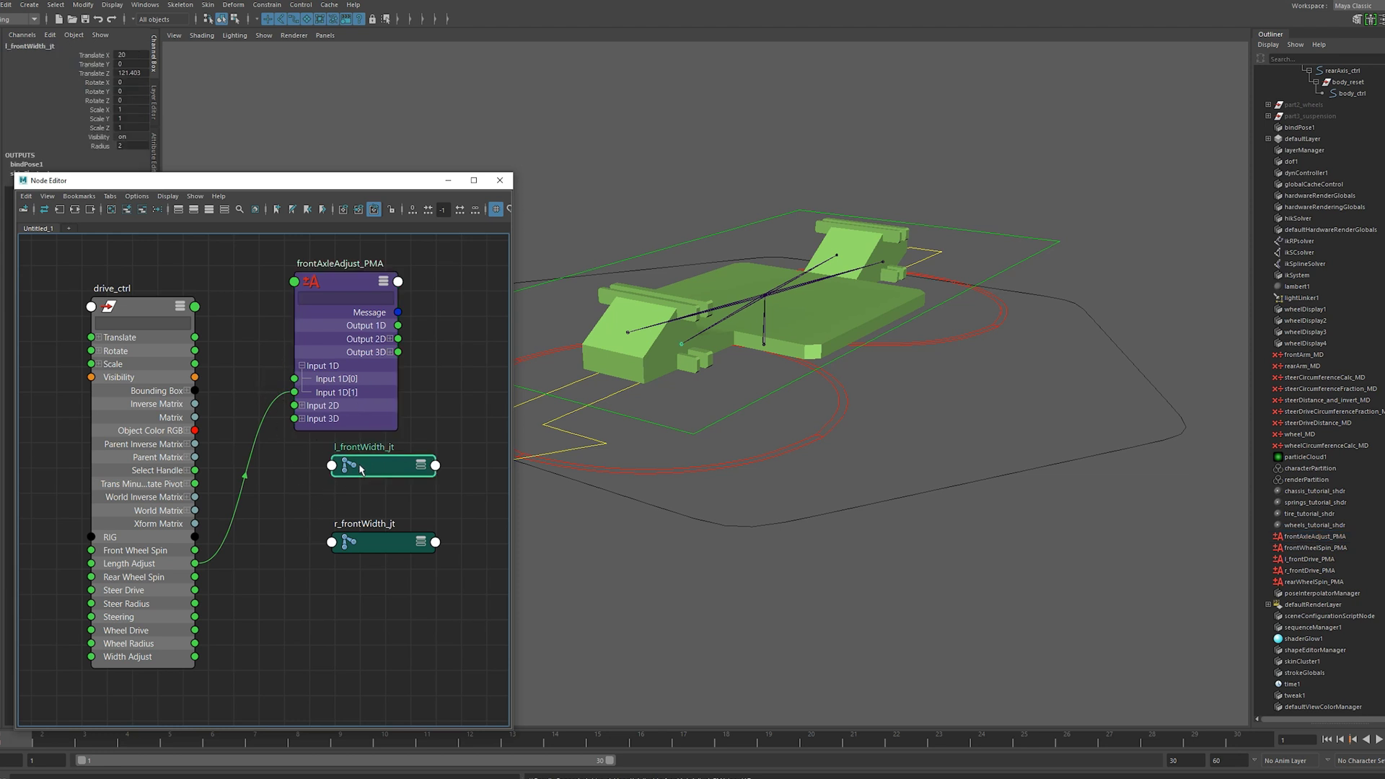
{"action": "left_click_drag", "start_coordinate": [727, 369], "coordinate": [762, 386], "text": "alt"}
{"action": "left_click", "coordinate": [3, 138]}
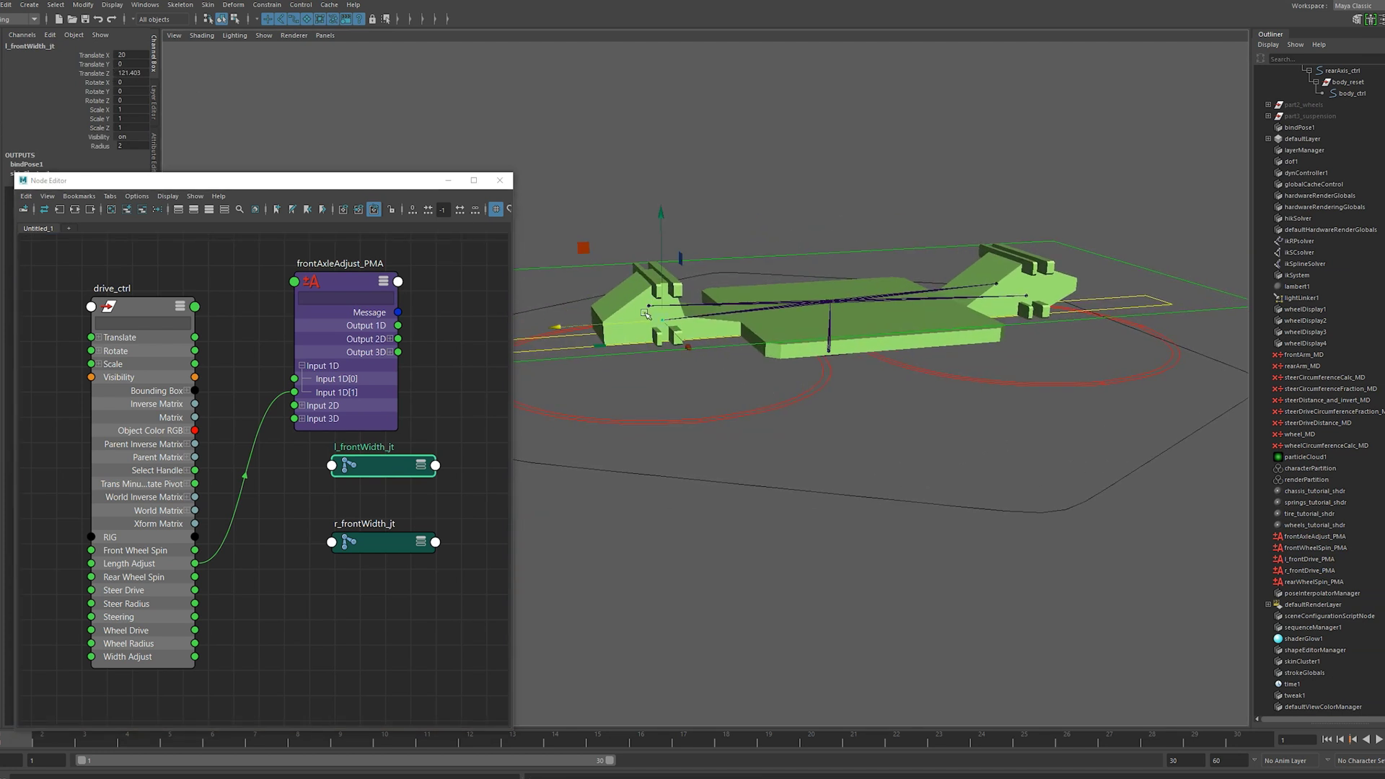
{"action": "left_click_drag", "start_coordinate": [648, 314], "coordinate": [604, 332], "text": "alt"}
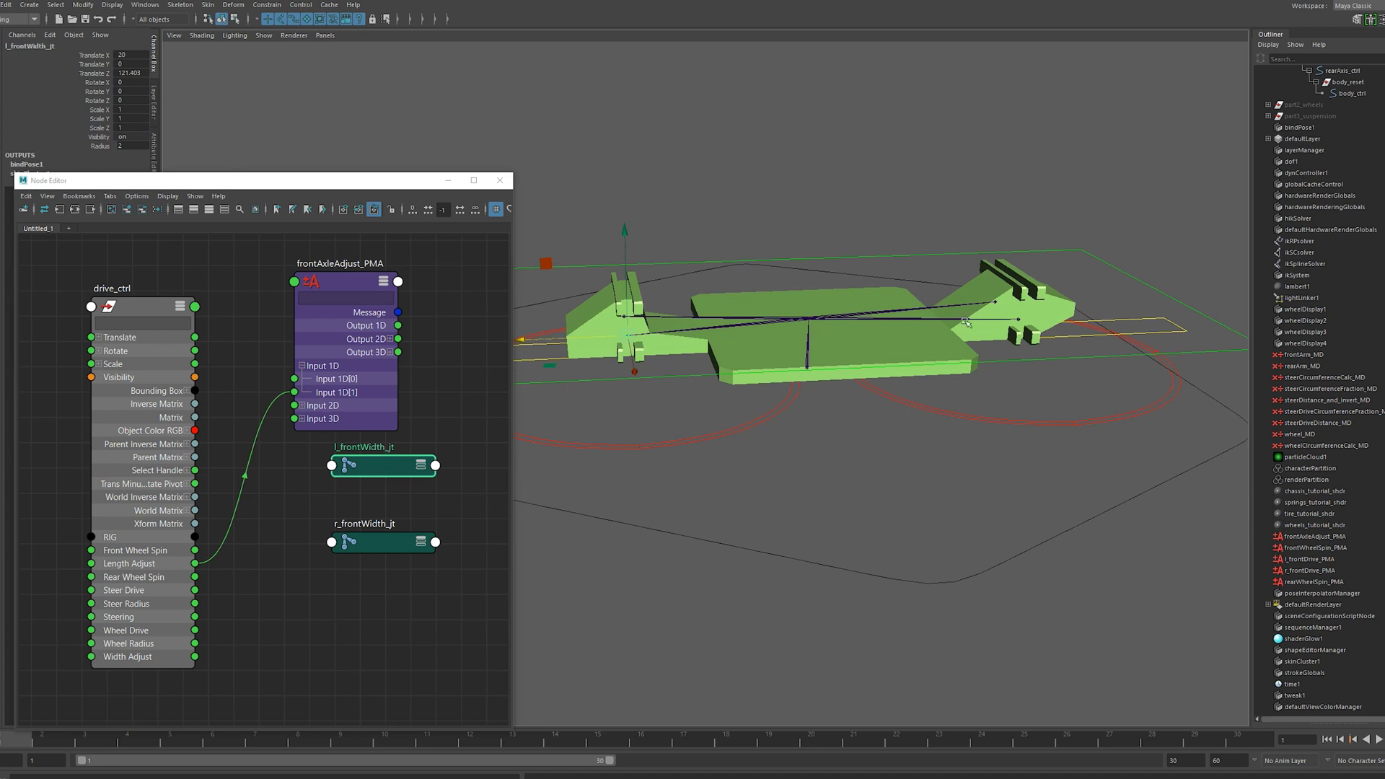
{"action": "left_click_drag", "start_coordinate": [967, 322], "coordinate": [918, 358], "text": "alt"}
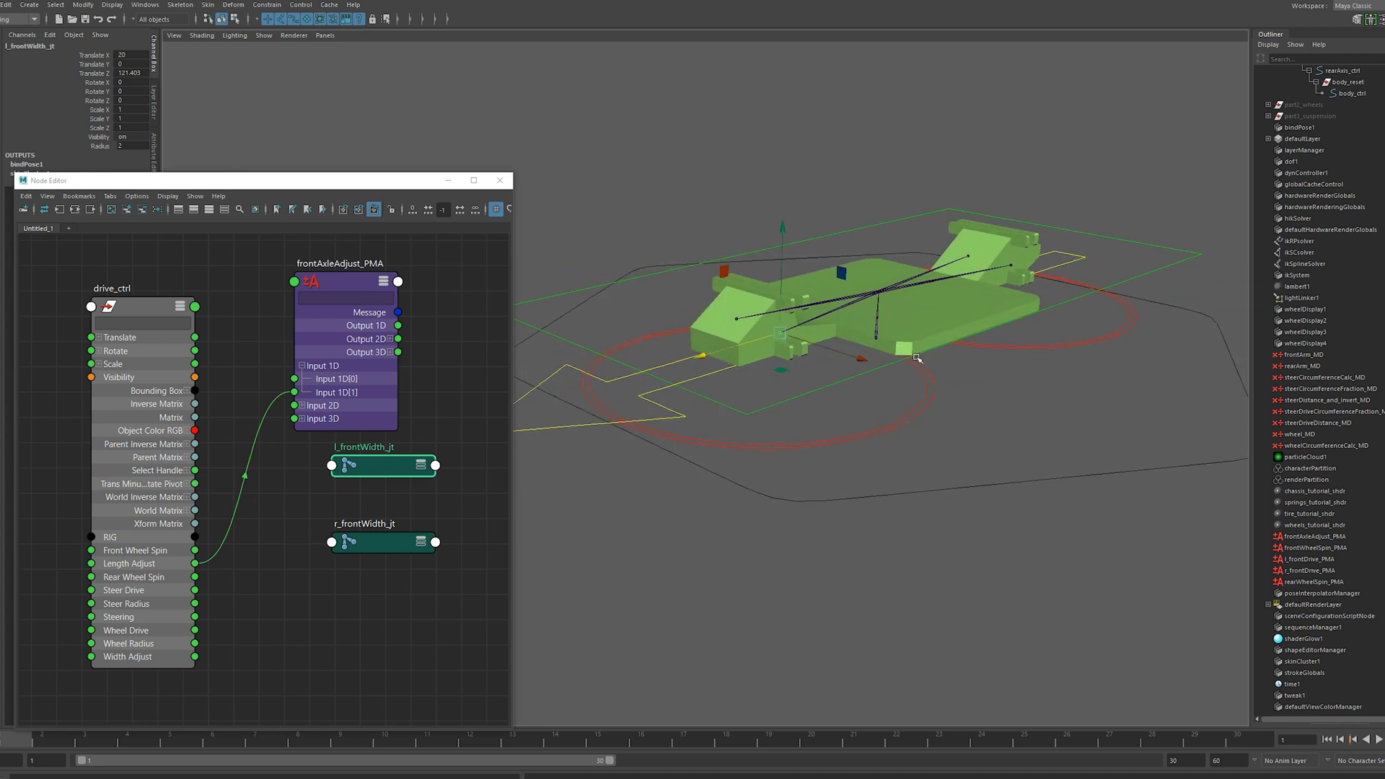
{"action": "double_click", "coordinate": [134, 73]}
Examine frontAxleAdjust_PMA's Sum operation and its Input 1D[0] value against the joint's Translate Z
{"action": "double_click", "coordinate": [330, 320]}
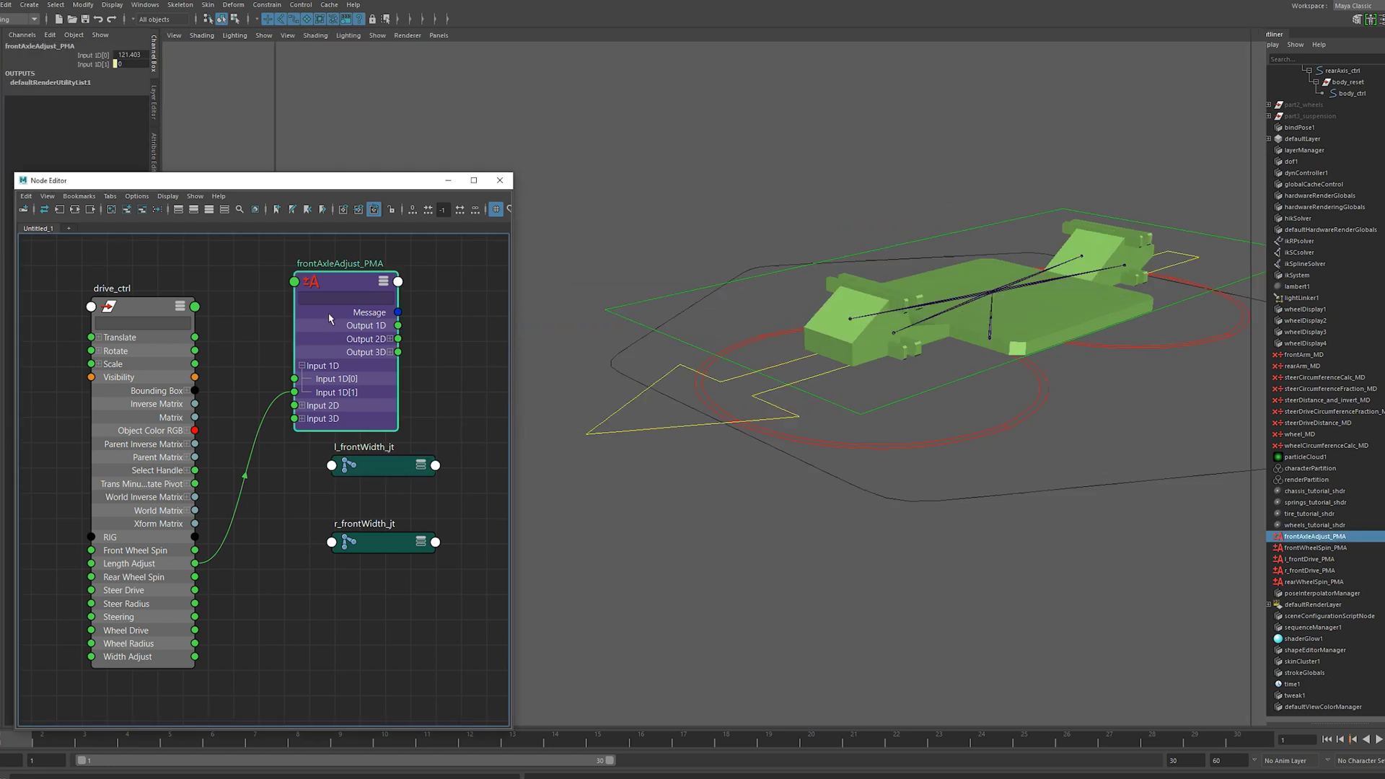
{"action": "left_click_drag", "start_coordinate": [228, 180], "coordinate": [535, 203]}
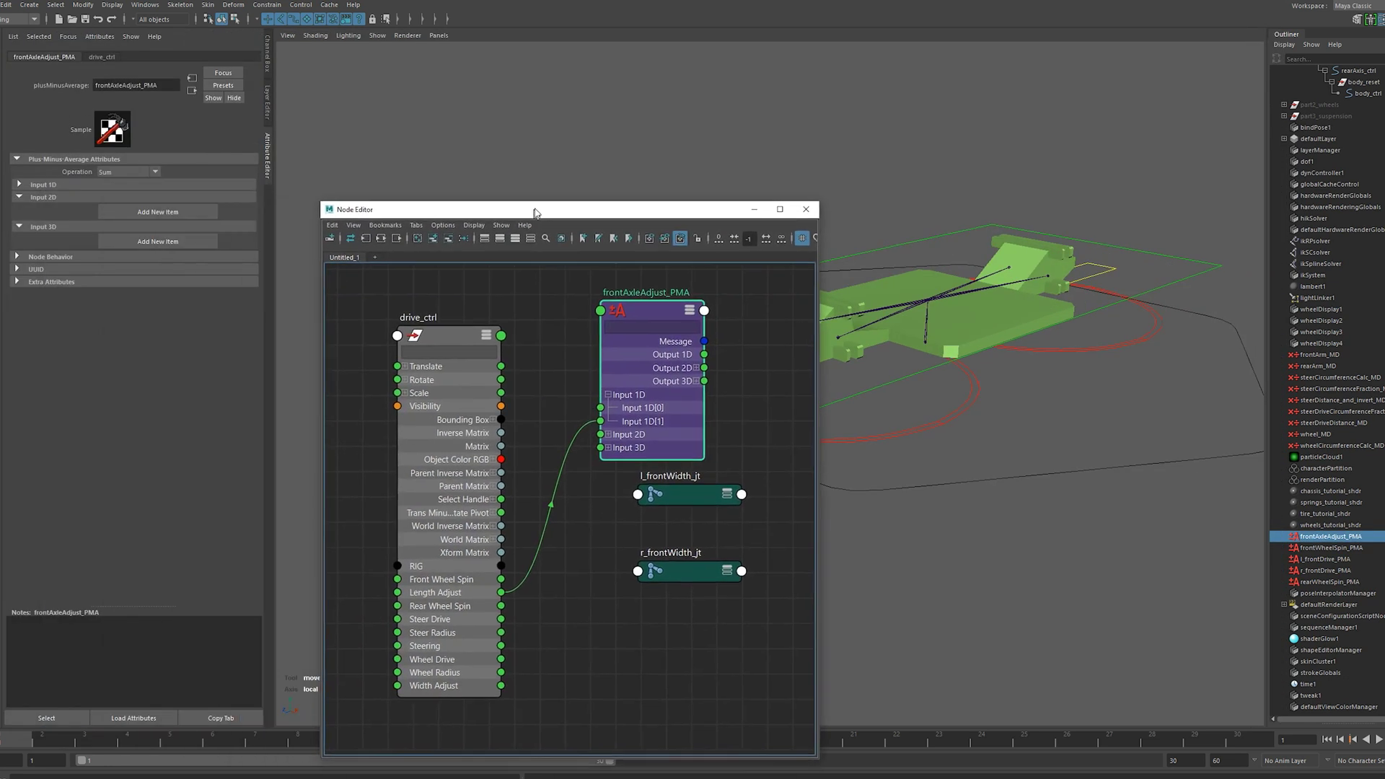
{"action": "left_click", "coordinate": [18, 185]}
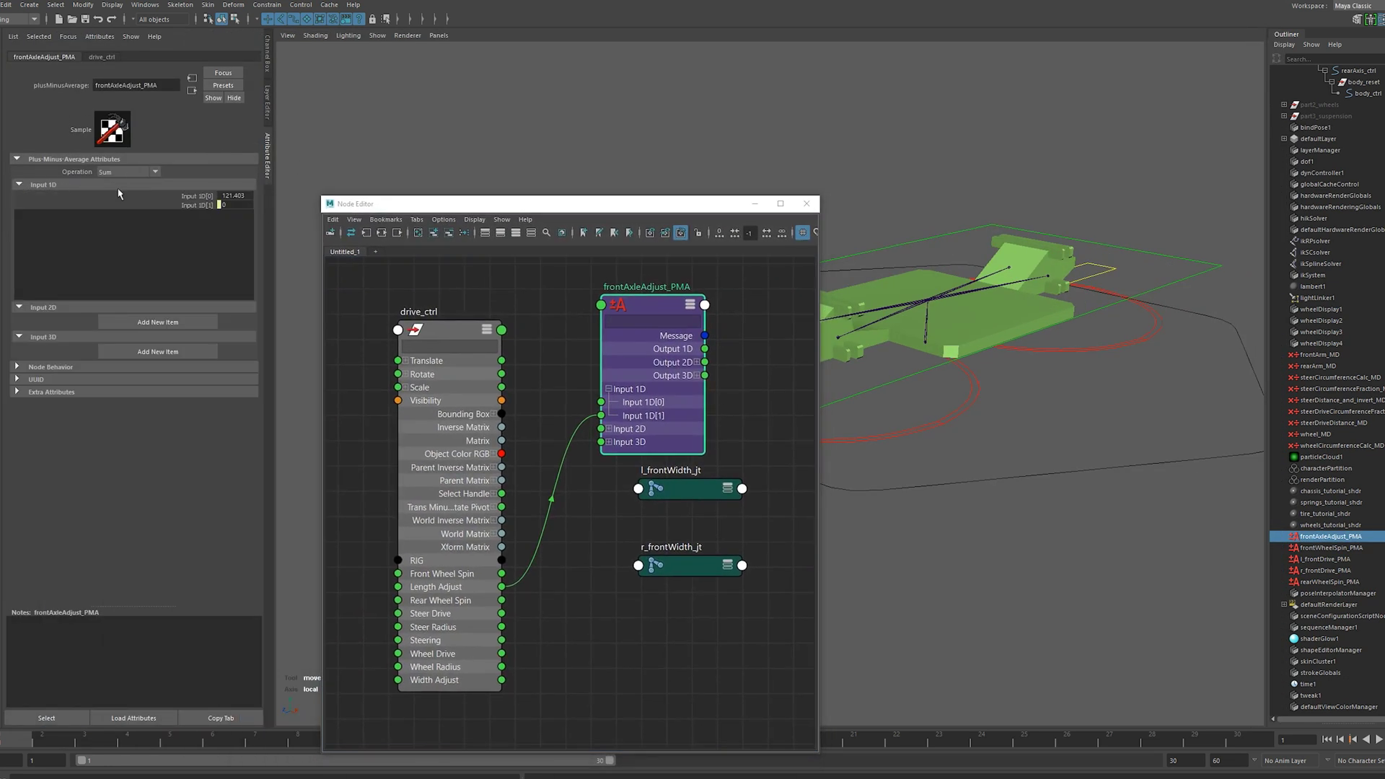
{"action": "left_click", "coordinate": [232, 195]}
{"action": "double_click", "coordinate": [224, 196]}
Connect the Output 1D of frontAxleAdjust_PMA to the Translate Z of l_frontWidth_jt
{"action": "left_click_drag", "start_coordinate": [538, 205], "coordinate": [244, 234]}
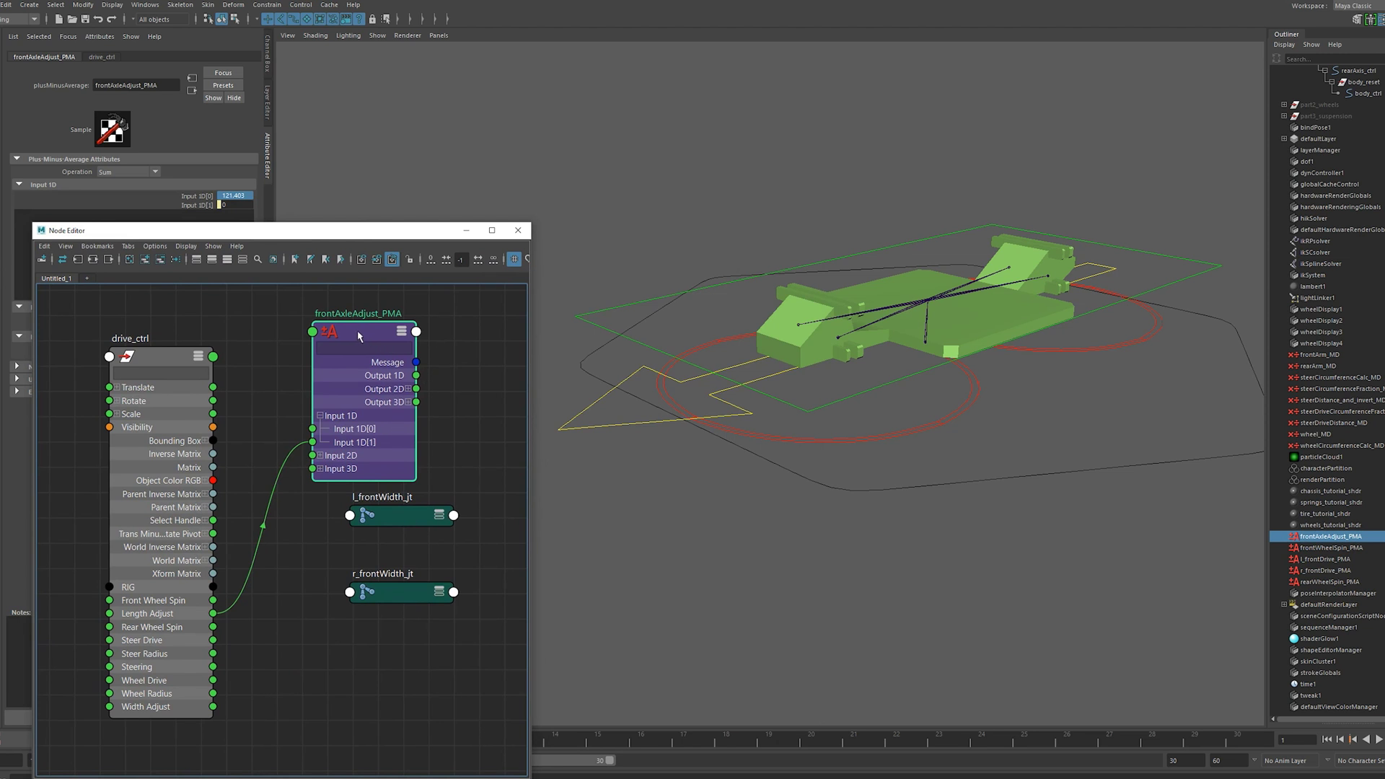
{"action": "left_click_drag", "start_coordinate": [359, 336], "coordinate": [303, 334]}
{"action": "left_click_drag", "start_coordinate": [361, 373], "coordinate": [347, 518]}
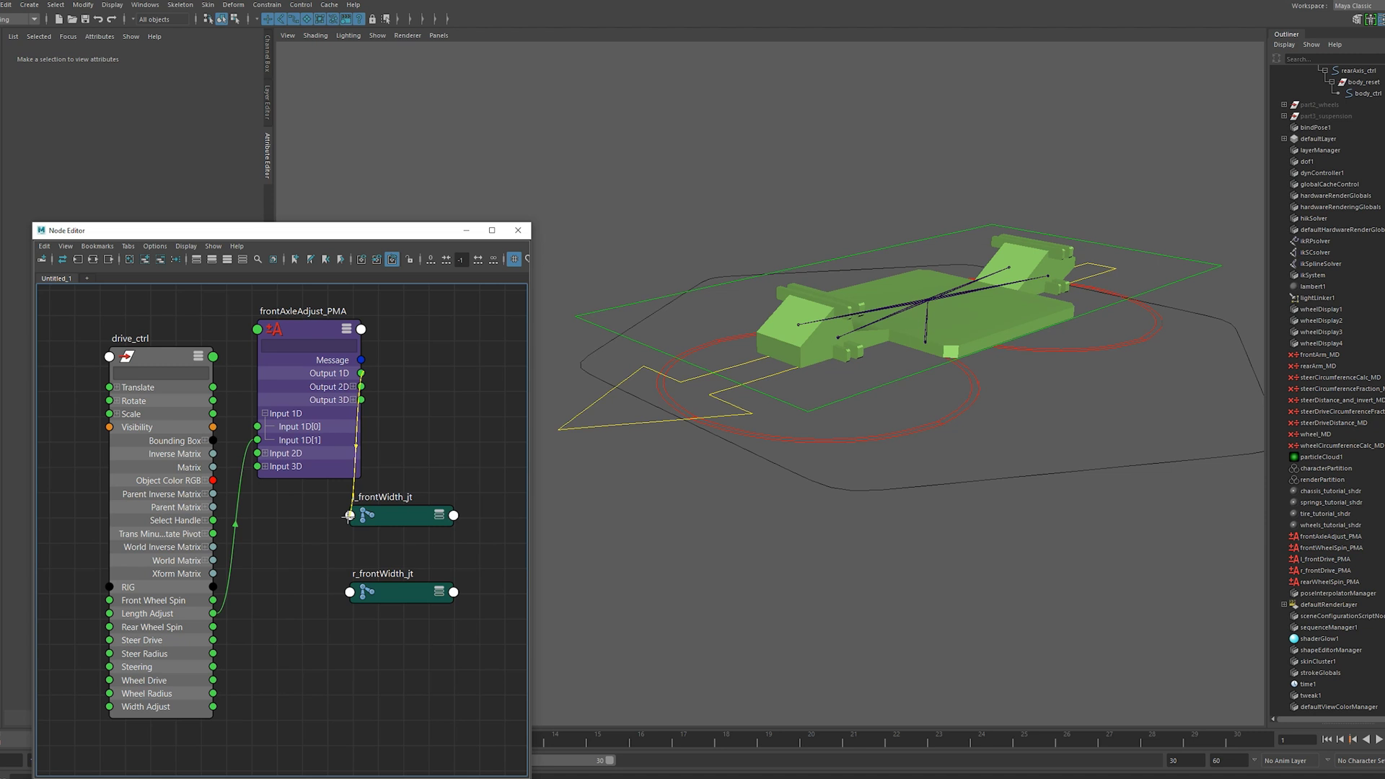
{"action": "left_click_drag", "start_coordinate": [349, 516], "coordinate": [349, 515]}
{"action": "mouse_move", "coordinate": [397, 558]}
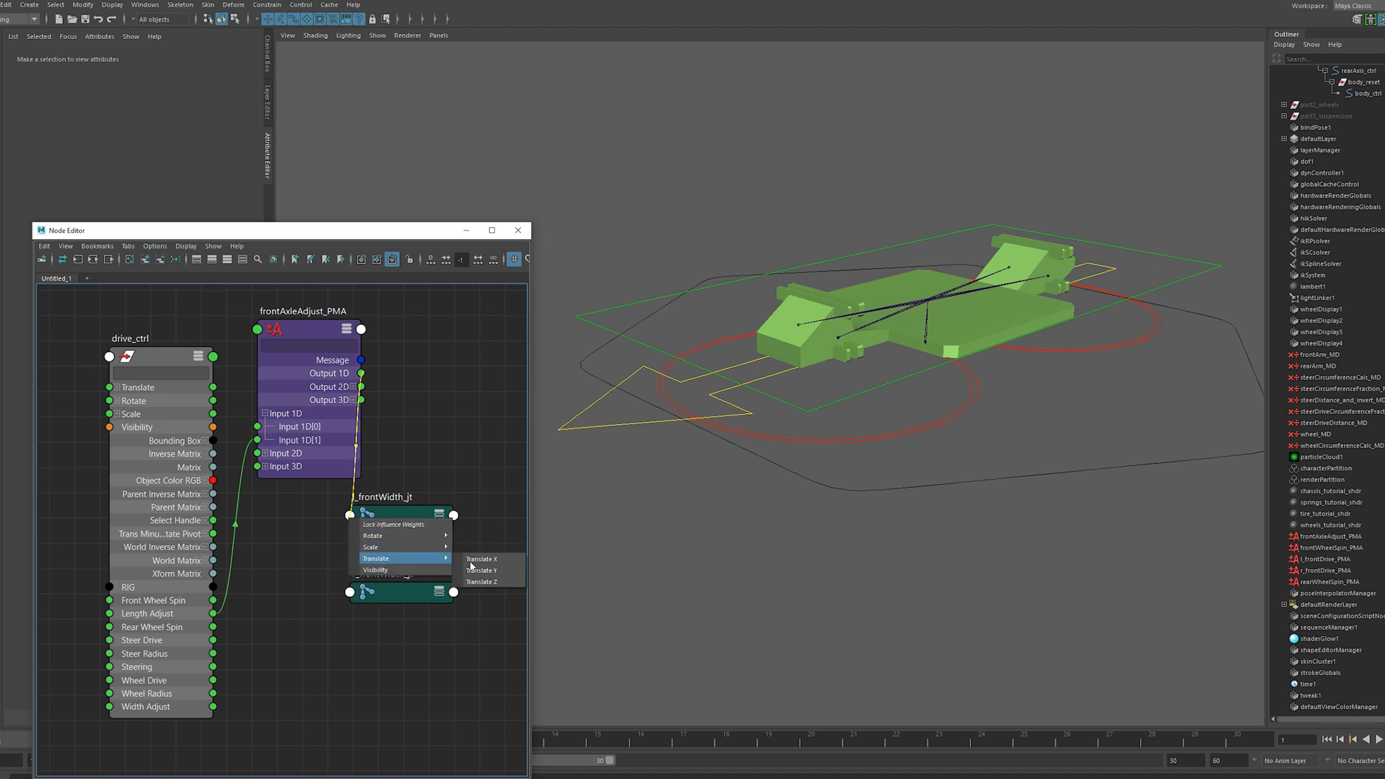
{"action": "left_click", "coordinate": [495, 583]}
Connect frontAxleAdjust_PMA's Output 1D to r_frontWidth_jt's Translate Z and move both joint nodes clear of the utility node
{"action": "left_click_drag", "start_coordinate": [361, 375], "coordinate": [350, 592]}
{"action": "mouse_move", "coordinate": [404, 636]}
{"action": "left_click", "coordinate": [491, 649]}
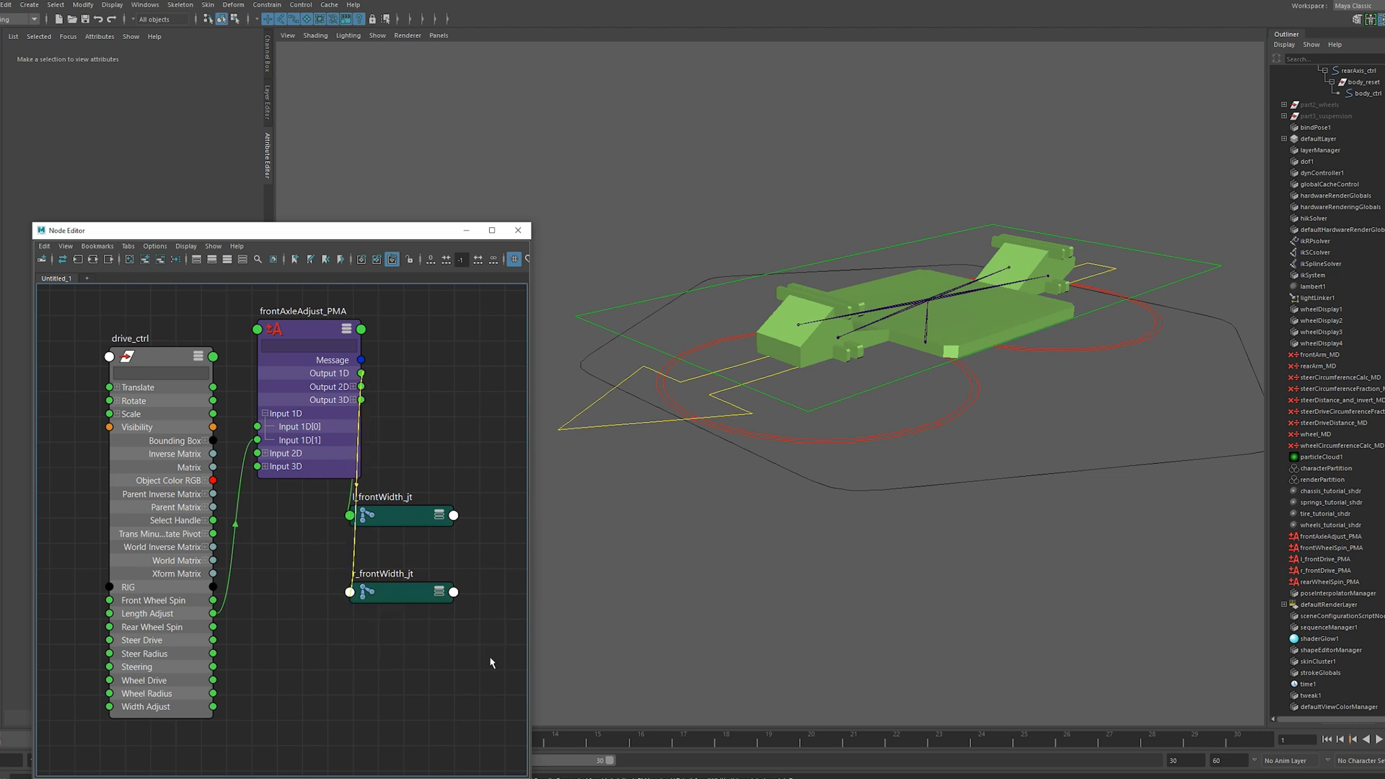
{"action": "left_click_drag", "start_coordinate": [397, 519], "coordinate": [466, 443]}
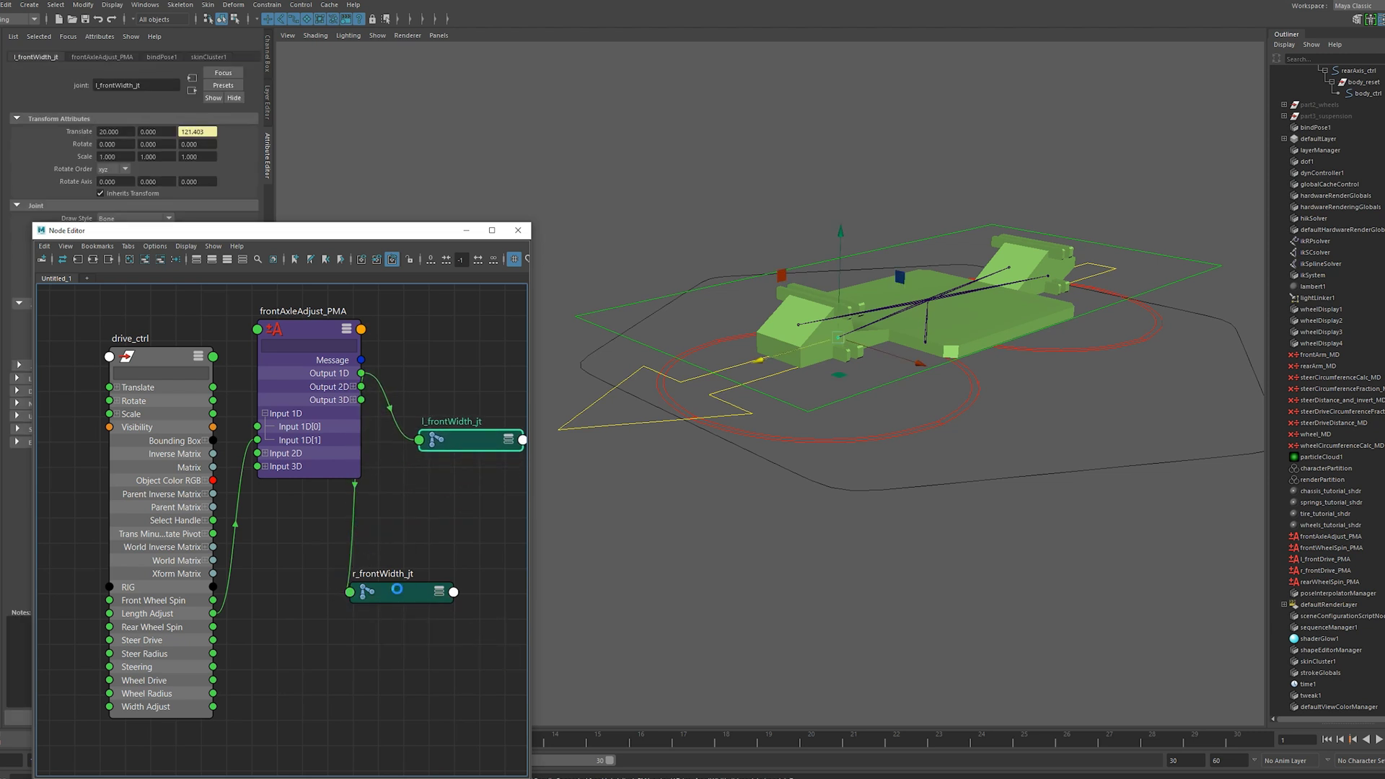
{"action": "left_click_drag", "start_coordinate": [397, 589], "coordinate": [474, 595]}
Test drive_ctrl's Length Adjust on the front of the chassis and undo the change
{"action": "left_click", "coordinate": [601, 427]}
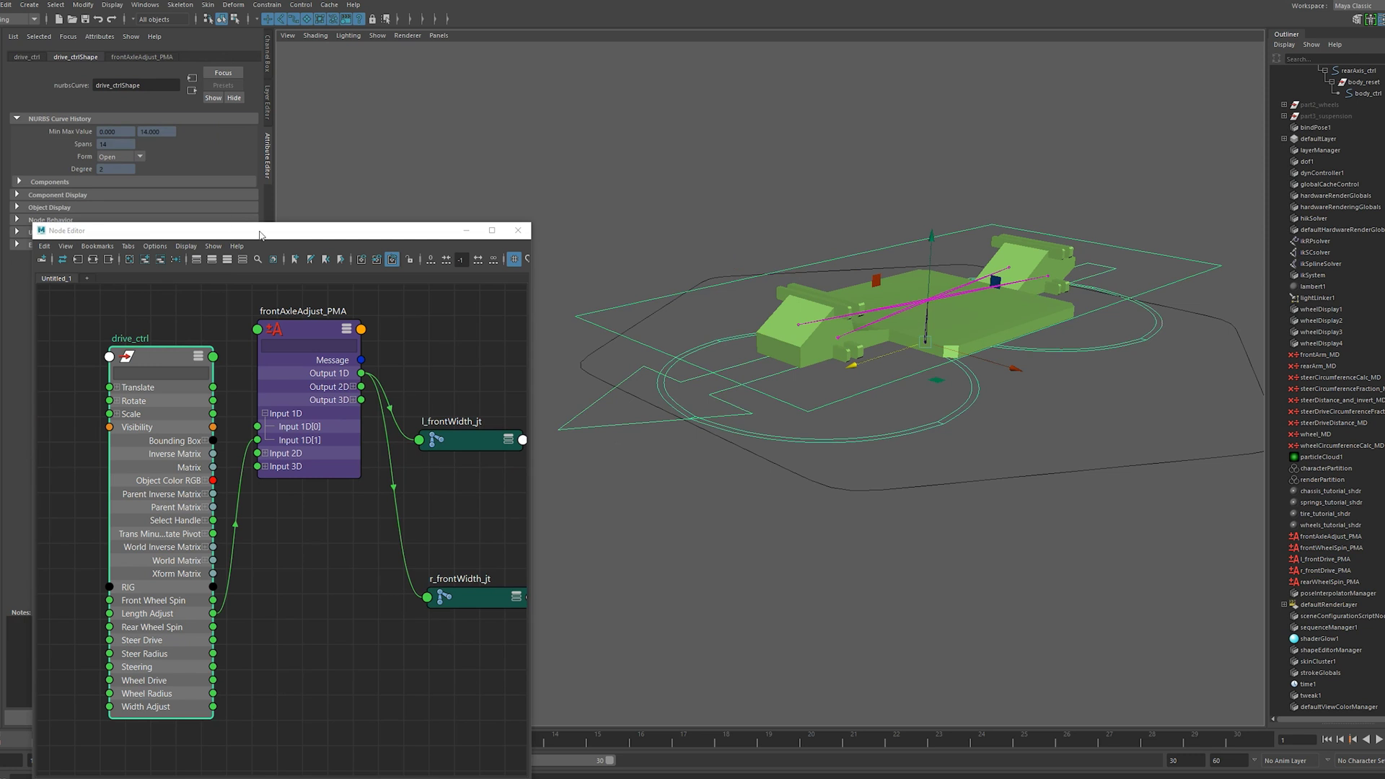
{"action": "left_click", "coordinate": [24, 59]}
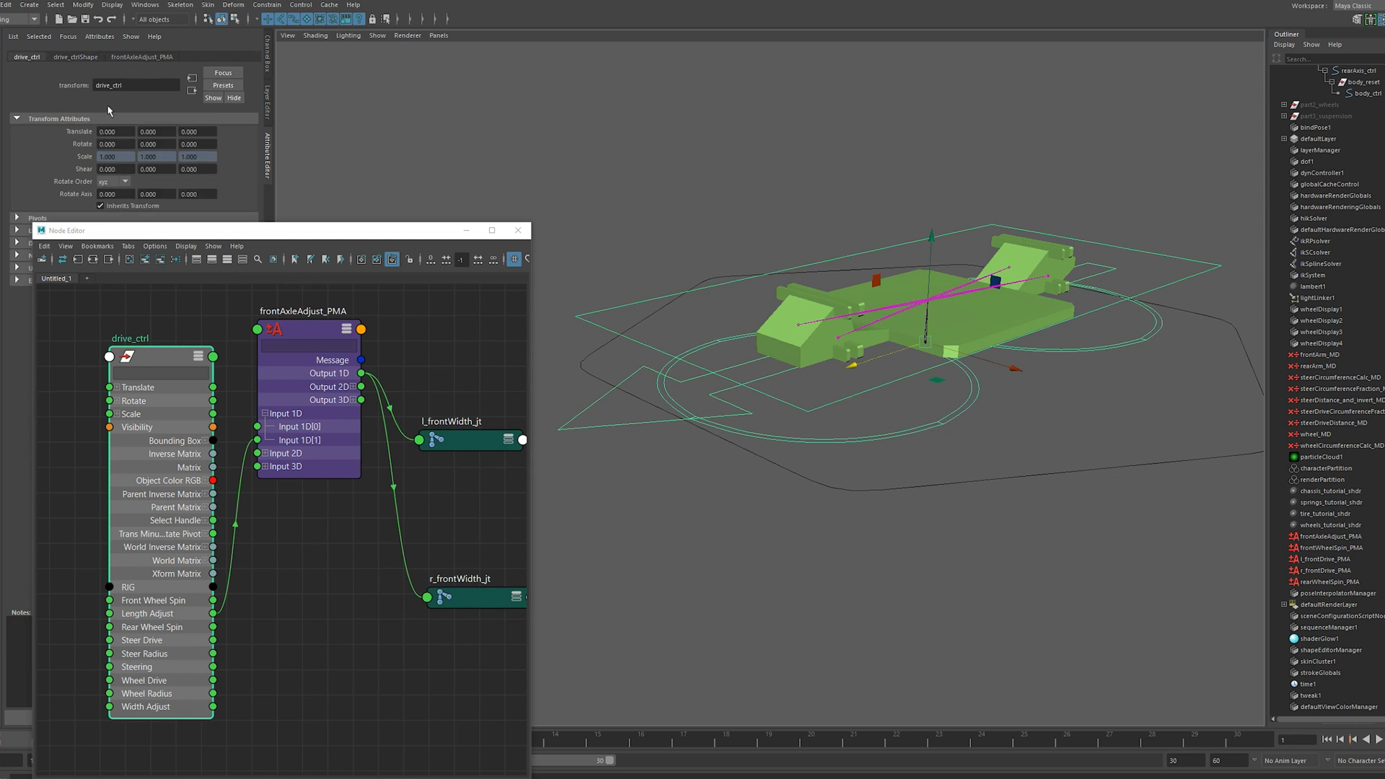
{"action": "left_click_drag", "start_coordinate": [205, 233], "coordinate": [239, 334]}
{"action": "left_click", "coordinate": [266, 55]}
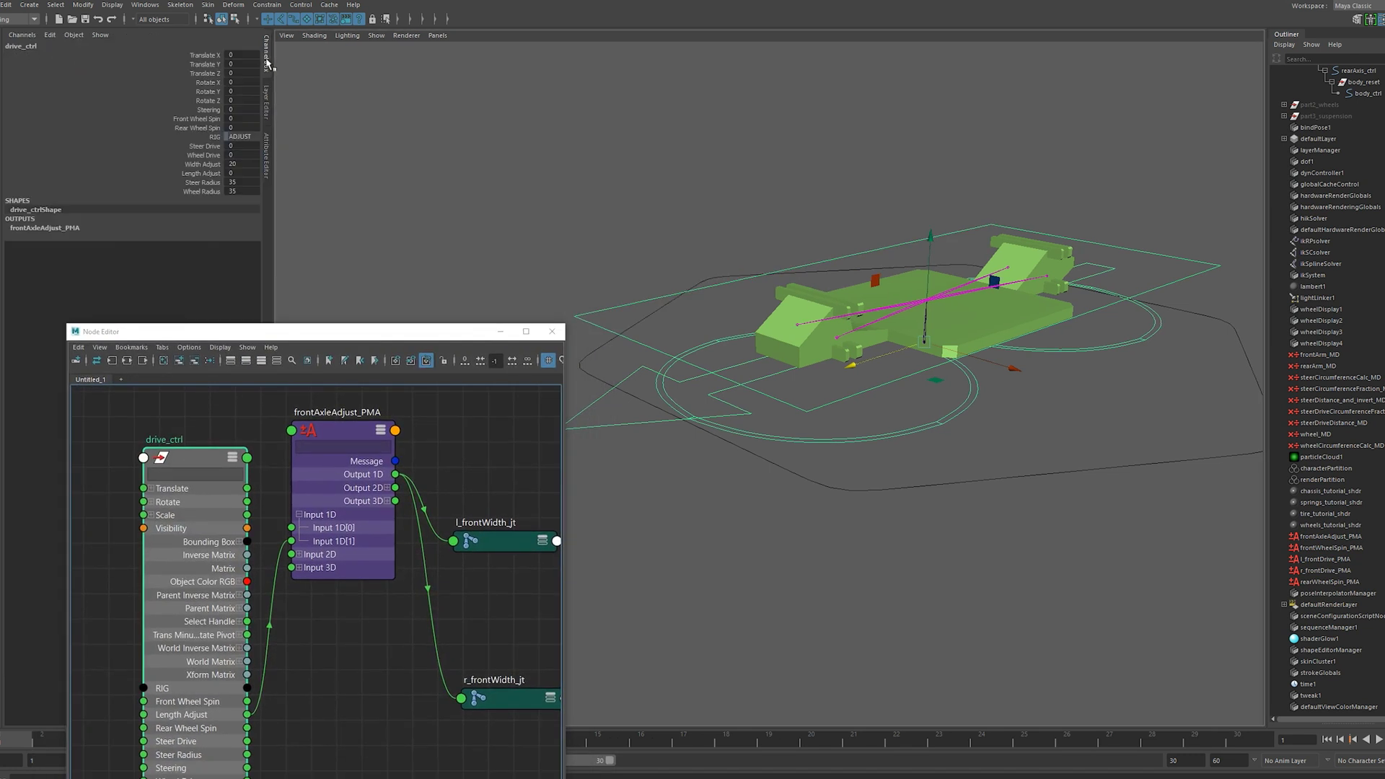
{"action": "left_click", "coordinate": [201, 173]}
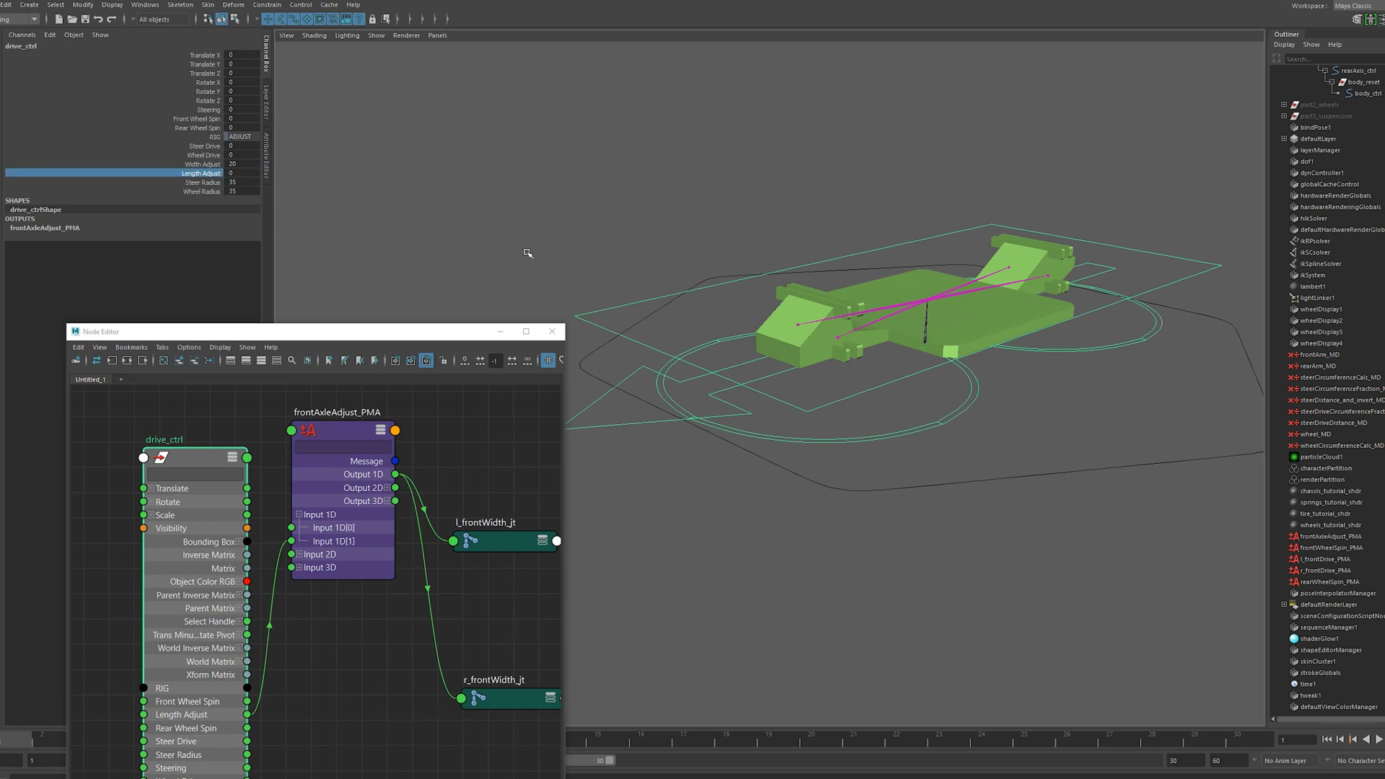
{"action": "middle_click_drag", "start_coordinate": [528, 253], "coordinate": [841, 195]}
{"action": "key", "text": "ctrl+z"}
Set the operation of frontAxleAdjust_PMA to Subtract
{"action": "double_click", "coordinate": [338, 434]}
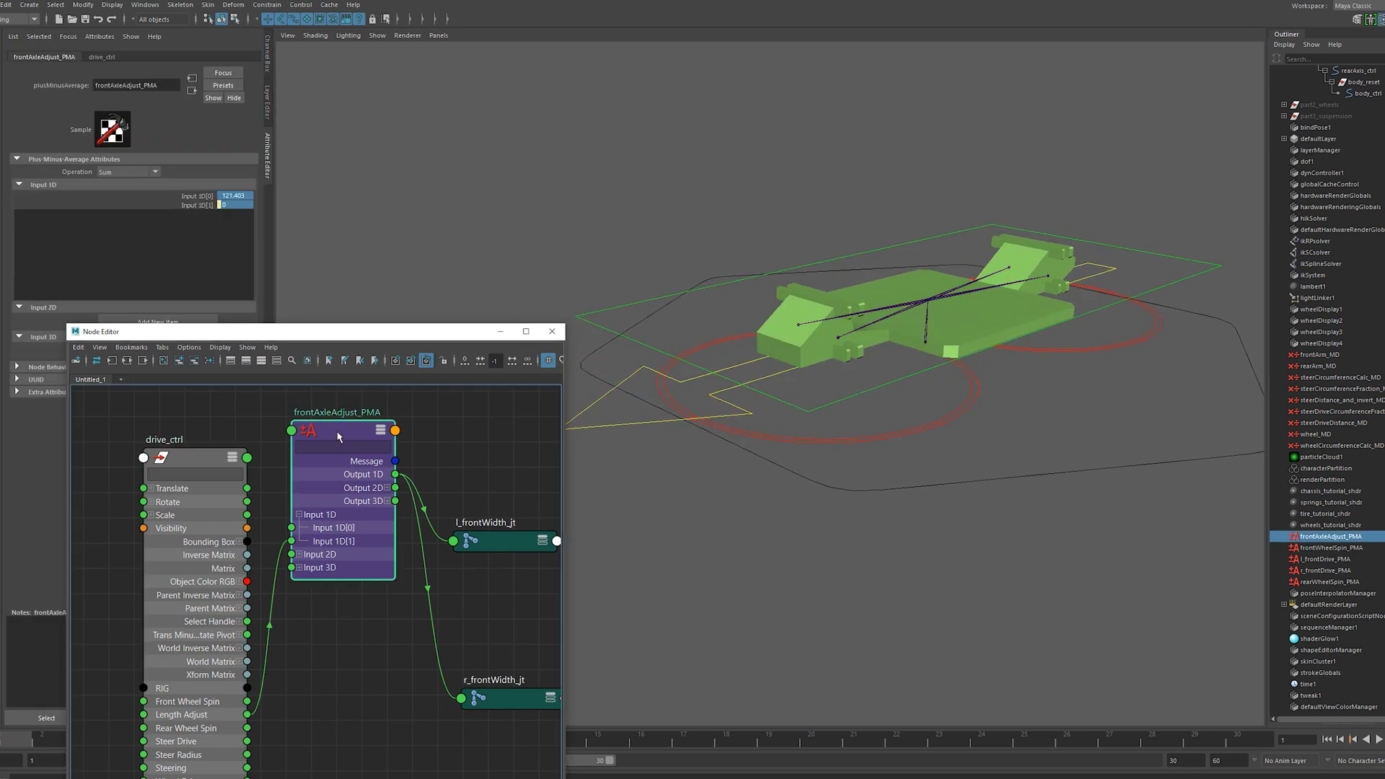
{"action": "left_click", "coordinate": [134, 172]}
{"action": "left_click", "coordinate": [110, 209]}
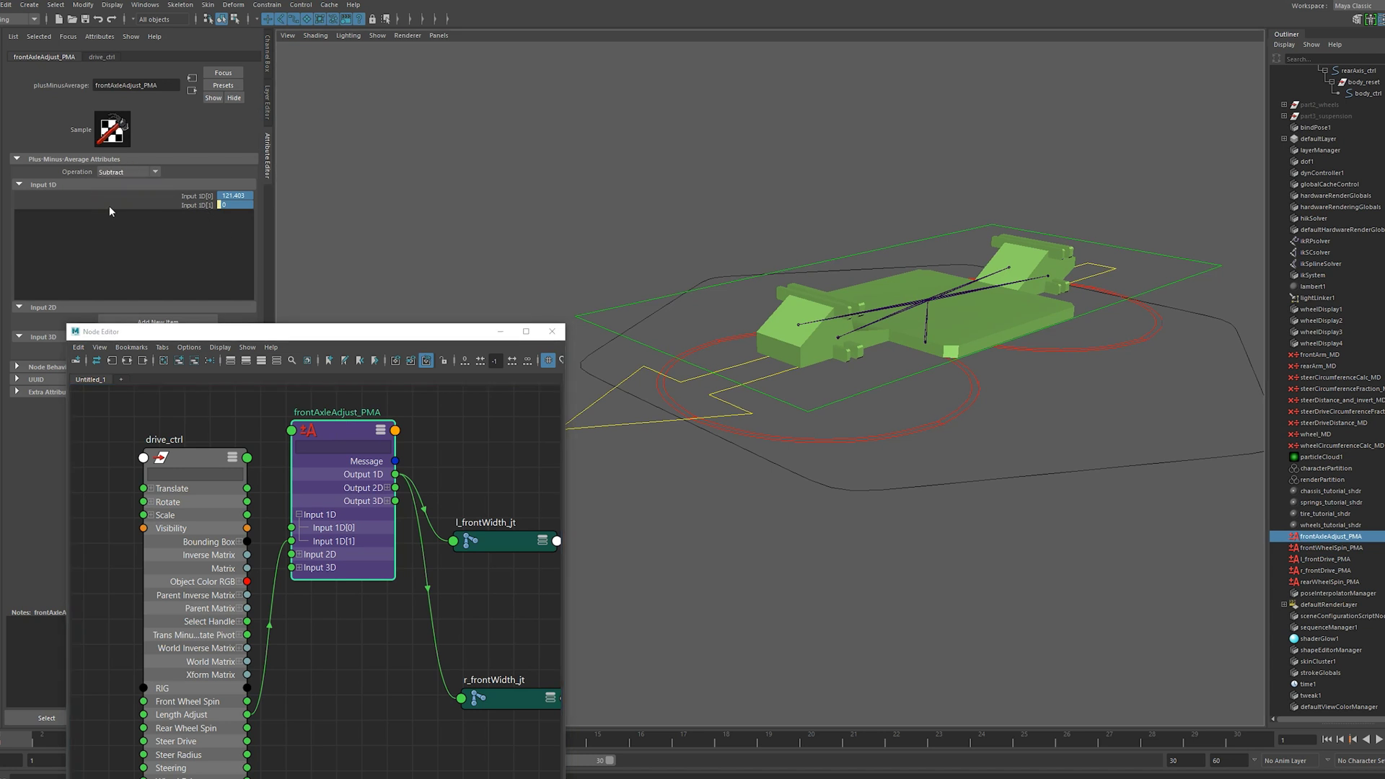
Reselect drive_ctrl, try its Length Adjust again with the subtracting utility node, and undo the trial change
{"action": "left_click", "coordinate": [269, 62]}
{"action": "left_click", "coordinate": [453, 208]}
{"action": "left_click", "coordinate": [598, 427]}
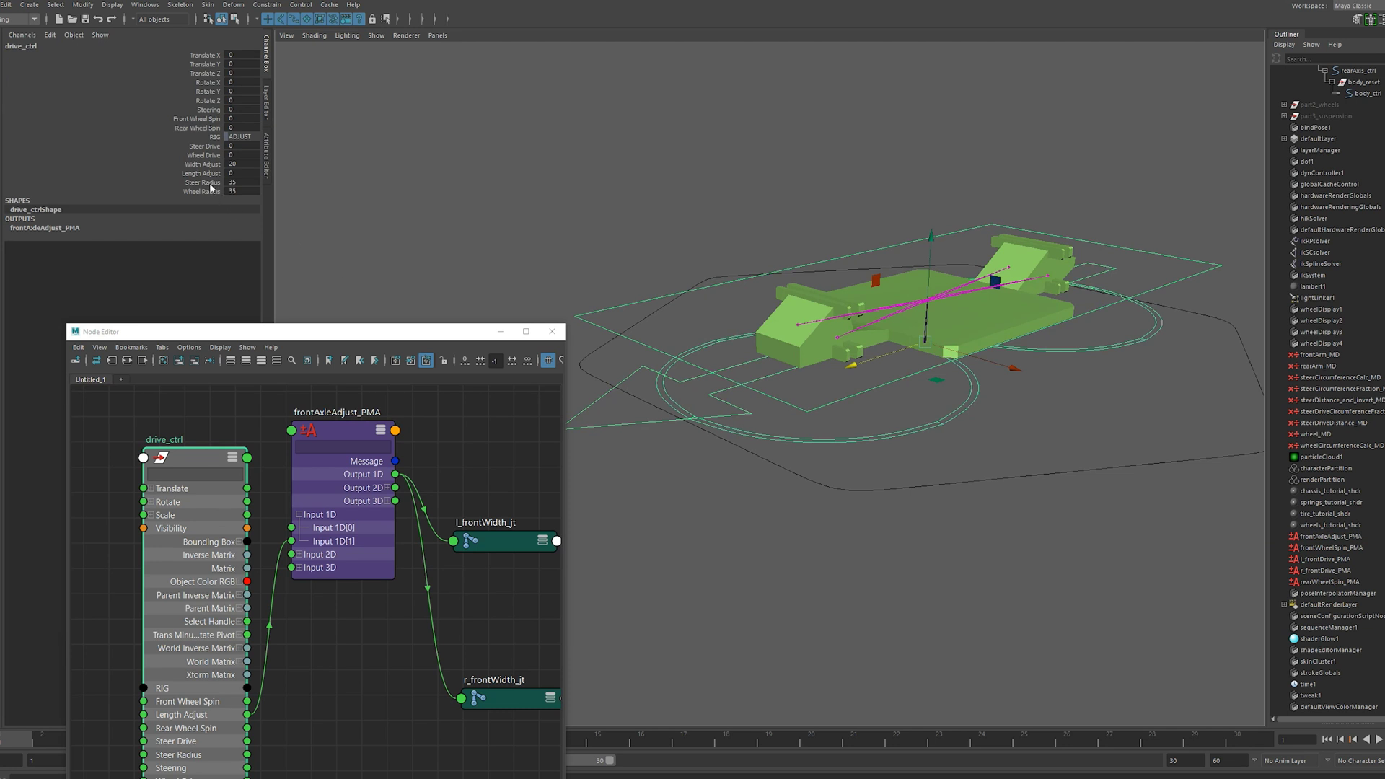
{"action": "left_click", "coordinate": [199, 174]}
{"action": "middle_click_drag", "start_coordinate": [495, 251], "coordinate": [487, 210]}
{"action": "key", "text": "ctrl+z"}
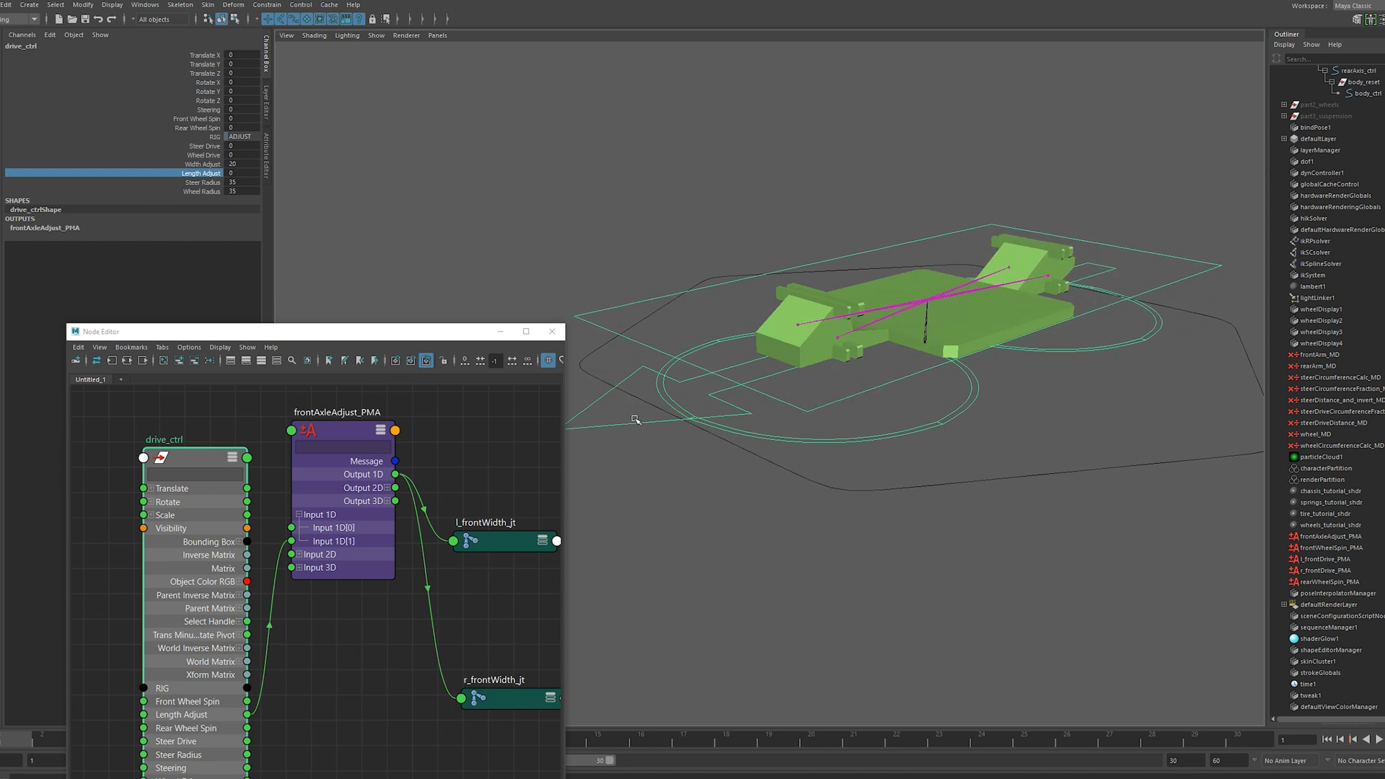
Select l_rearWidth_jt and r_rearWidth_jt on the chassis and add both to the node graph
{"action": "left_click", "coordinate": [197, 164]}
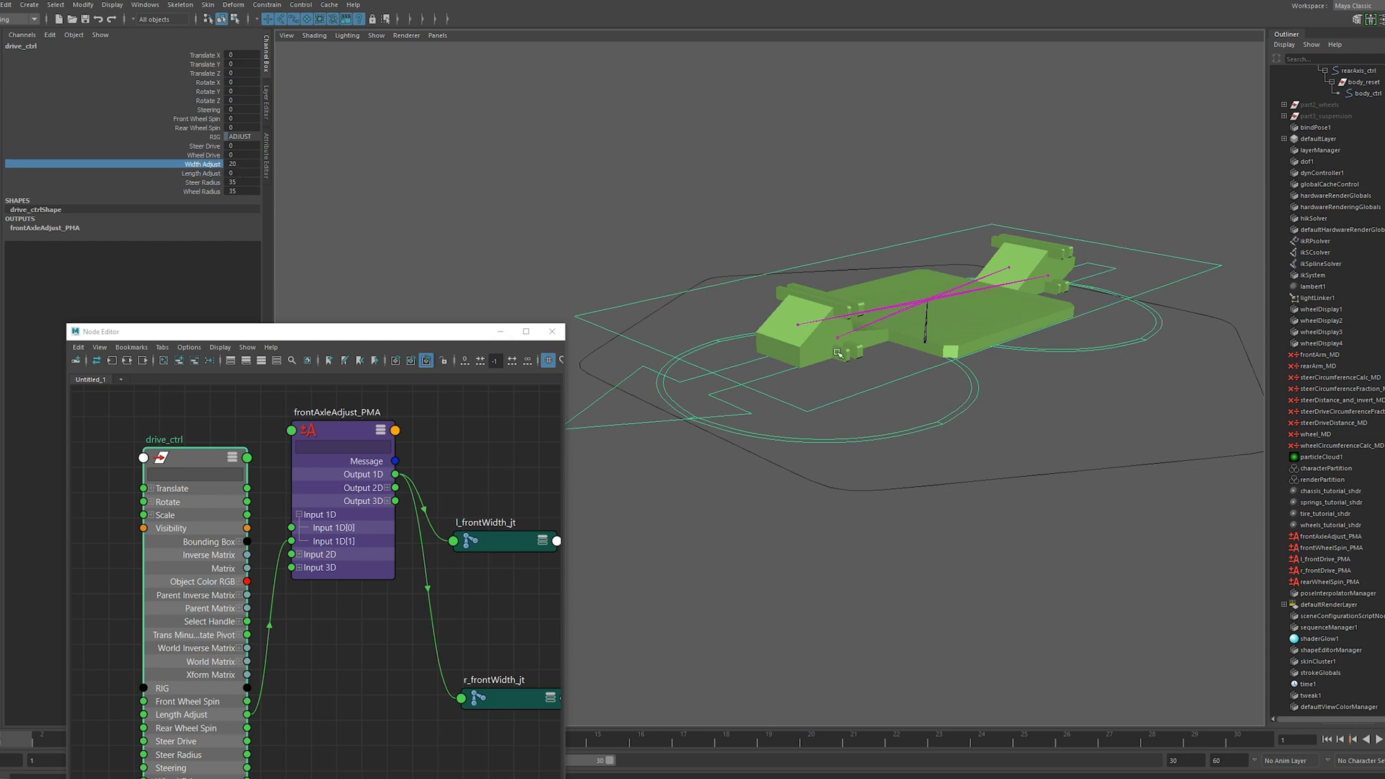
{"action": "left_click_drag", "start_coordinate": [783, 291], "coordinate": [827, 303], "text": "alt"}
{"action": "left_click", "coordinate": [947, 324]}
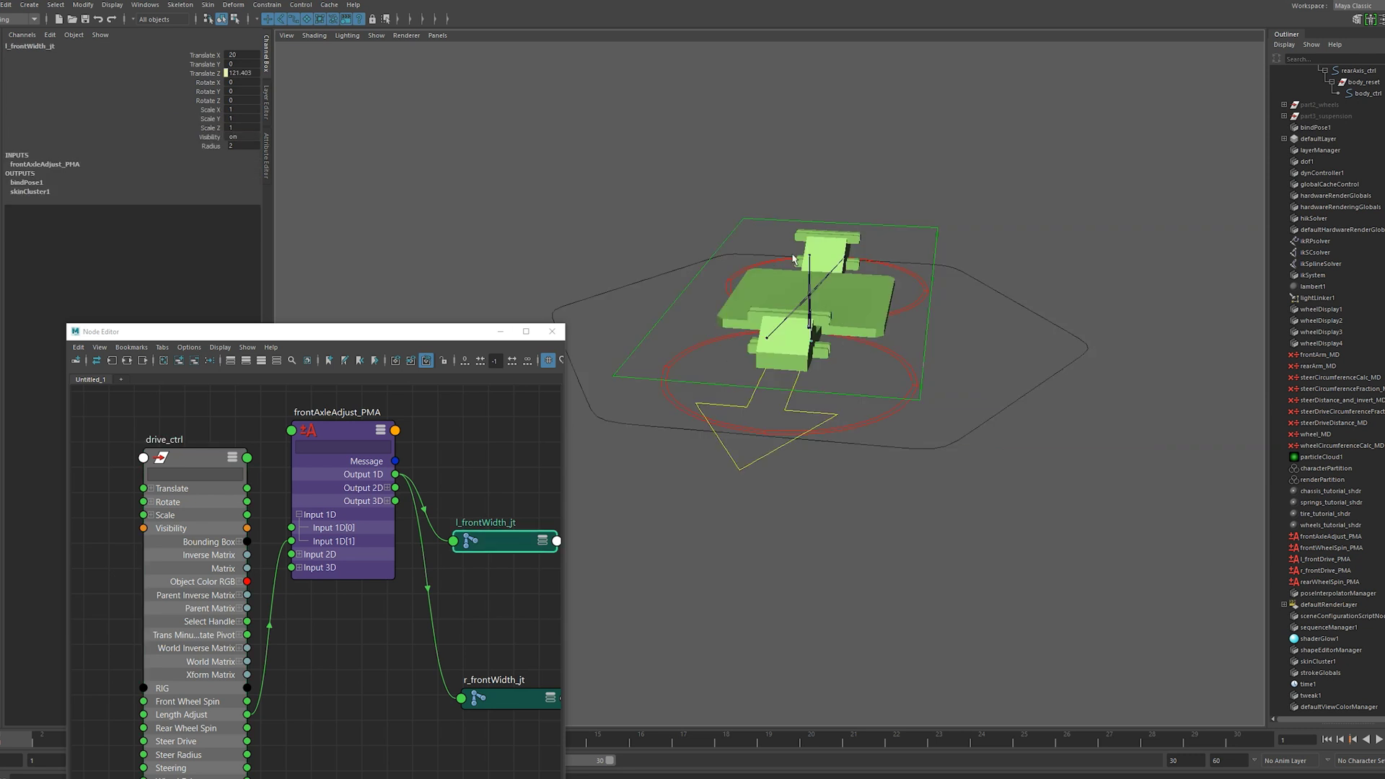
{"action": "left_click", "coordinate": [838, 260]}
{"action": "left_click", "coordinate": [844, 261], "text": "shift"}
{"action": "left_click_drag", "start_coordinate": [844, 274], "coordinate": [764, 314], "text": "alt"}
{"action": "left_click", "coordinate": [196, 360]}
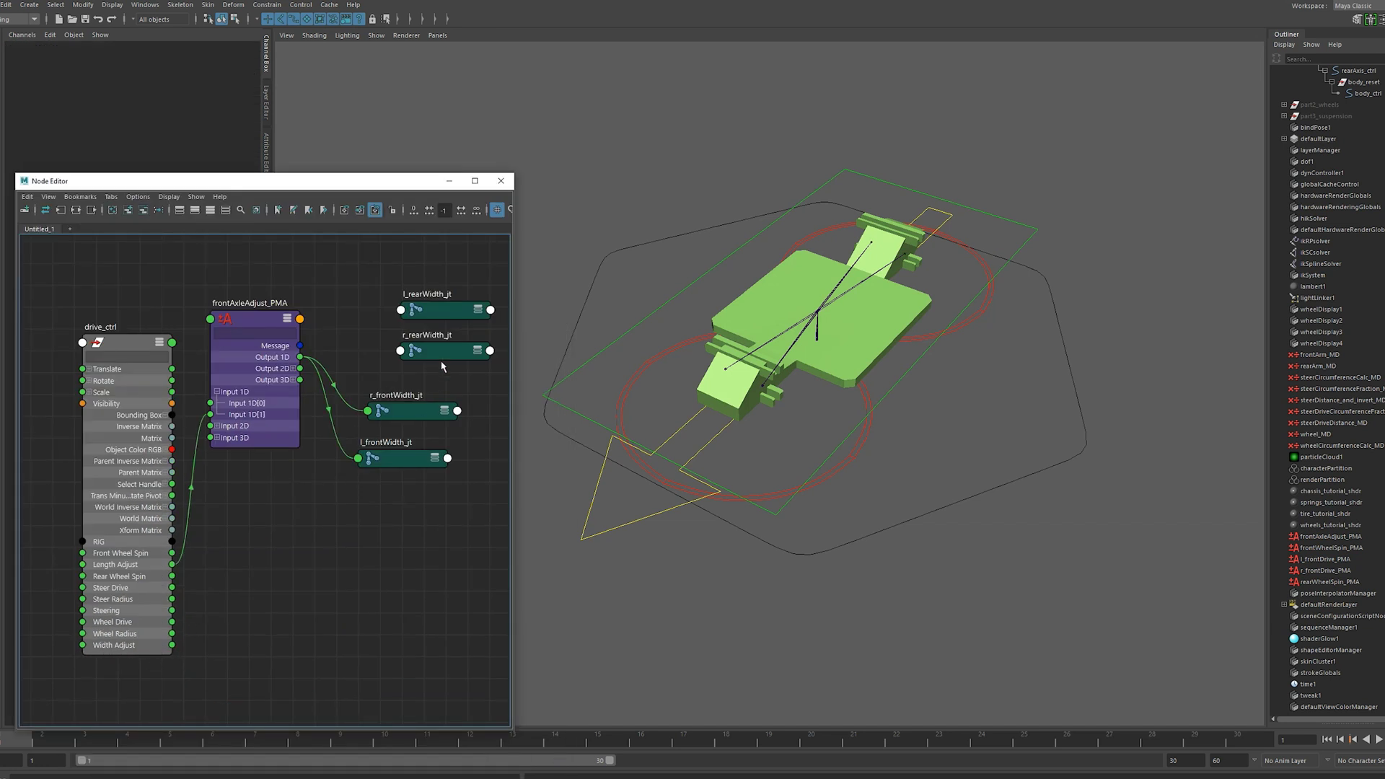
Place l_rearWidth_jt and l_frontWidth_jt near drive_ctrl and connect drive_ctrl's Width Adjust to l_rearWidth_jt's Translate X
{"action": "left_click_drag", "start_coordinate": [438, 316], "coordinate": [349, 592]}
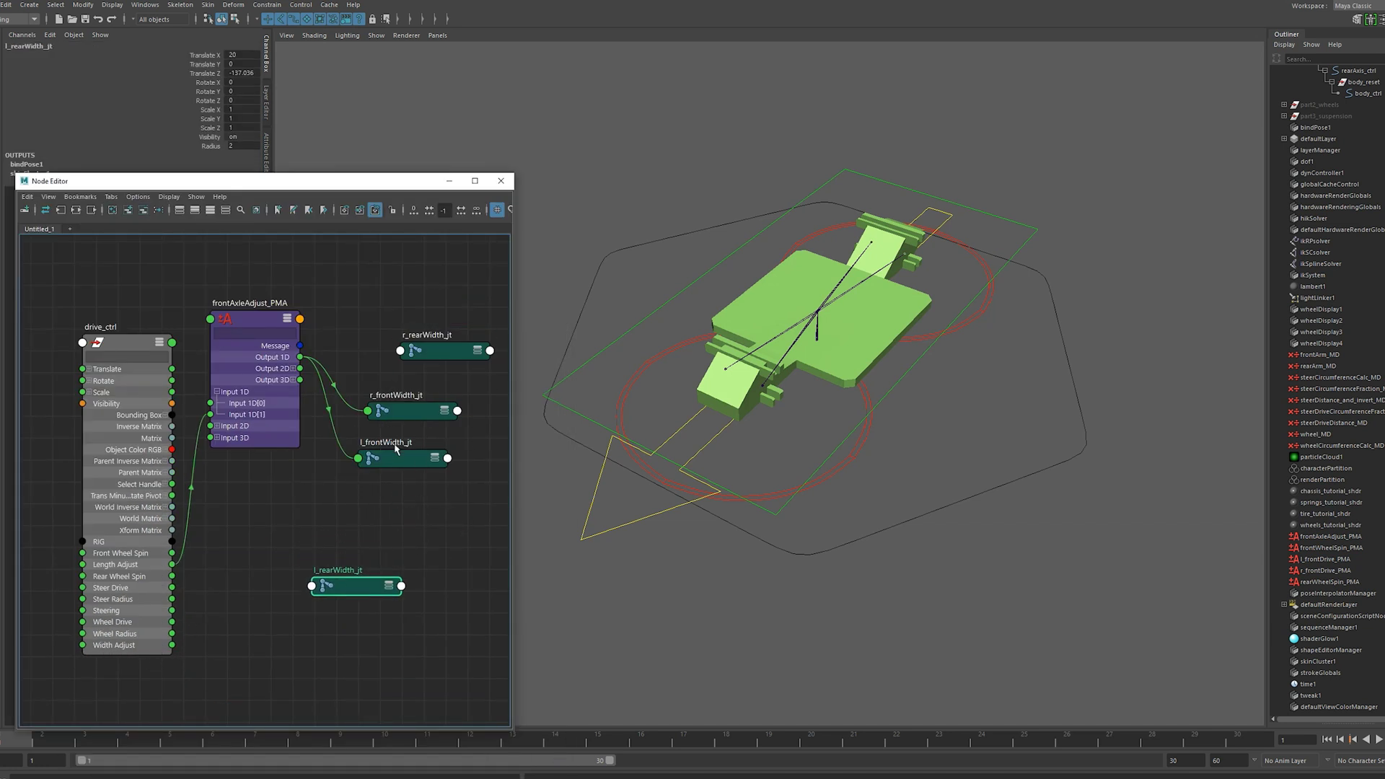
{"action": "left_click_drag", "start_coordinate": [392, 467], "coordinate": [342, 543]}
{"action": "left_click_drag", "start_coordinate": [345, 595], "coordinate": [342, 601]}
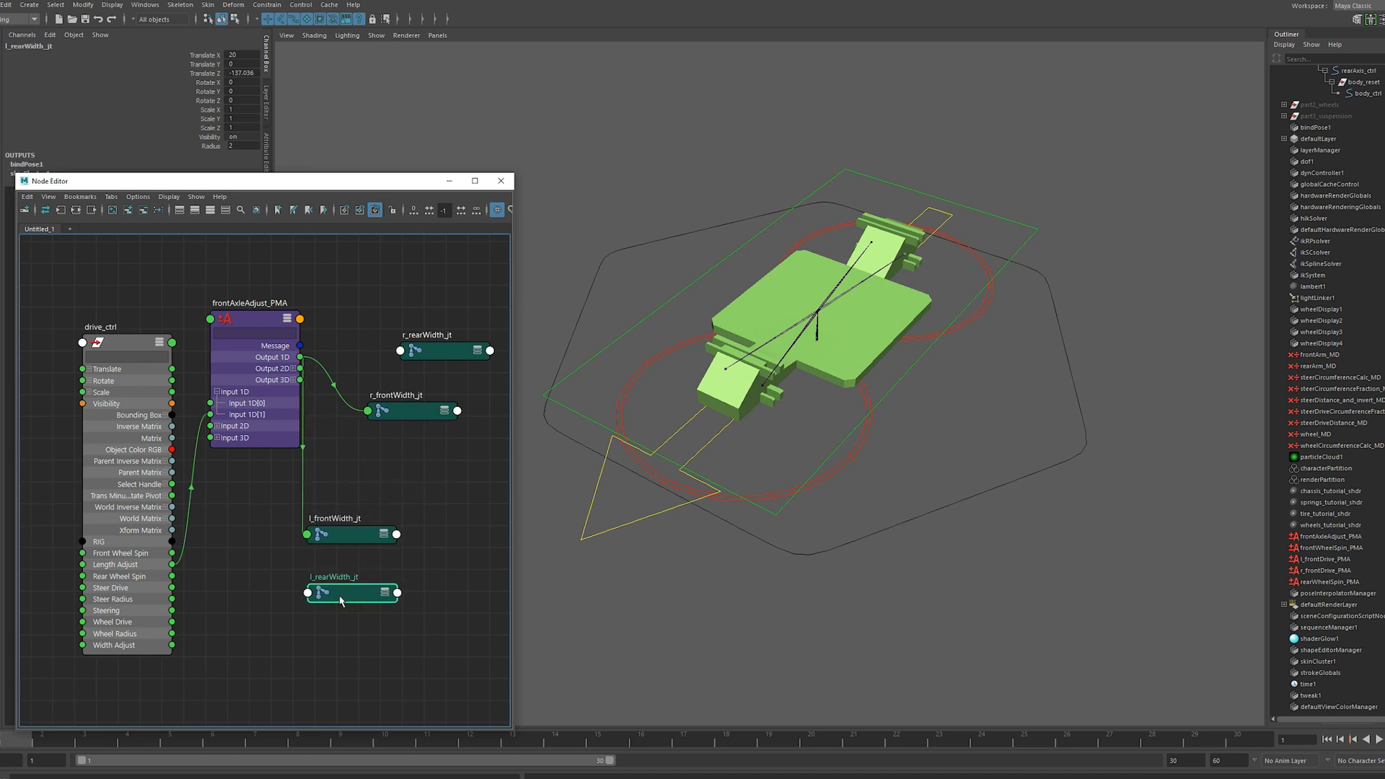
{"action": "left_click", "coordinate": [383, 595]}
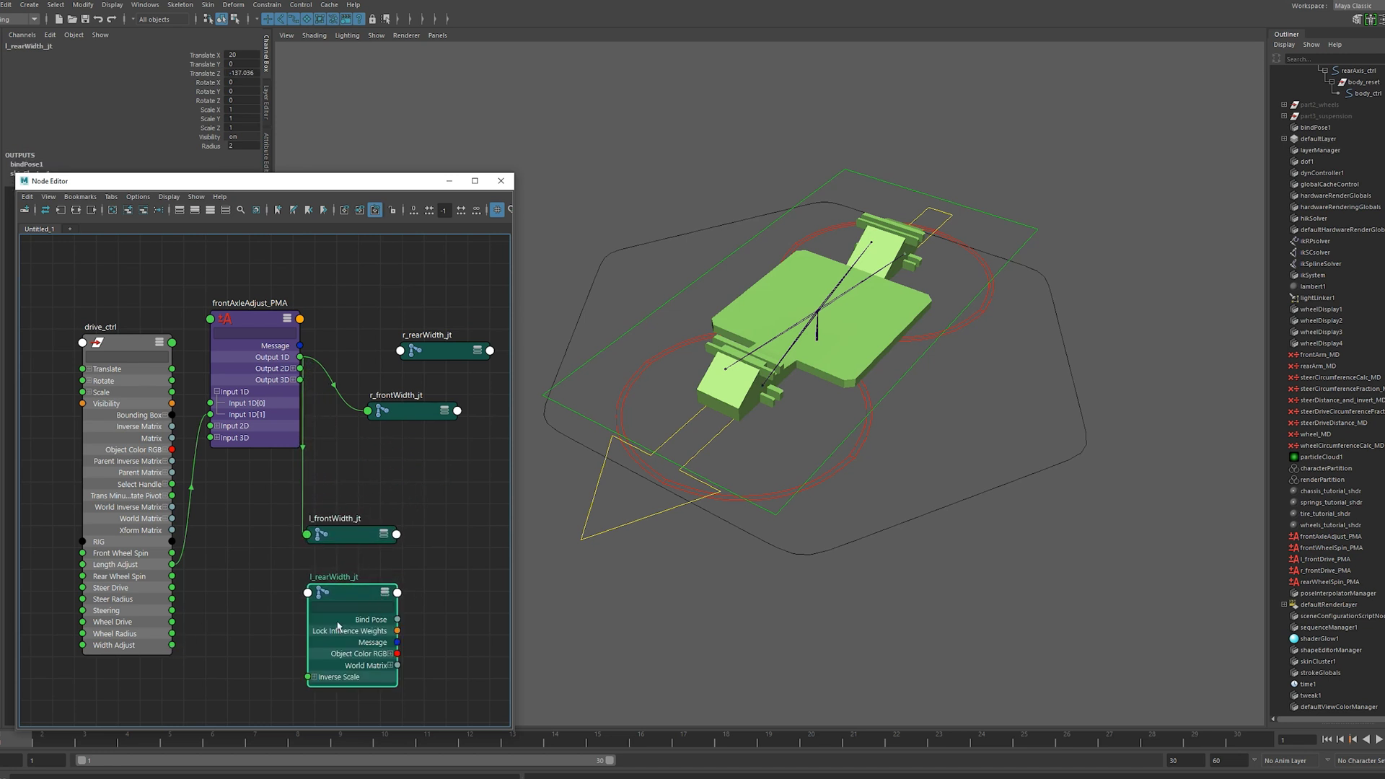
{"action": "left_click", "coordinate": [385, 594]}
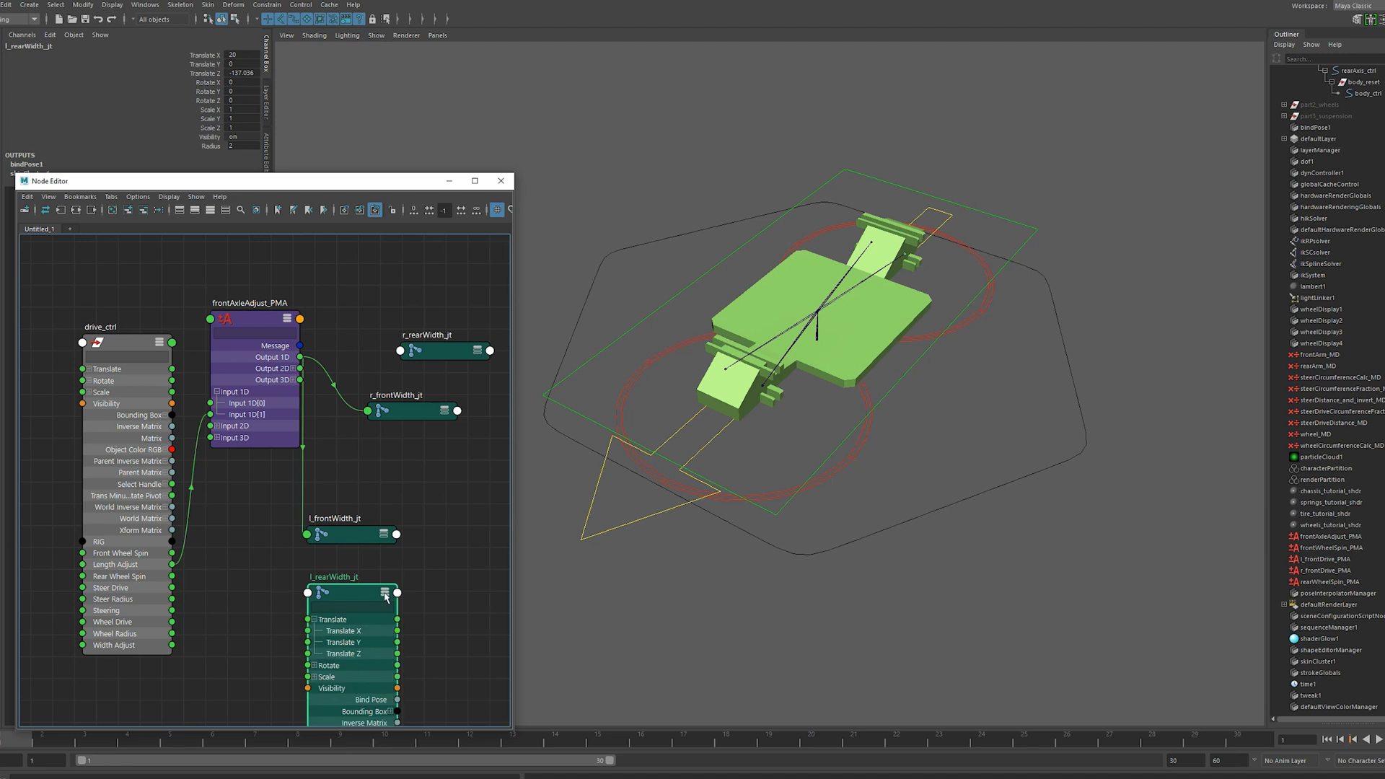
{"action": "left_click_drag", "start_coordinate": [173, 644], "coordinate": [310, 633]}
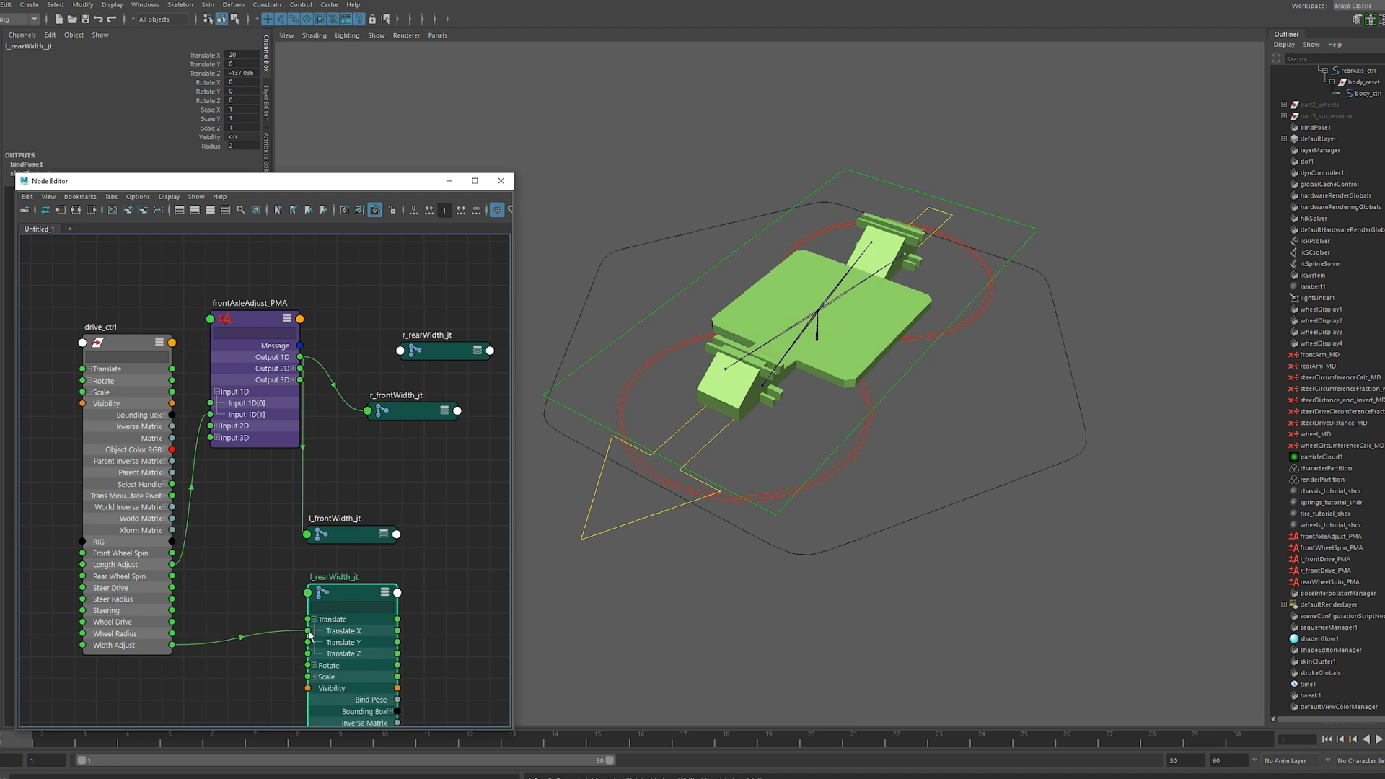
{"action": "left_click", "coordinate": [384, 593]}
Connect drive_ctrl's Width Adjust to l_frontWidth_jt's Translate X, then collapse and stack the two left joint nodes
{"action": "left_click", "coordinate": [385, 537]}
{"action": "left_click_drag", "start_coordinate": [345, 536], "coordinate": [399, 475]}
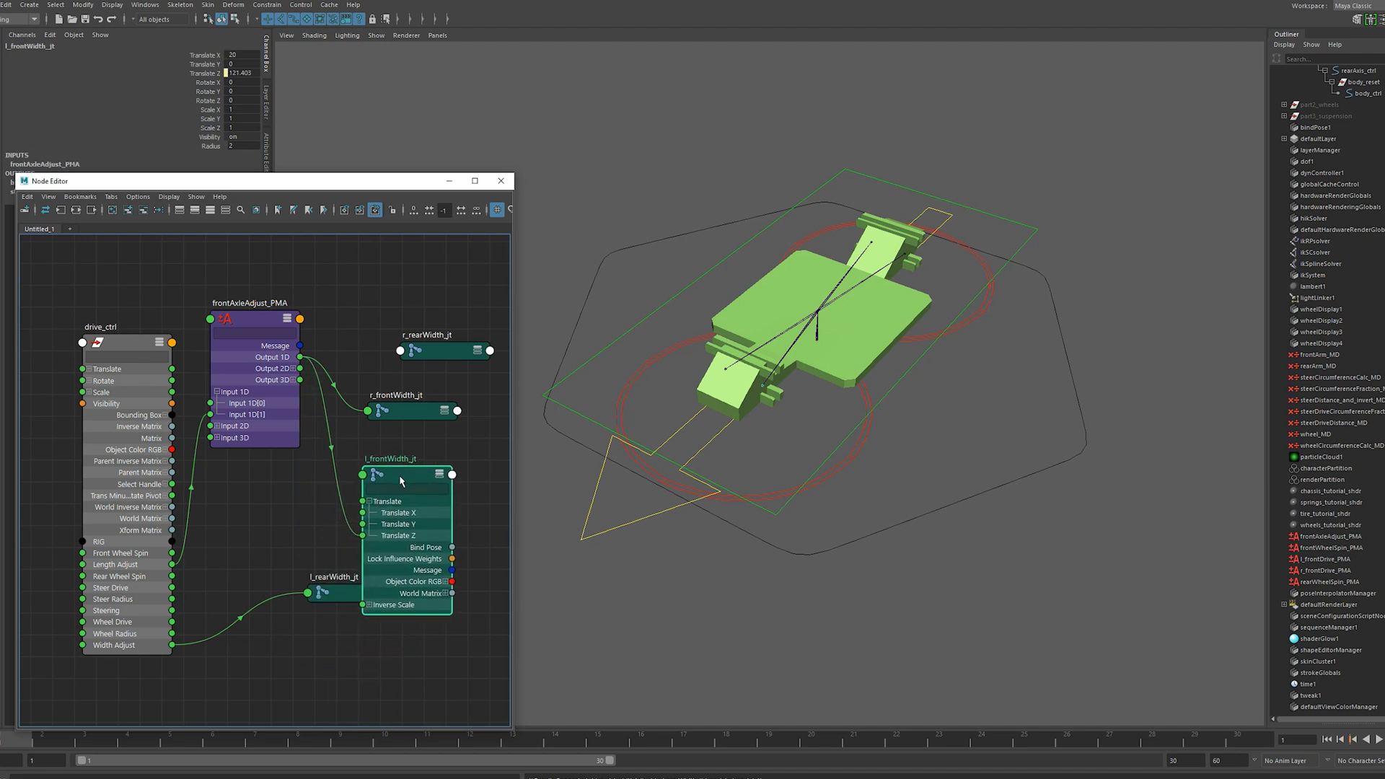
{"action": "left_click_drag", "start_coordinate": [173, 645], "coordinate": [362, 512]}
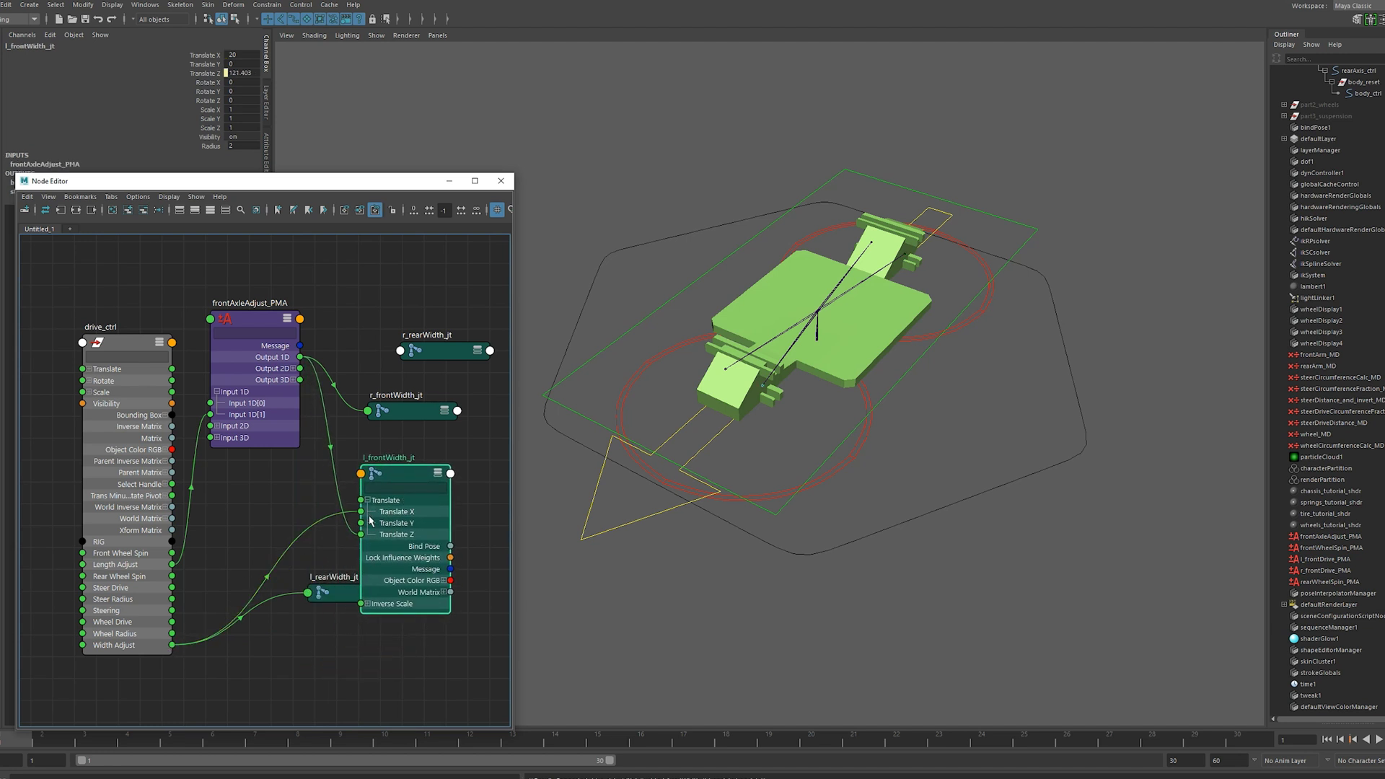
{"action": "left_click_drag", "start_coordinate": [332, 595], "coordinate": [348, 661]}
{"action": "left_click_drag", "start_coordinate": [439, 475], "coordinate": [385, 607]}
{"action": "left_click", "coordinate": [441, 480]}
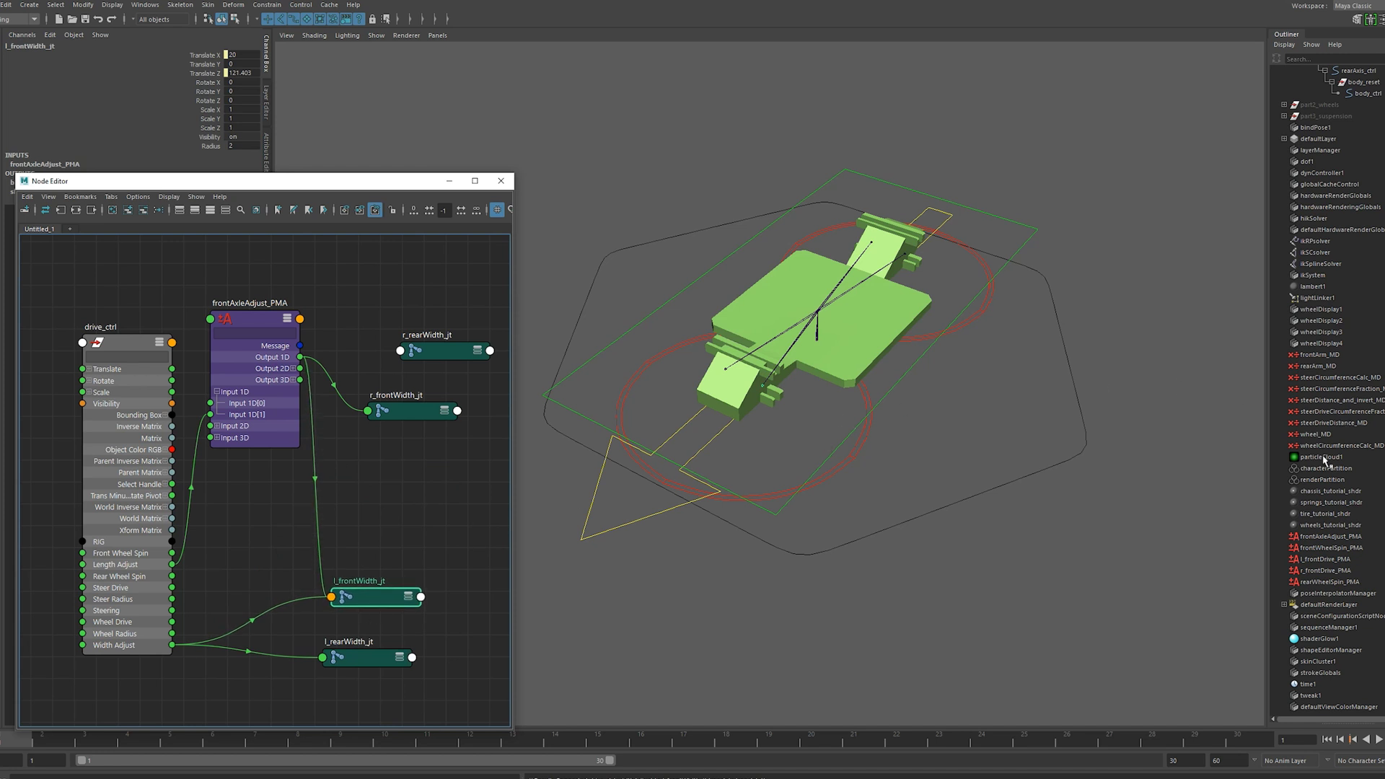
Add the wheel_MD multiply-divide node to the graph and place it between the right and left joint nodes
{"action": "left_click", "coordinate": [1316, 436]}
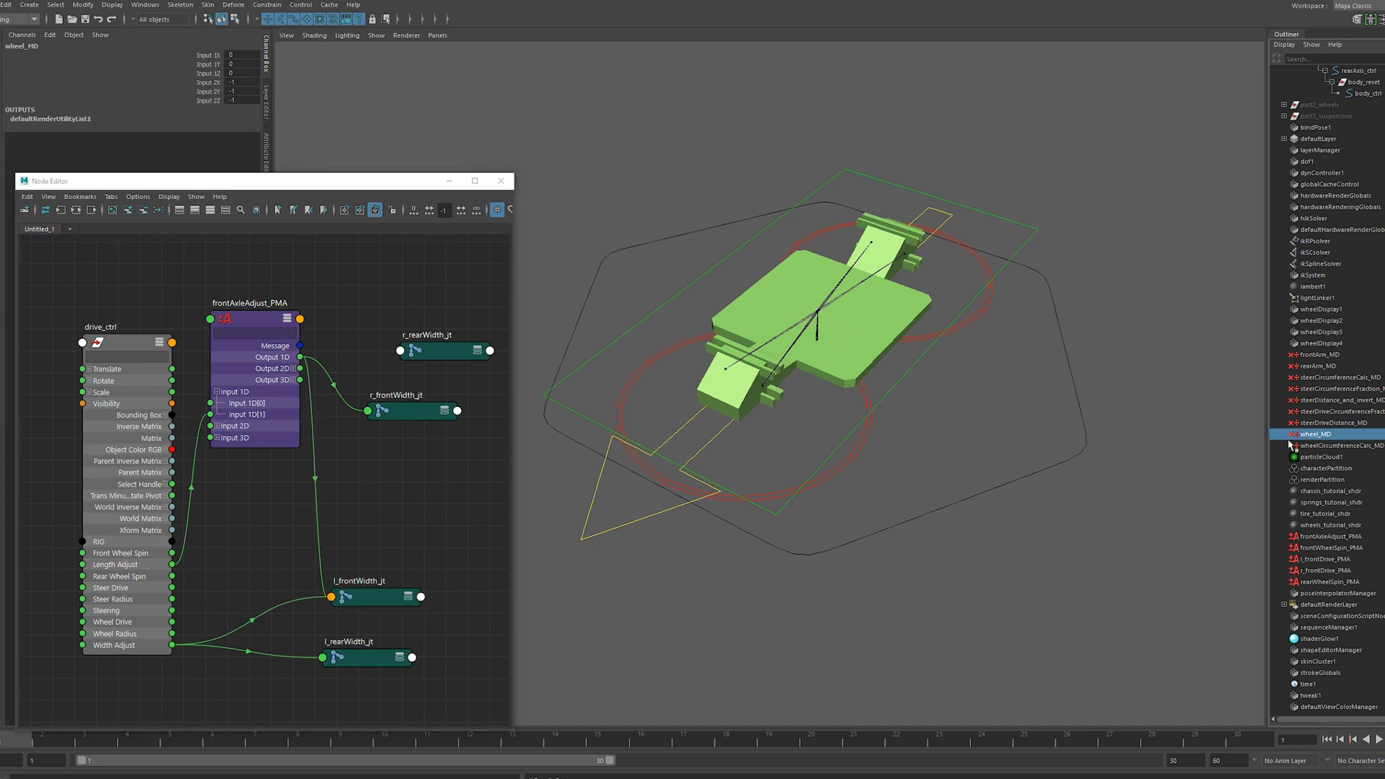
{"action": "left_click", "coordinate": [128, 211]}
{"action": "left_click_drag", "start_coordinate": [323, 515], "coordinate": [355, 495]}
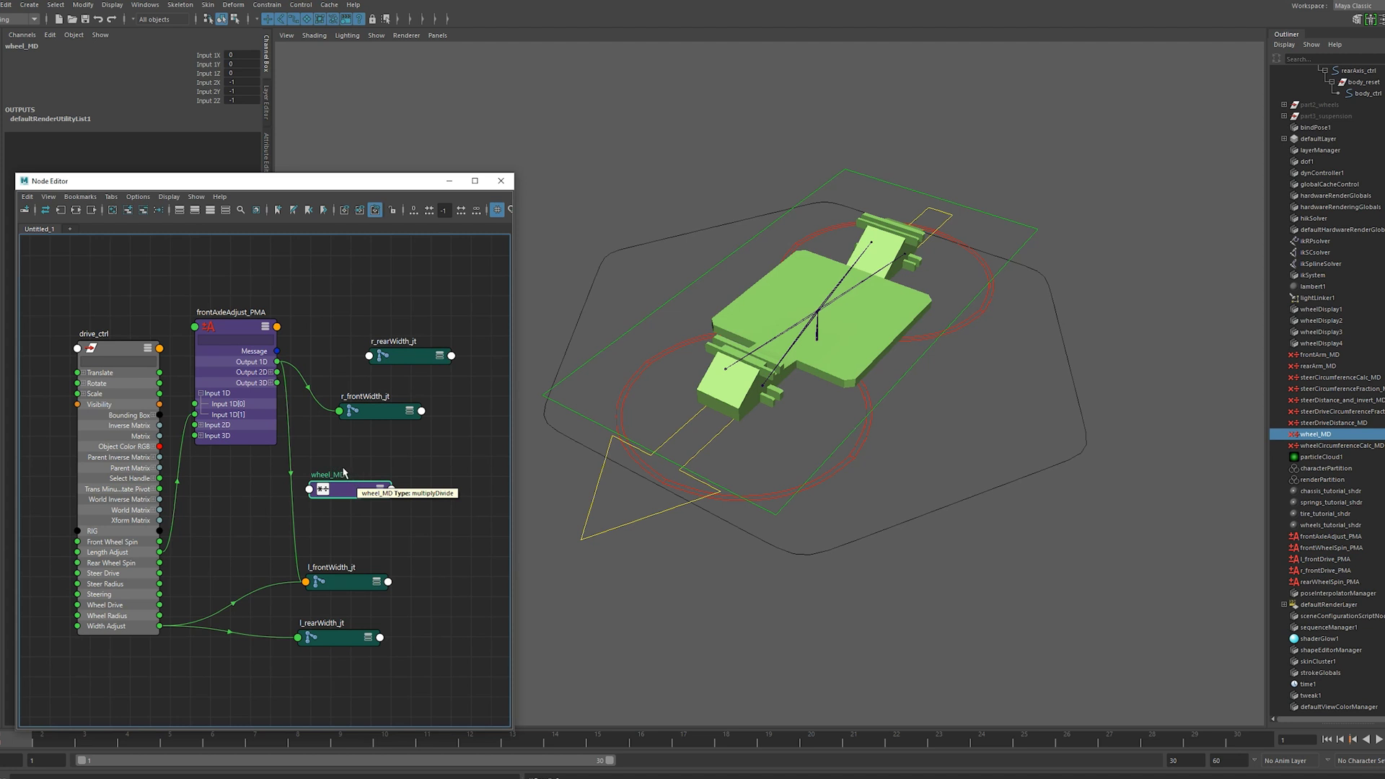
{"action": "left_click_drag", "start_coordinate": [350, 492], "coordinate": [366, 473]}
Expand wheel_MD's Input 1 and connect drive_ctrl's Width Adjust to Input 1X
{"action": "left_click", "coordinate": [385, 479]}
{"action": "left_click", "coordinate": [385, 479]}
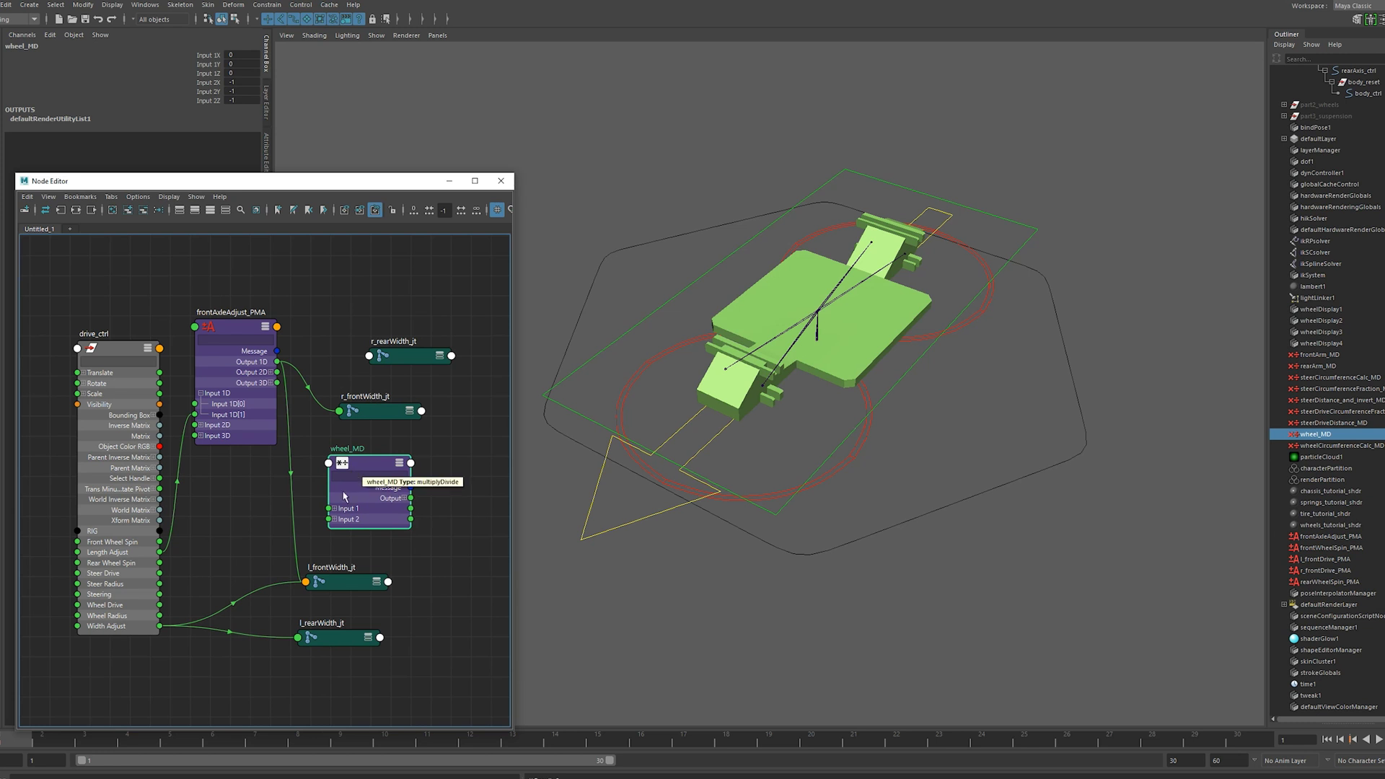
{"action": "left_click", "coordinate": [334, 509]}
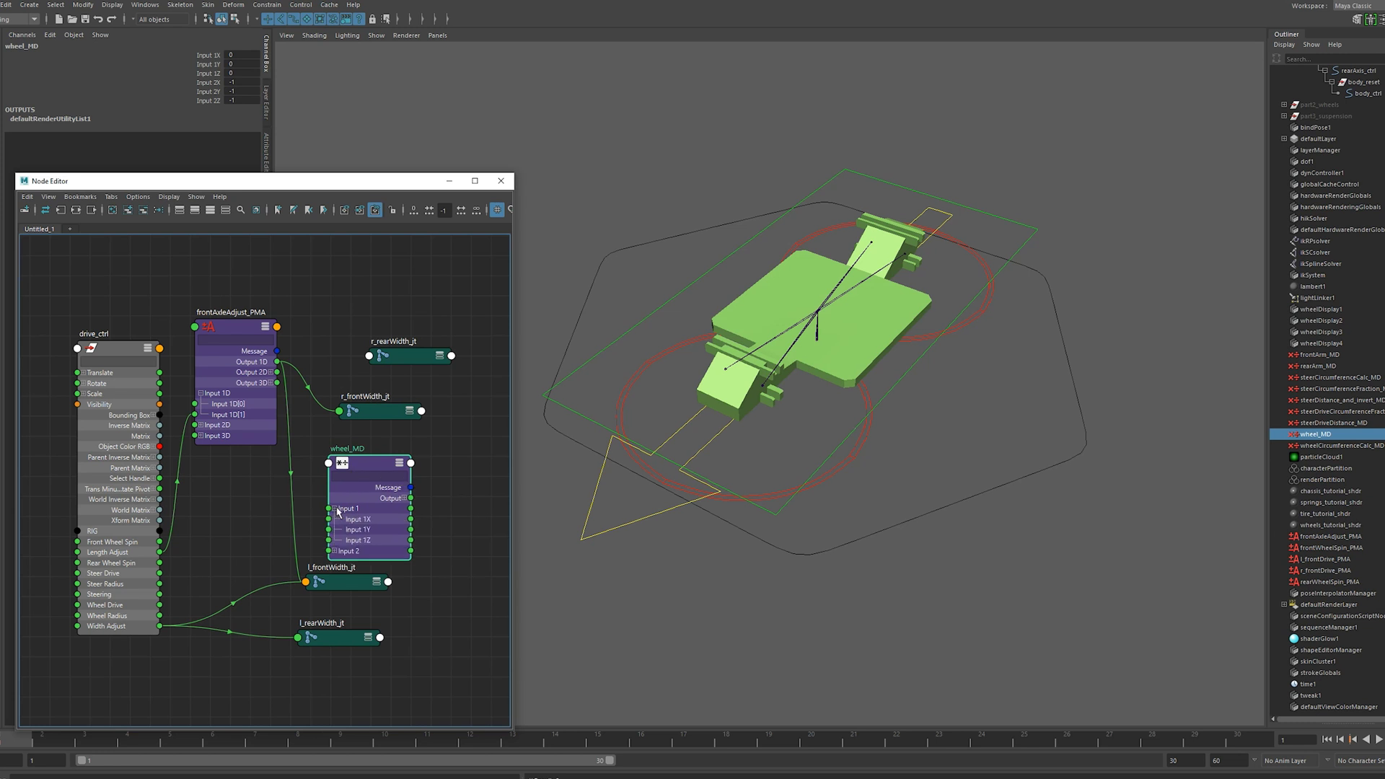
{"action": "left_click_drag", "start_coordinate": [371, 467], "coordinate": [365, 447]}
{"action": "left_click_drag", "start_coordinate": [162, 627], "coordinate": [323, 499]}
Set wheel_MD's Input 2X to -1 for the Multiply operation
{"action": "double_click", "coordinate": [366, 446]}
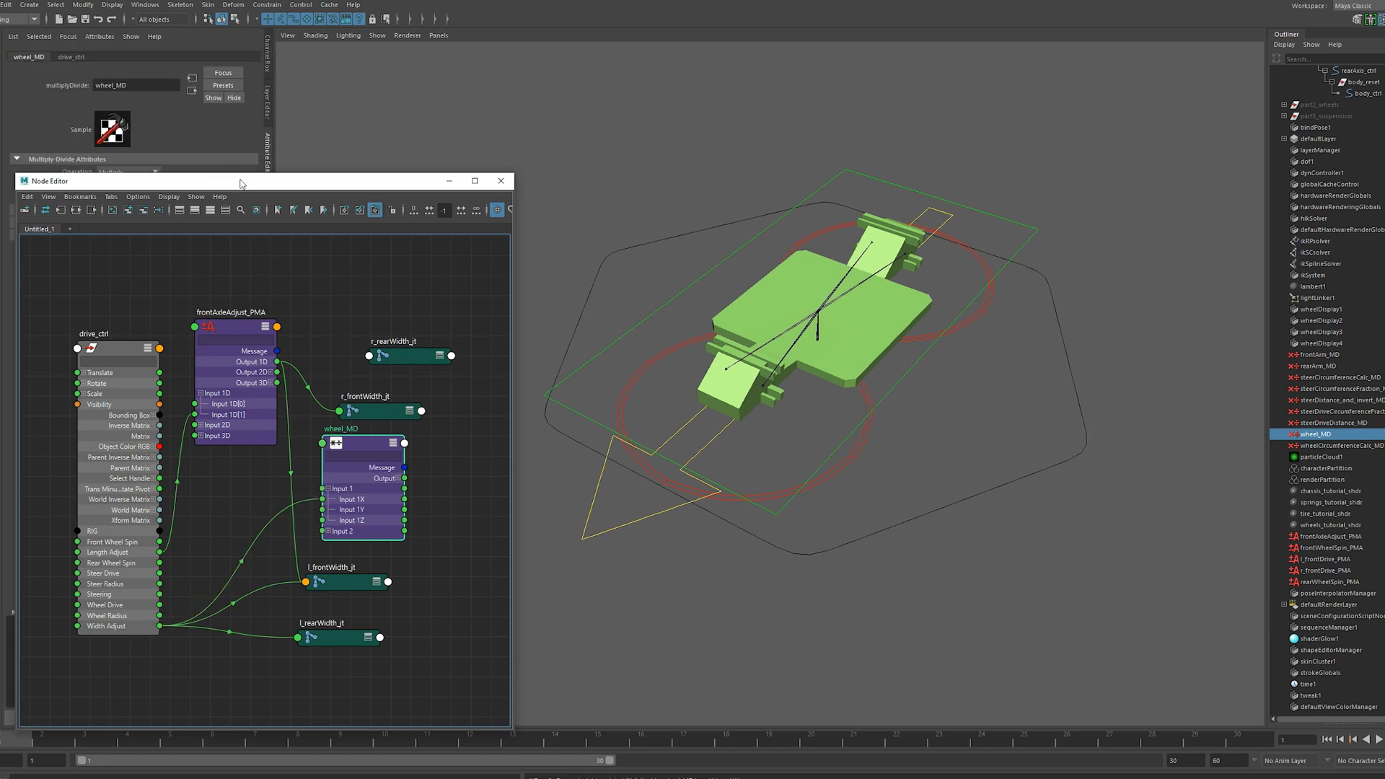
{"action": "left_click_drag", "start_coordinate": [241, 183], "coordinate": [370, 243]}
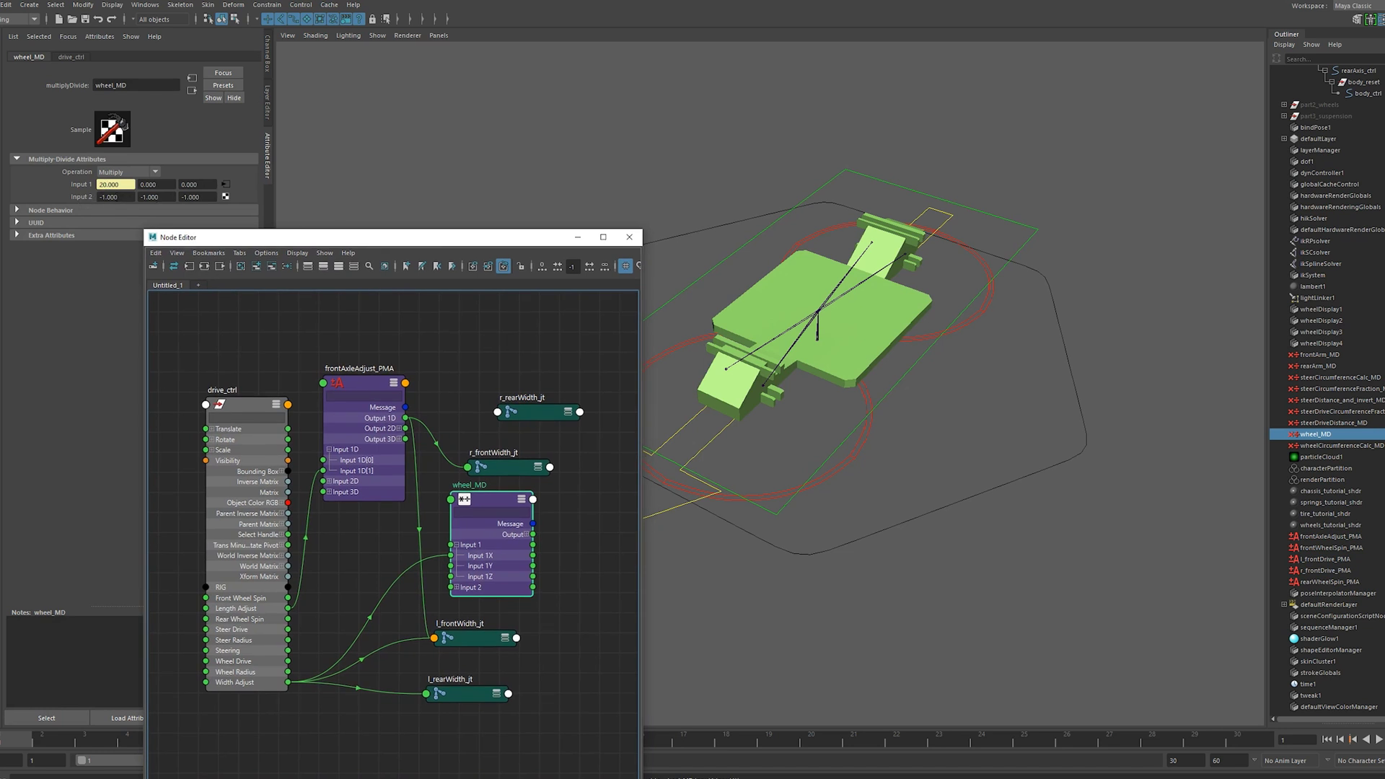
{"action": "left_click", "coordinate": [109, 197]}
{"action": "type", "text": "-1"}
{"action": "left_click_drag", "start_coordinate": [267, 241], "coordinate": [129, 228]}
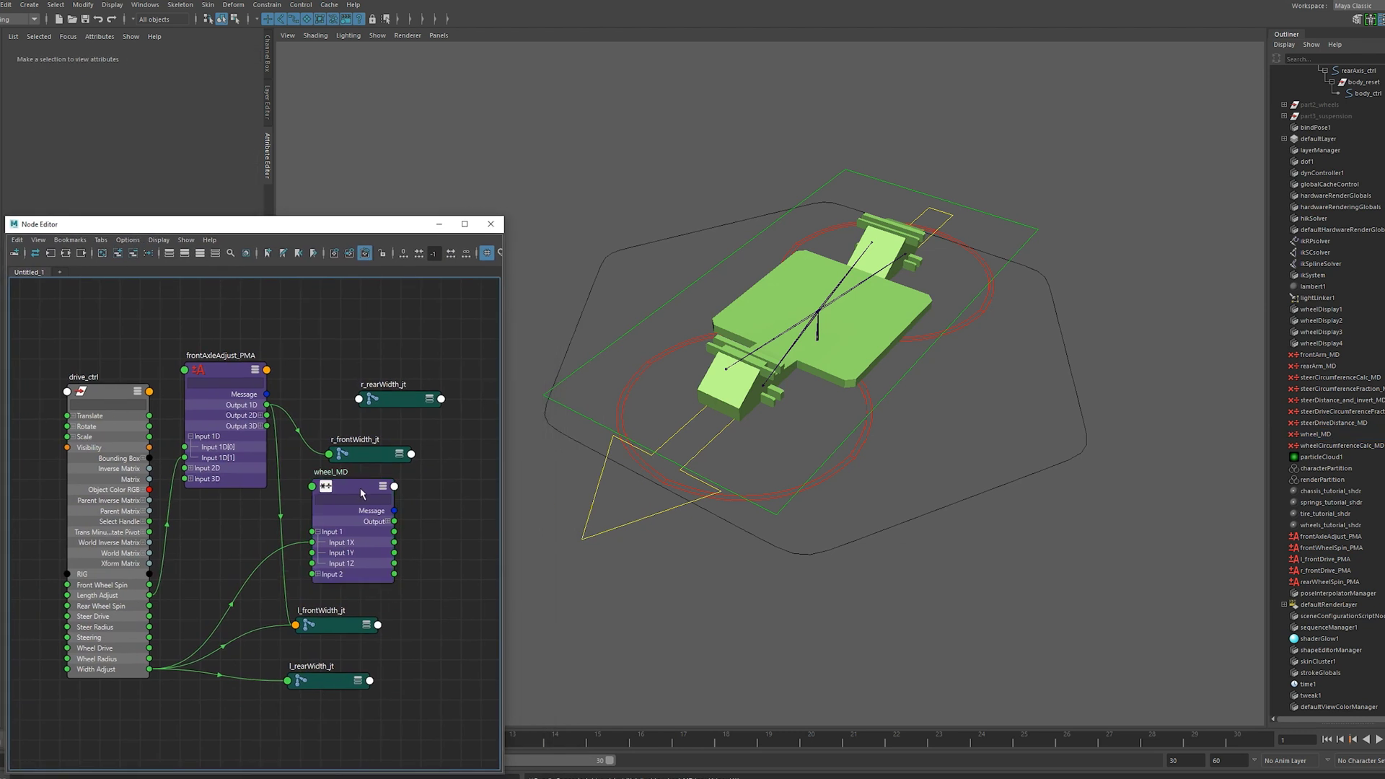
Expand wheel_MD's Output and connect Output X to r_rearWidth_jt's Translate X
{"action": "left_click_drag", "start_coordinate": [361, 493], "coordinate": [346, 495]}
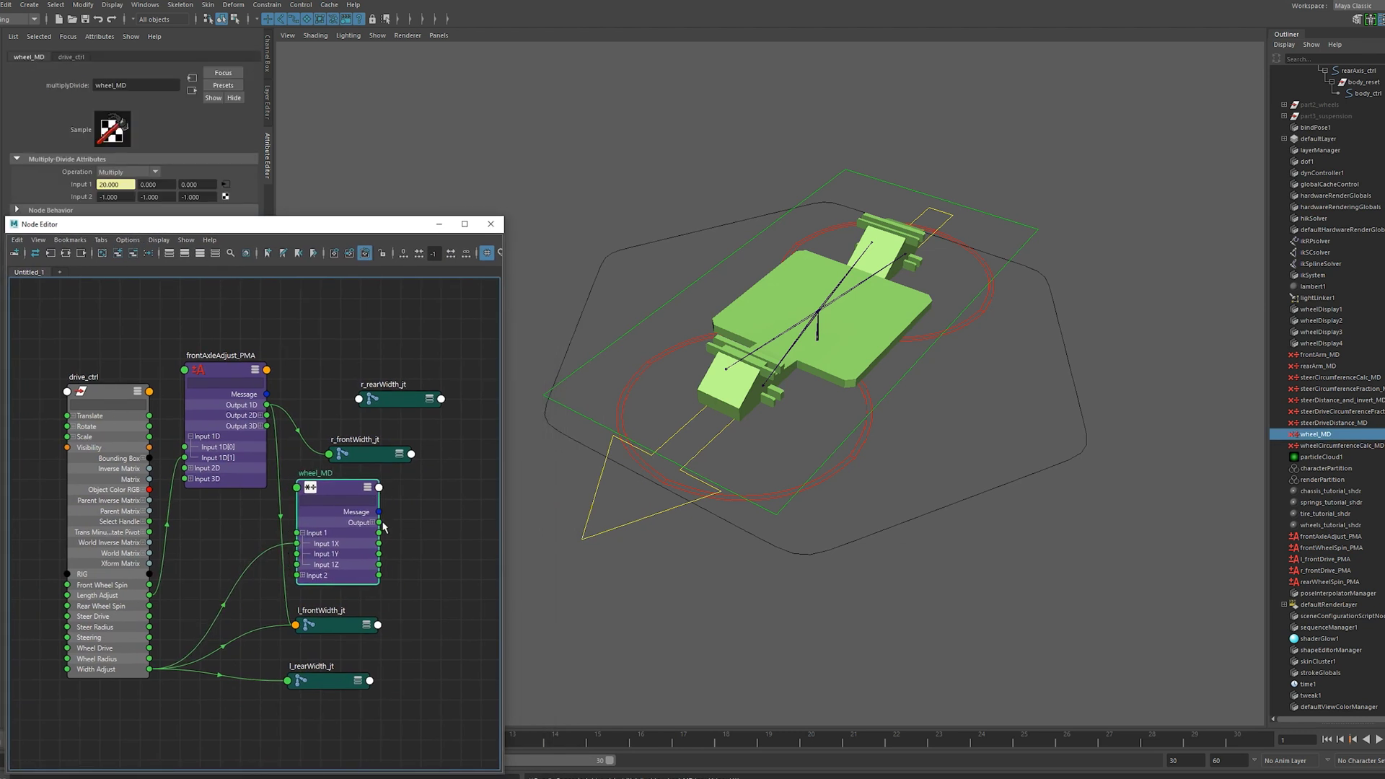
{"action": "left_click", "coordinate": [373, 523]}
{"action": "left_click_drag", "start_coordinate": [383, 533], "coordinate": [475, 402]}
{"action": "mouse_move", "coordinate": [404, 440]}
{"action": "left_click", "coordinate": [491, 441]}
Move r_frontWidth_jt clear of wheel_MD and connect wheel_MD's Output X to the joint's Translate X
{"action": "left_click_drag", "start_coordinate": [375, 453], "coordinate": [429, 348]}
{"action": "left_click_drag", "start_coordinate": [381, 535], "coordinate": [389, 352]}
{"action": "left_click", "coordinate": [368, 386]}
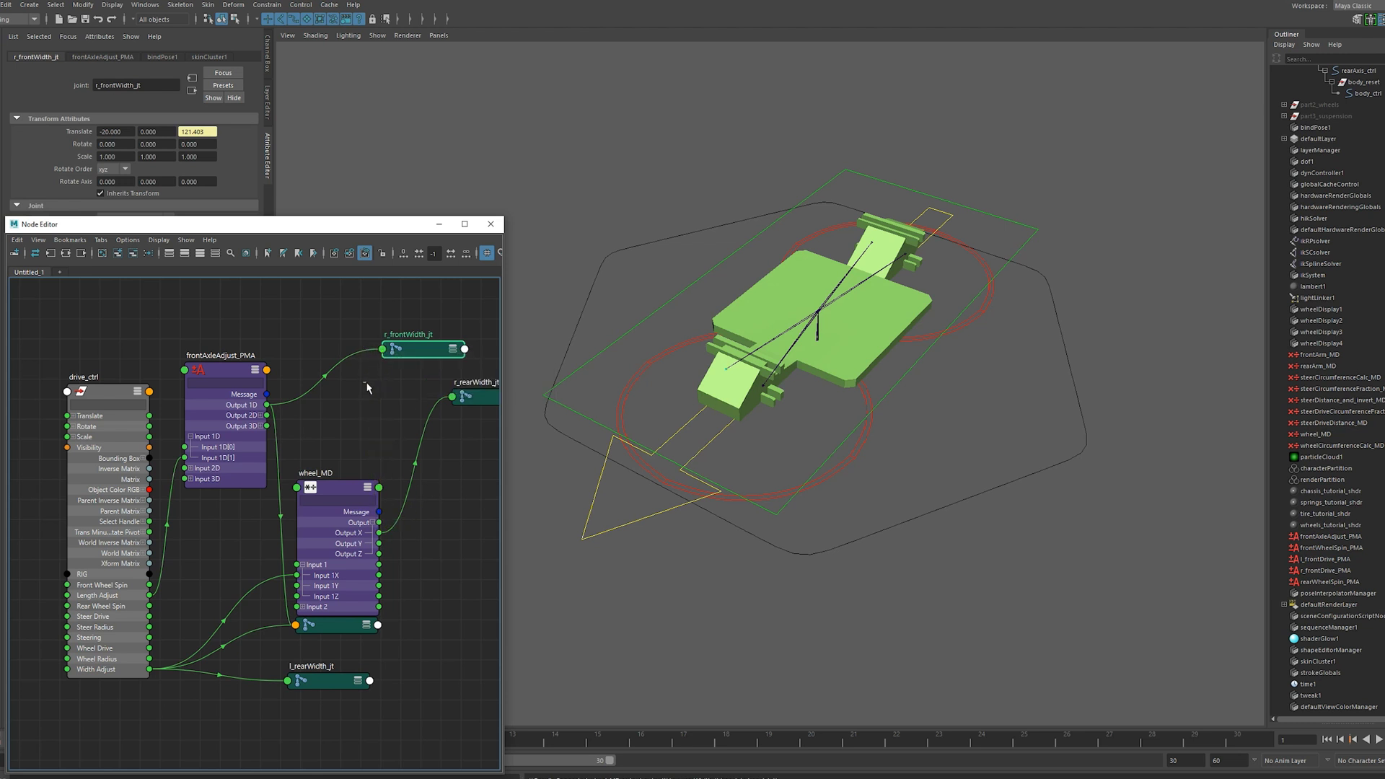
{"action": "left_click", "coordinate": [451, 351]}
{"action": "left_click", "coordinate": [452, 350]}
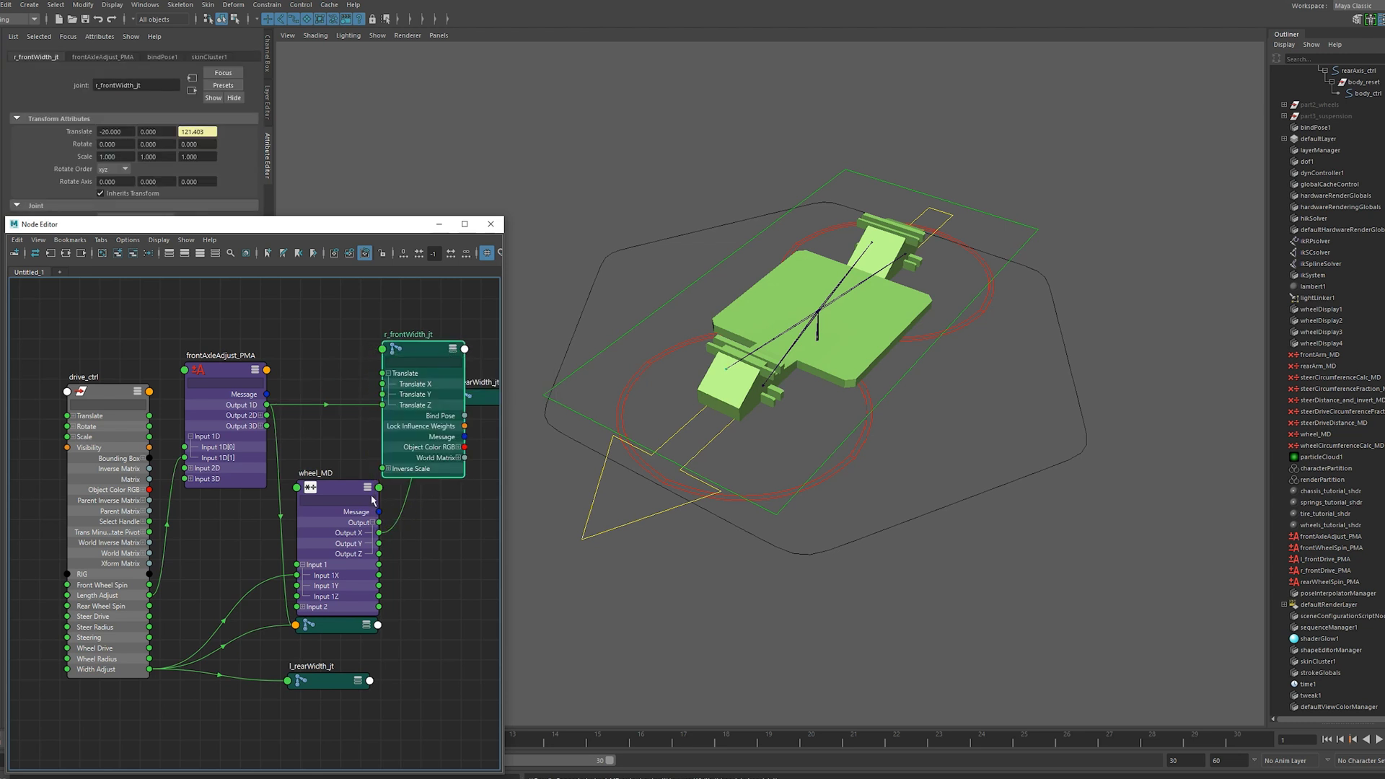
{"action": "left_click_drag", "start_coordinate": [379, 532], "coordinate": [353, 323]}
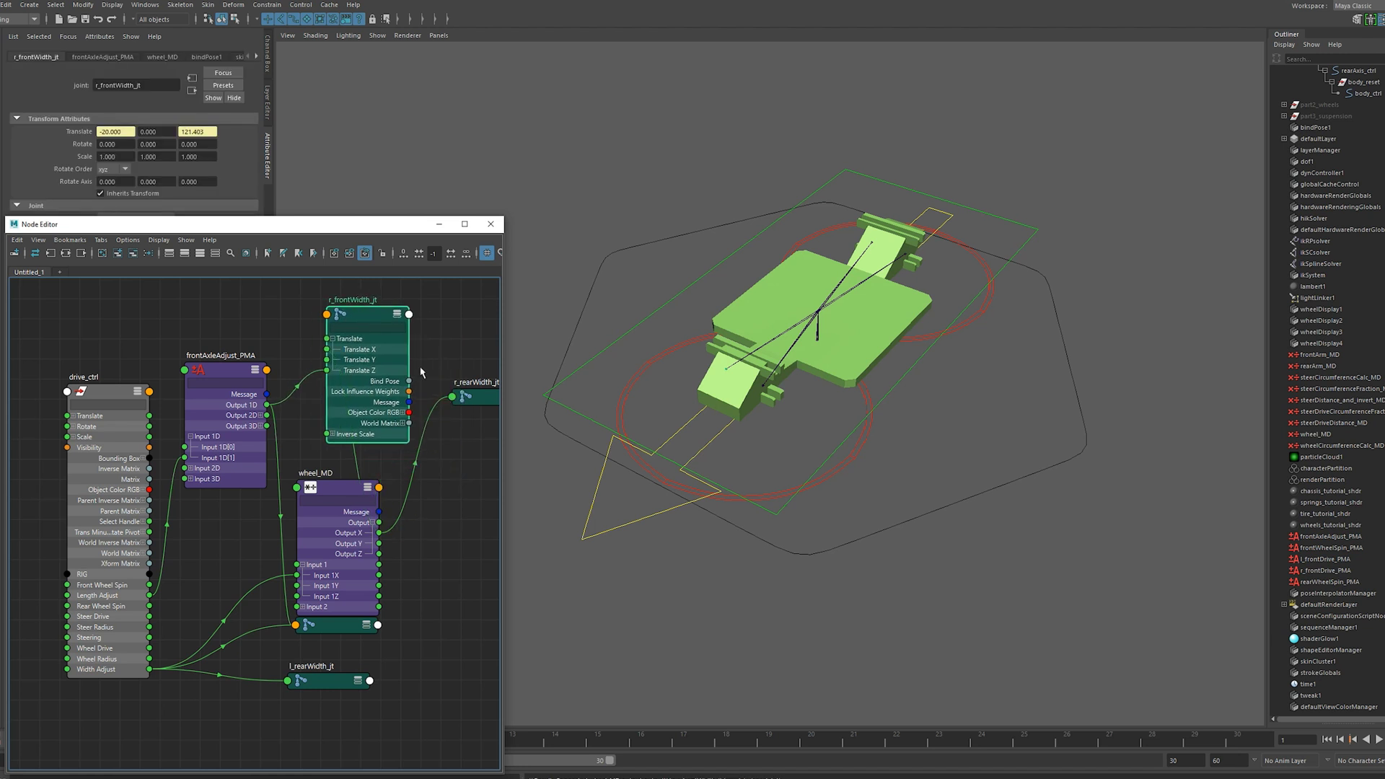
Select drive_ctrl, close the Node Editor and show the control's channel values
{"action": "left_click", "coordinate": [606, 513]}
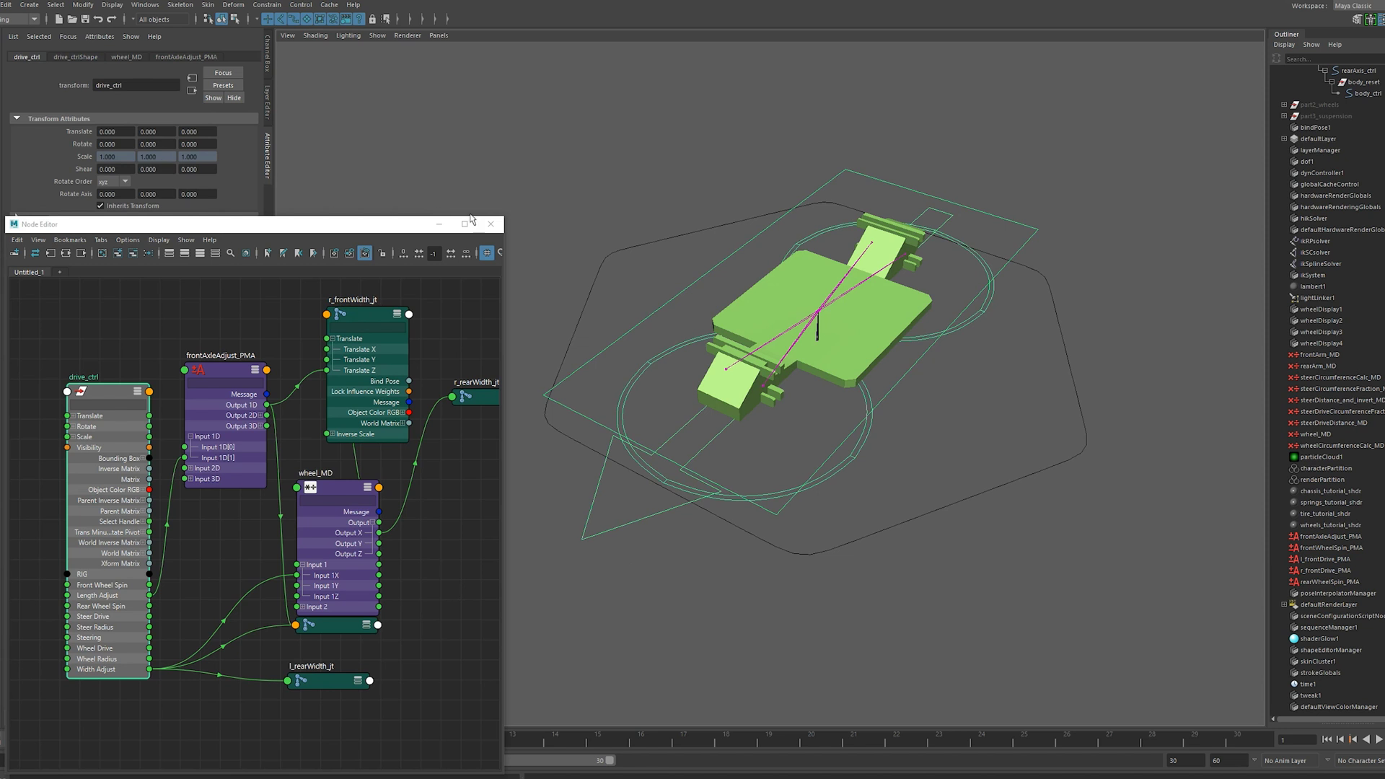
{"action": "left_click", "coordinate": [491, 224]}
{"action": "left_click", "coordinate": [267, 65]}
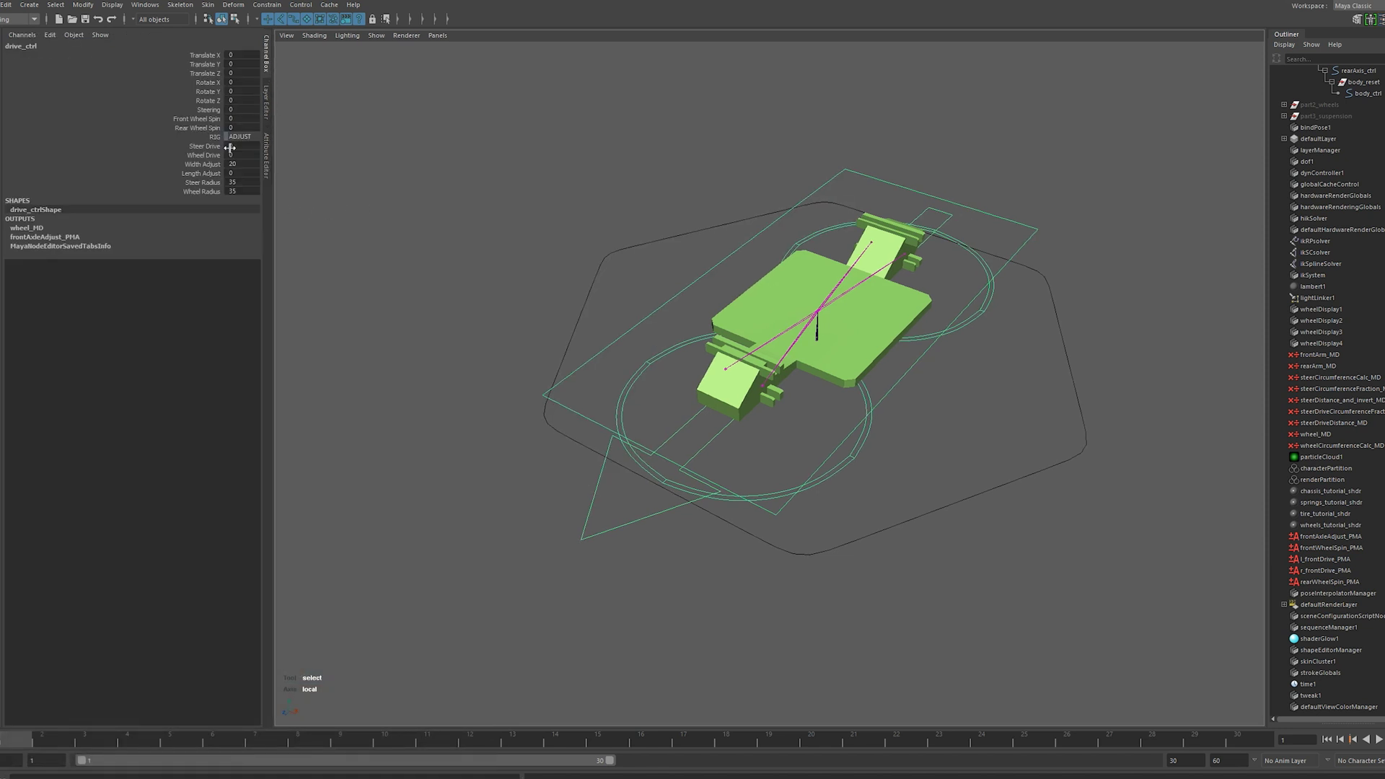
Test drive_ctrl's Width Adjust on the chassis, undo the change, and select Length Adjust for checking
{"action": "left_click", "coordinate": [203, 165]}
{"action": "middle_click_drag", "start_coordinate": [392, 477], "coordinate": [352, 277]}
{"action": "key", "text": "ctrl+z"}
{"action": "left_click", "coordinate": [192, 173]}
{"action": "left_click_drag", "start_coordinate": [710, 387], "coordinate": [731, 455], "text": "alt"}
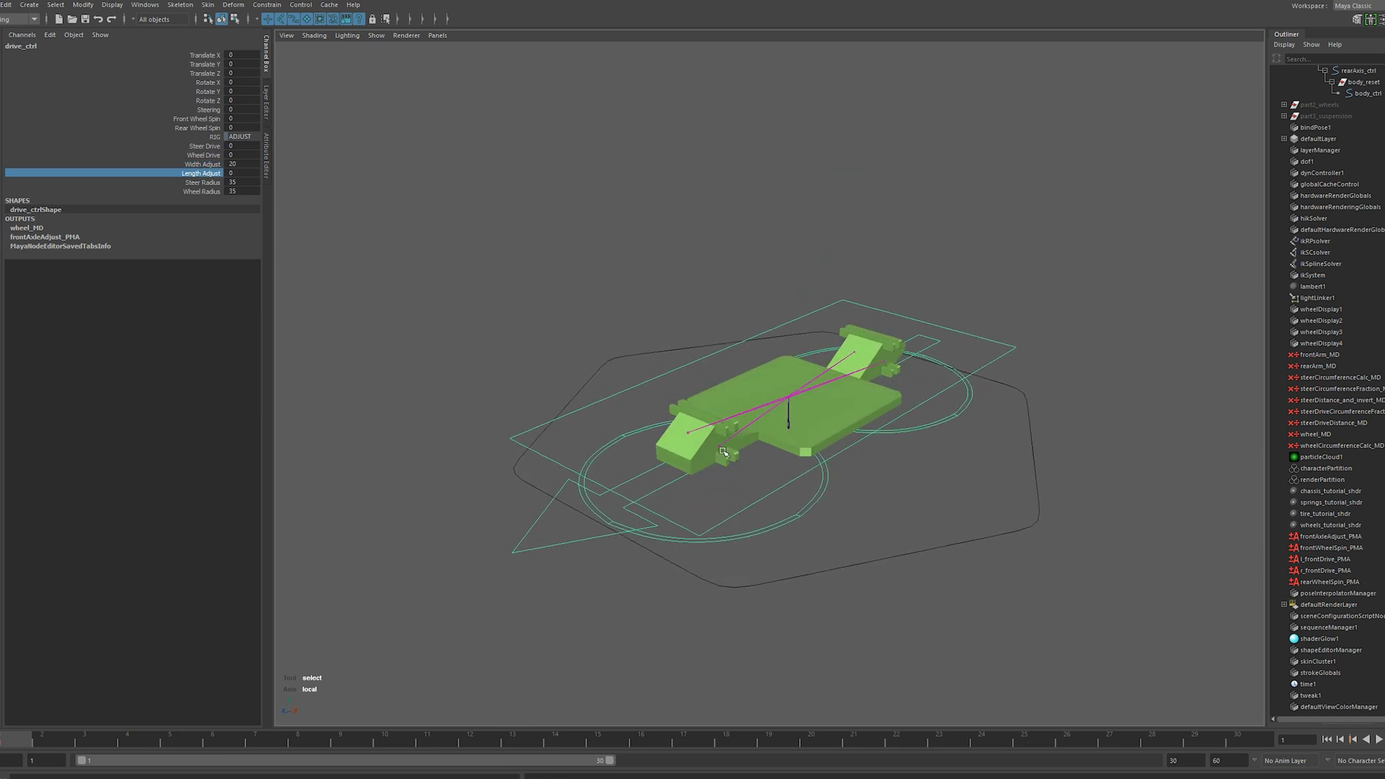
Select drive_ctrl by its front arrow in the viewport with the Rotate tool active
{"action": "scroll", "coordinate": [1329, 286], "scroll_direction": "up", "scroll_amount": 5}
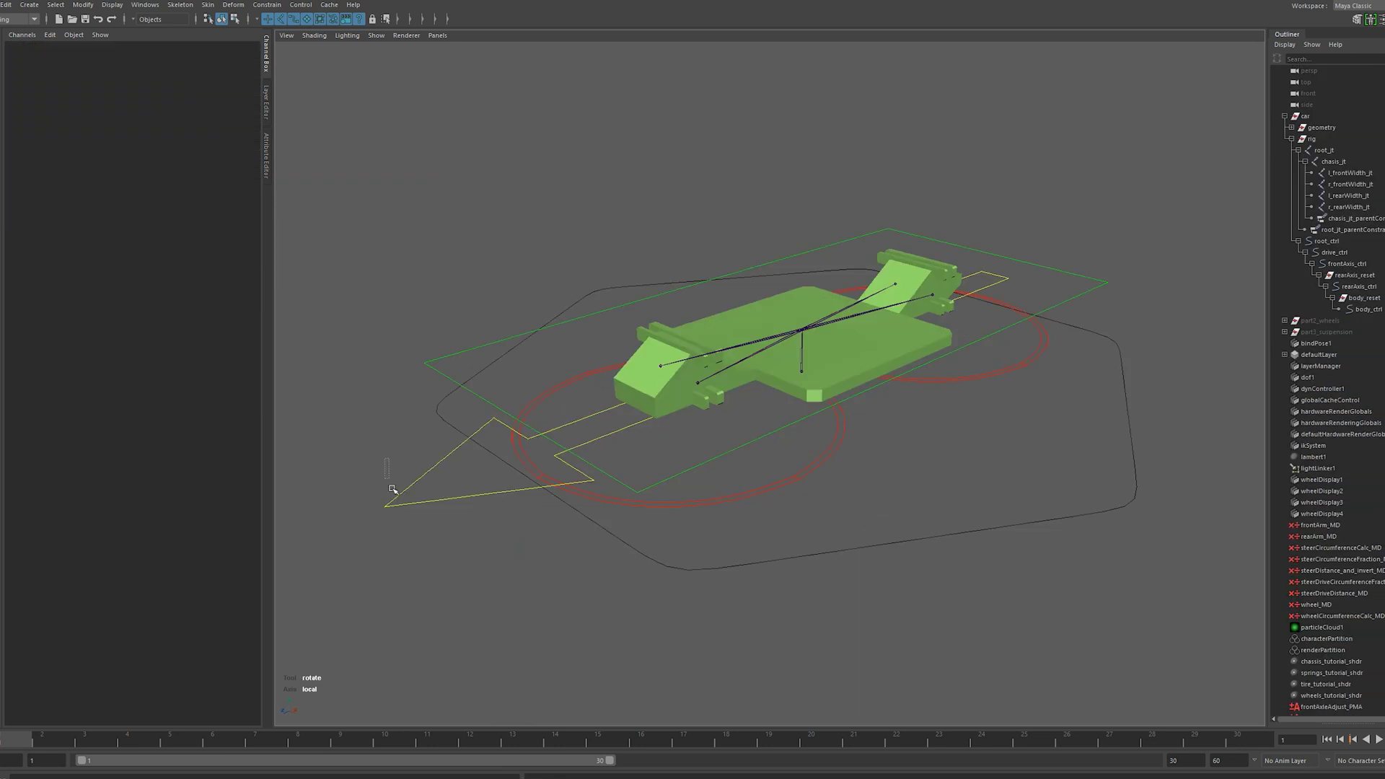
{"action": "left_click_drag", "start_coordinate": [393, 489], "coordinate": [393, 506]}
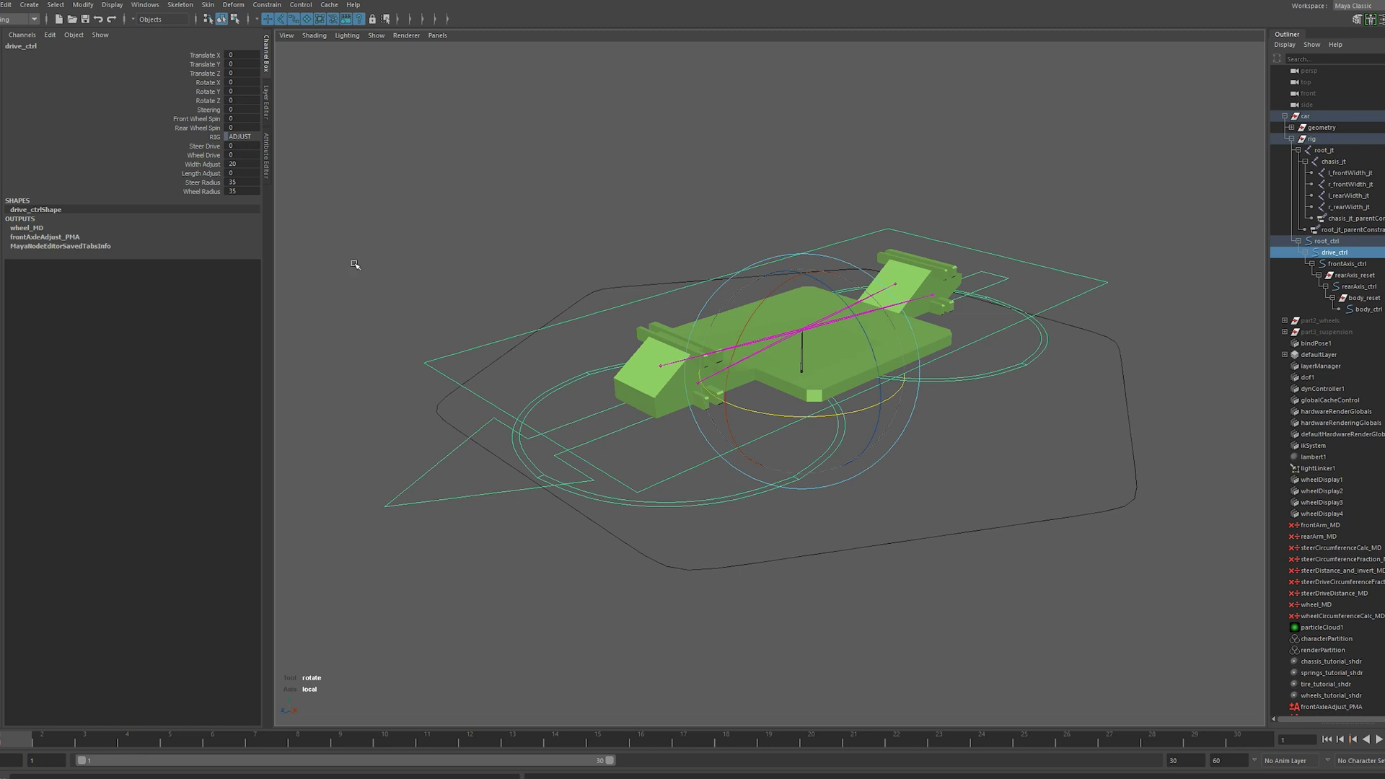
Test drive_ctrl's Width Adjust and Length Adjust on the chassis, undoing each change and clearing the selection
{"action": "left_click", "coordinate": [203, 165]}
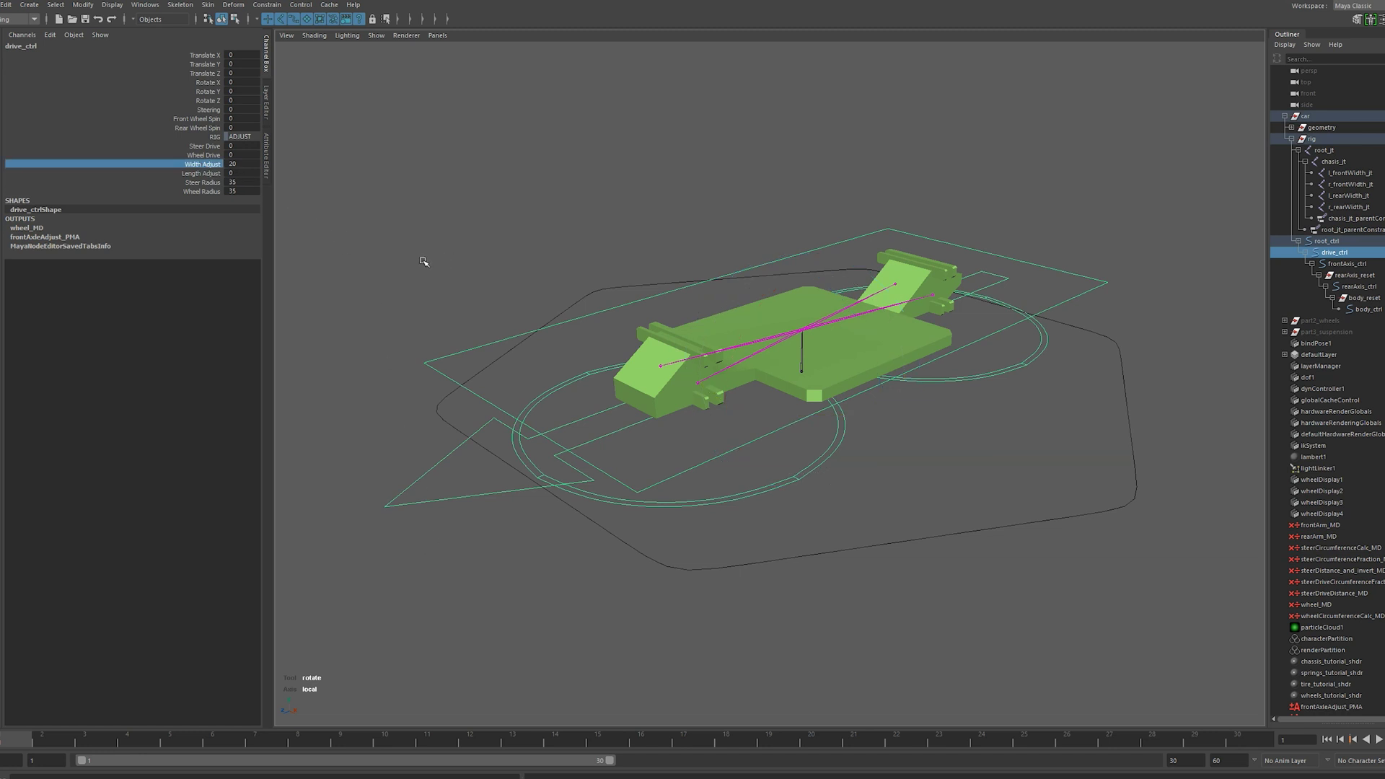
{"action": "middle_click_drag", "start_coordinate": [424, 261], "coordinate": [618, 255]}
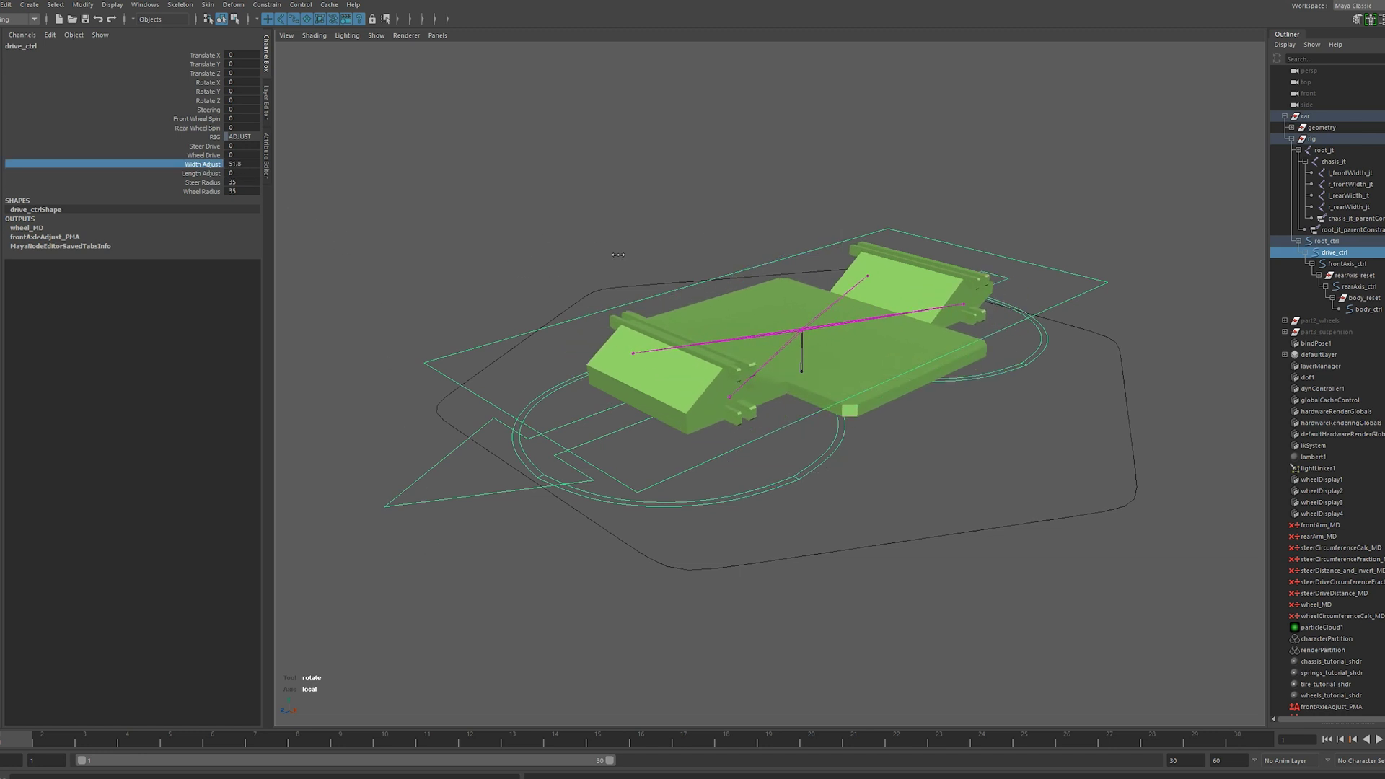
{"action": "key", "text": "ctrl+z"}
{"action": "left_click", "coordinate": [203, 174]}
{"action": "middle_click_drag", "start_coordinate": [448, 303], "coordinate": [1017, 312]}
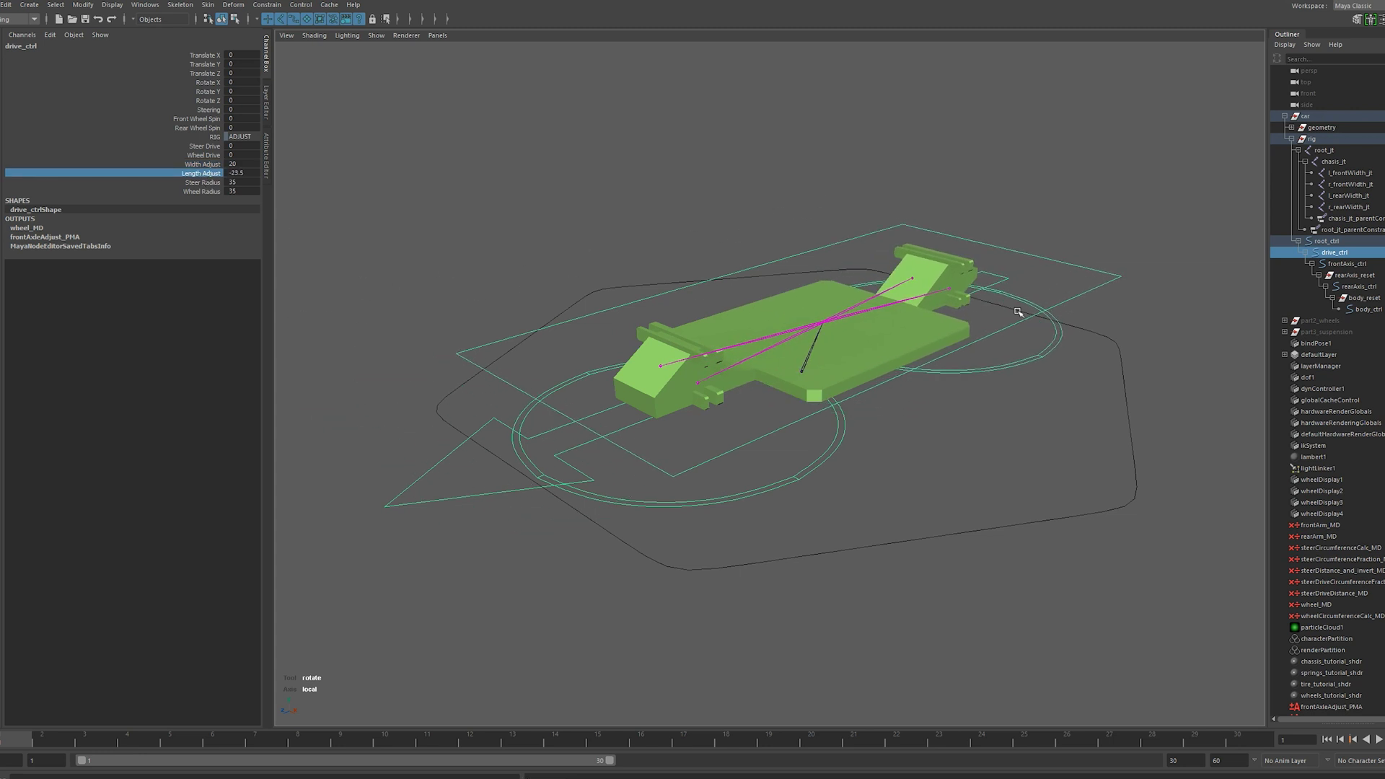
{"action": "key", "text": "ctrl+z"}
{"action": "left_click", "coordinate": [1139, 192]}
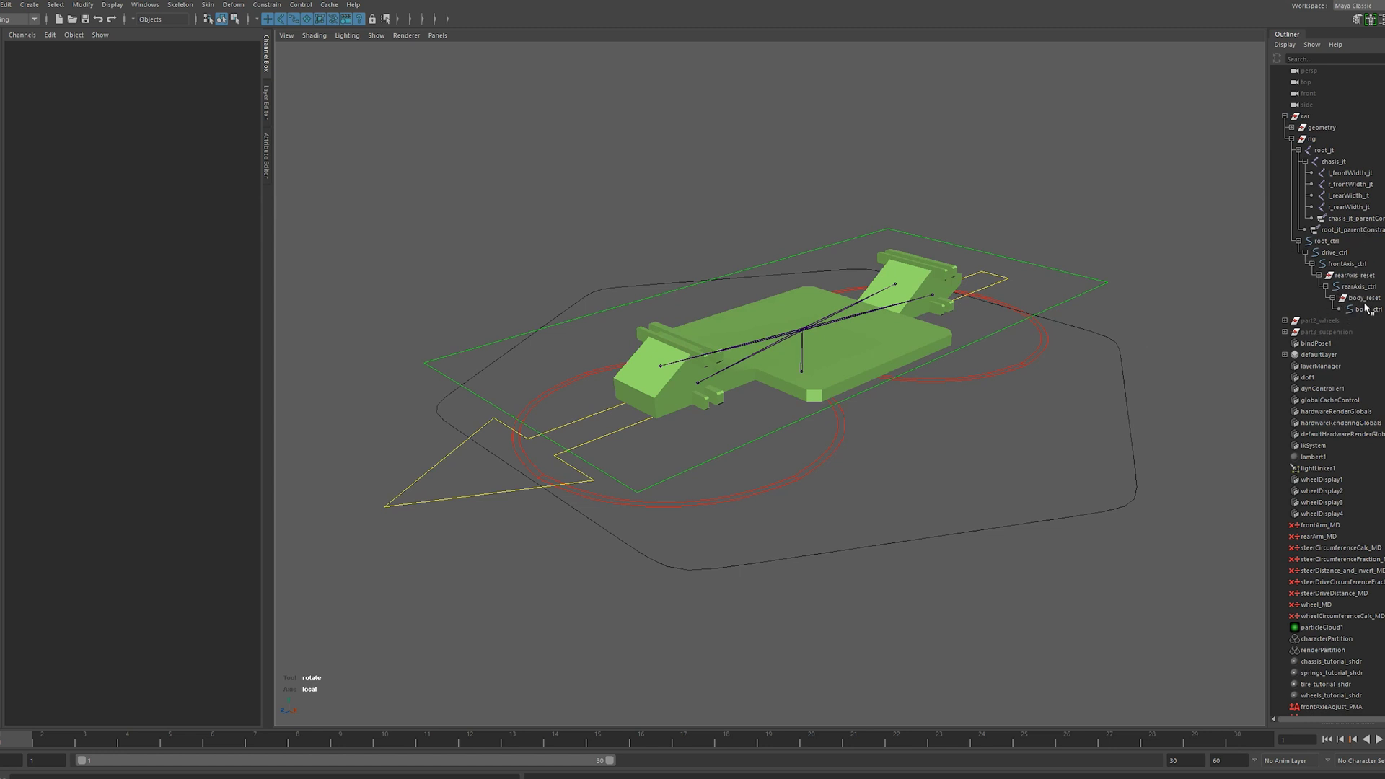
Test rotating the chassis about the rear axle with rearAxis_ctrl's Rotate Y, undo the rotation and deselect the control
{"action": "left_click", "coordinate": [985, 365]}
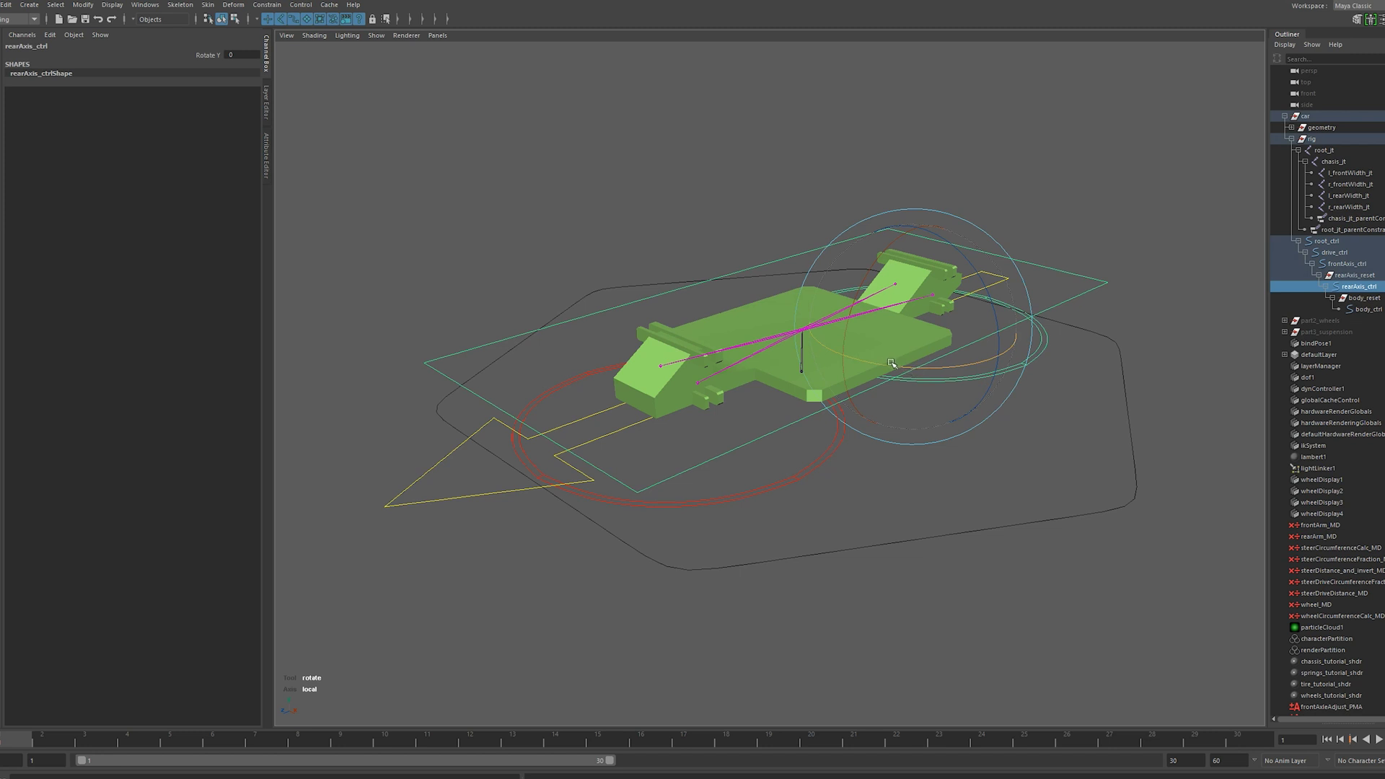
{"action": "left_click_drag", "start_coordinate": [887, 366], "coordinate": [1033, 315]}
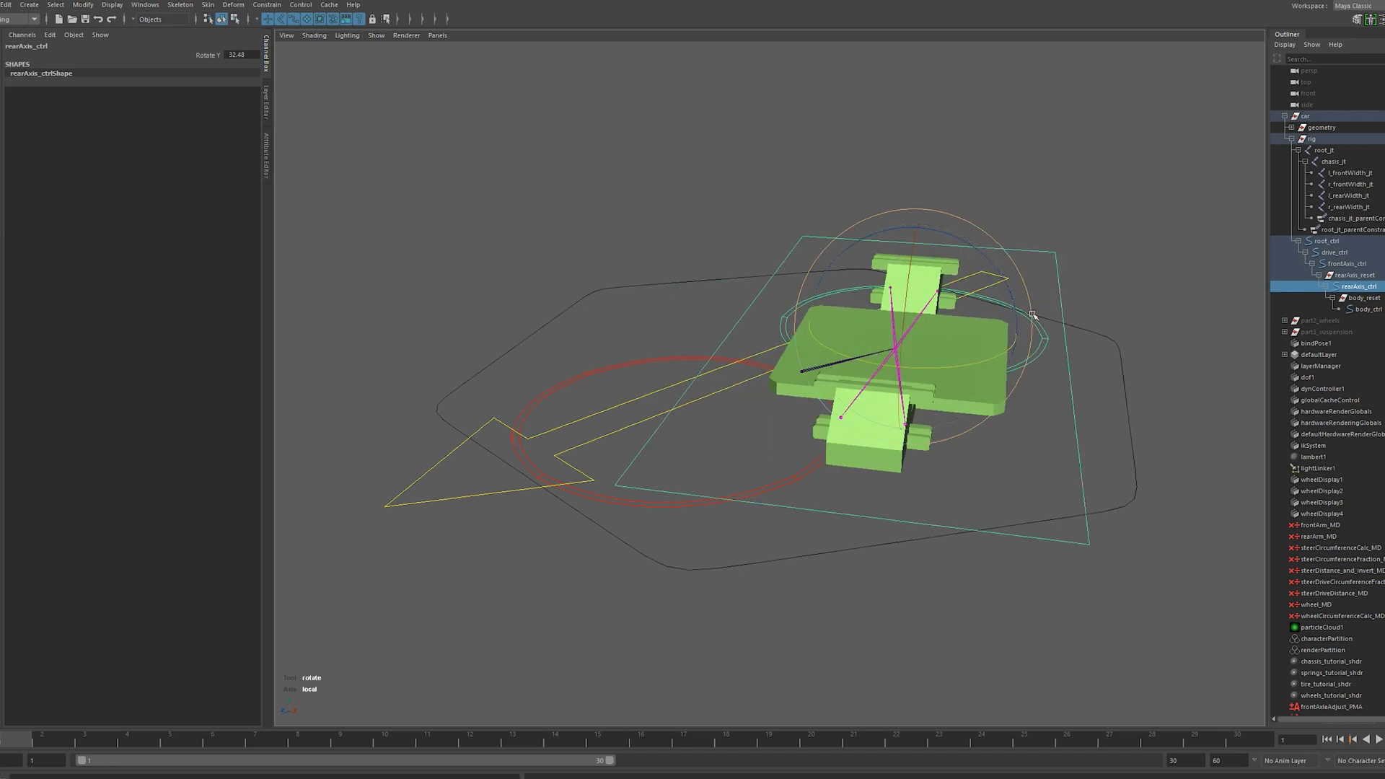
{"action": "left_click_drag", "start_coordinate": [1052, 264], "coordinate": [1067, 276]}
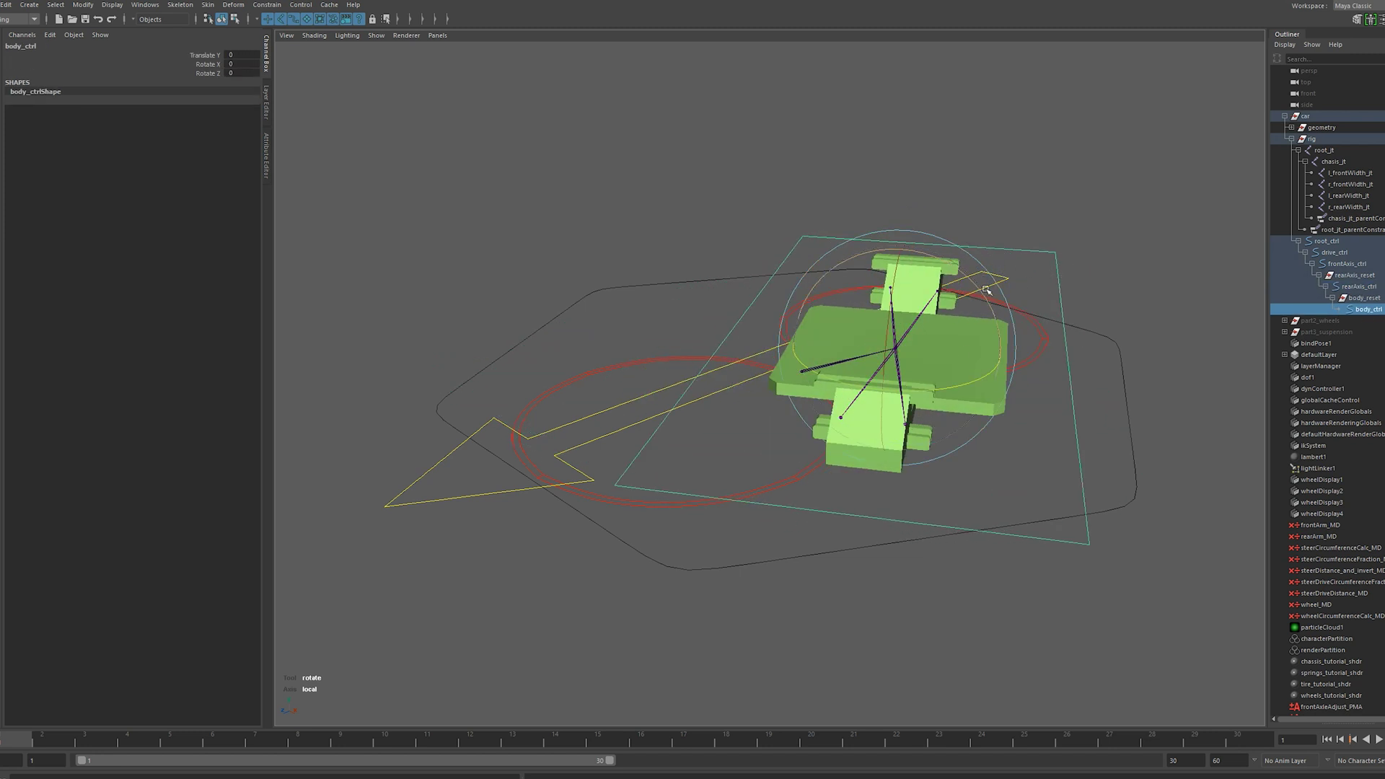
{"action": "left_click", "coordinate": [1012, 322]}
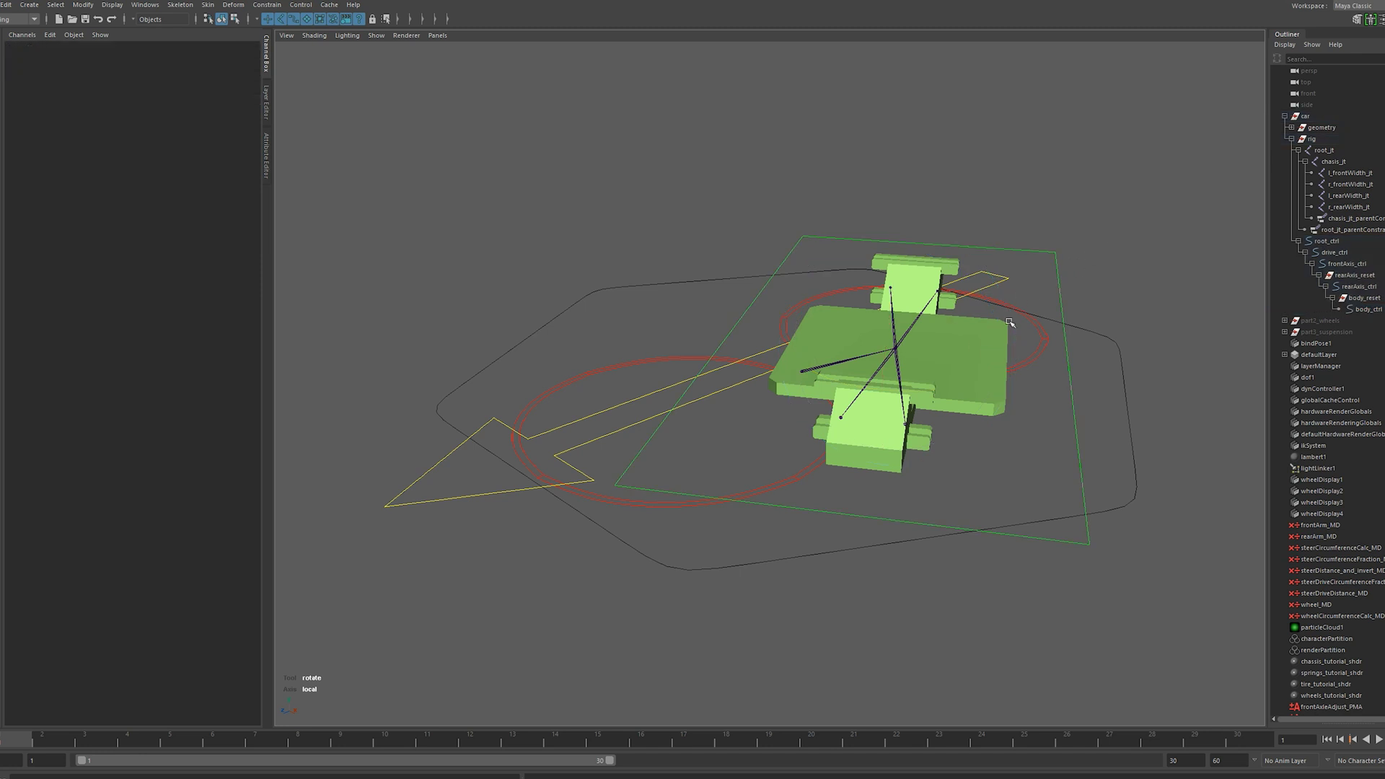
{"action": "left_click", "coordinate": [1030, 360]}
{"action": "left_click", "coordinate": [1018, 374]}
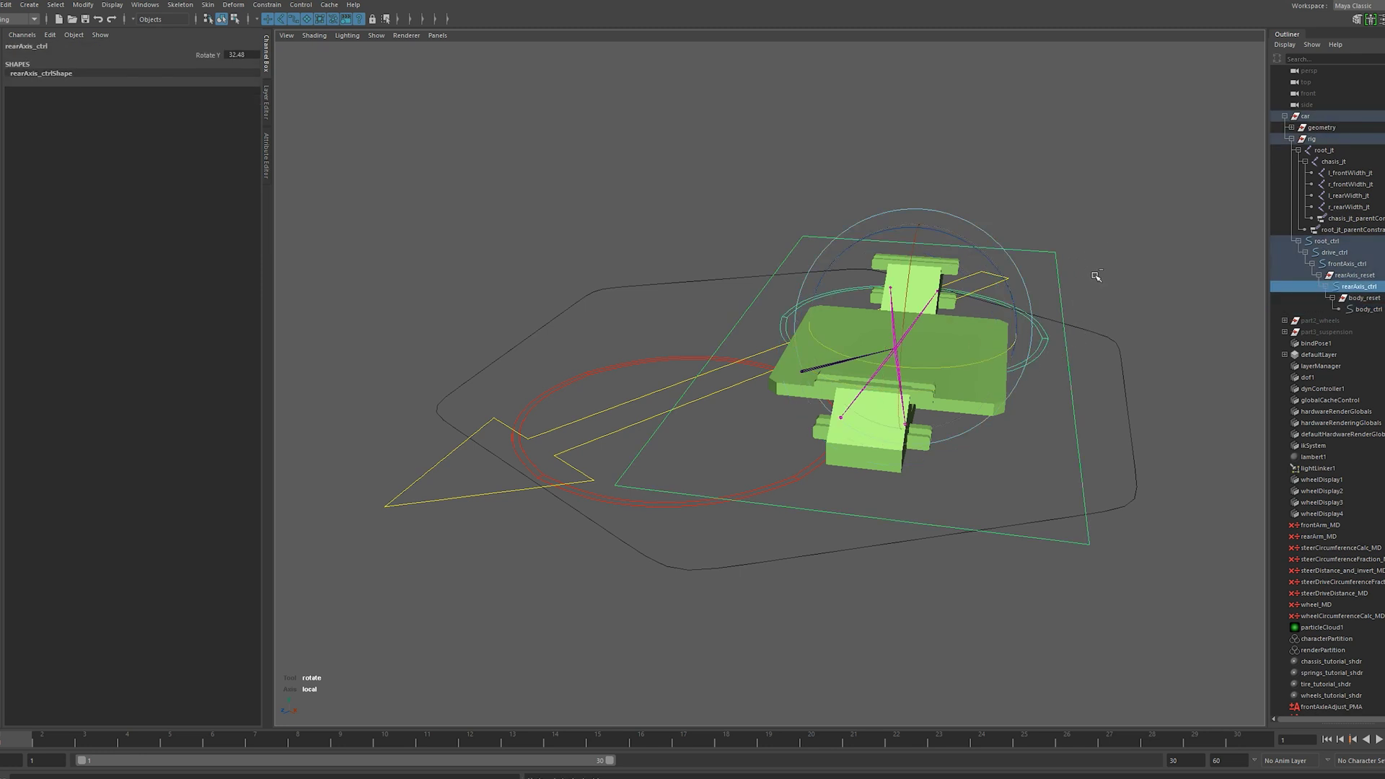
{"action": "key", "text": "ctrl+z"}
{"action": "left_click", "coordinate": [1122, 261]}
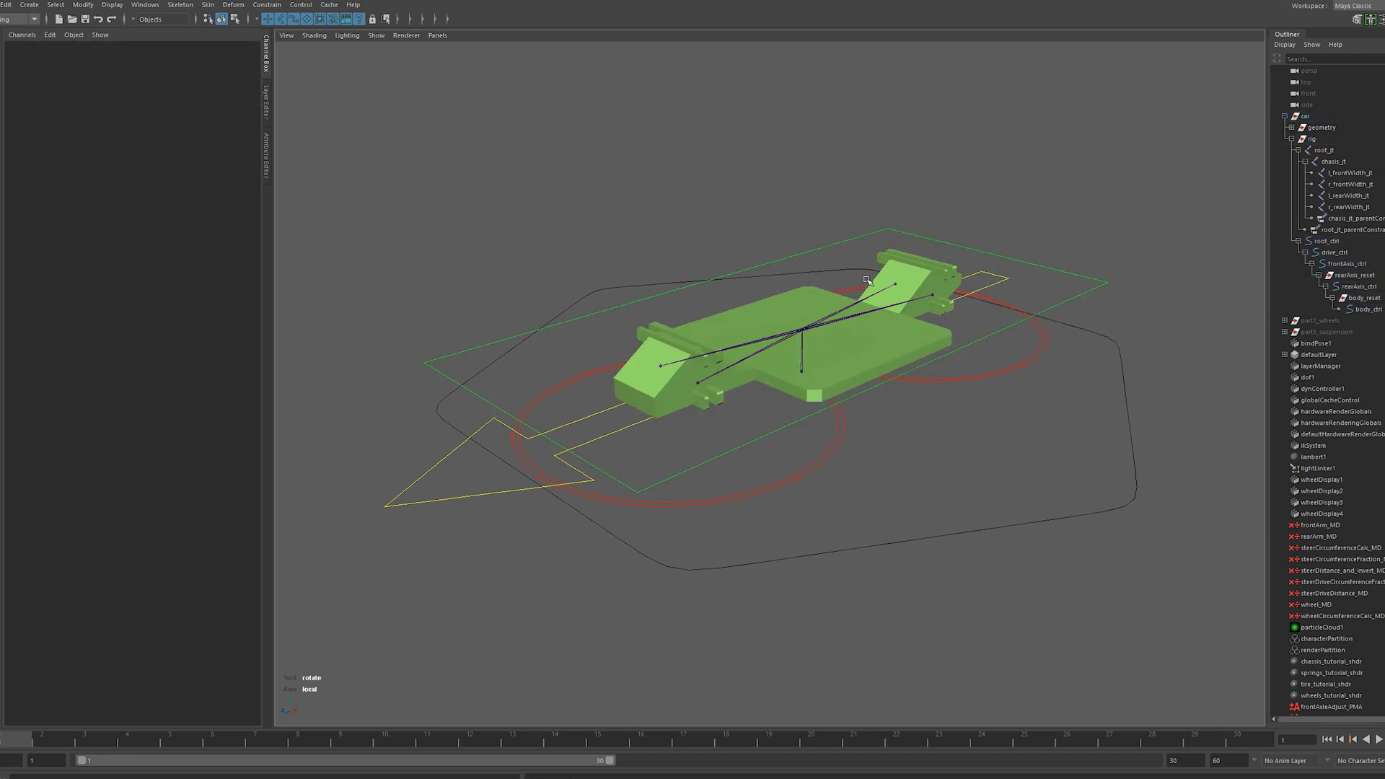
Test rotating the chassis about the front axle with frontAxis_ctrl's Rotate Y, undo the rotation and deselect the control
{"action": "left_click", "coordinate": [799, 462]}
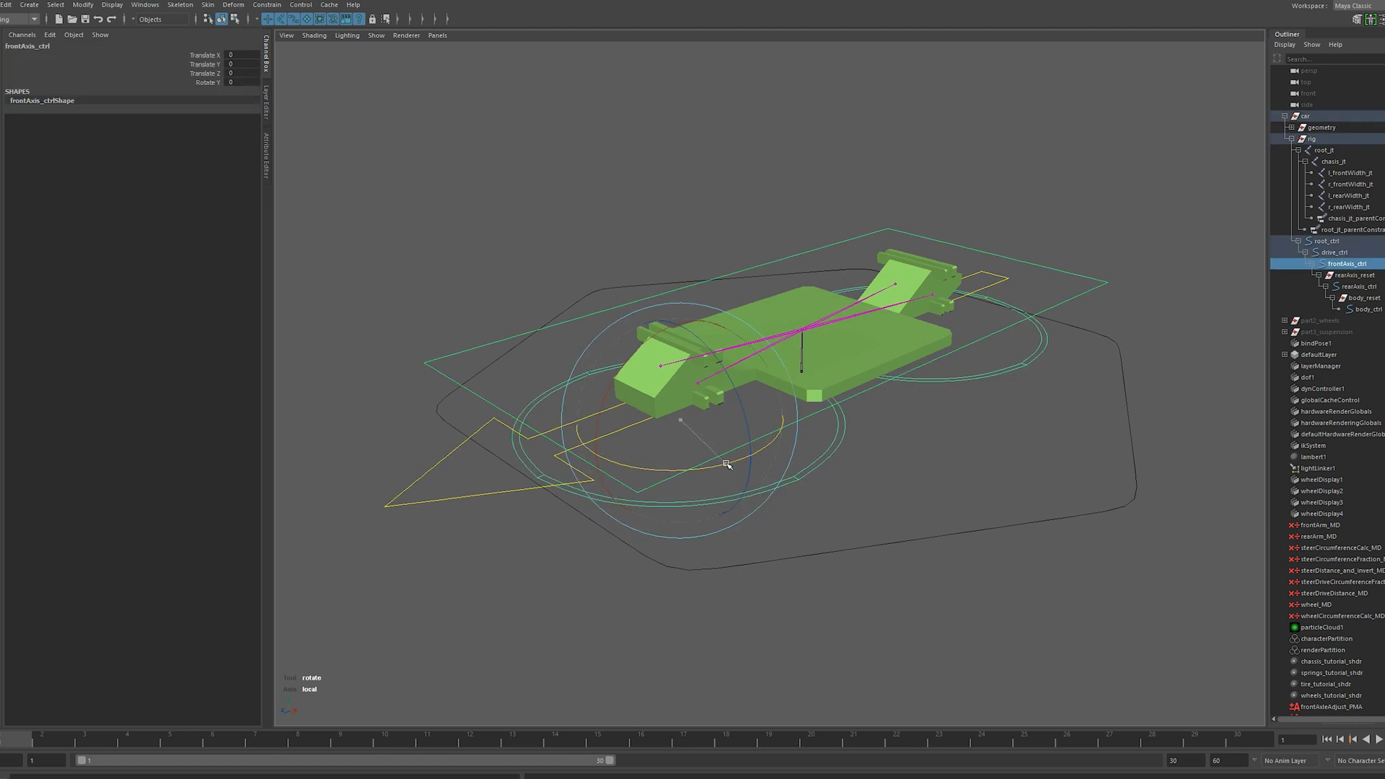
{"action": "mouse_move", "coordinate": [727, 464]}
{"action": "left_mouse_down"}
{"action": "mouse_move", "coordinate": [649, 465]}
{"action": "mouse_move", "coordinate": [722, 454]}
{"action": "left_mouse_up"}
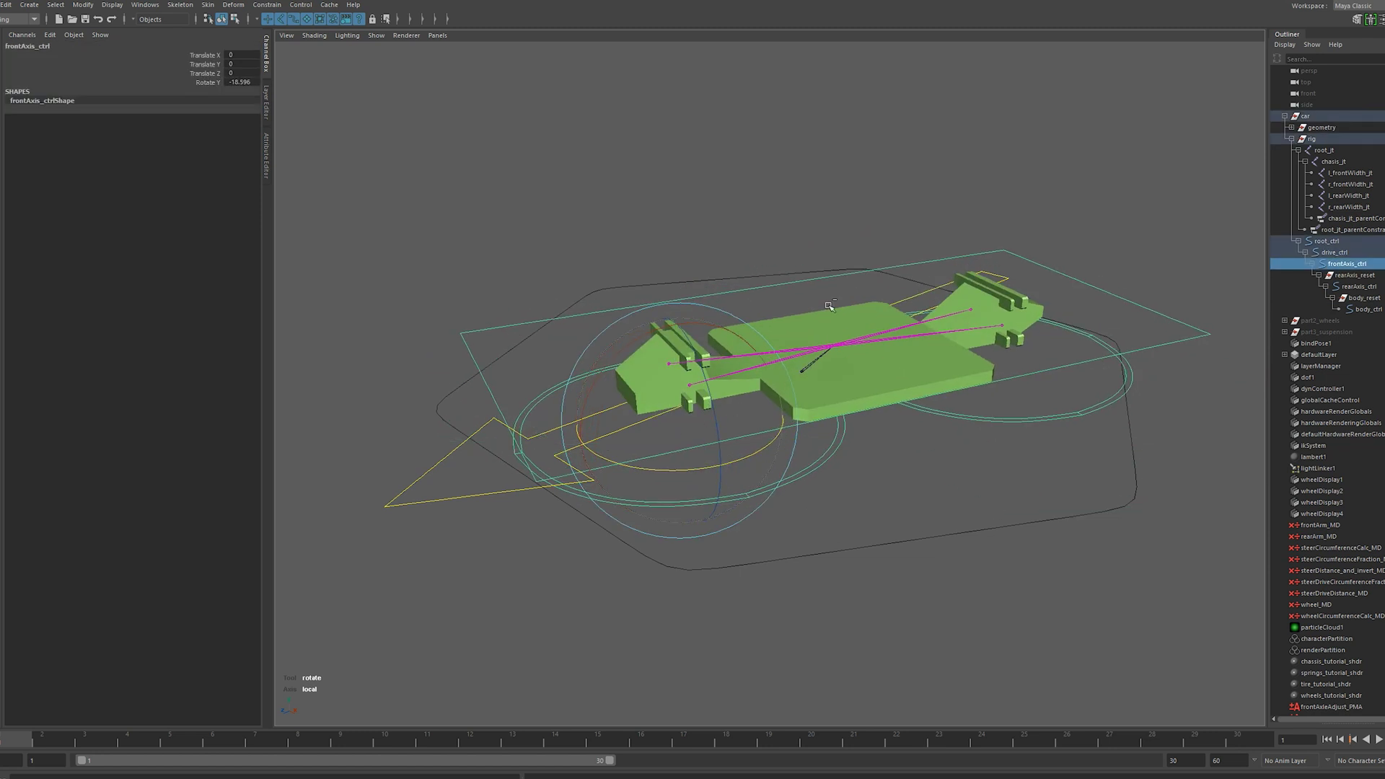
{"action": "key", "text": "ctrl+z"}
{"action": "left_click", "coordinate": [1048, 215]}
Test moving the whole chassis rig along Z with drive_ctrl and the Move tool, and undo the move
{"action": "left_click_drag", "start_coordinate": [428, 474], "coordinate": [481, 539]}
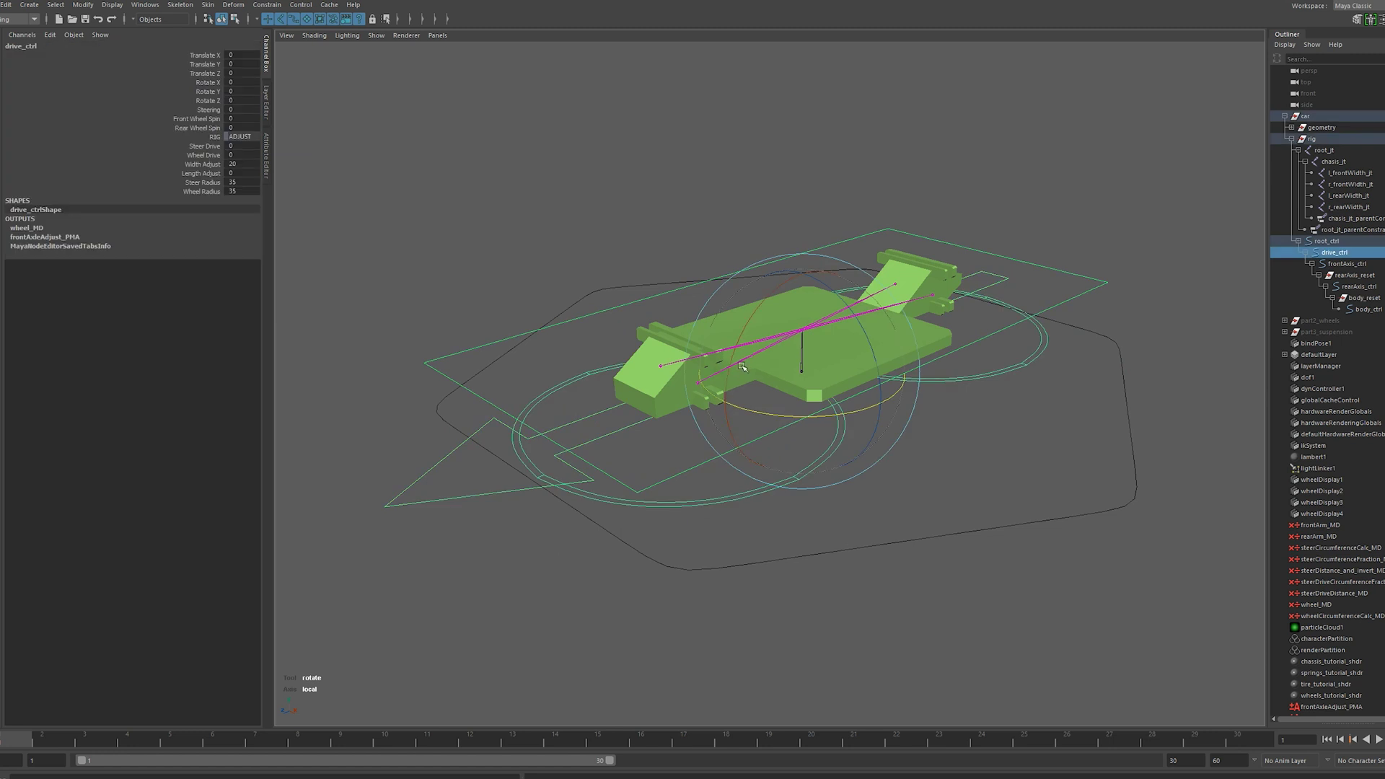
{"action": "key", "text": "w"}
{"action": "left_click_drag", "start_coordinate": [743, 367], "coordinate": [783, 398]}
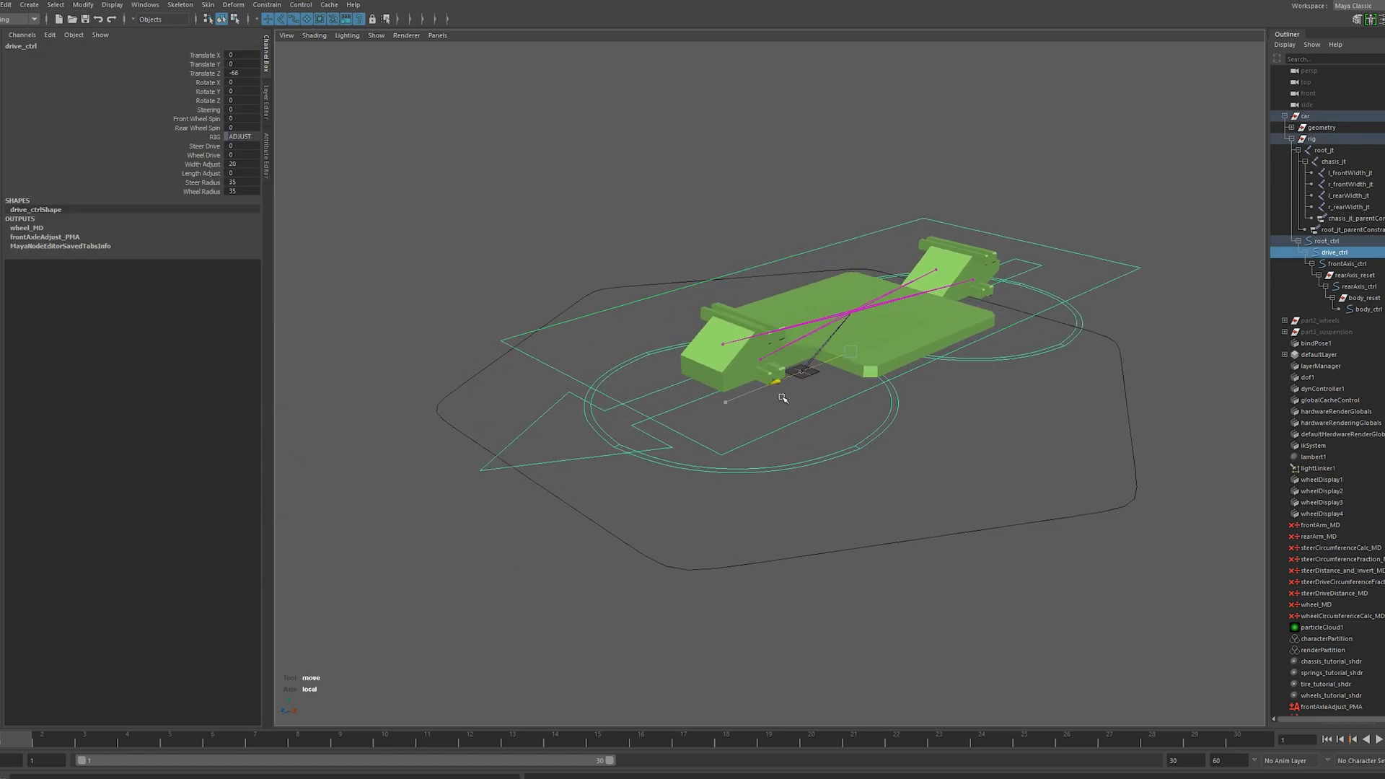
{"action": "key", "text": "ctrl+z"}
{"action": "key", "text": "ctrl+z"}
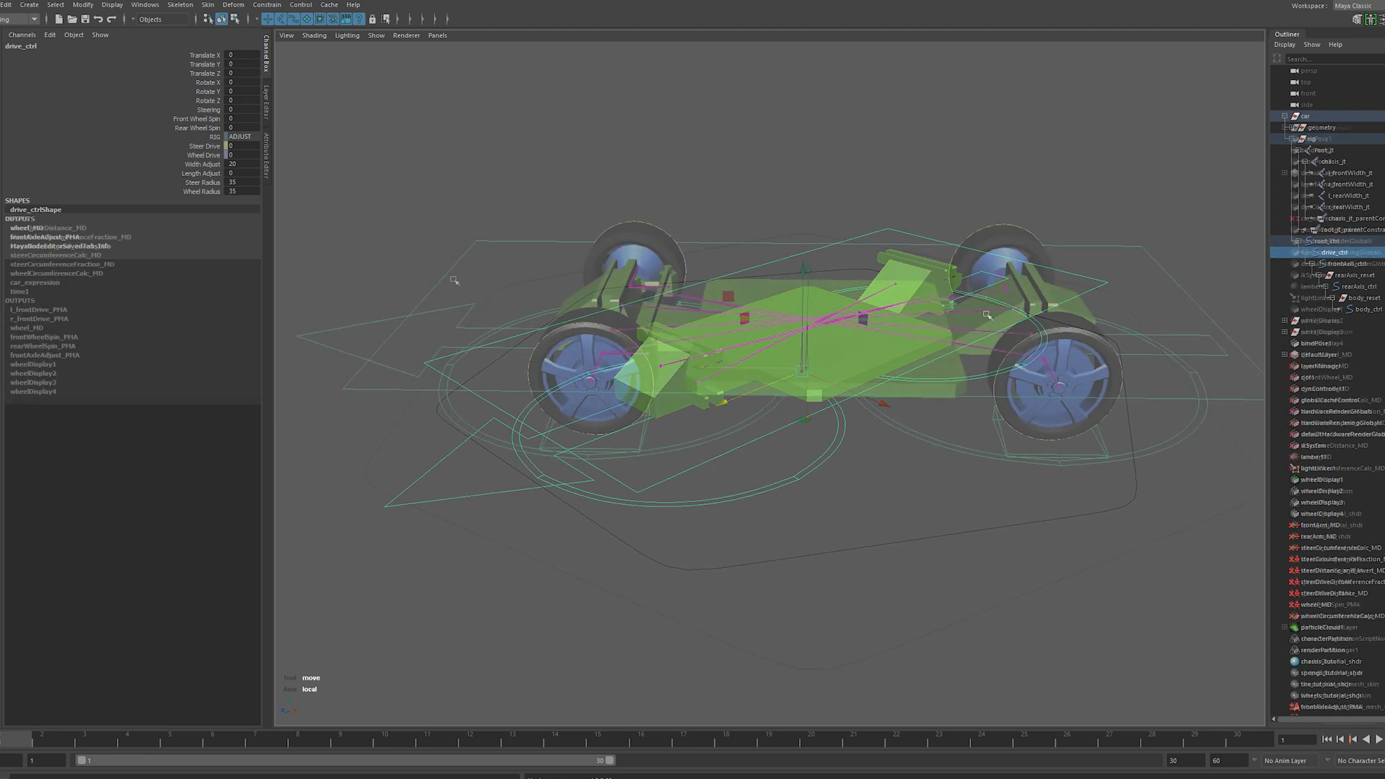
Test drive_ctrl's Steering on the car with wheels, bringing it to about -26.2
{"action": "left_click_drag", "start_coordinate": [851, 469], "coordinate": [667, 347], "text": "alt"}
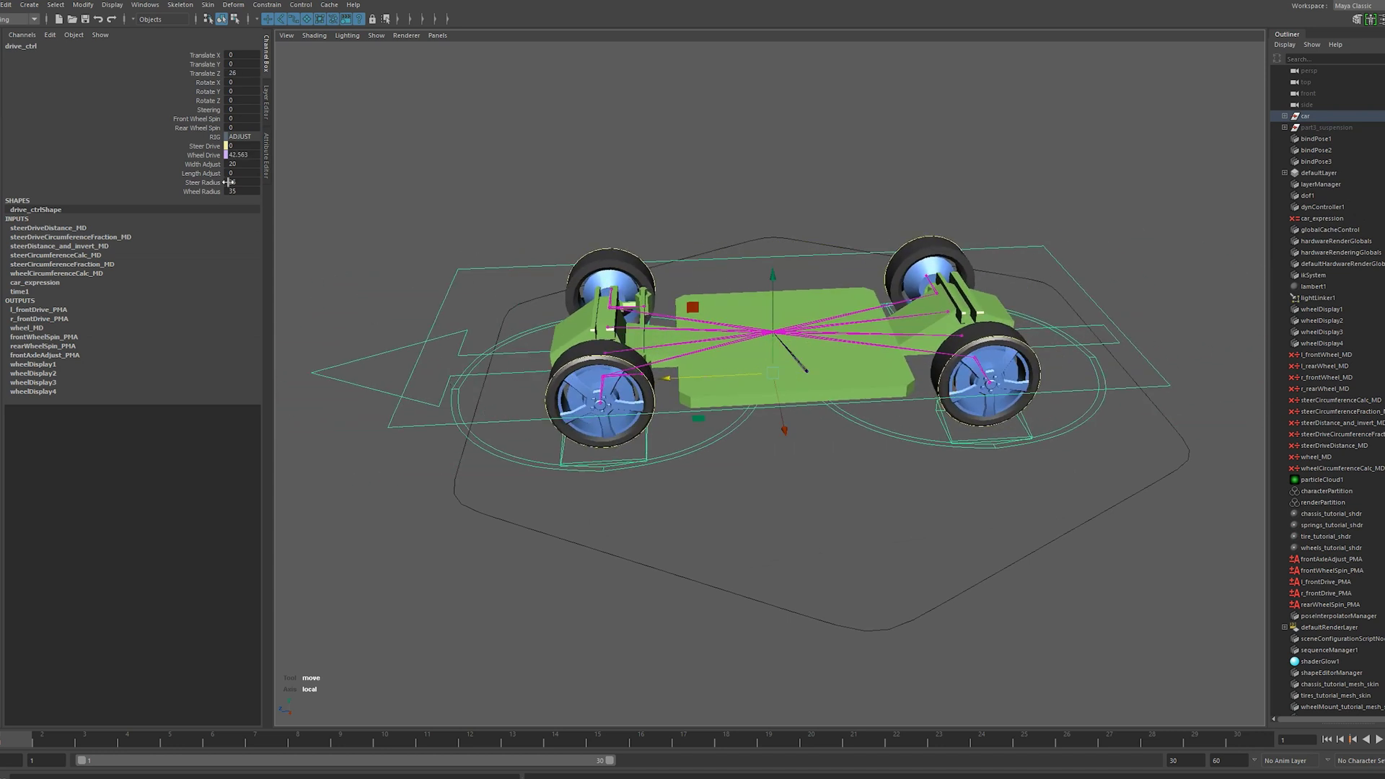
{"action": "left_click", "coordinate": [209, 111]}
{"action": "middle_click_drag", "start_coordinate": [405, 319], "coordinate": [868, 434]}
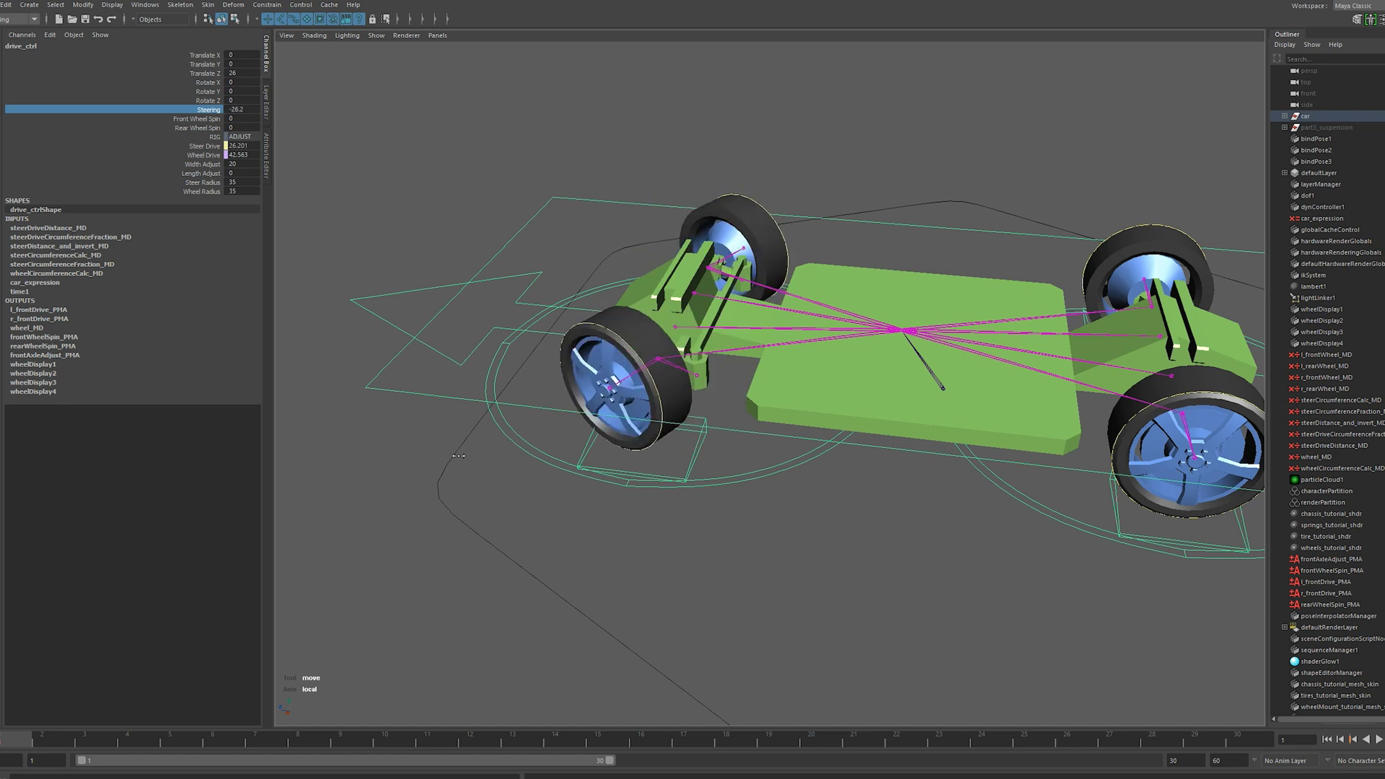